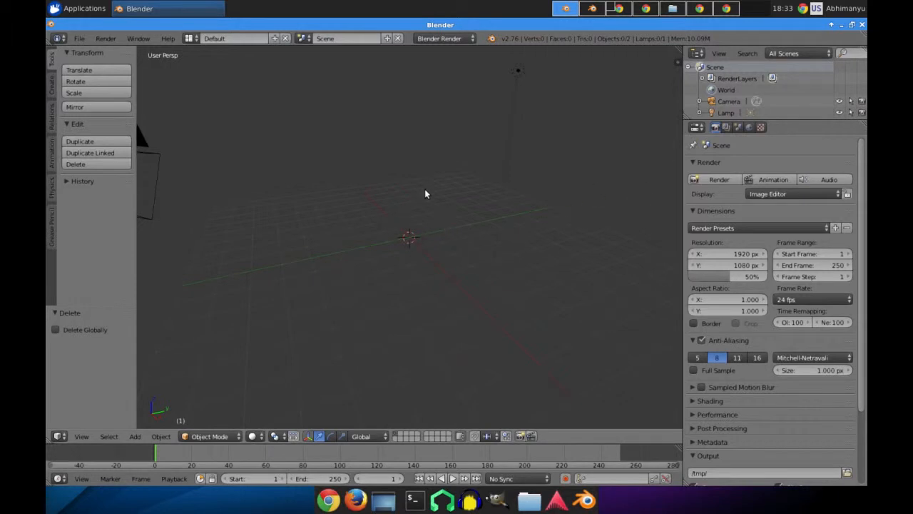
pyautogui.hotkey('shift', 'a')
pyautogui.moveTo(430, 201)
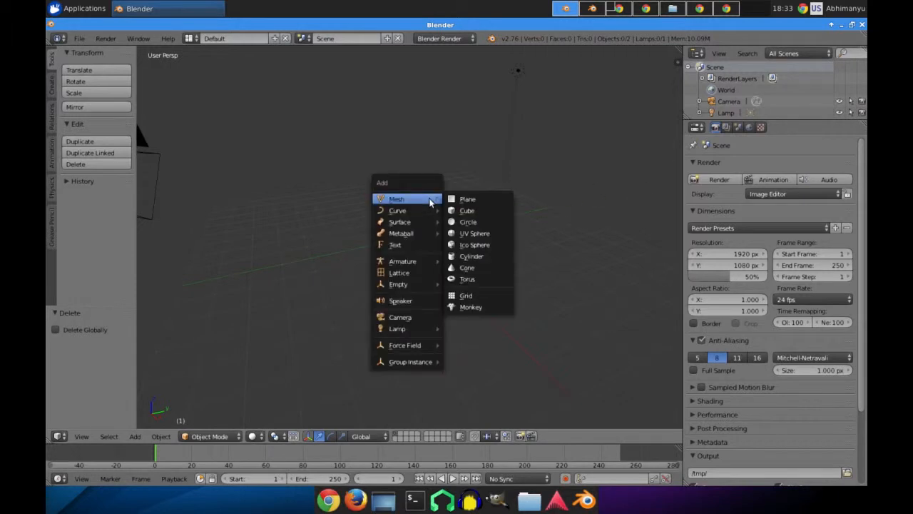
pyautogui.click(468, 199)
pyautogui.click(783, 128)
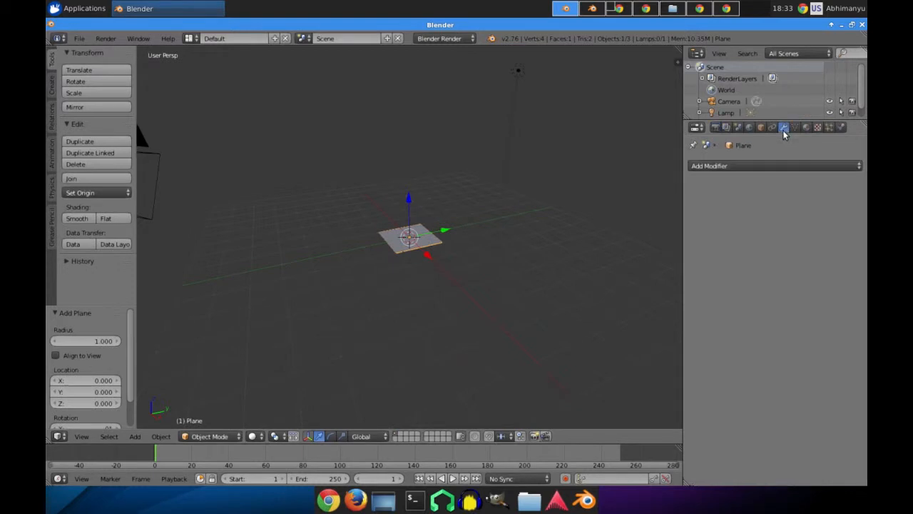
pyautogui.click(759, 169)
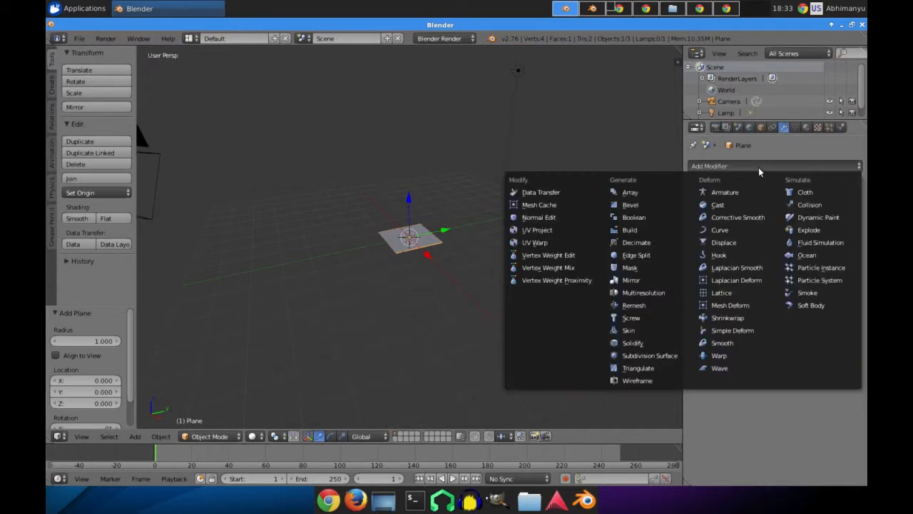
pyautogui.press('x')
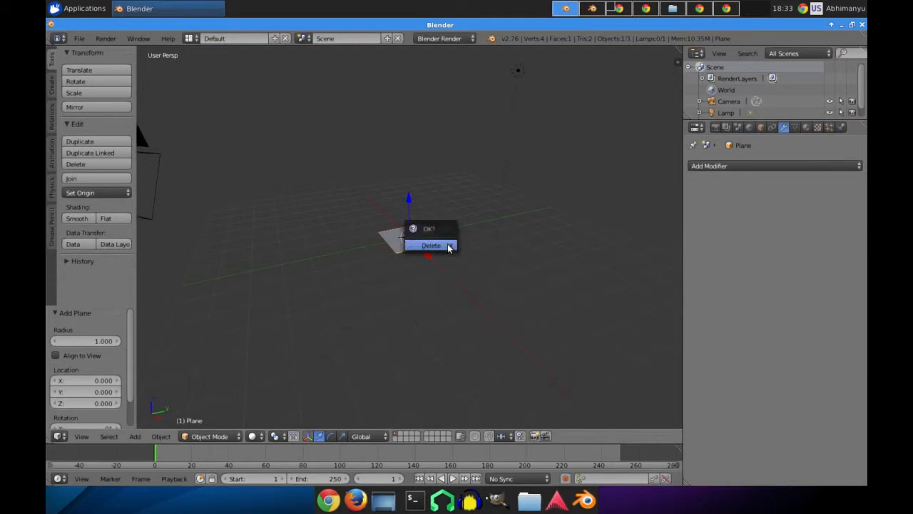
pyautogui.click(424, 245)
# Add a cube to the empty scene and give it an Array modifier.
pyautogui.hotkey('shift', 'a')
pyautogui.moveTo(387, 270)
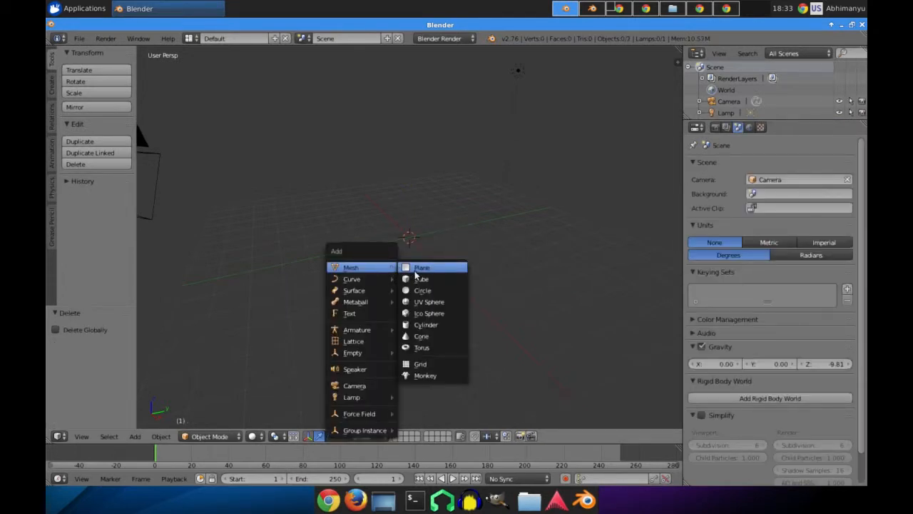
pyautogui.click(418, 279)
pyautogui.click(747, 165)
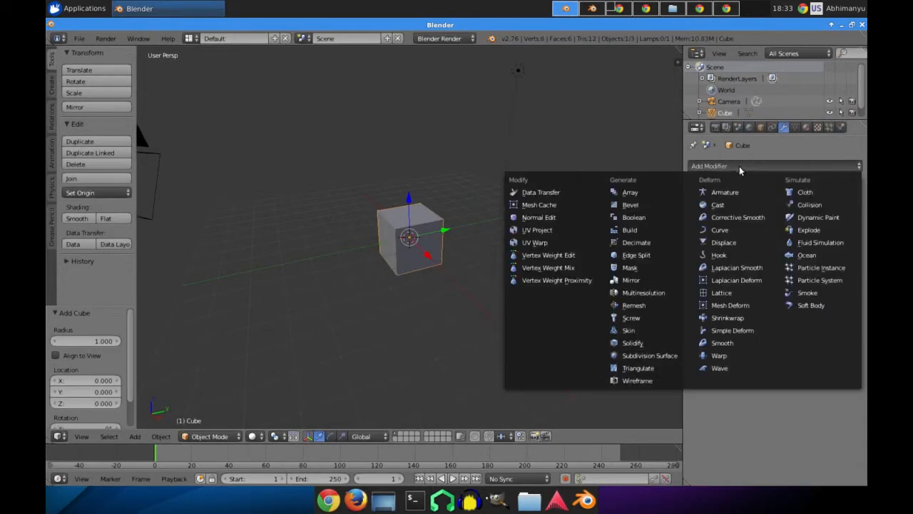
pyautogui.click(662, 192)
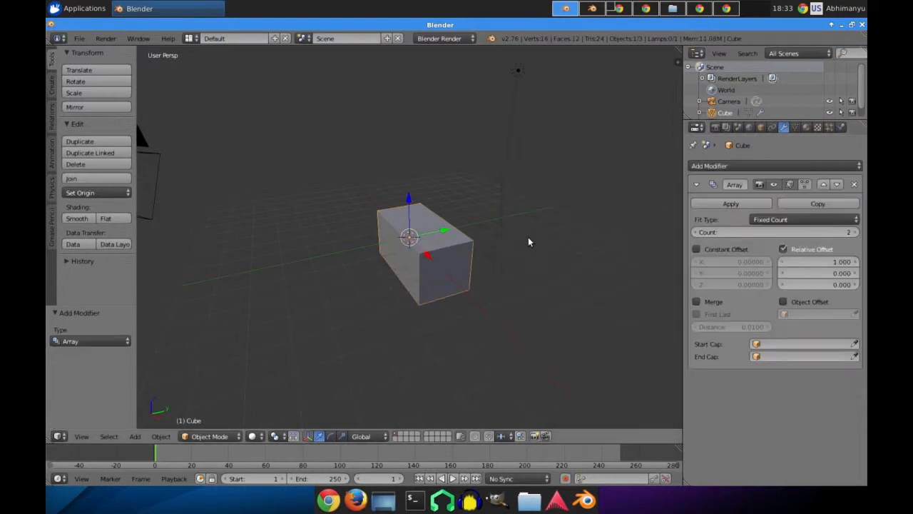
# Examine the arrayed cube from several angles and in Edit Mode to distinguish the original mesh from its copy.
pyautogui.scroll(5, 445, 285)
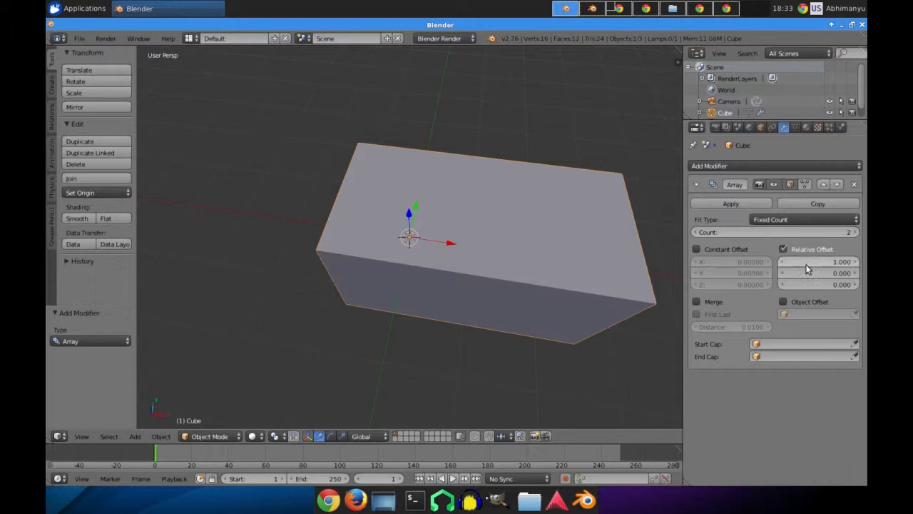
pyautogui.scroll(-4, 524, 261)
pyautogui.scroll(-1, 524, 257)
pyautogui.keyDown('shift'); pyautogui.moveTo(531, 250); pyautogui.dragTo(484, 236, button='middle'); pyautogui.keyUp('shift')
pyautogui.press('Tab')
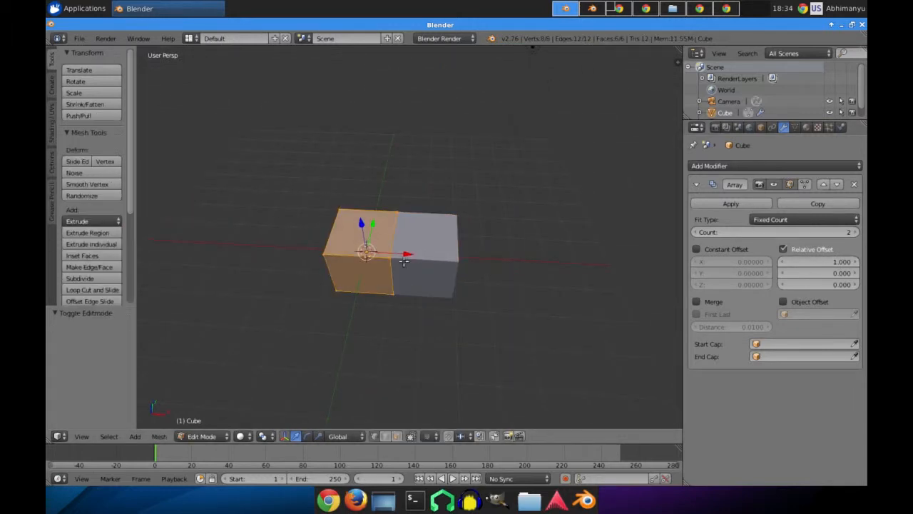
pyautogui.scroll(3, 368, 263)
pyautogui.moveTo(327, 226); pyautogui.dragTo(350, 215, button='middle')
pyautogui.scroll(-4, 350, 216)
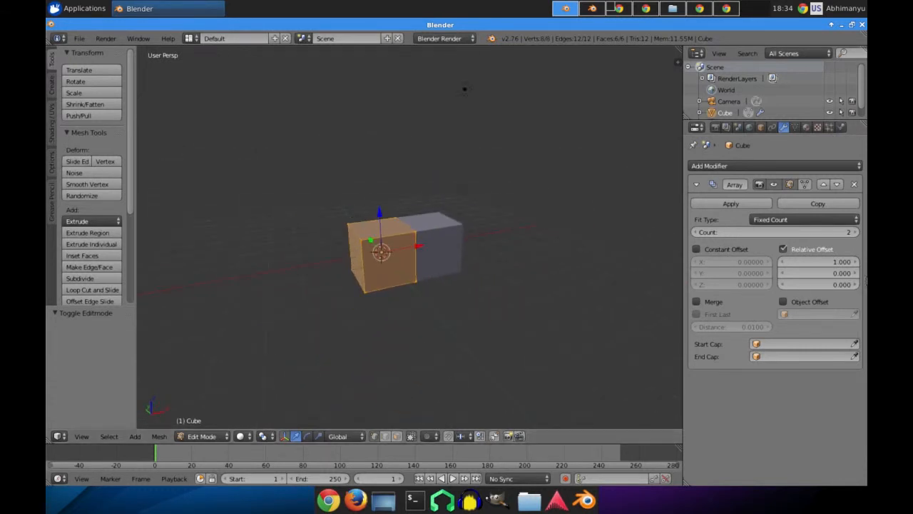
pyautogui.press('Tab')
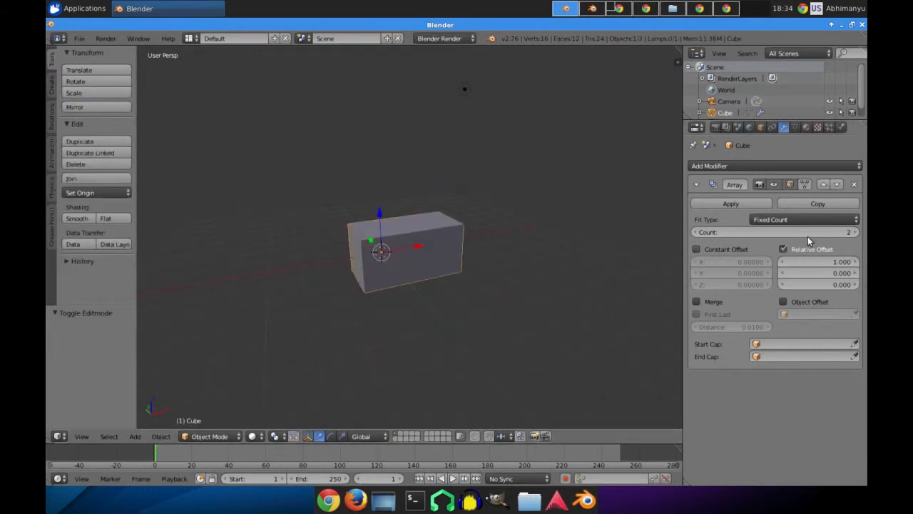
# Set the Array modifier's count to 6.
pyautogui.click(855, 233)
pyautogui.click(856, 232)
pyautogui.click(855, 232)
pyautogui.click(855, 232)
pyautogui.moveTo(483, 246); pyautogui.dragTo(542, 261, button='middle')
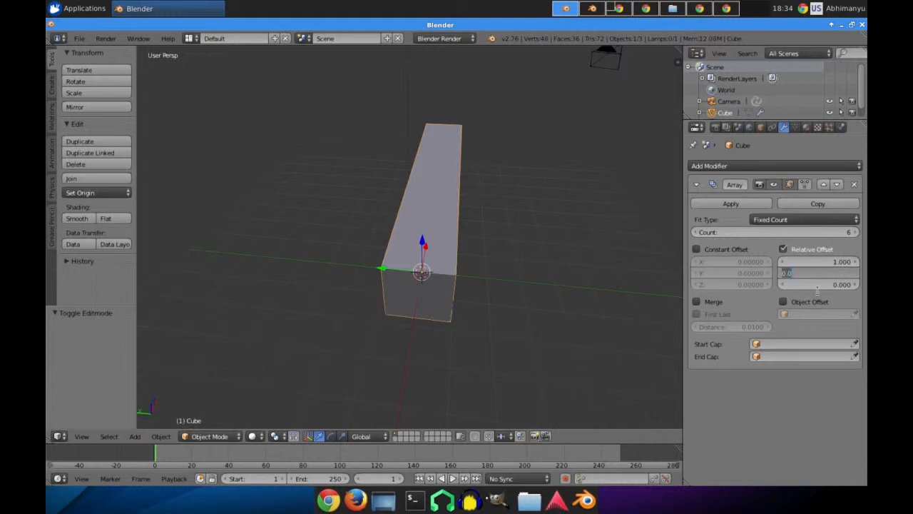
# Set the array's relative offset to 1.1 in both X and Y.
pyautogui.press('Return')
pyautogui.moveTo(542, 271); pyautogui.dragTo(489, 252, button='middle')
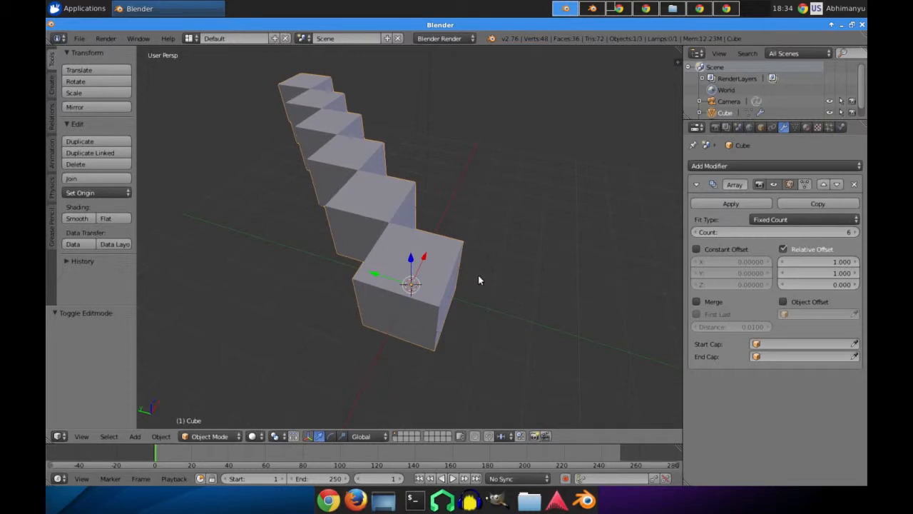
pyautogui.click(855, 273)
pyautogui.moveTo(391, 239); pyautogui.dragTo(442, 236, button='middle')
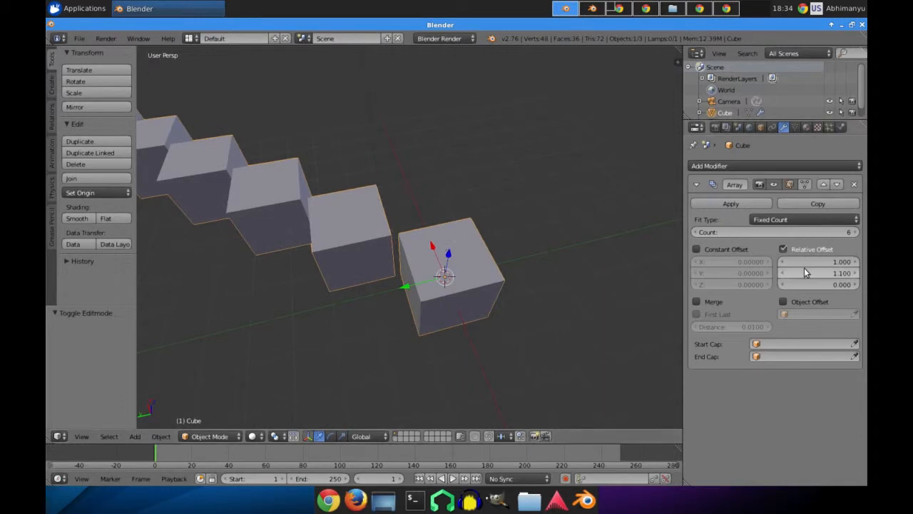
pyautogui.click(856, 261)
pyautogui.moveTo(456, 199); pyautogui.dragTo(432, 191, button='middle')
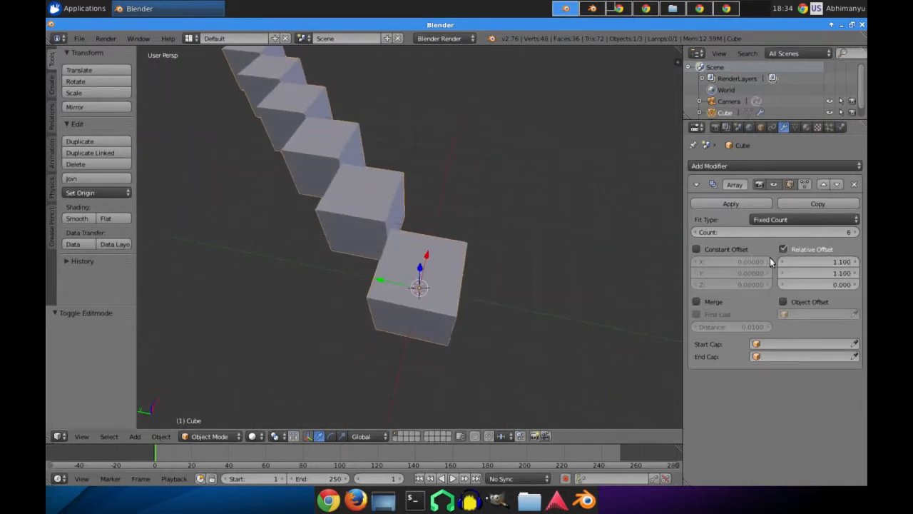
# Set the array's relative offset to X 1, Y 0 and Z 1 so the cubes form rising steps.
pyautogui.press('Return')
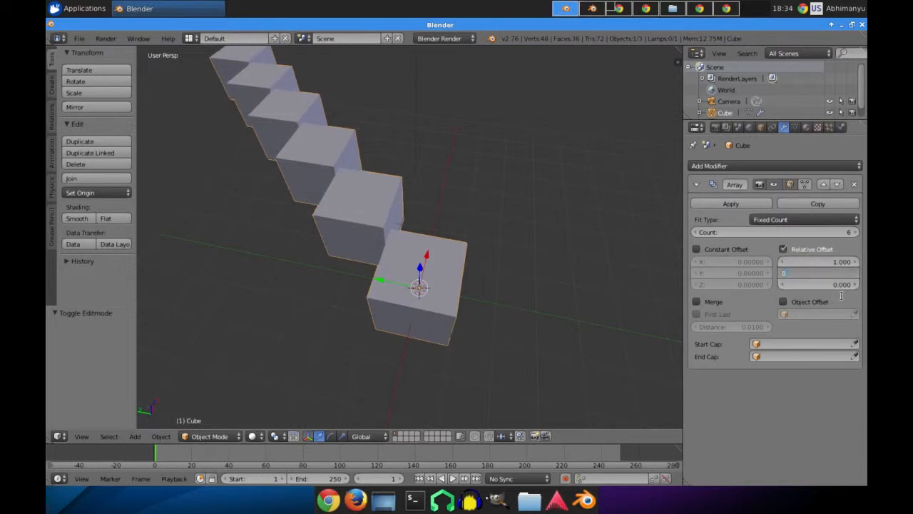
pyautogui.write('0')
pyautogui.press('Return')
pyautogui.click(829, 283)
pyautogui.write('1')
pyautogui.press('Return')
pyautogui.moveTo(516, 196); pyautogui.dragTo(456, 284, button='middle')
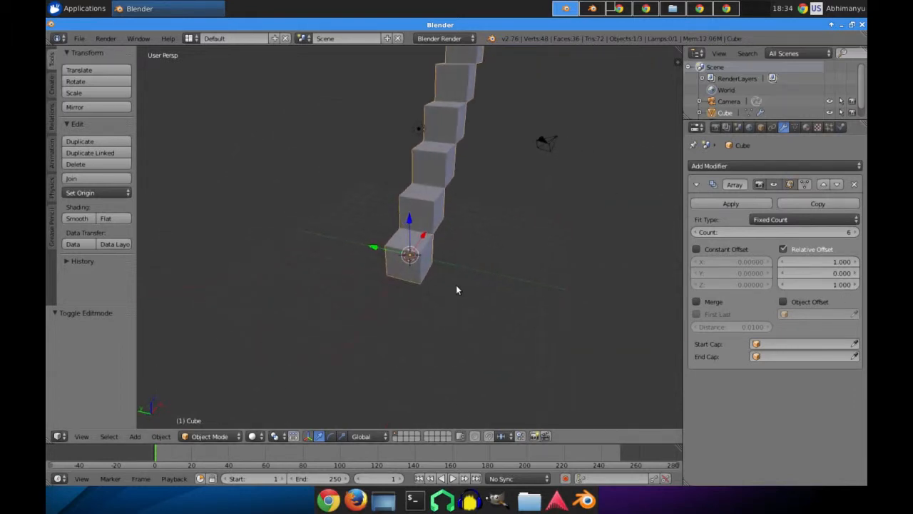
# Try to scale the stepped cubes along the Y axis.
pyautogui.press('s')
pyautogui.press('y')
pyautogui.click(604, 297)
pyautogui.moveTo(547, 273); pyautogui.dragTo(519, 262, button='middle')
pyautogui.hotkey('ctrl', 'z')
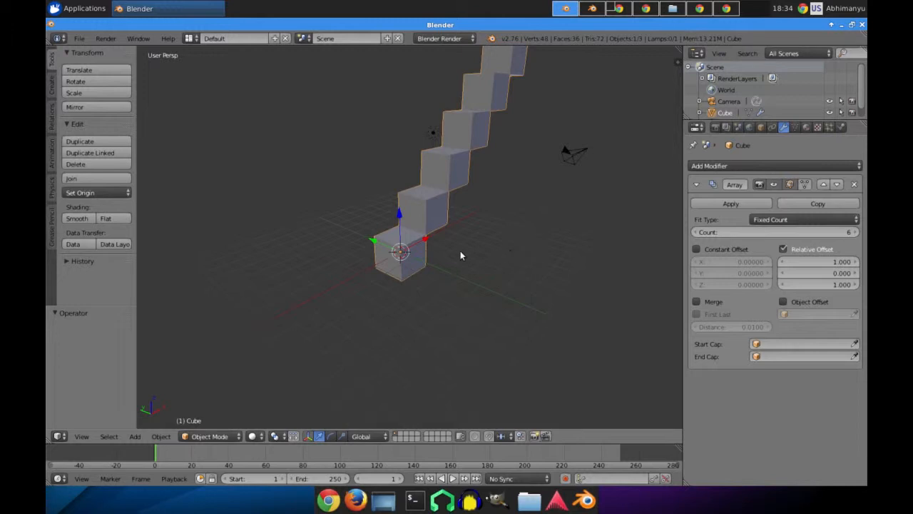
# Add a second Array modifier to the stepped cube.
pyautogui.scroll(3, 460, 254)
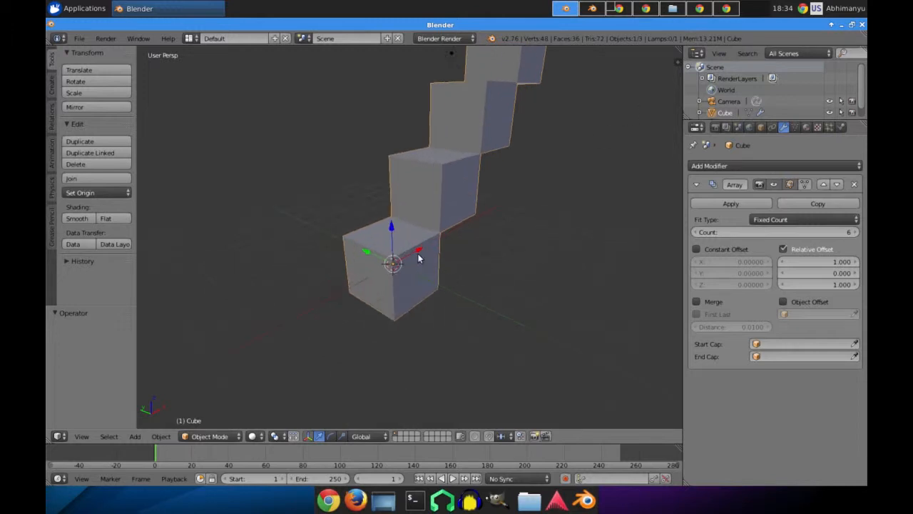
pyautogui.click(766, 166)
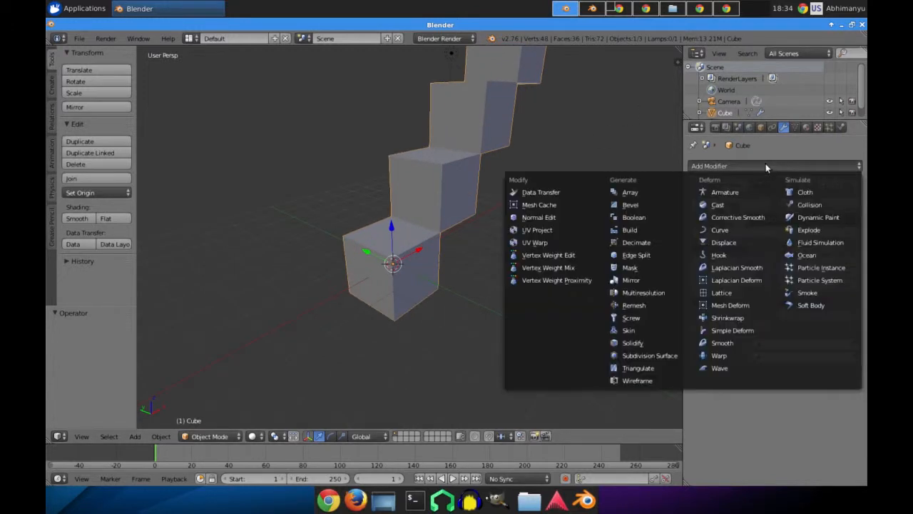
pyautogui.click(662, 194)
pyautogui.scroll(-4, 577, 242)
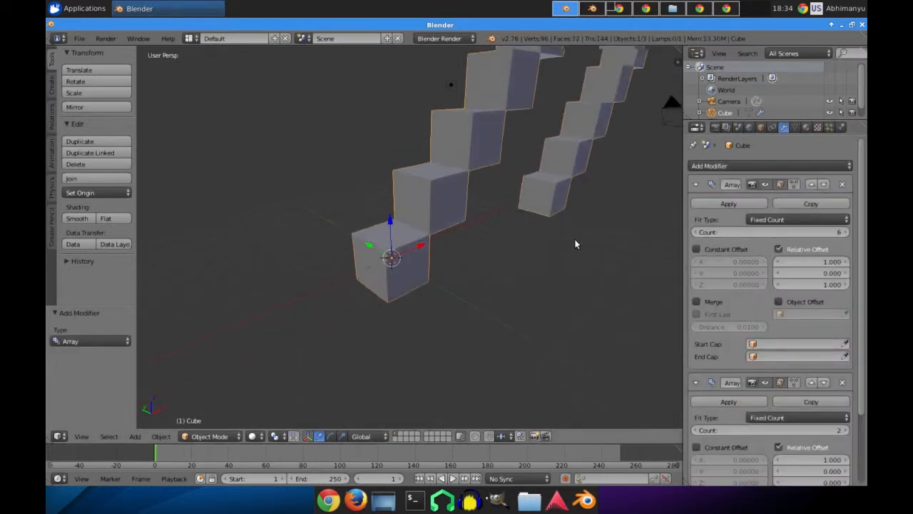
# Set the second array's relative offset to 0 in X and 1 in Y so the steps are copied sideways.
pyautogui.scroll(-2, 786, 437)
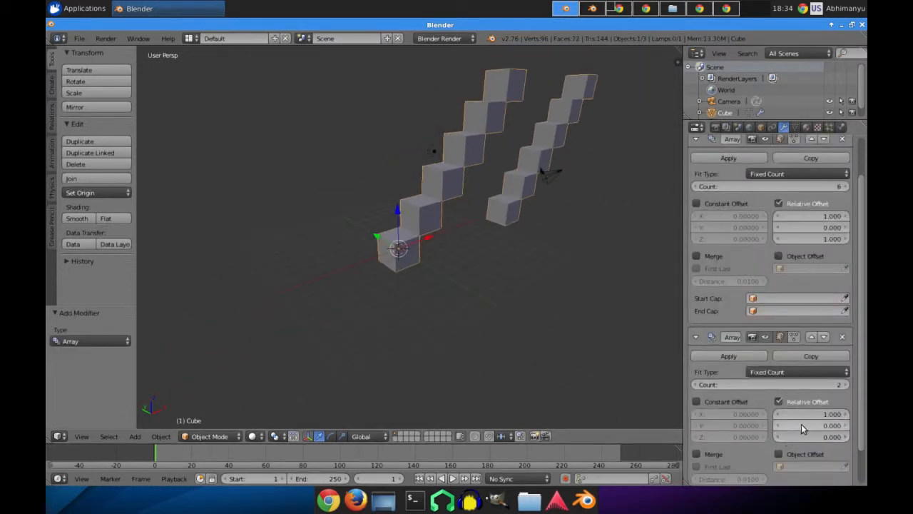
pyautogui.click(803, 415)
pyautogui.write('0')
pyautogui.press('Return')
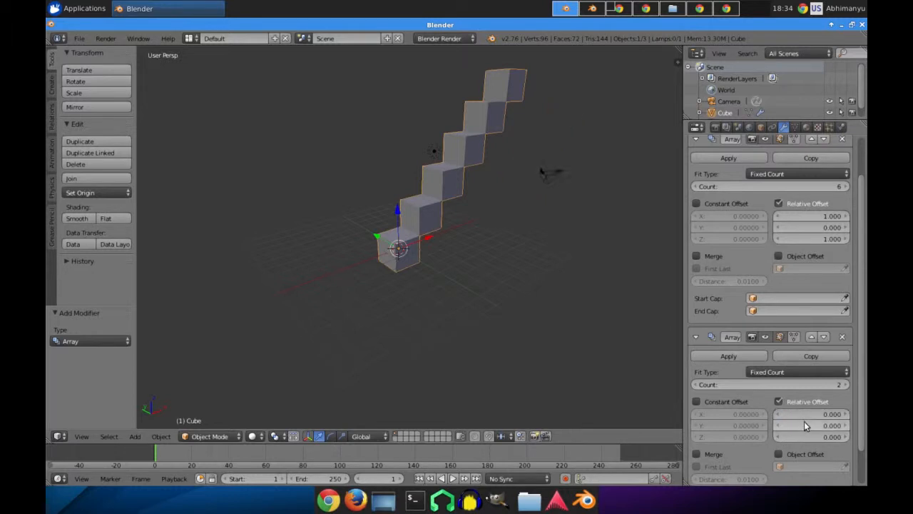
pyautogui.write('1')
pyautogui.press('Return')
pyautogui.moveTo(492, 277); pyautogui.dragTo(515, 280, button='middle')
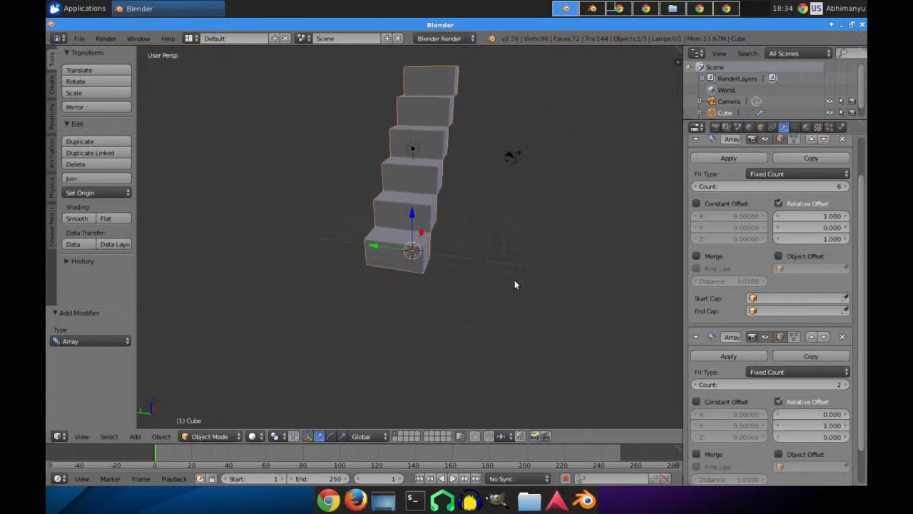
# Try a relative Y offset of 1.4 on the second array and return it to 1.
pyautogui.scroll(2, 514, 279)
pyautogui.click(848, 426)
pyautogui.click(848, 426)
pyautogui.click(847, 426)
pyautogui.click(848, 426)
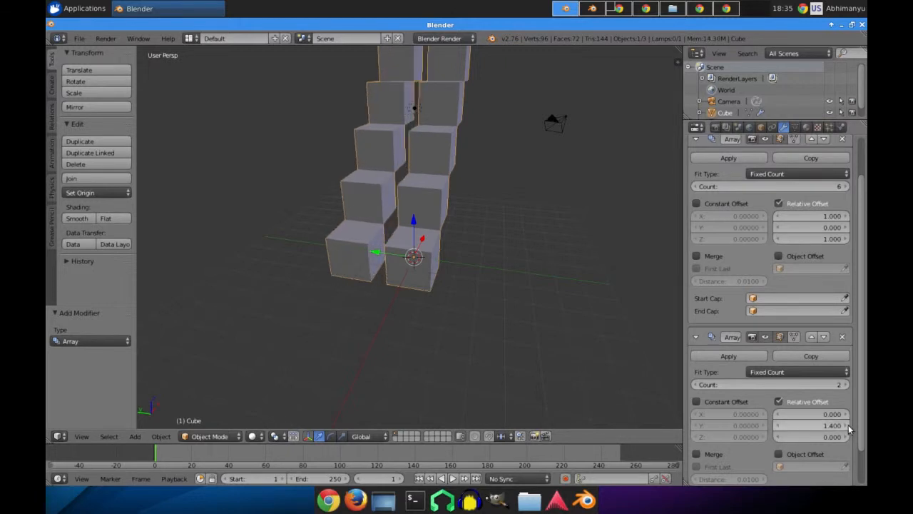
pyautogui.click(781, 427)
pyautogui.click(780, 427)
pyautogui.click(780, 427)
pyautogui.click(781, 427)
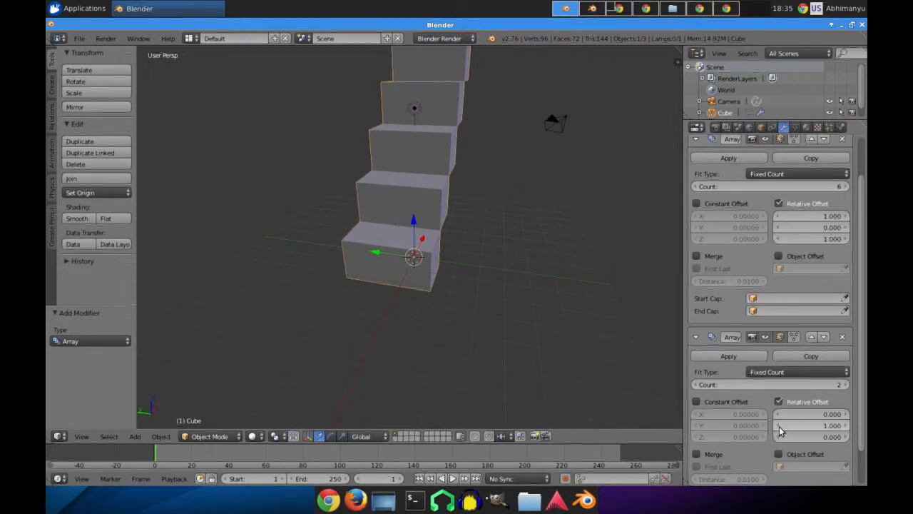
# Widen the staircase by setting the second array's count to 4.
pyautogui.click(848, 383)
pyautogui.click(847, 383)
pyautogui.click(848, 385)
pyautogui.click(848, 384)
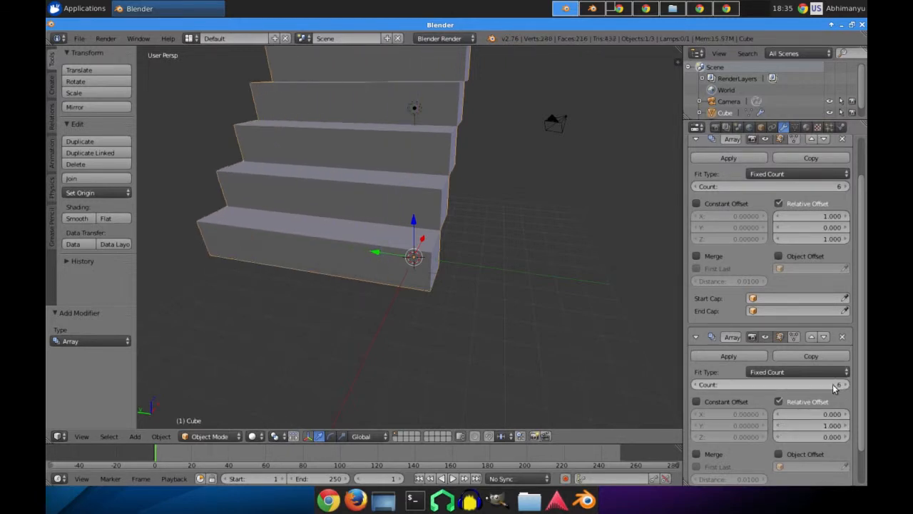
pyautogui.click(697, 385)
pyautogui.click(696, 385)
pyautogui.scroll(-2, 770, 385)
pyautogui.scroll(-5, 584, 255)
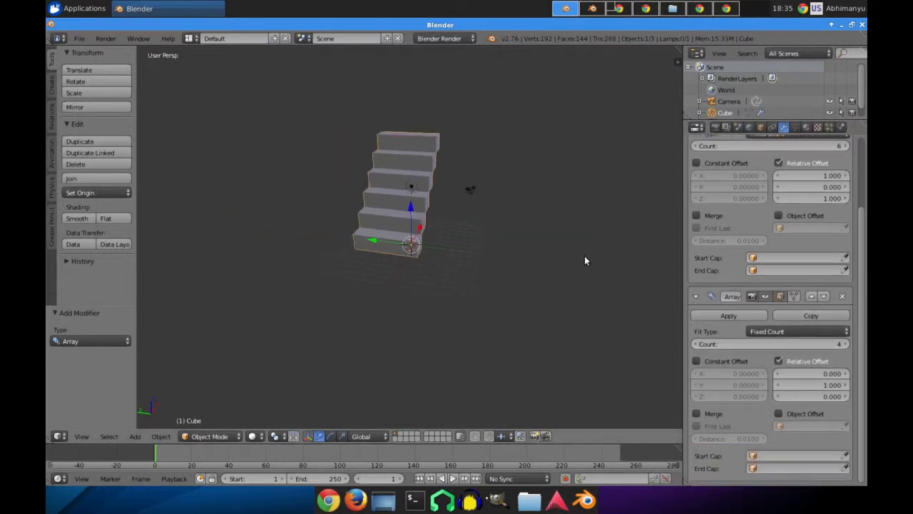
# Try a higher count on the first array for a taller staircase and return it to 6.
pyautogui.scroll(3, 785, 256)
pyautogui.click(848, 214)
pyautogui.click(848, 215)
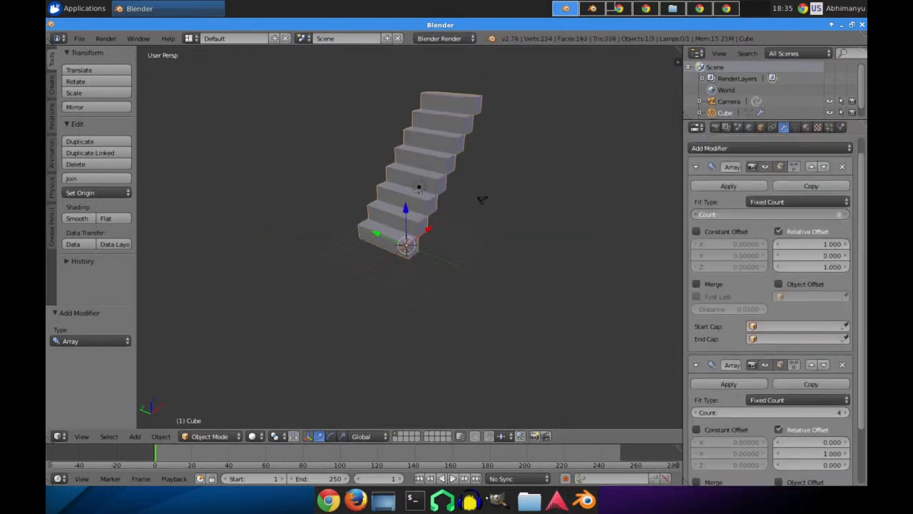
pyautogui.click(848, 214)
pyautogui.click(848, 215)
pyautogui.click(697, 214)
pyautogui.click(697, 215)
pyautogui.click(697, 215)
pyautogui.click(697, 215)
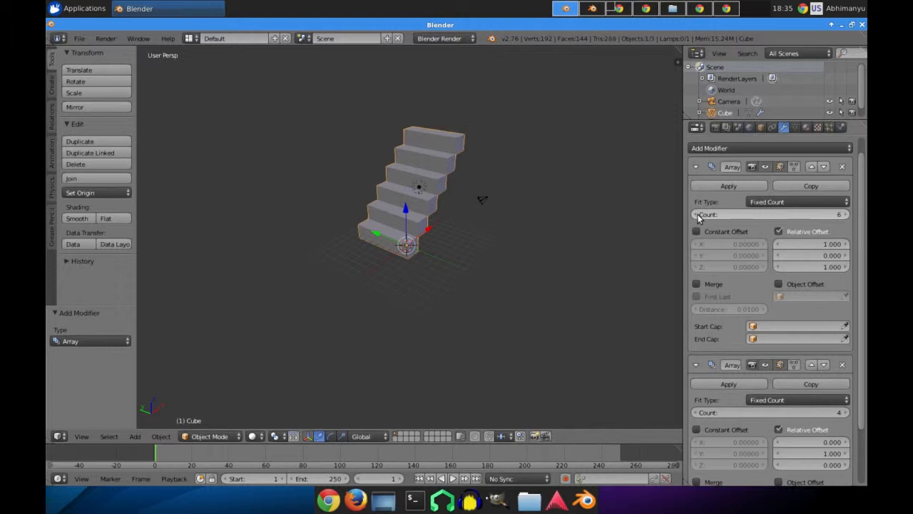
# Set the first array's relative Z offset to 0 to flatten the staircase into a slab.
pyautogui.scroll(3, 437, 263)
pyautogui.scroll(-2, 811, 386)
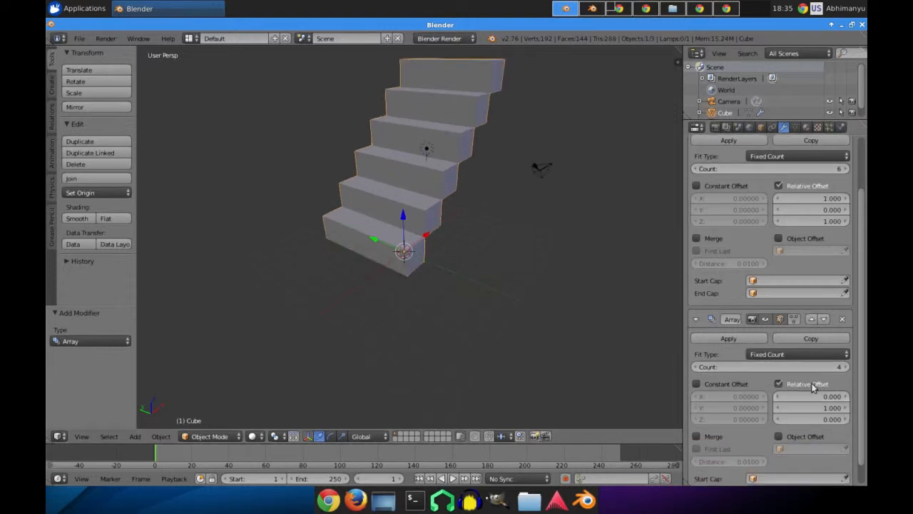
pyautogui.click(817, 222)
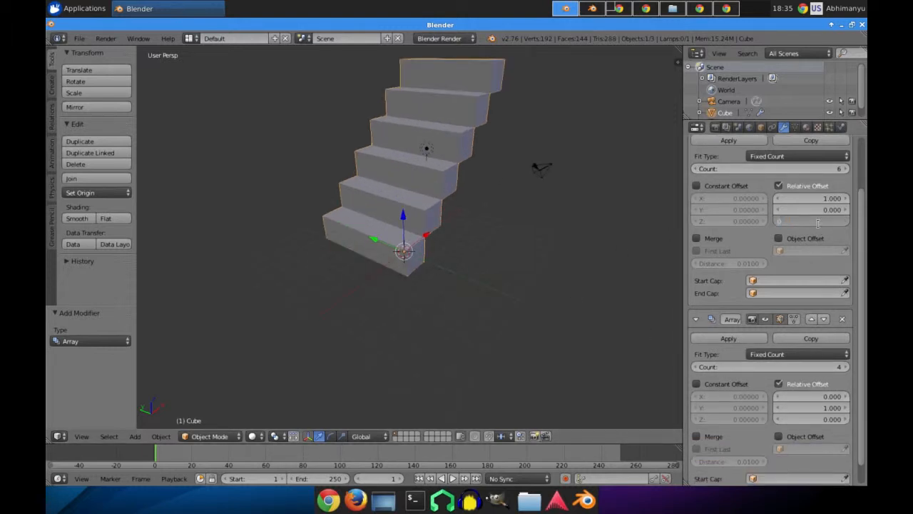
pyautogui.write('0')
pyautogui.press('Return')
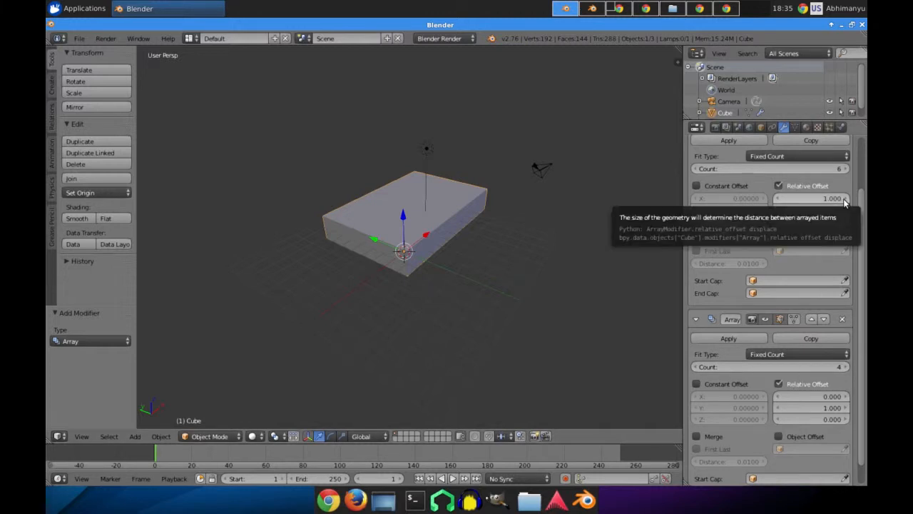
# Extend the slab by setting the second array's count to 7.
pyautogui.click(846, 367)
pyautogui.click(846, 367)
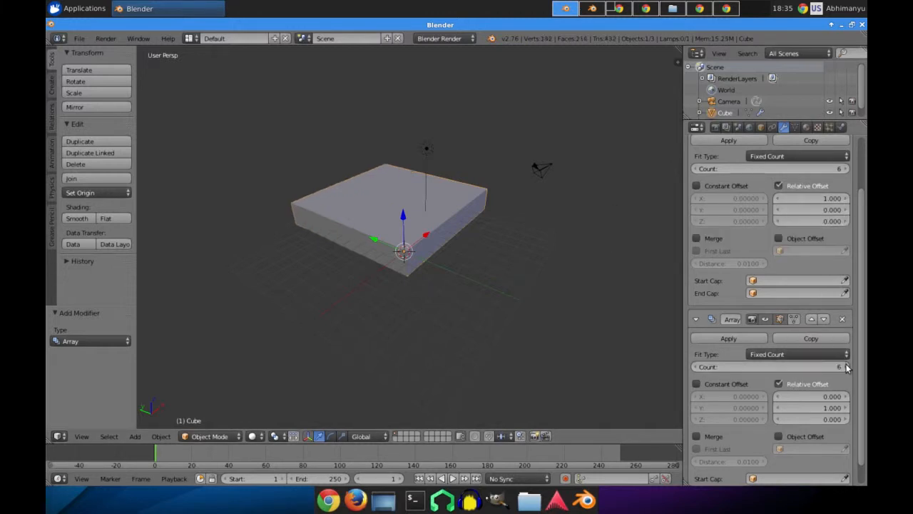
pyautogui.click(845, 366)
pyautogui.scroll(1, 492, 207)
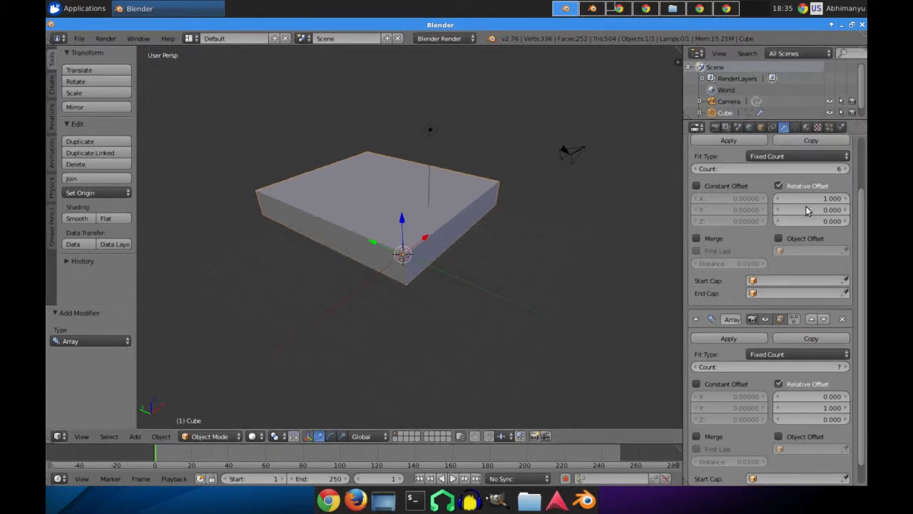
# Separate the slab into individual cubes by setting the first array's relative X offset and the second array's relative Y offset to 1.1.
pyautogui.click(847, 204)
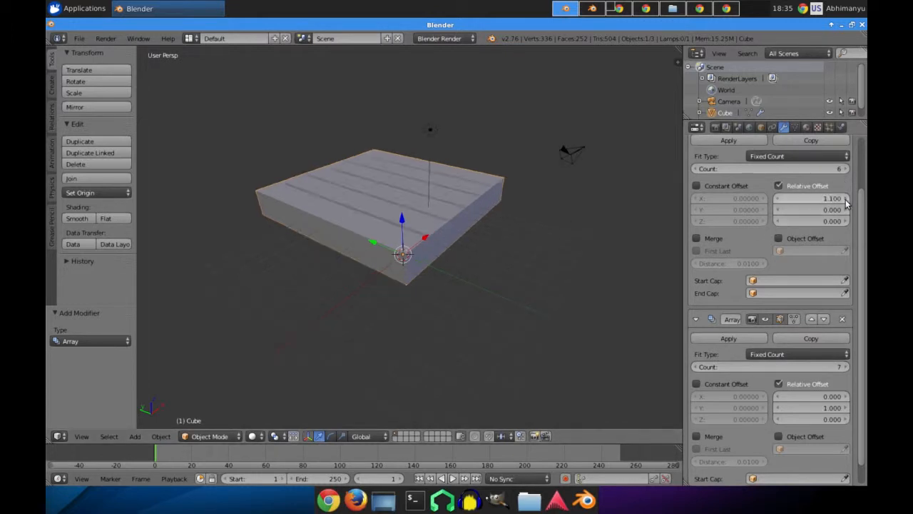
pyautogui.click(845, 396)
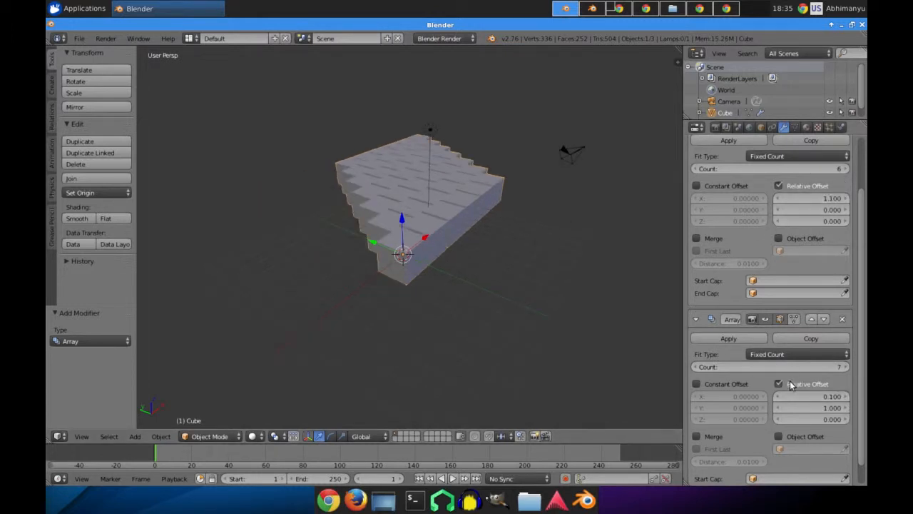
pyautogui.click(778, 397)
pyautogui.click(847, 408)
pyautogui.scroll(4, 494, 276)
pyautogui.scroll(-2, 495, 281)
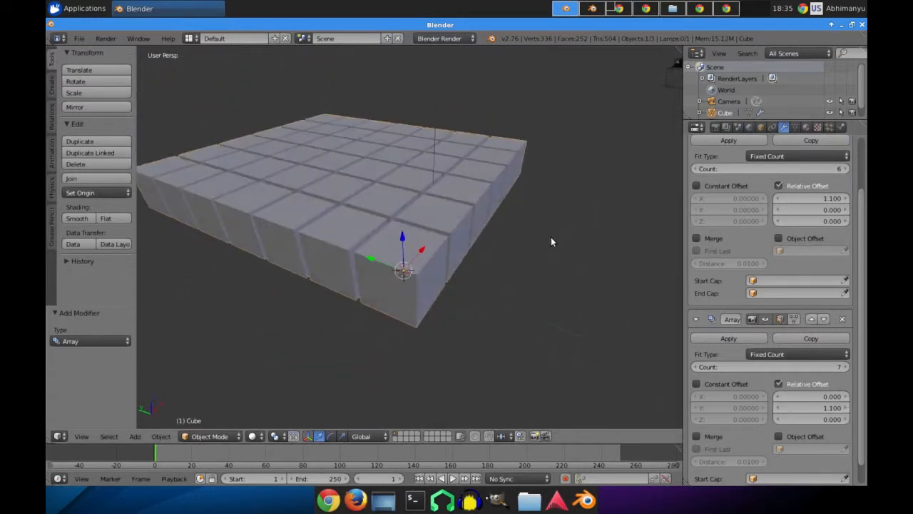
# Flatten the cubes into thin tiles by scaling them along Z to about 0.214.
pyautogui.scroll(-1, 563, 244)
pyautogui.press('s')
pyautogui.press('z')
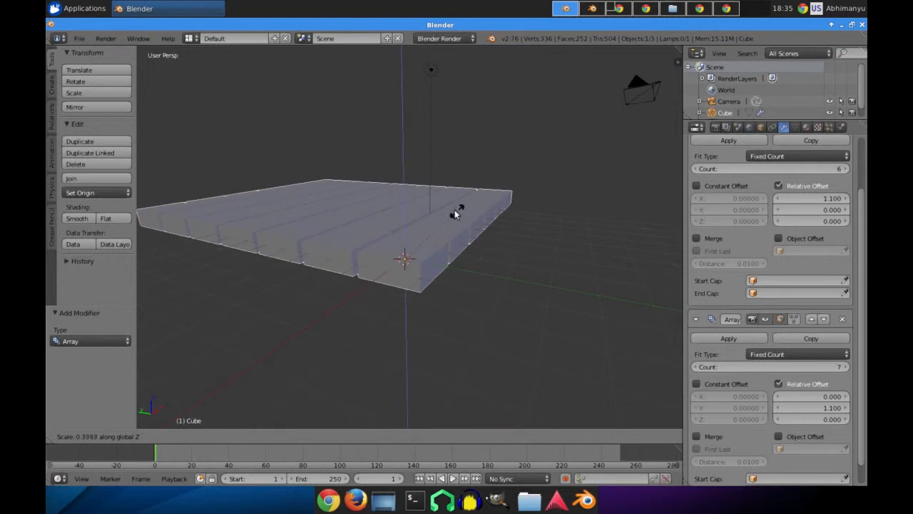
pyautogui.click(420, 212)
# Deselect the tile grid and examine it from the top and in perspective, near and far.
pyautogui.scroll(5, 484, 289)
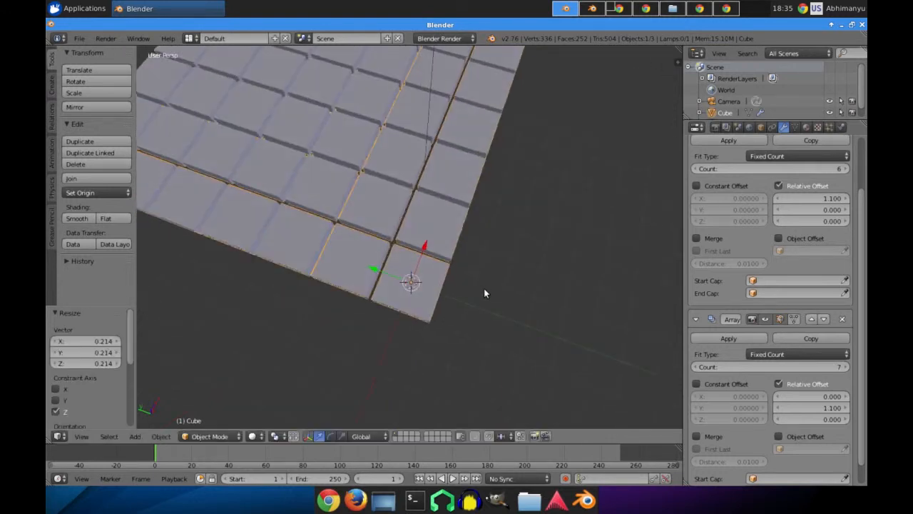
pyautogui.press('KP_7')
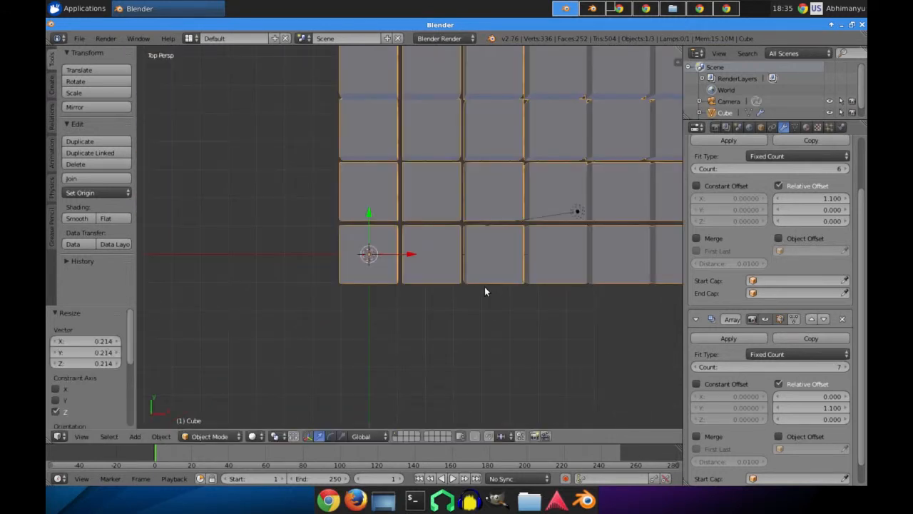
pyautogui.scroll(-2, 484, 286)
pyautogui.press('a')
pyautogui.keyDown('shift'); pyautogui.moveTo(501, 261); pyautogui.dragTo(561, 302, button='middle'); pyautogui.keyUp('shift')
pyautogui.moveTo(475, 302); pyautogui.dragTo(434, 318, button='middle')
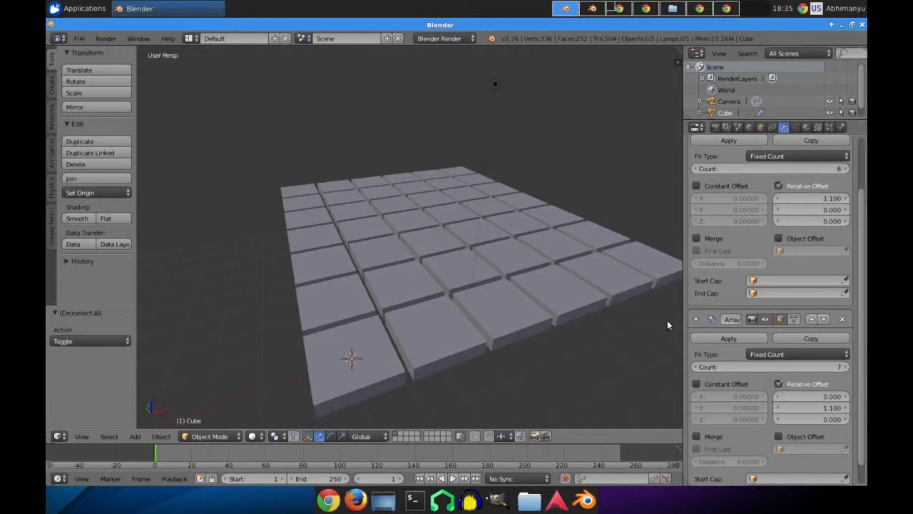
pyautogui.scroll(-5, 509, 305)
pyautogui.moveTo(508, 305); pyautogui.dragTo(490, 300, button='middle')
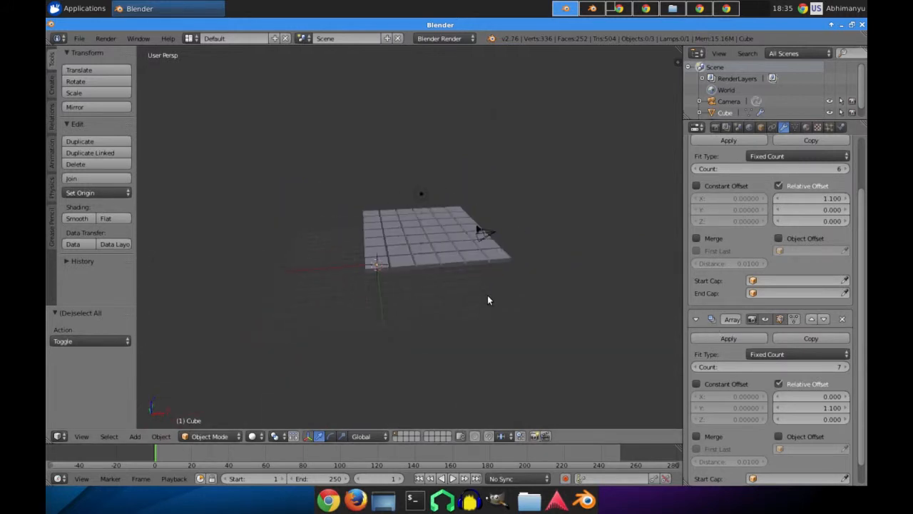
pyautogui.scroll(2, 488, 300)
pyautogui.scroll(3, 487, 300)
# Select the tile grid and add a third Array modifier to it.
pyautogui.rightClick(336, 318)
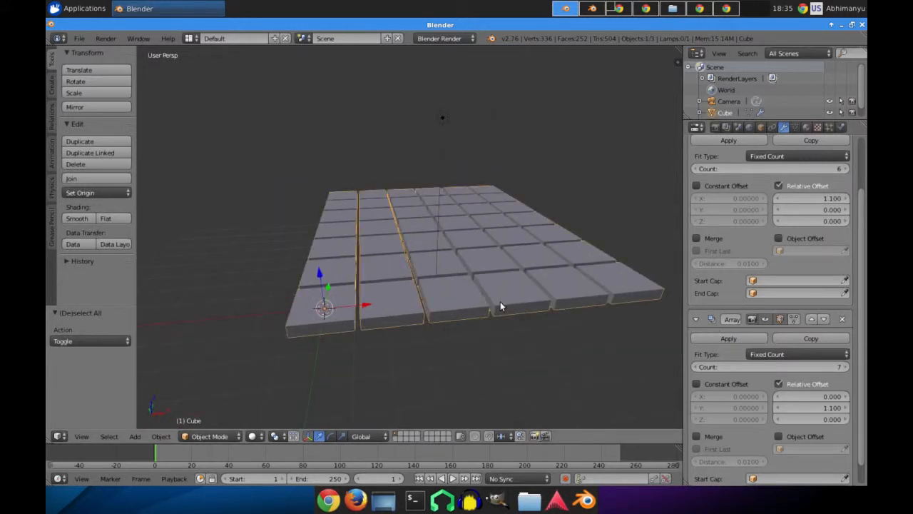
pyautogui.scroll(3, 776, 220)
pyautogui.click(794, 165)
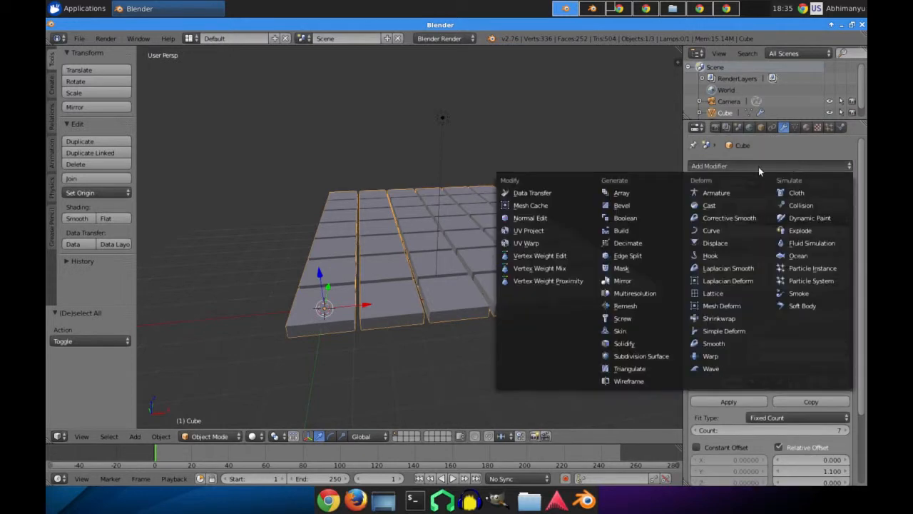
pyautogui.click(629, 193)
# Stack the third array's copy vertically by setting its relative offset to 0 in X and 1 in Z.
pyautogui.scroll(-4, 540, 272)
pyautogui.scroll(-3, 744, 408)
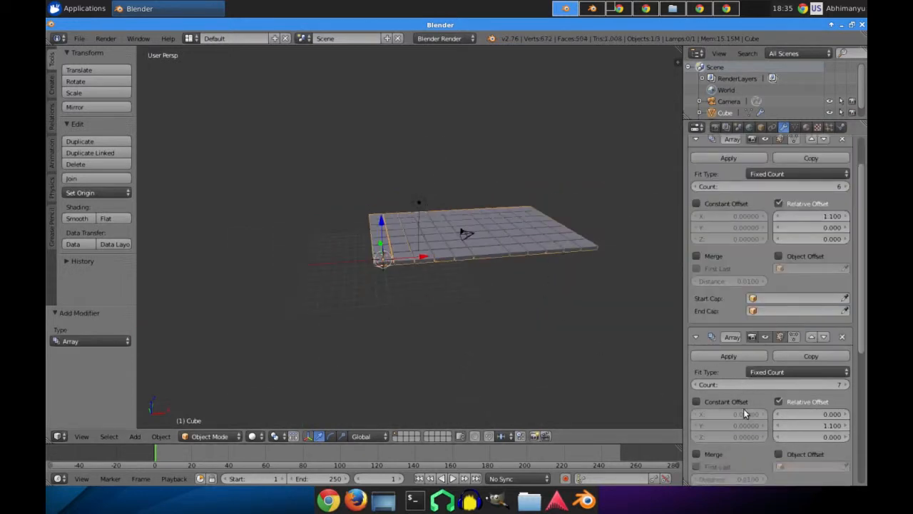
pyautogui.scroll(-4, 747, 414)
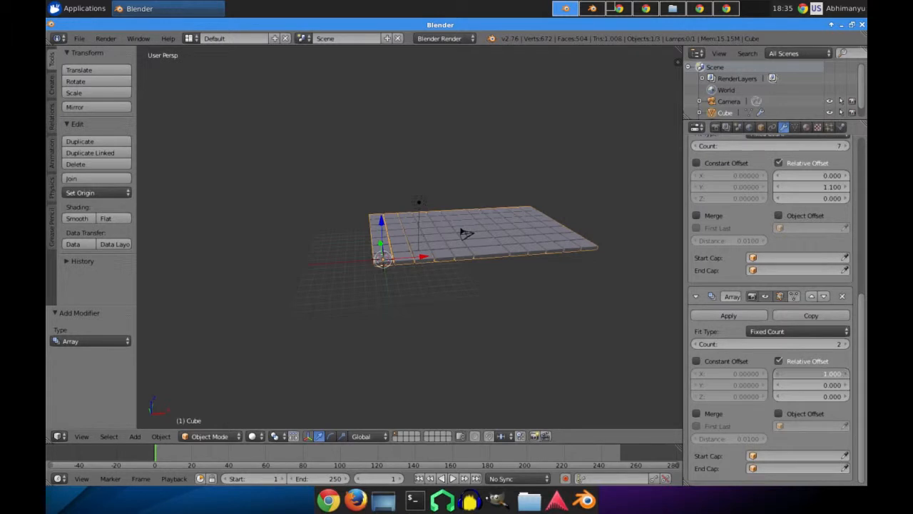
pyautogui.write('0')
pyautogui.press('Return')
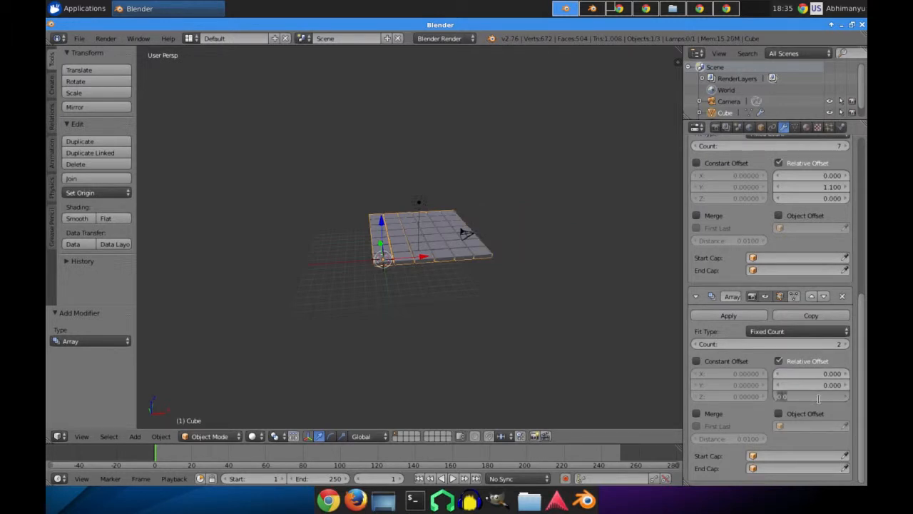
pyautogui.write('1')
pyautogui.press('Return')
# Set the third array's relative X offset to 1 and its count to 7 to form a stepped row of tile grids.
pyautogui.click(818, 375)
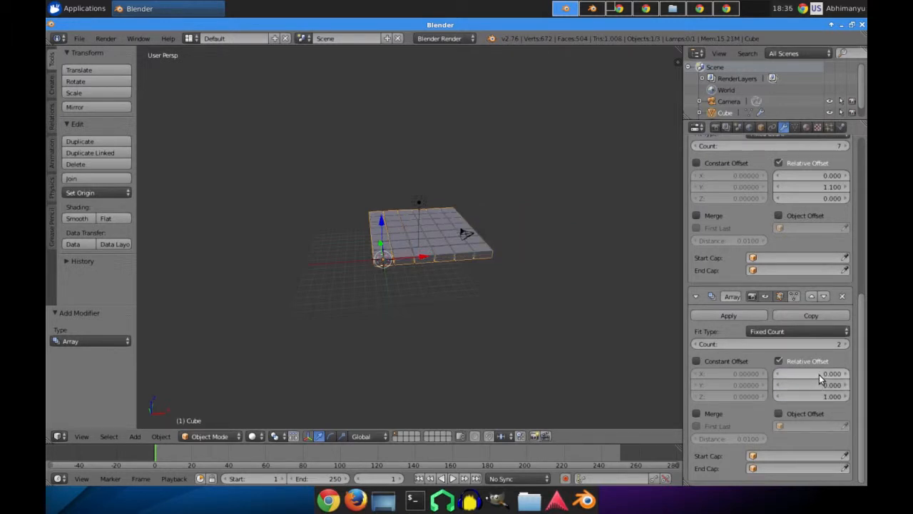
pyautogui.write('1')
pyautogui.press('Return')
pyautogui.moveTo(547, 302); pyautogui.dragTo(638, 313, button='middle')
pyautogui.click(845, 345)
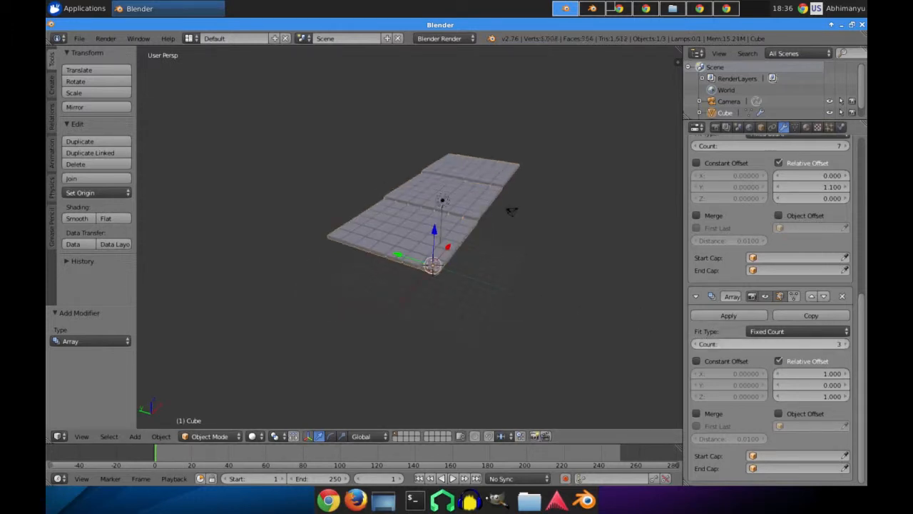
pyautogui.click(845, 345)
pyautogui.click(845, 344)
pyautogui.click(845, 345)
pyautogui.click(845, 345)
# Raise the third array's relative Z offset to 2.9 for taller steps, then deselect the object and view the result.
pyautogui.moveTo(571, 288)
pyautogui.mouseDown(button='middle')
pyautogui.moveTo(499, 265)
pyautogui.moveTo(547, 300)
pyautogui.moveTo(577, 285)
pyautogui.mouseUp(button='middle')
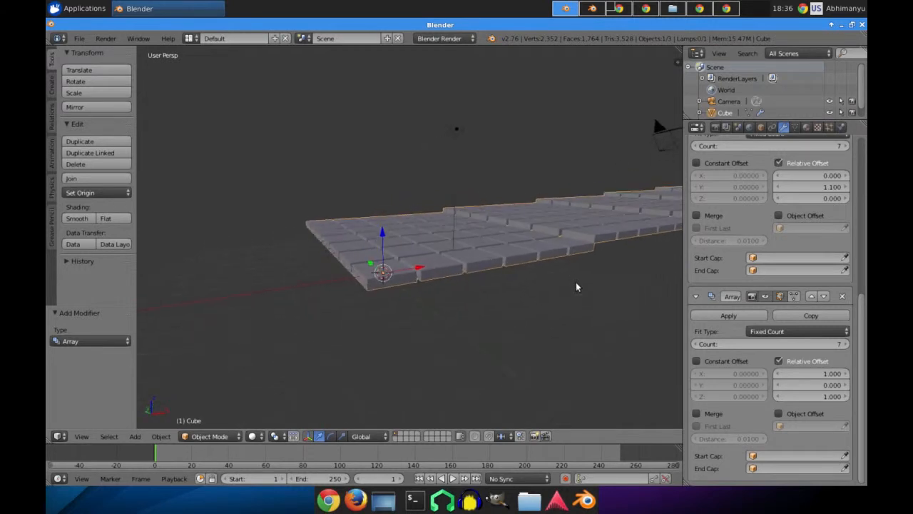
pyautogui.click(847, 396)
pyautogui.click(846, 395)
pyautogui.click(849, 397)
pyautogui.click(849, 396)
pyautogui.click(849, 396)
pyautogui.click(849, 396)
pyautogui.click(849, 397)
pyautogui.click(849, 396)
pyautogui.click(849, 396)
pyautogui.click(849, 397)
pyautogui.moveTo(614, 286); pyautogui.dragTo(536, 306, button='middle')
pyautogui.scroll(-3, 543, 304)
pyautogui.press('a')
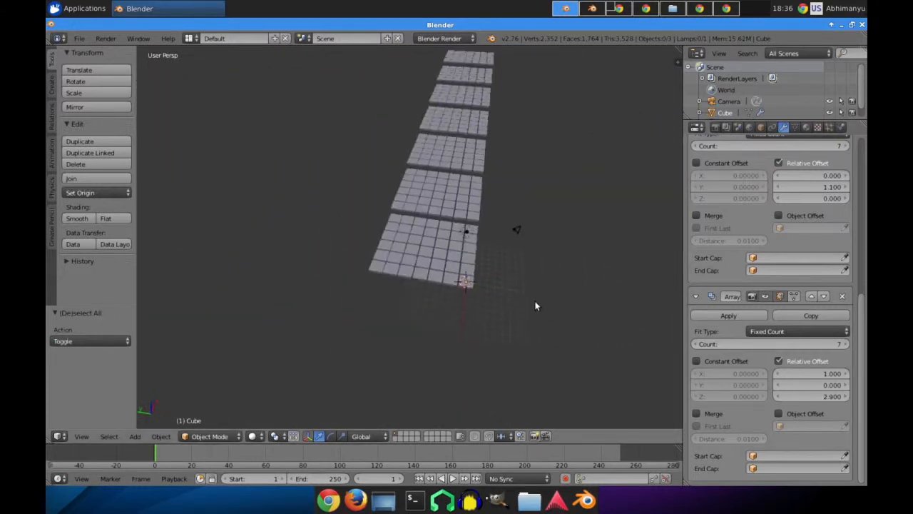
pyautogui.scroll(5, 535, 306)
pyautogui.scroll(-8, 529, 300)
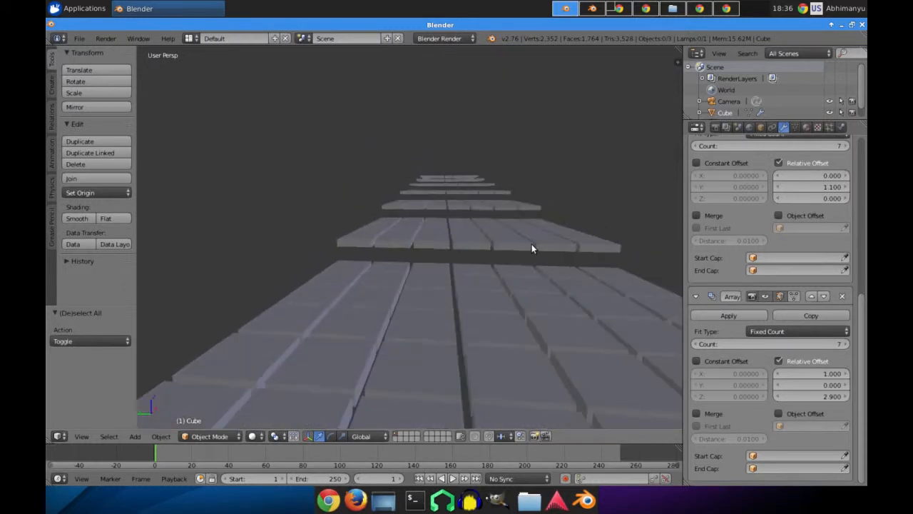
pyautogui.moveTo(539, 190); pyautogui.dragTo(649, 224, button='middle')
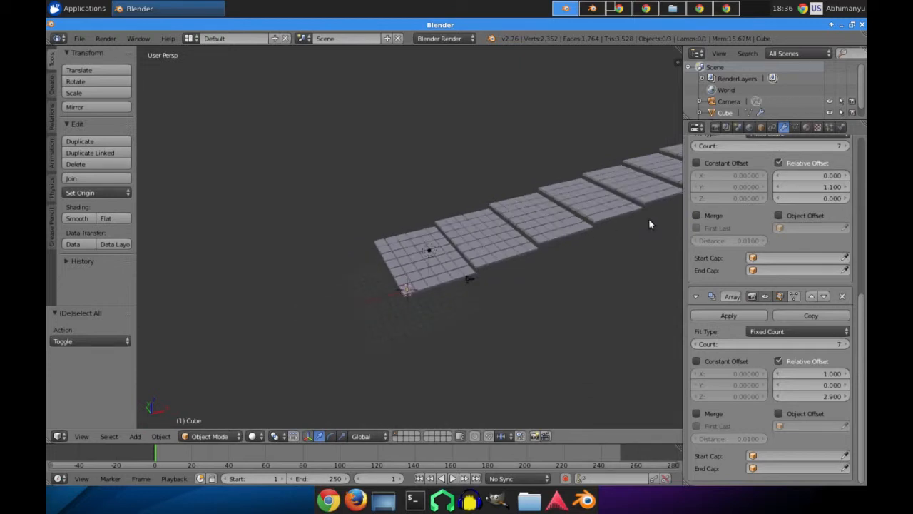
# Remove all three Array modifiers from the cube.
pyautogui.scroll(10, 831, 240)
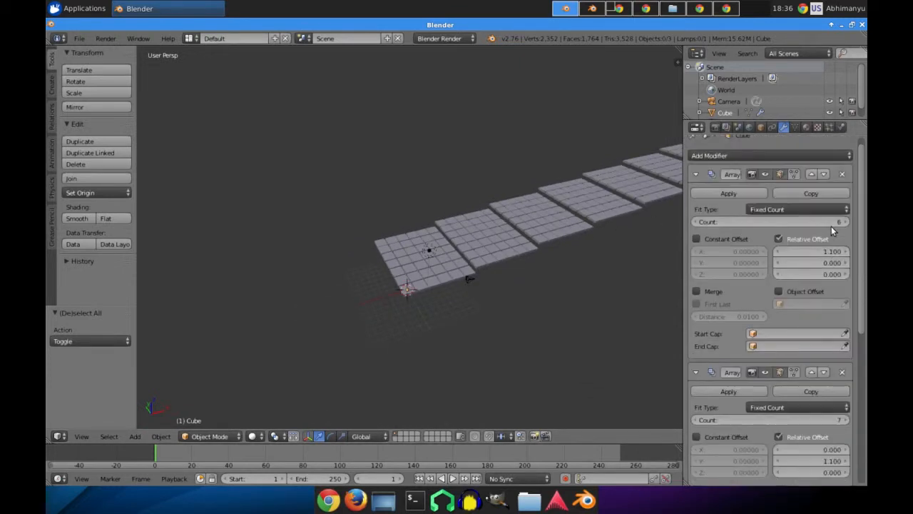
pyautogui.click(843, 185)
pyautogui.click(843, 185)
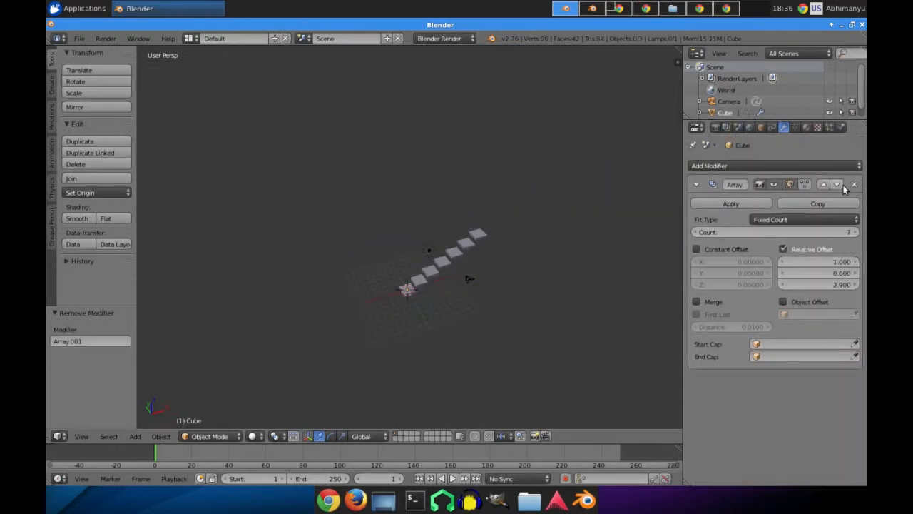
pyautogui.click(853, 184)
# Select the flattened cube and delete it from the scene.
pyautogui.scroll(7, 484, 291)
pyautogui.keyDown('shift'); pyautogui.moveTo(480, 349); pyautogui.dragTo(531, 183, button='middle'); pyautogui.keyUp('shift')
pyautogui.scroll(4, 502, 242)
pyautogui.rightClick(493, 271)
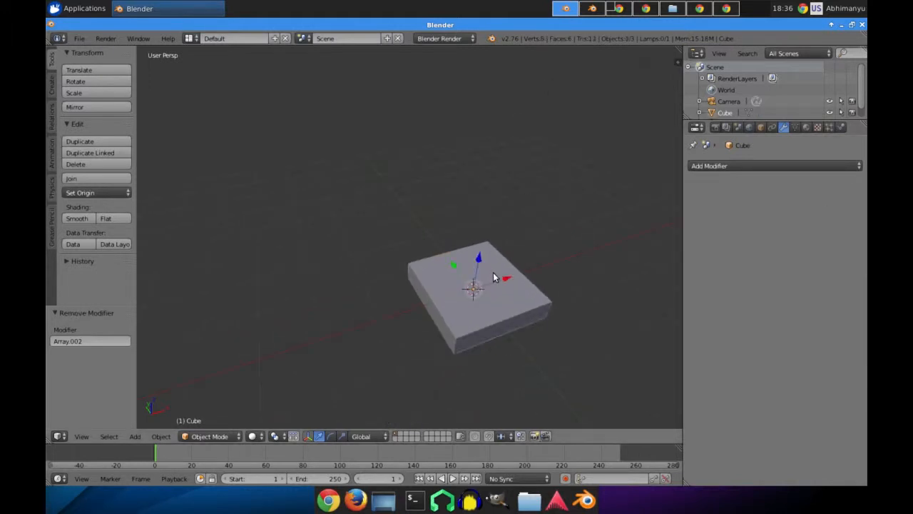
pyautogui.press('x')
pyautogui.click(496, 273)
# Add a new mesh cube at the scene's origin.
pyautogui.scroll(-5, 485, 274)
pyautogui.keyDown('shift'); pyautogui.moveTo(483, 273); pyautogui.dragTo(430, 263, button='middle'); pyautogui.keyUp('shift')
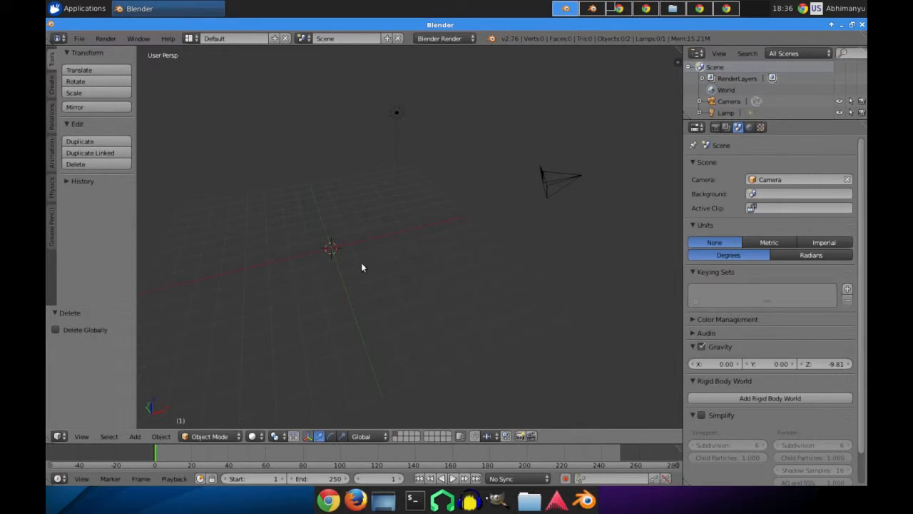
pyautogui.hotkey('shift', 'a')
pyautogui.moveTo(423, 254)
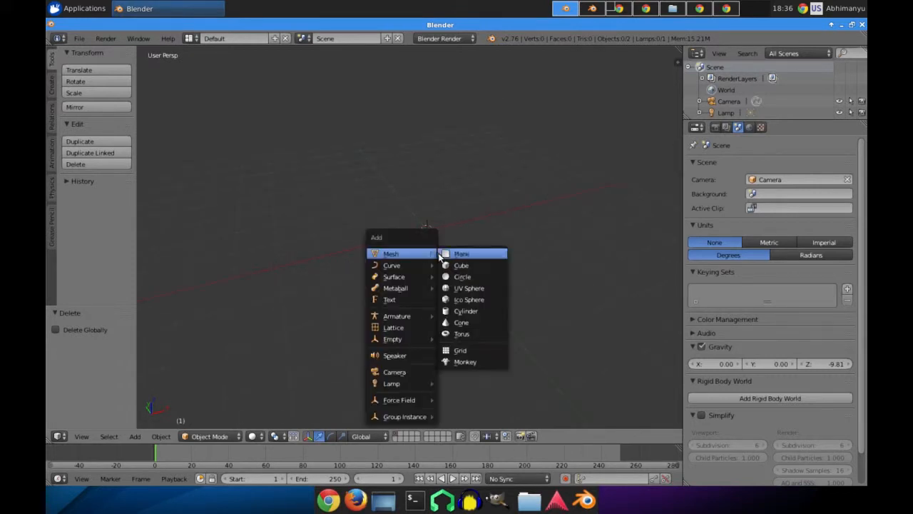
pyautogui.click(448, 263)
# Add an Ocean modifier to the new cube and view the generated water surface.
pyautogui.click(804, 127)
pyautogui.click(743, 166)
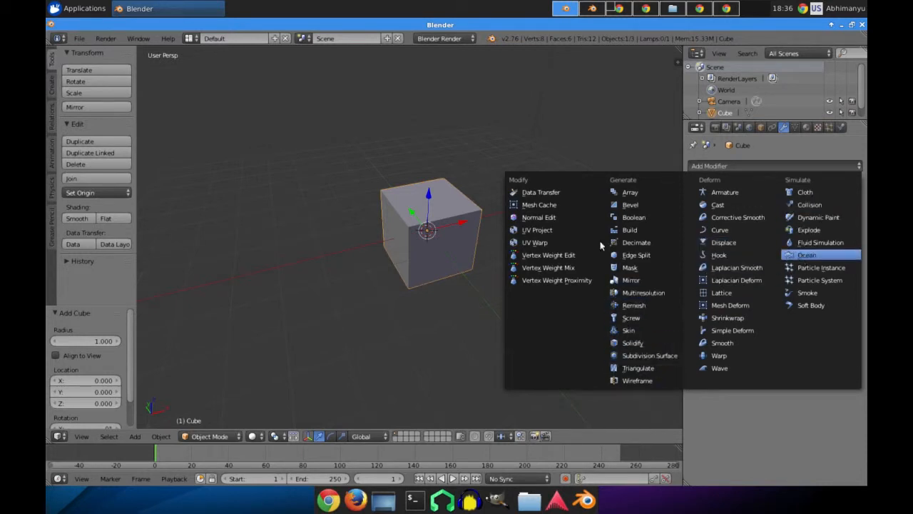
pyautogui.click(806, 255)
pyautogui.scroll(-6, 538, 241)
pyautogui.moveTo(530, 246); pyautogui.dragTo(480, 267, button='middle')
pyautogui.scroll(6, 528, 220)
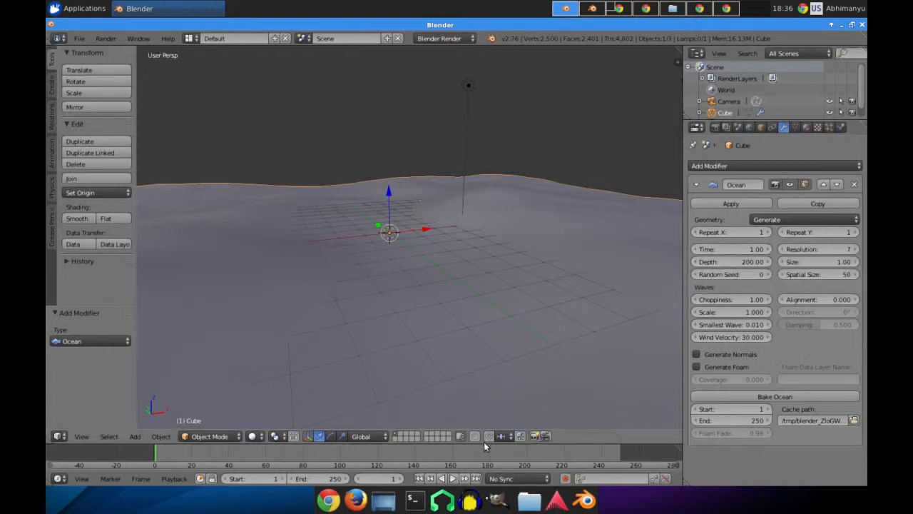
# Enlarge the timeline area and set the Ocean modifier's wave scale to 2 and choppiness to 0.79.
pyautogui.moveTo(485, 442); pyautogui.dragTo(488, 413)
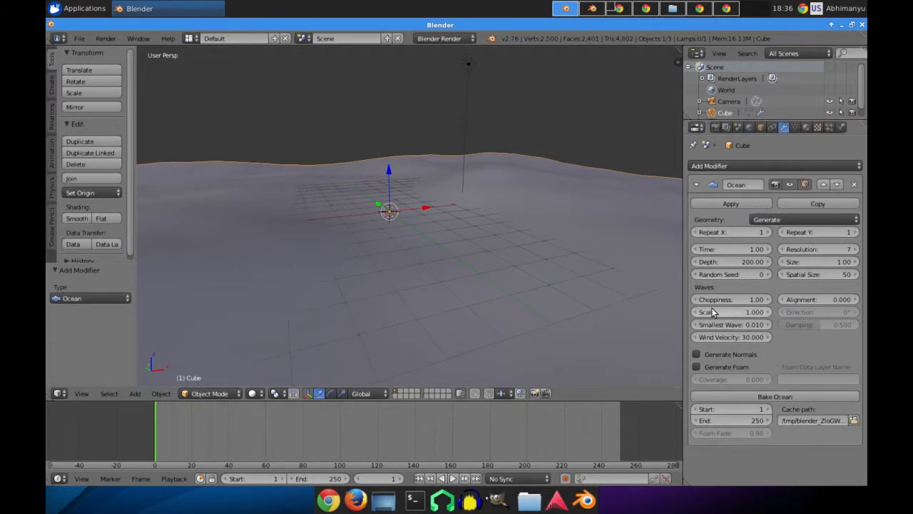
pyautogui.moveTo(716, 317); pyautogui.dragTo(749, 317)
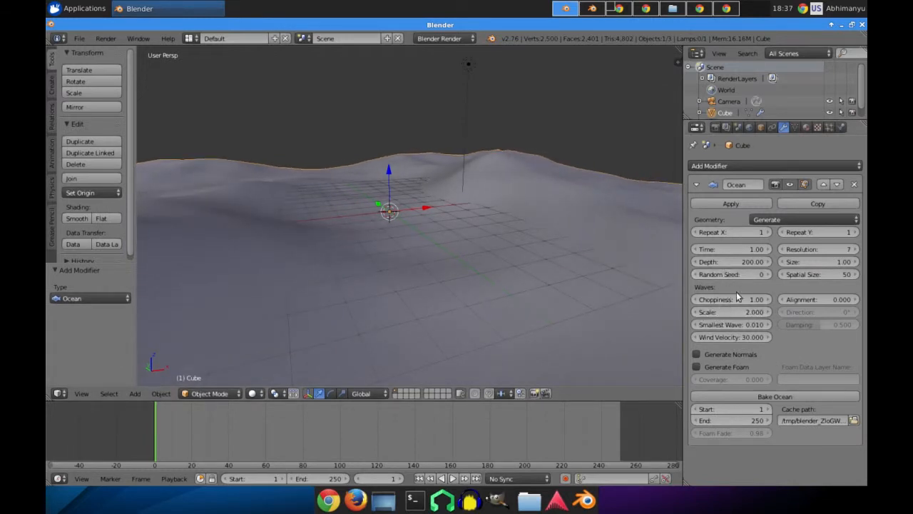
pyautogui.moveTo(498, 177)
pyautogui.mouseDown(button='middle')
pyautogui.moveTo(516, 181)
pyautogui.moveTo(500, 182)
pyautogui.mouseUp(button='middle')
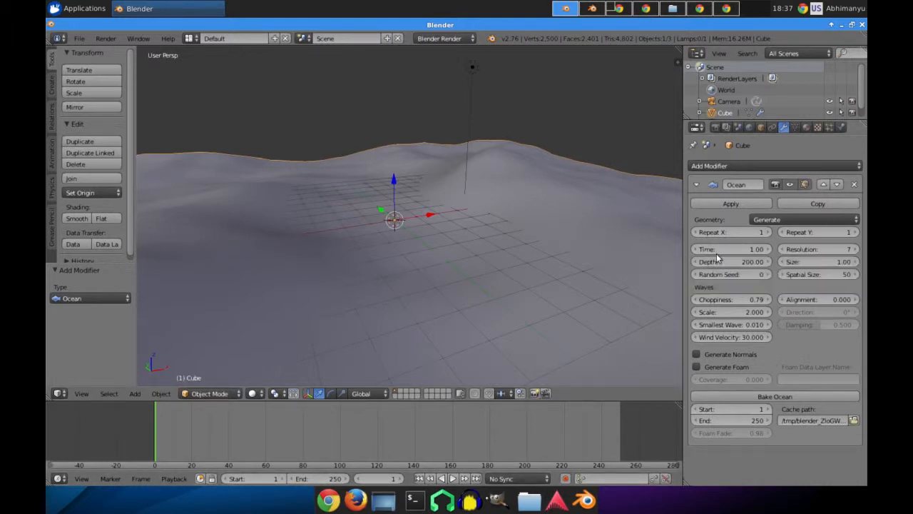
# Animate the Ocean modifier's Time by keyframing it at 1 on the first frame and at 5 on frame 220.
pyautogui.press('i')
pyautogui.click(157, 450)
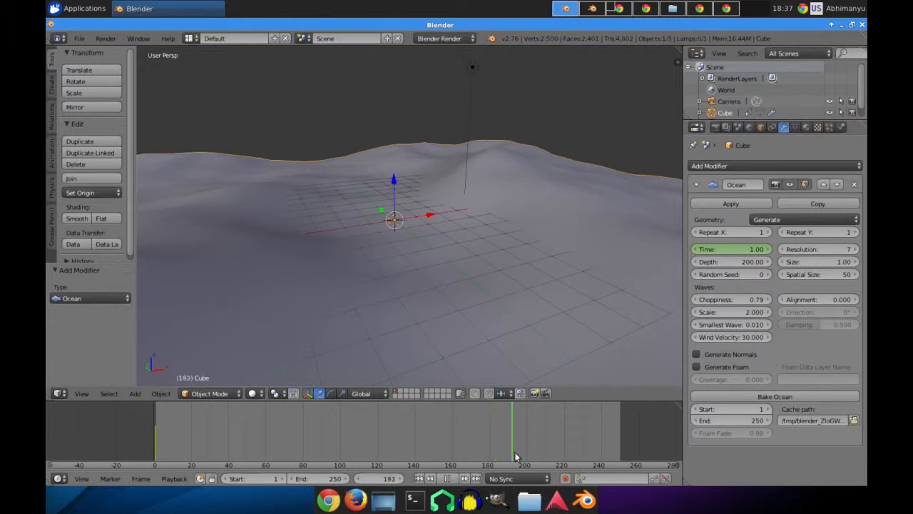
pyautogui.hotkey('alt', 'a')
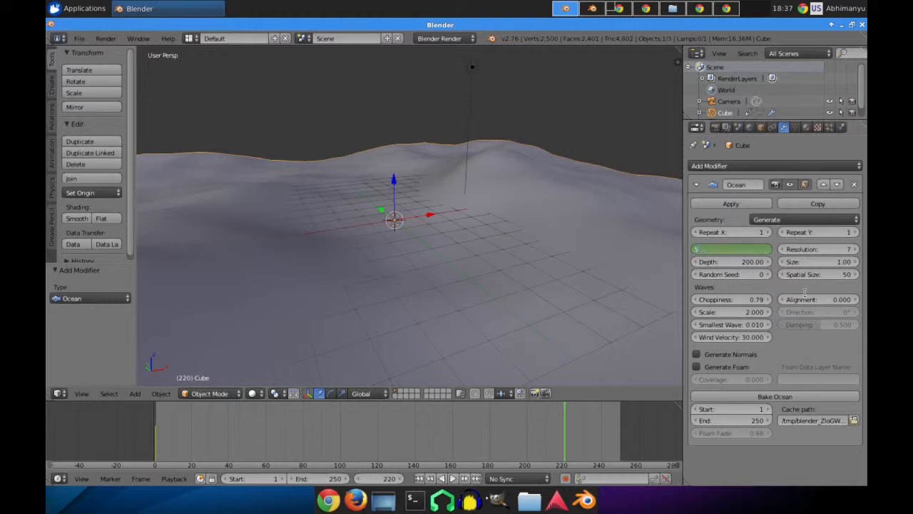
pyautogui.press('Return')
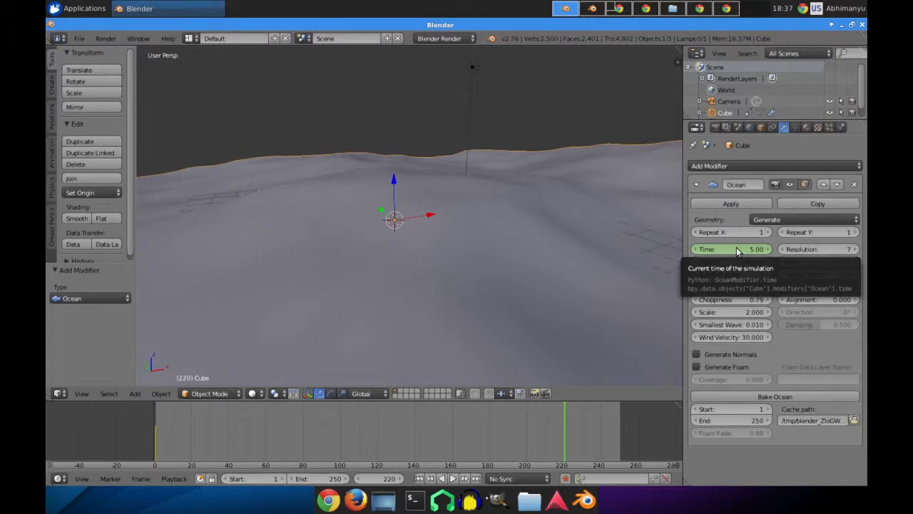
pyautogui.press('i')
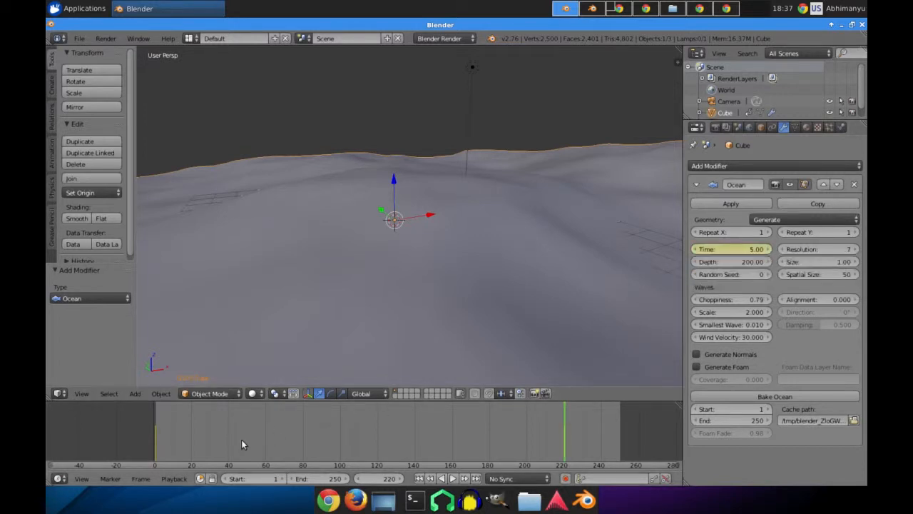
# Return to the start of the timeline and play back the ocean animation.
pyautogui.click(158, 442)
pyautogui.hotkey('alt', 'a')
pyautogui.press('Escape')
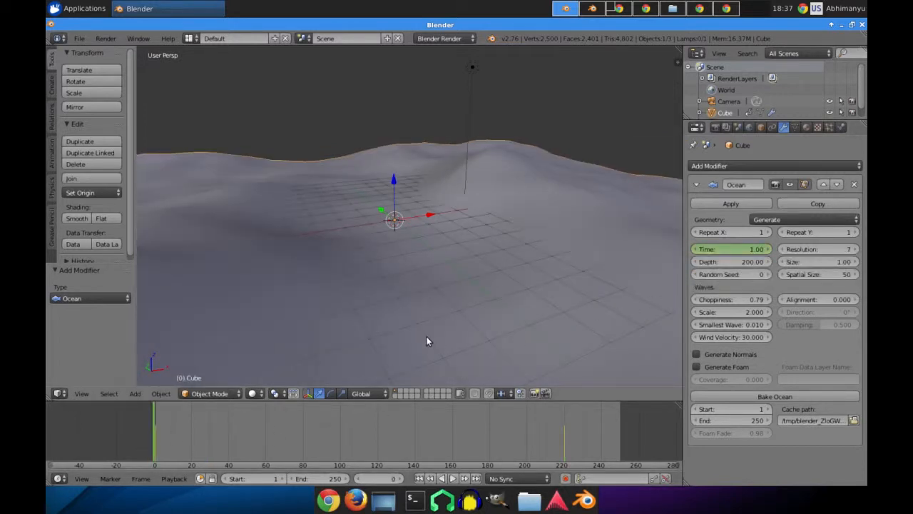
pyautogui.hotkey('alt', 'a')
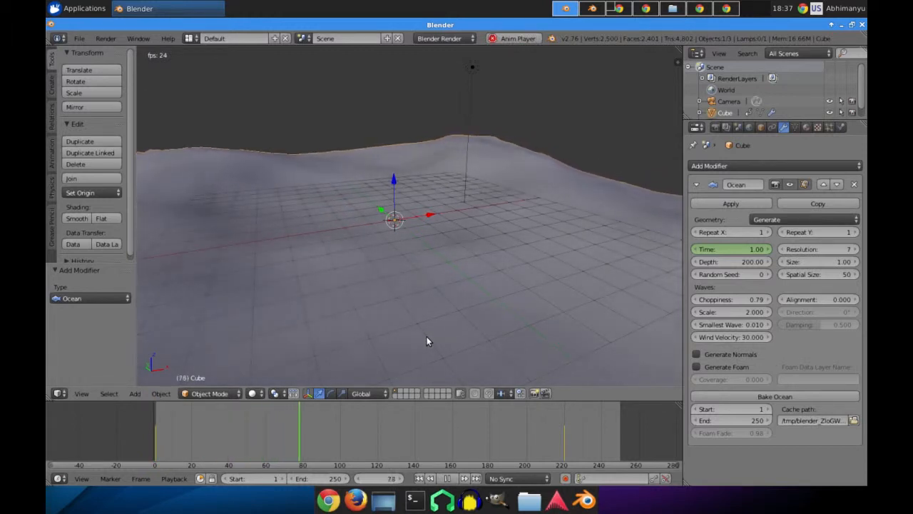
# View the playing ocean animation from other angles, stop playback, and look over the wave surface at the first frame.
pyautogui.moveTo(474, 304); pyautogui.dragTo(434, 294, button='middle')
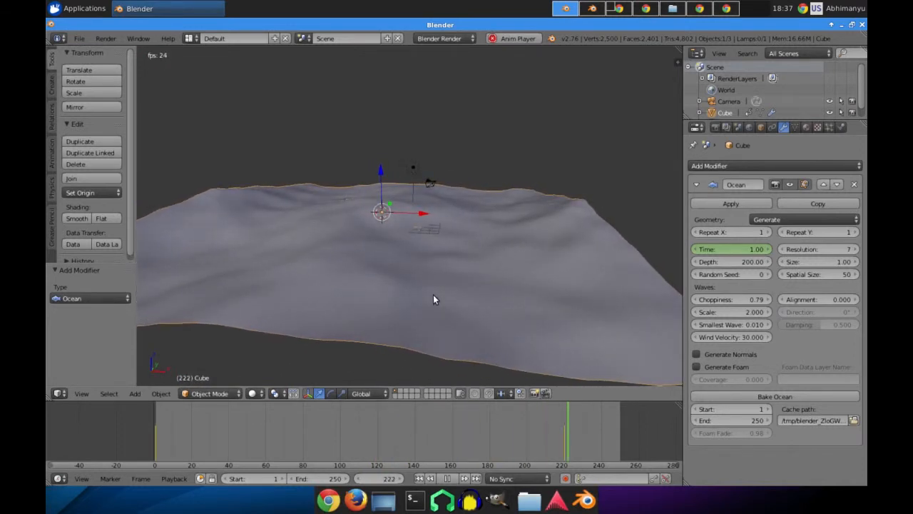
pyautogui.press('Escape')
pyautogui.moveTo(391, 279); pyautogui.dragTo(370, 274, button='middle')
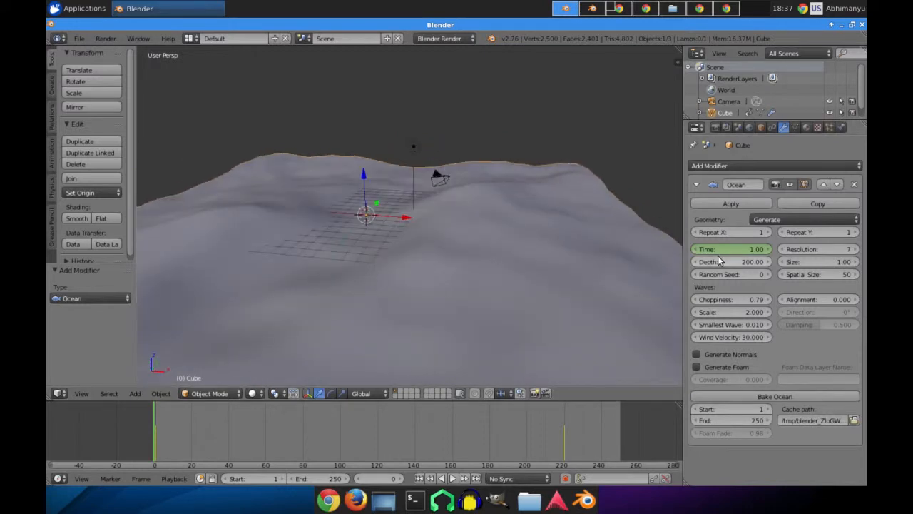
pyautogui.moveTo(334, 250); pyautogui.dragTo(453, 246, button='middle')
pyautogui.scroll(4, 457, 230)
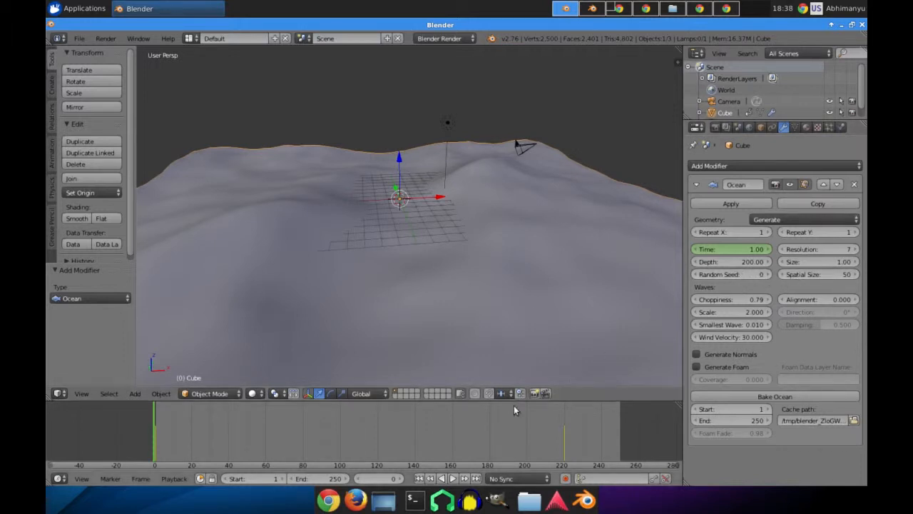
# Go to frame 220 and change the Ocean modifier's keyframed Time there to 8.
pyautogui.moveTo(568, 443); pyautogui.dragTo(565, 441)
pyautogui.doubleClick(736, 249)
pyautogui.press('BackSpace')
pyautogui.write('3')
pyautogui.press('Return')
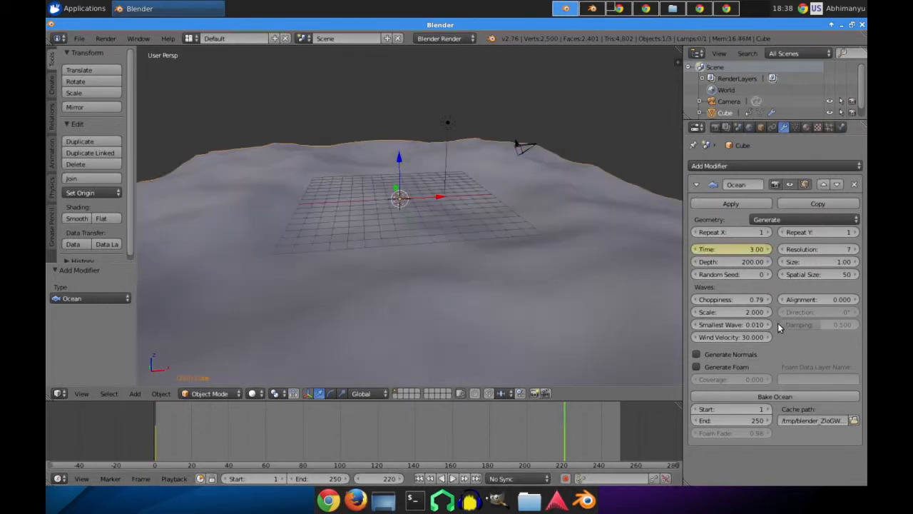
pyautogui.click(740, 248)
pyautogui.write('8')
pyautogui.press('Return')
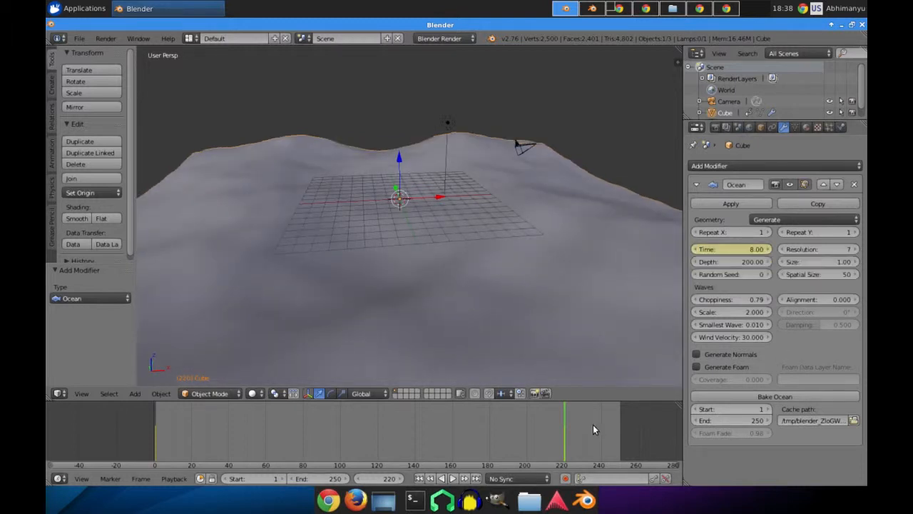
# Return to the start of the timeline, play the faster ocean animation while viewing it from a lower angle, and stop playback.
pyautogui.moveTo(558, 437); pyautogui.dragTo(153, 434)
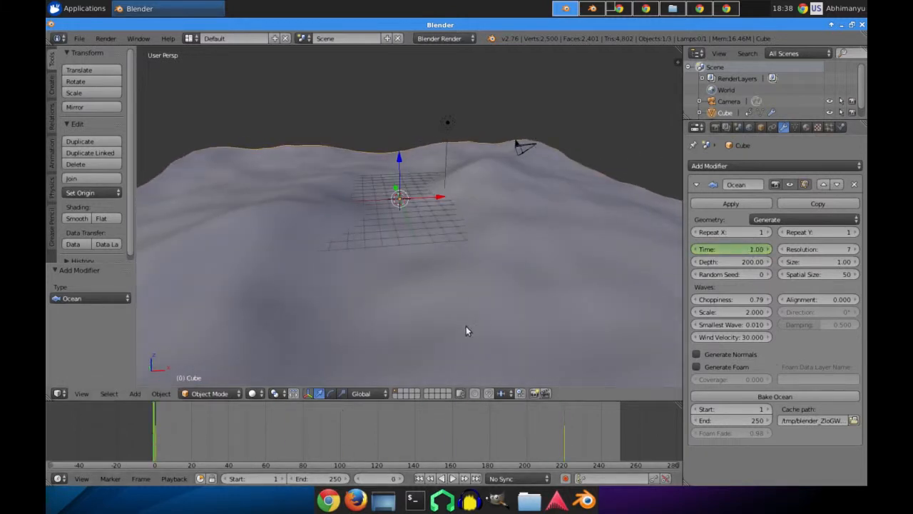
pyautogui.hotkey('alt', 'a')
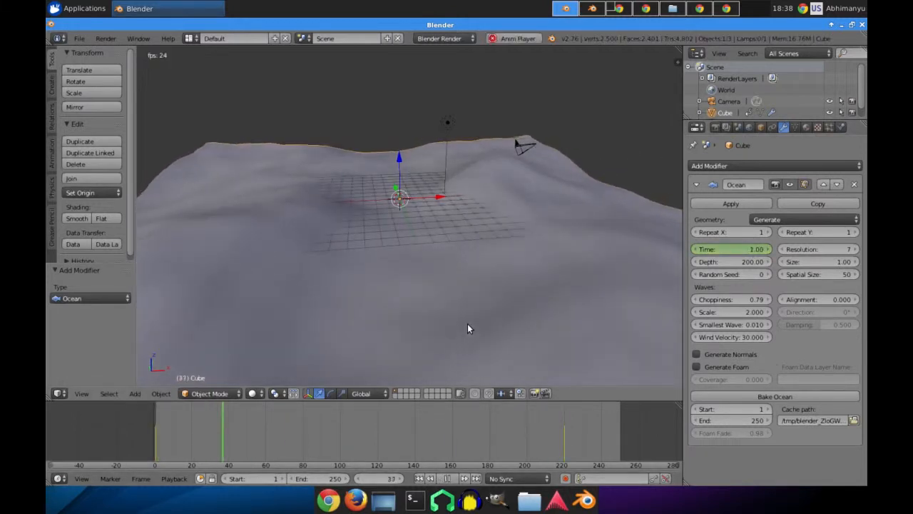
pyautogui.moveTo(520, 314)
pyautogui.mouseDown(button='middle')
pyautogui.moveTo(507, 295)
pyautogui.moveTo(517, 301)
pyautogui.mouseUp(button='middle')
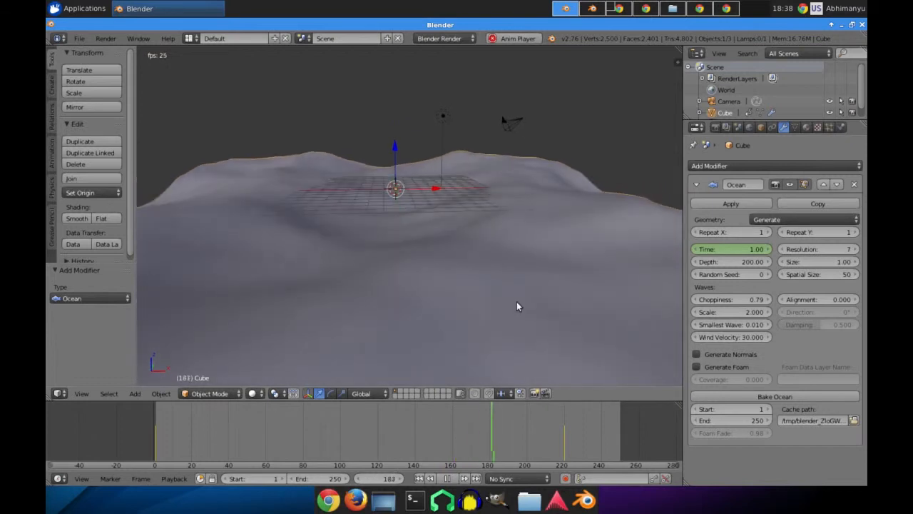
pyautogui.press('Escape')
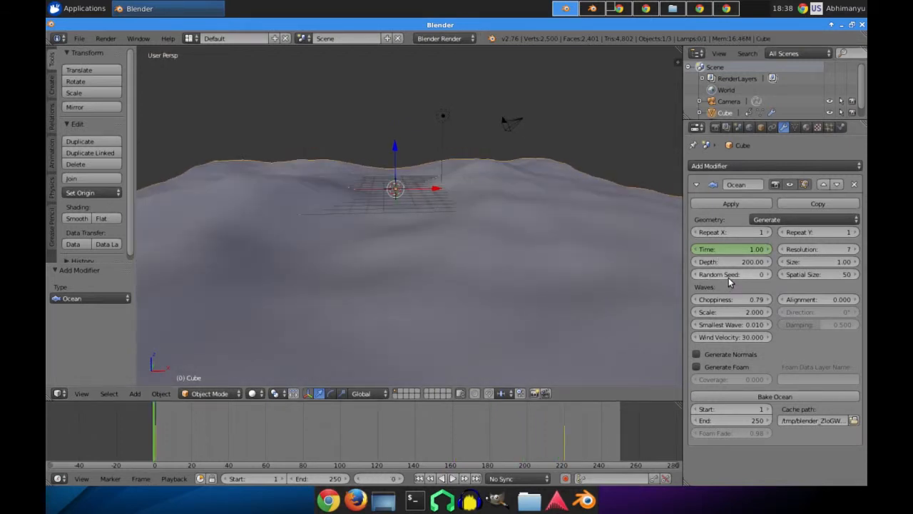
# Set the Ocean modifier's choppiness to 1.51 and wave scale to 1.2, and try a spatial size of 55.
pyautogui.moveTo(734, 300)
pyautogui.mouseDown()
pyautogui.moveTo(744, 311)
pyautogui.moveTo(733, 311)
pyautogui.mouseUp()
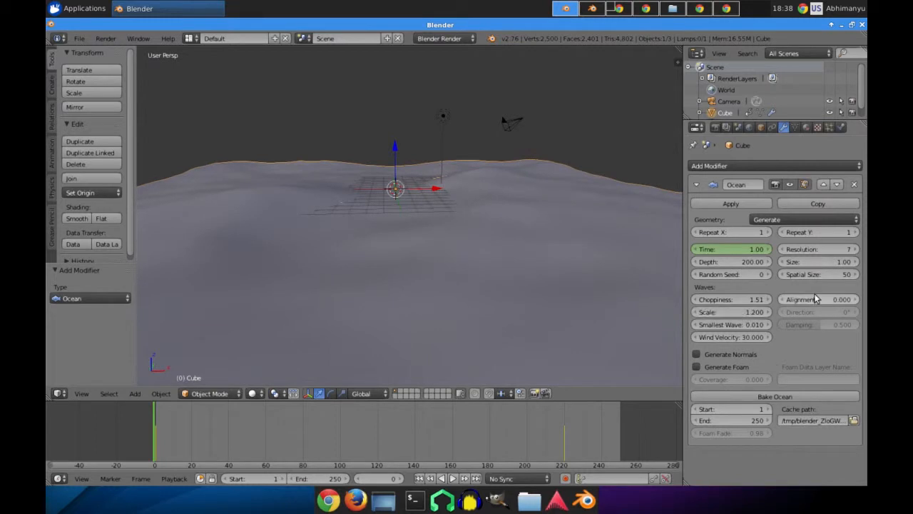
pyautogui.moveTo(818, 278); pyautogui.dragTo(836, 278)
pyautogui.click(816, 273)
pyautogui.write('1')
pyautogui.press('Escape')
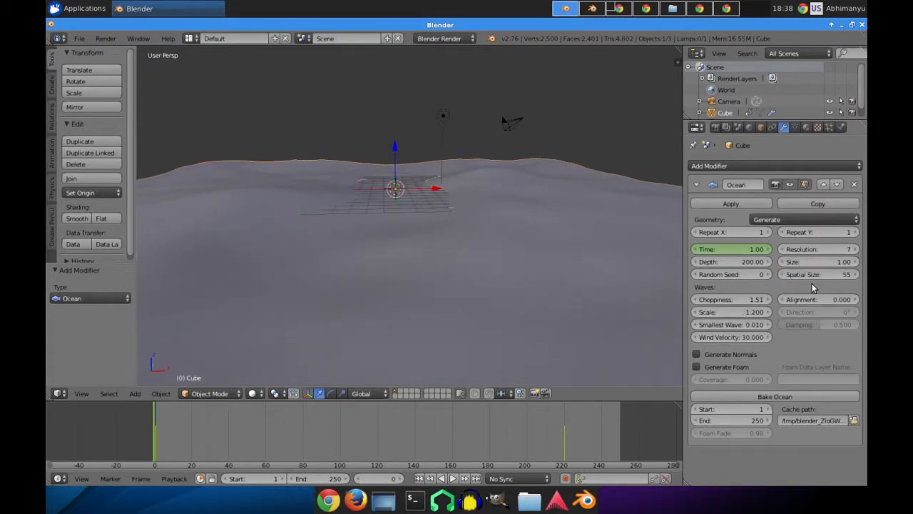
# Put the Ocean modifier's spatial size back to 50 and raise its resolution to 12.
pyautogui.write('9')
pyautogui.press('Return')
pyautogui.click(830, 249)
pyautogui.write('12')
pyautogui.press('Return')
pyautogui.moveTo(428, 281); pyautogui.dragTo(450, 283, button='middle')
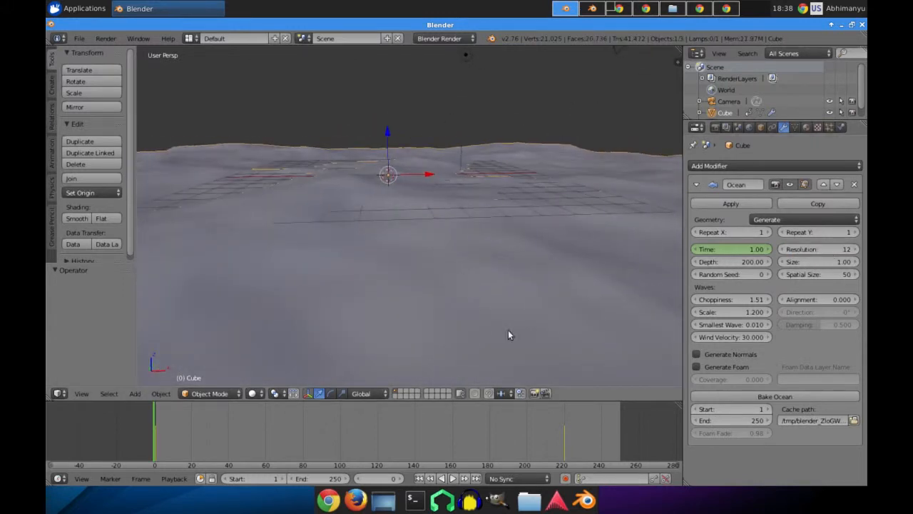
# Play the higher-resolution ocean animation from the start, stop it near the end, and inspect the surface from several angles.
pyautogui.moveTo(155, 434); pyautogui.dragTo(155, 435)
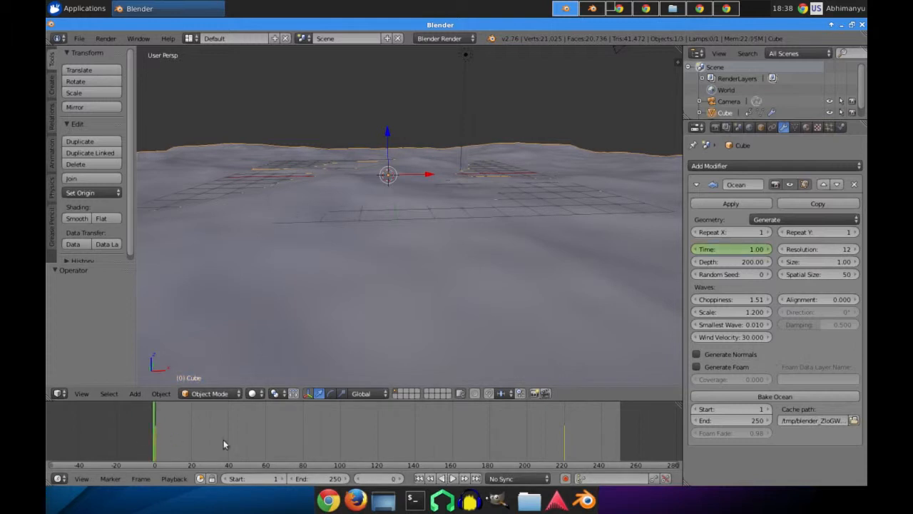
pyautogui.click(452, 479)
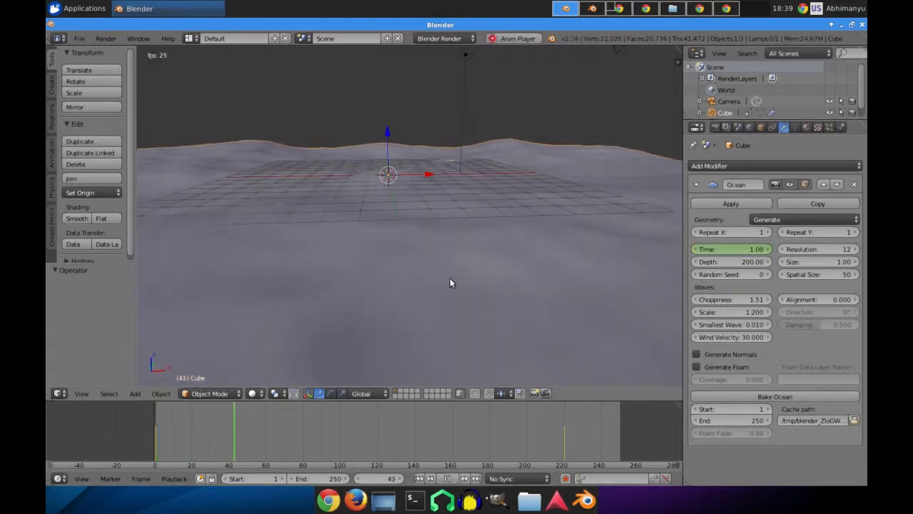
pyautogui.moveTo(500, 257)
pyautogui.mouseDown(button='middle')
pyautogui.moveTo(430, 264)
pyautogui.moveTo(500, 267)
pyautogui.mouseUp(button='middle')
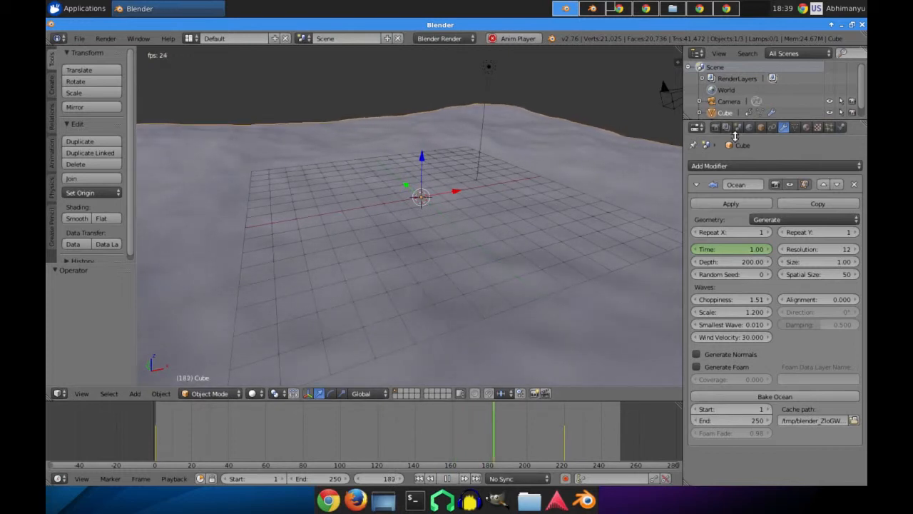
pyautogui.click(447, 478)
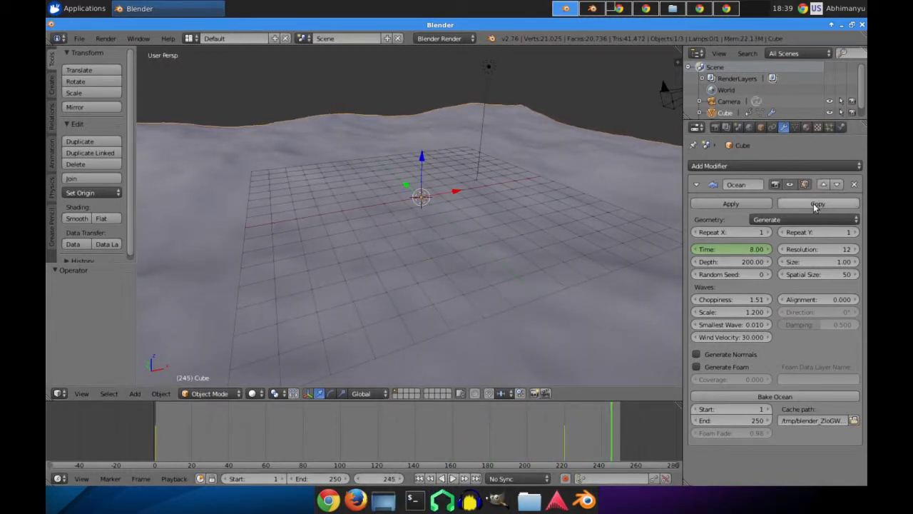
pyautogui.scroll(-2, 549, 318)
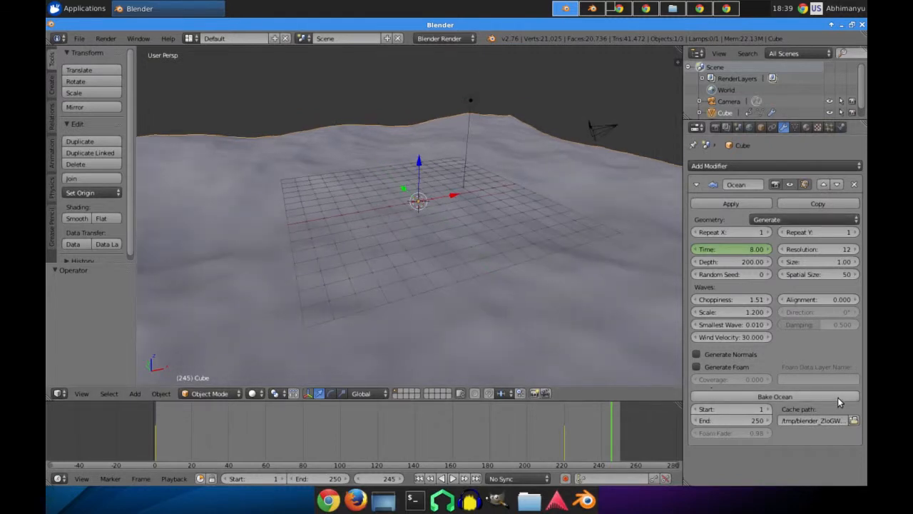
pyautogui.moveTo(589, 302); pyautogui.dragTo(511, 289, button='middle')
pyautogui.moveTo(487, 259); pyautogui.dragTo(503, 236, button='middle')
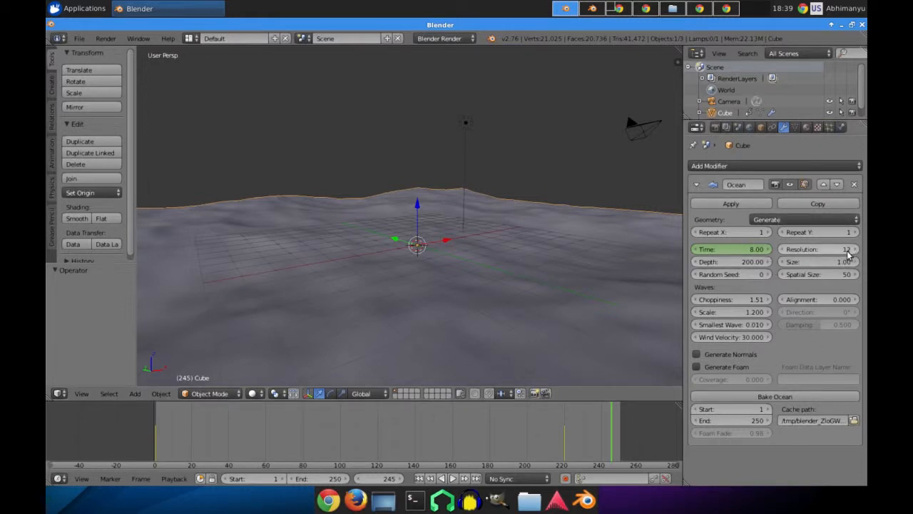
# Set the Ocean modifier's wave scale to 3.9 and view the resulting waves from a low angle.
pyautogui.click(818, 274)
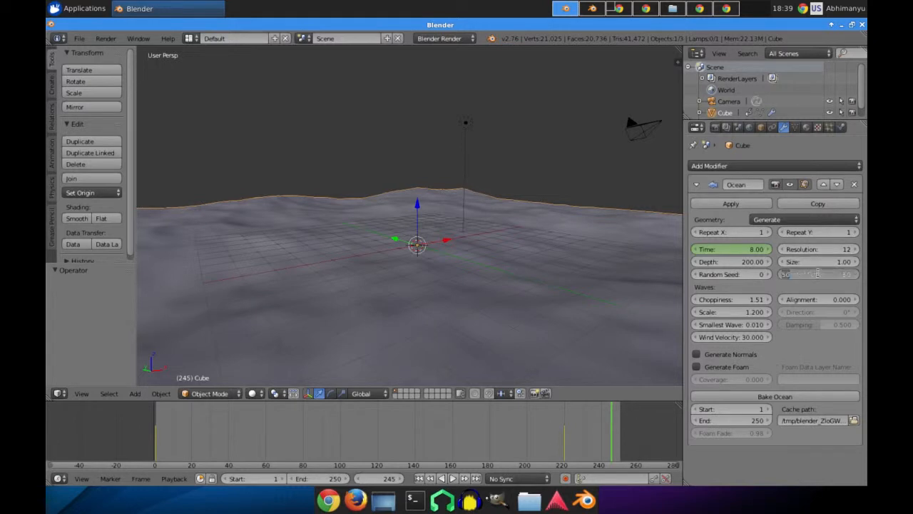
pyautogui.click(731, 314)
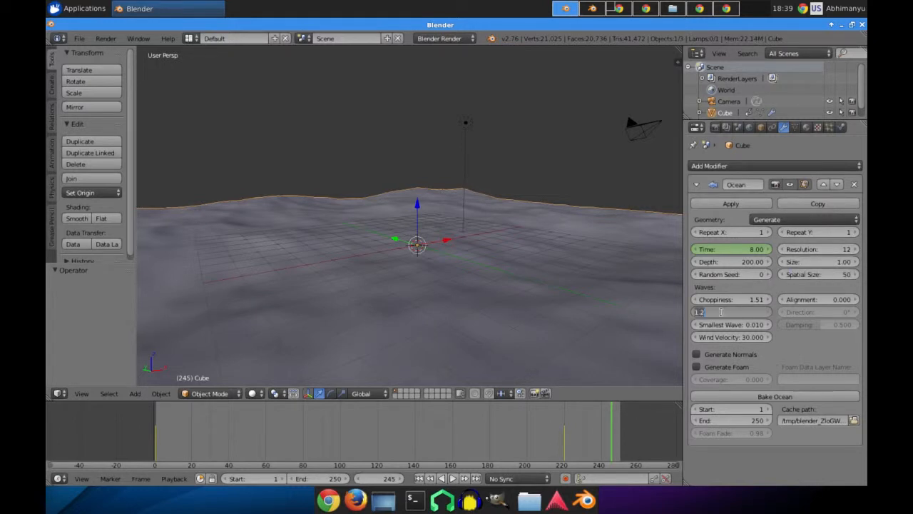
pyautogui.write('3.9')
pyautogui.press('Return')
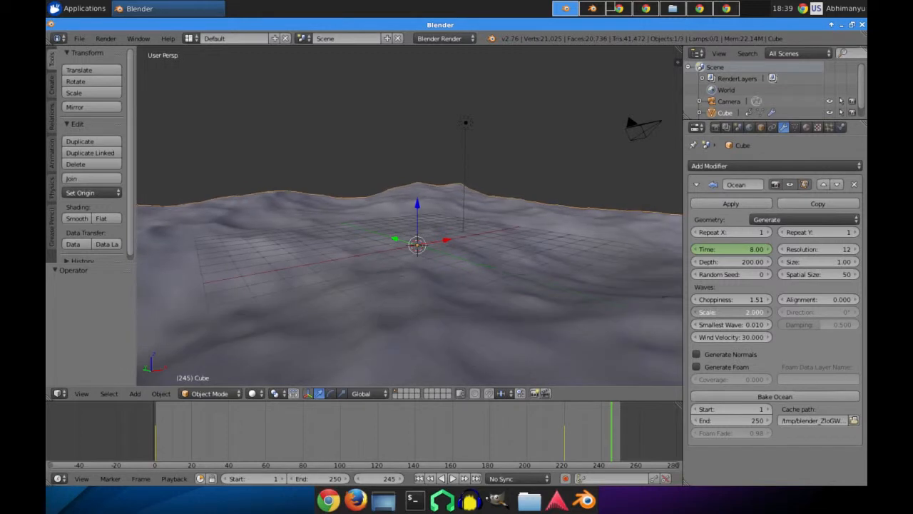
pyautogui.moveTo(533, 298); pyautogui.dragTo(507, 288, button='middle')
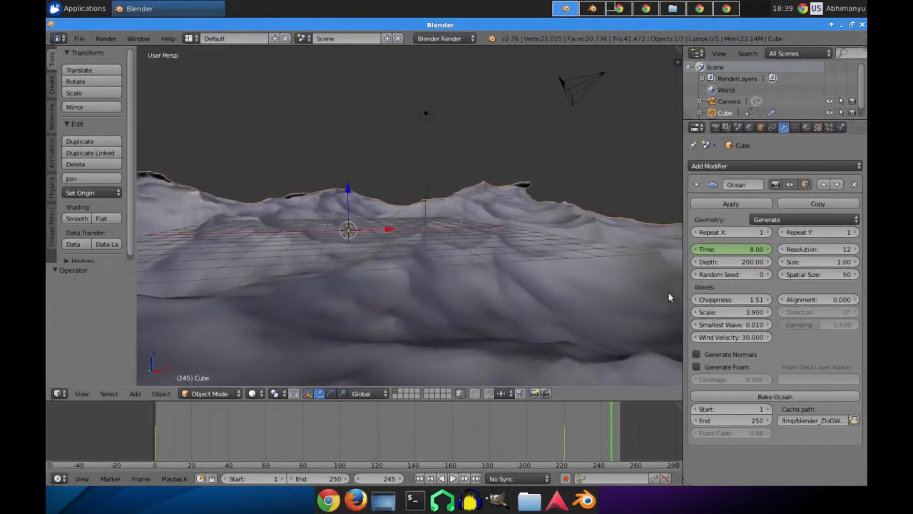
# Set the Ocean modifier's choppiness to 0 and its Time to 6.73.
pyautogui.moveTo(734, 300); pyautogui.dragTo(696, 301)
pyautogui.moveTo(500, 278); pyautogui.dragTo(247, 229, button='middle')
pyautogui.moveTo(404, 206); pyautogui.dragTo(460, 264, button='middle')
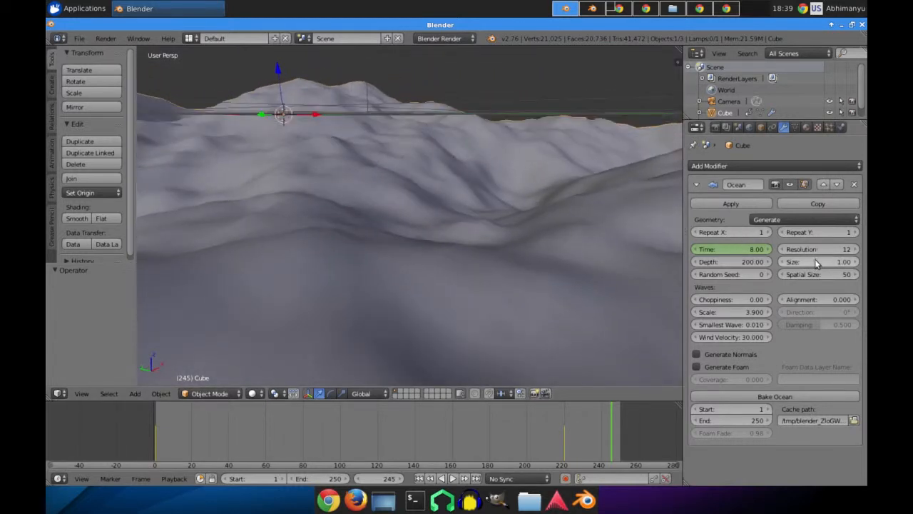
pyautogui.moveTo(742, 249); pyautogui.dragTo(695, 249)
pyautogui.moveTo(427, 184); pyautogui.dragTo(478, 190, button='middle')
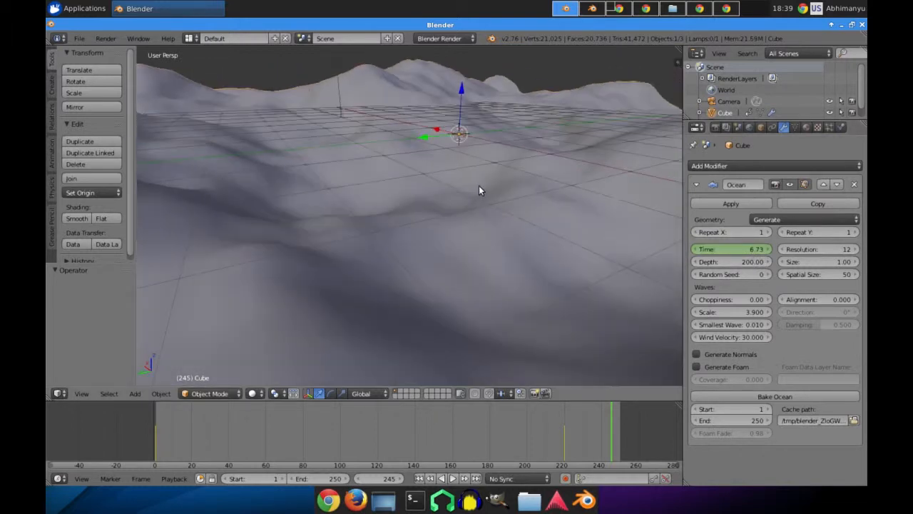
# Apply the Ocean modifier to the cube, examine the resulting mesh in Edit Mode, and return to Object Mode.
pyautogui.click(756, 207)
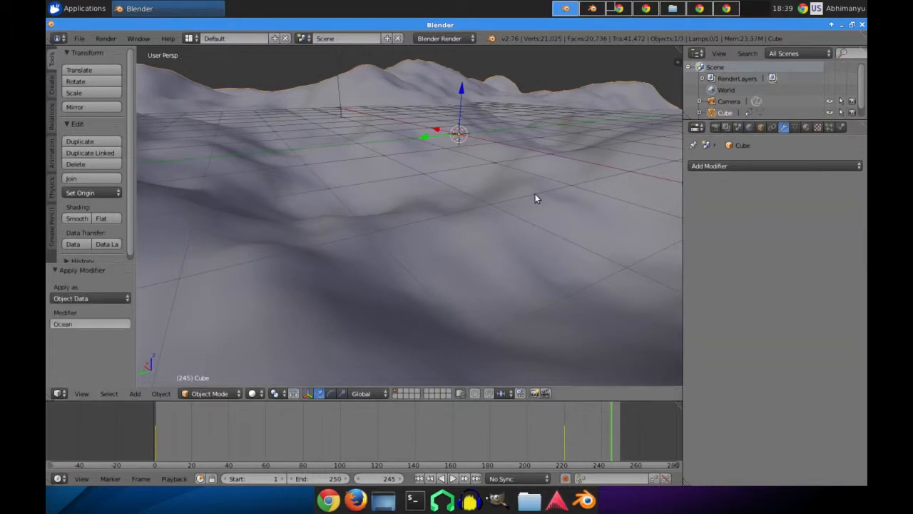
pyautogui.moveTo(536, 194); pyautogui.dragTo(522, 204, button='middle')
pyautogui.scroll(-6, 522, 204)
pyautogui.scroll(2, 523, 203)
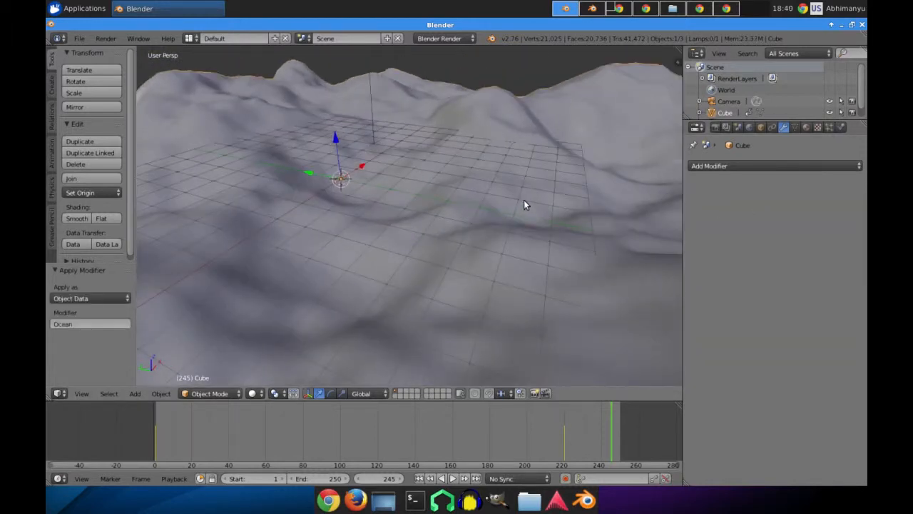
pyautogui.press('Tab')
pyautogui.scroll(5, 528, 191)
pyautogui.scroll(-7, 532, 184)
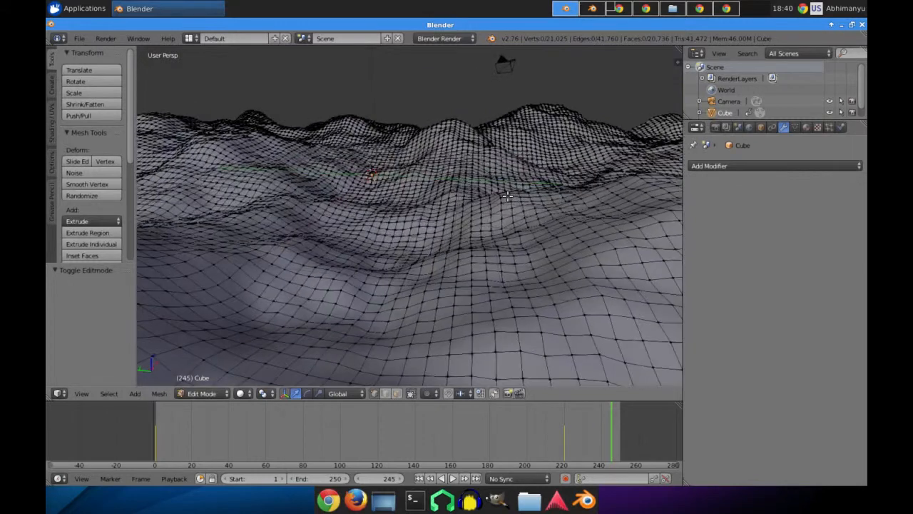
pyautogui.press('a')
pyautogui.press('Tab')
# Examine the applied terrain-like surface from several angles, and undo applying the Ocean modifier.
pyautogui.moveTo(548, 200)
pyautogui.mouseDown(button='middle')
pyautogui.moveTo(418, 216)
pyautogui.moveTo(438, 204)
pyautogui.moveTo(529, 192)
pyautogui.moveTo(491, 163)
pyautogui.moveTo(496, 200)
pyautogui.moveTo(188, 202)
pyautogui.moveTo(389, 218)
pyautogui.moveTo(330, 232)
pyautogui.mouseUp(button='middle')
pyautogui.scroll(-8, 393, 179)
pyautogui.scroll(7, 391, 185)
pyautogui.moveTo(383, 192); pyautogui.dragTo(336, 165, button='middle')
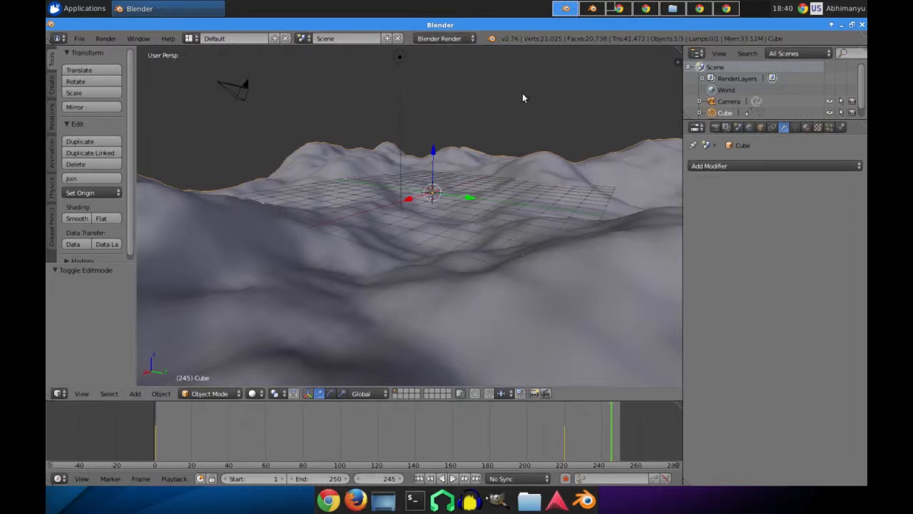
pyautogui.moveTo(448, 274); pyautogui.dragTo(482, 272, button='middle')
pyautogui.moveTo(458, 241); pyautogui.dragTo(490, 273, button='middle')
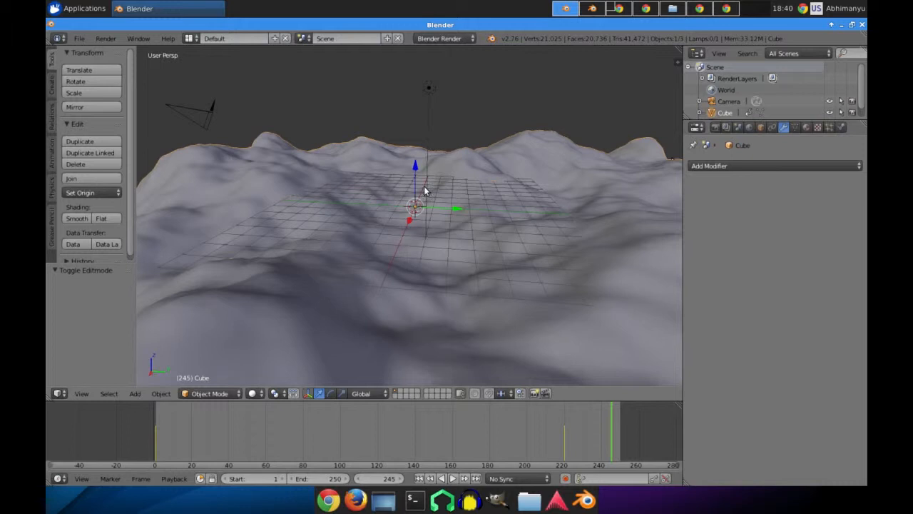
pyautogui.scroll(-7, 455, 194)
pyautogui.scroll(7, 454, 194)
pyautogui.hotkey('ctrl', 'z')
pyautogui.hotkey('ctrl', 'z')
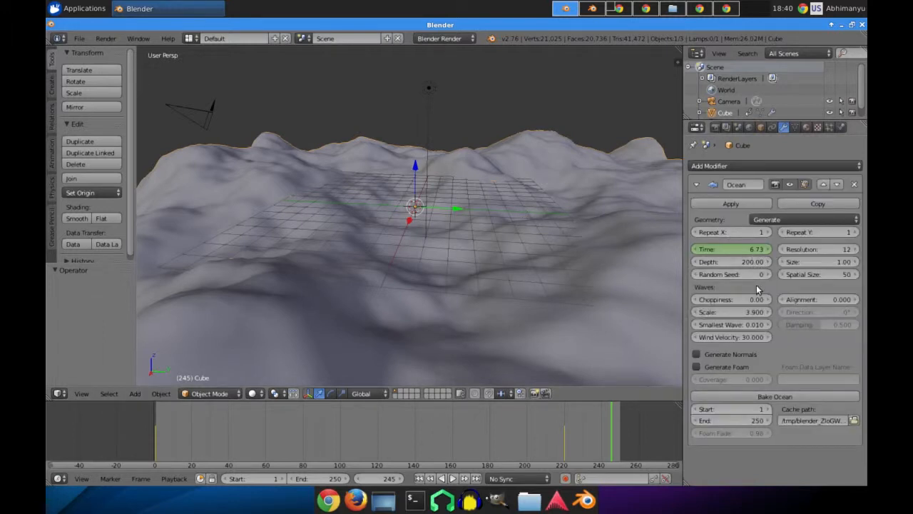
# Lower the Ocean modifier's wave scale to 1.2 and its resolution to 10.
pyautogui.moveTo(747, 313); pyautogui.dragTo(722, 313)
pyautogui.moveTo(607, 283); pyautogui.dragTo(451, 185, button='middle')
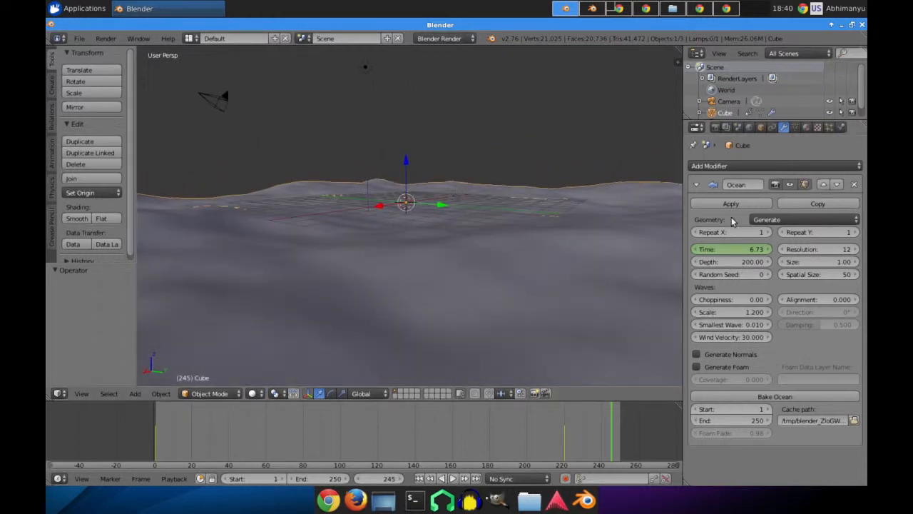
pyautogui.click(785, 250)
pyautogui.click(784, 250)
pyautogui.moveTo(579, 252); pyautogui.dragTo(615, 259, button='middle')
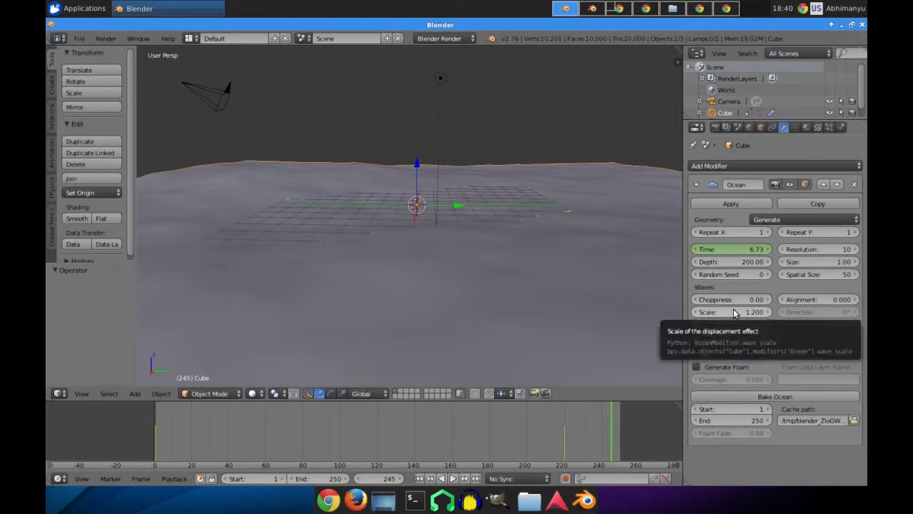
# Reduce the Ocean modifier's wave scale to 0.9 for a calmer surface.
pyautogui.moveTo(733, 311); pyautogui.dragTo(726, 312)
pyautogui.moveTo(432, 221); pyautogui.dragTo(406, 208, button='middle')
pyautogui.scroll(2, 414, 207)
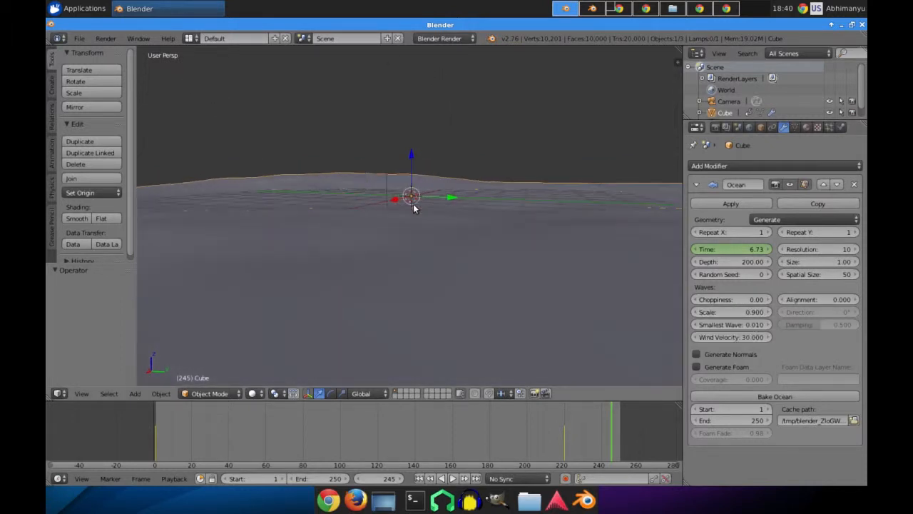
# Apply the Ocean modifier to the calm surface, check its mesh in Edit Mode, and return to Object Mode.
pyautogui.click(747, 206)
pyautogui.press('Tab')
pyautogui.moveTo(364, 231); pyautogui.dragTo(353, 176, button='middle')
pyautogui.press('Tab')
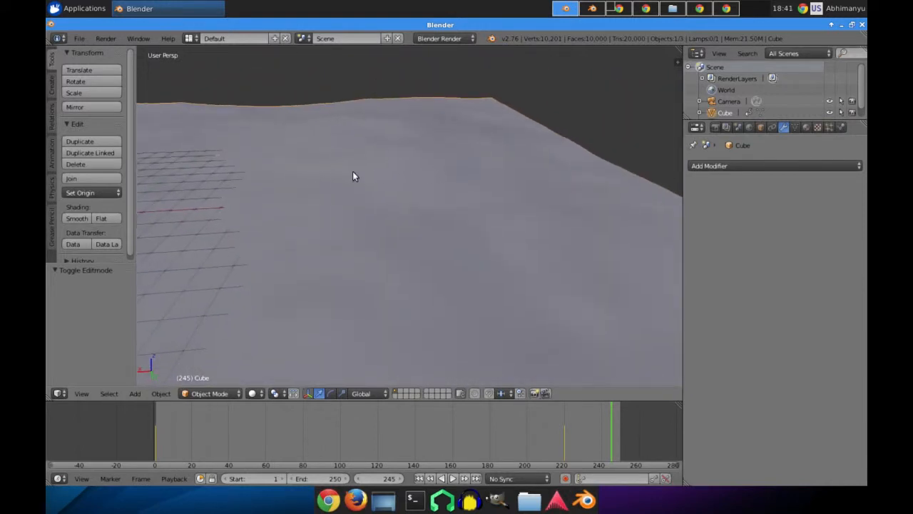
pyautogui.moveTo(476, 236); pyautogui.dragTo(468, 258, button='middle')
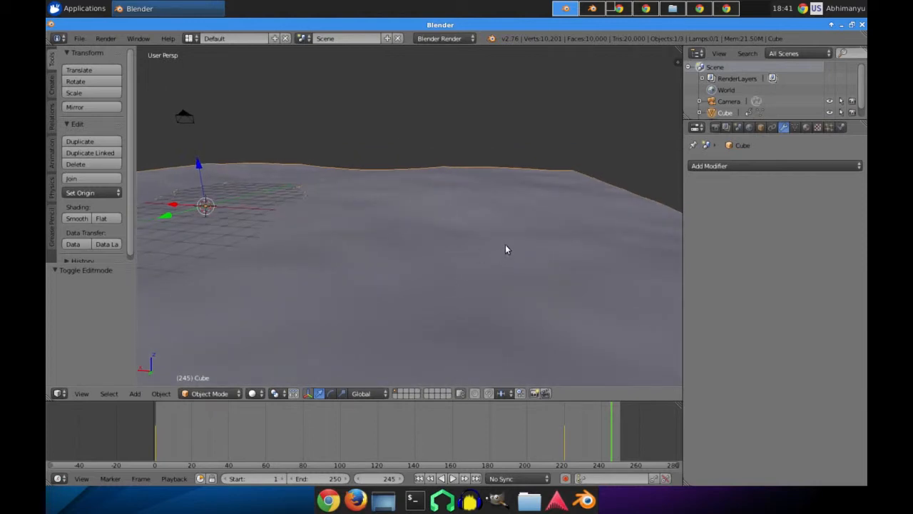
# Delete the calm ocean surface mesh and add a new cube in its place.
pyautogui.moveTo(446, 202); pyautogui.dragTo(476, 202, button='middle')
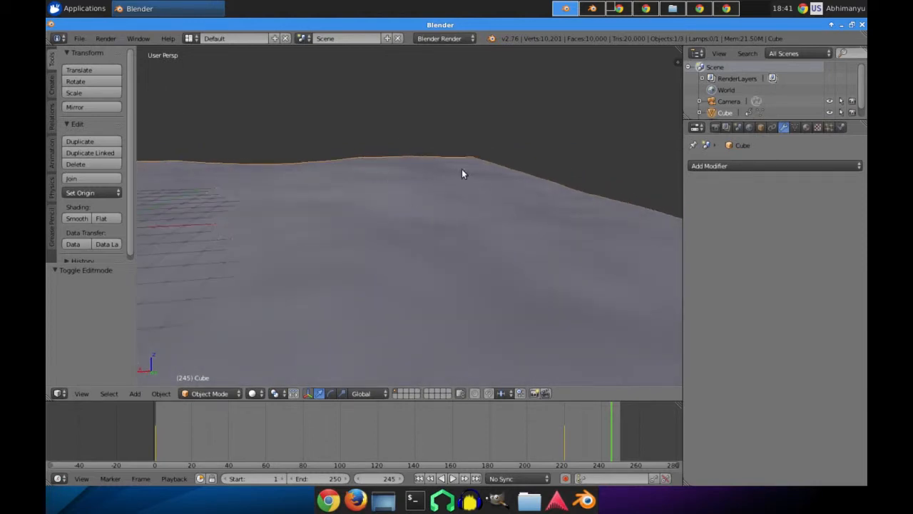
pyautogui.moveTo(569, 209); pyautogui.dragTo(152, 230, button='middle')
pyautogui.moveTo(372, 224); pyautogui.dragTo(328, 263, button='middle')
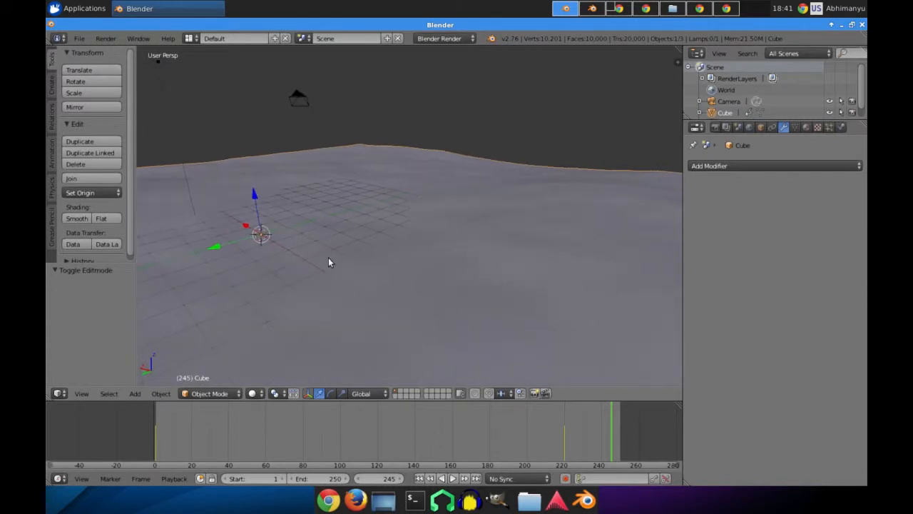
pyautogui.moveTo(454, 247); pyautogui.dragTo(551, 188, button='middle')
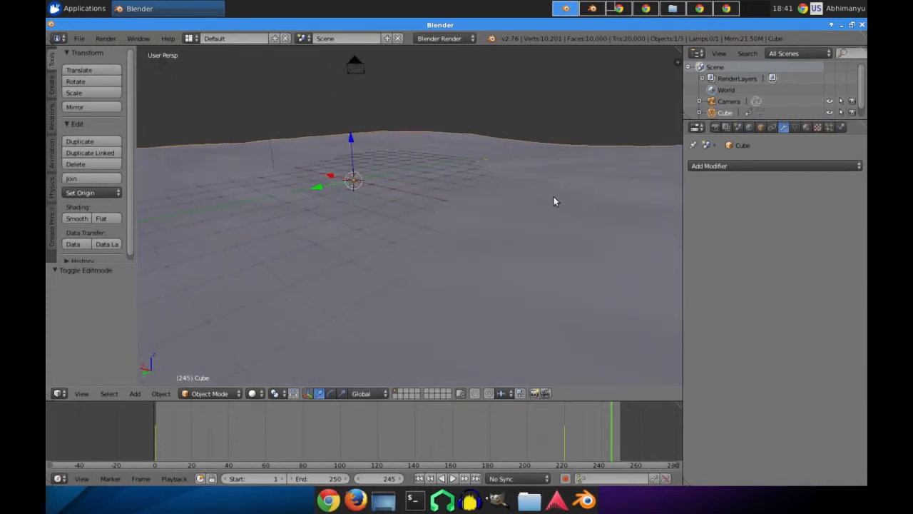
pyautogui.moveTo(503, 222); pyautogui.dragTo(464, 204, button='middle')
pyautogui.moveTo(339, 197); pyautogui.dragTo(465, 221, button='middle')
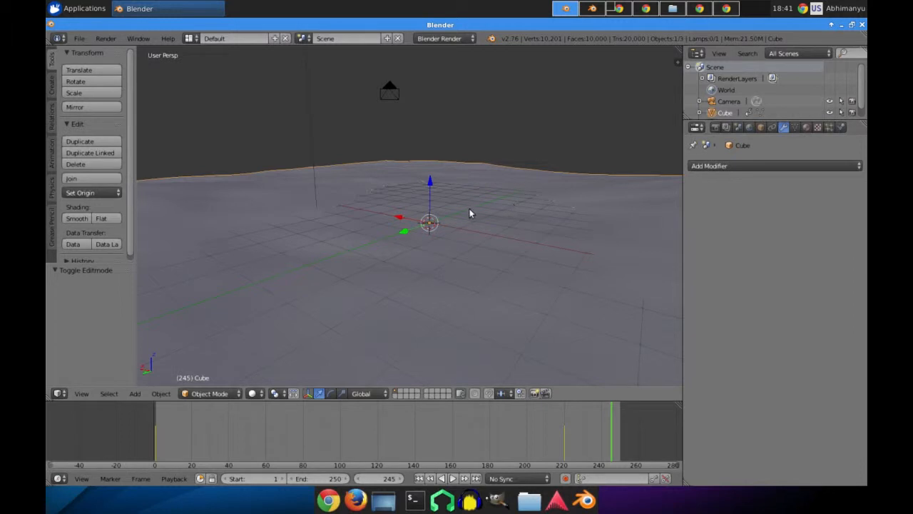
pyautogui.press('Delete')
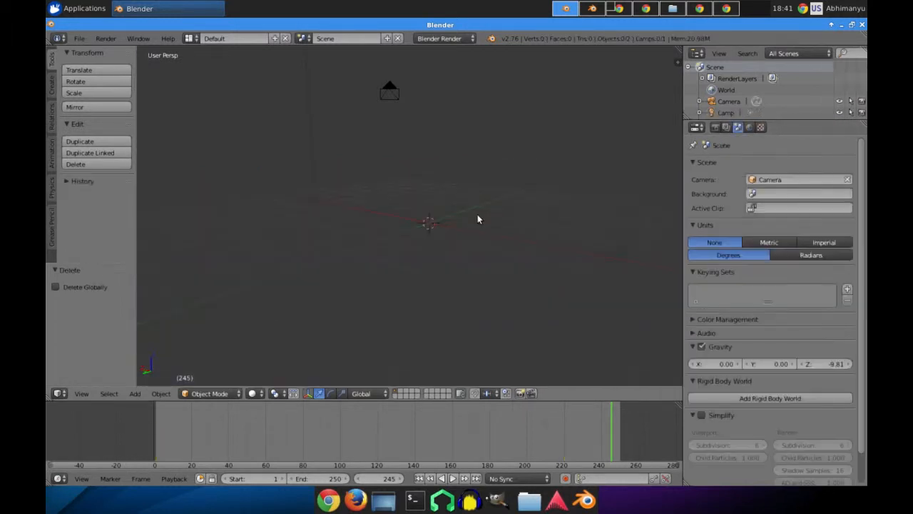
pyautogui.hotkey('shift', 'a')
pyautogui.moveTo(429, 237)
pyautogui.click(466, 246)
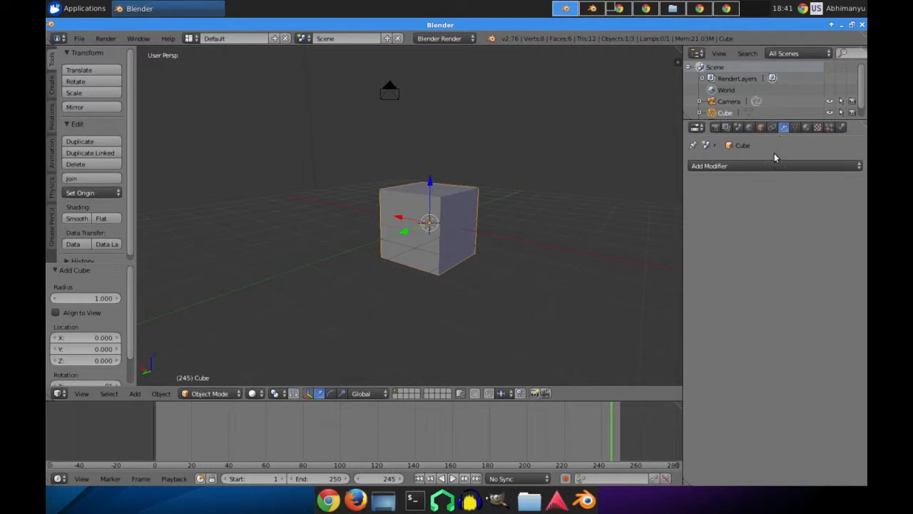
# Add a Subdivision Surface modifier to the cube and check its mesh briefly in Edit Mode.
pyautogui.click(771, 165)
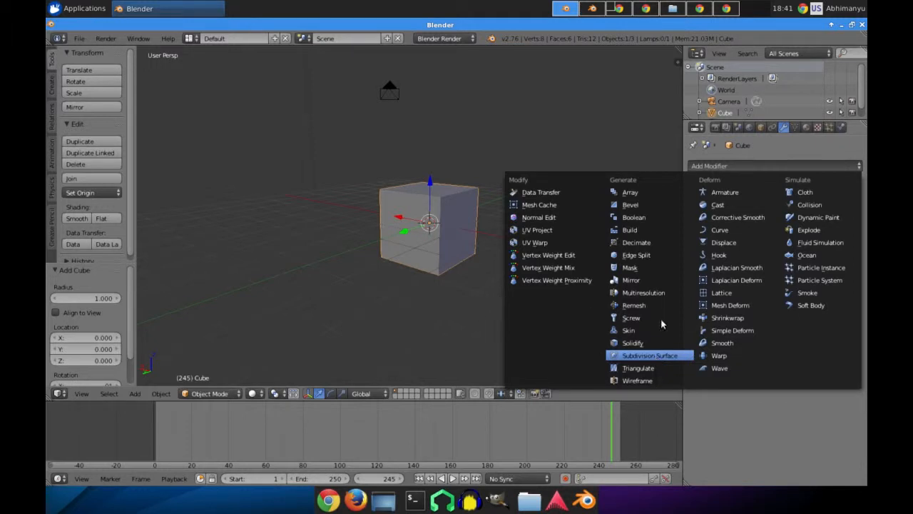
pyautogui.click(666, 356)
pyautogui.moveTo(571, 321); pyautogui.dragTo(471, 255, button='middle')
pyautogui.scroll(3, 460, 274)
pyautogui.press('Tab')
pyautogui.scroll(-5, 460, 272)
pyautogui.scroll(3, 459, 272)
pyautogui.press('a')
pyautogui.press('Tab')
pyautogui.moveTo(405, 251); pyautogui.dragTo(428, 267, button='middle')
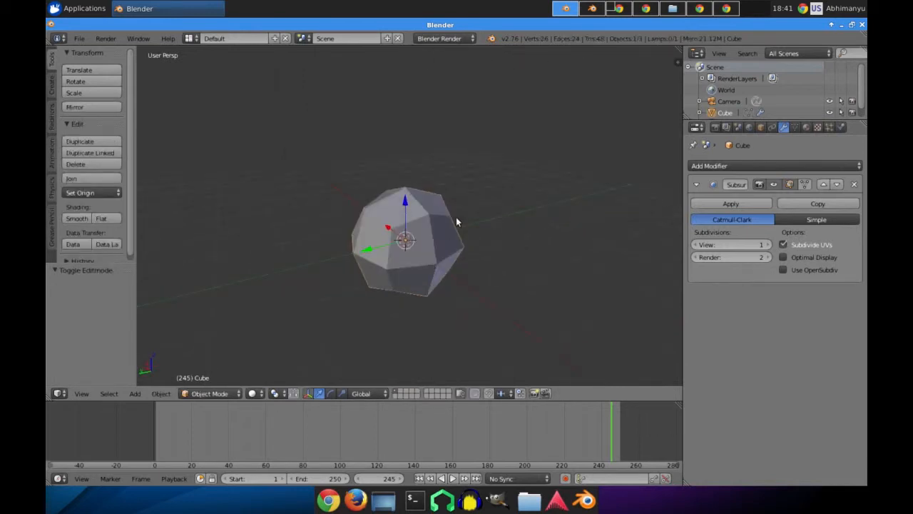
# Toggle the Subdivision Surface modifier's viewport display off and on to compare the plain and subdivided cube.
pyautogui.click(776, 186)
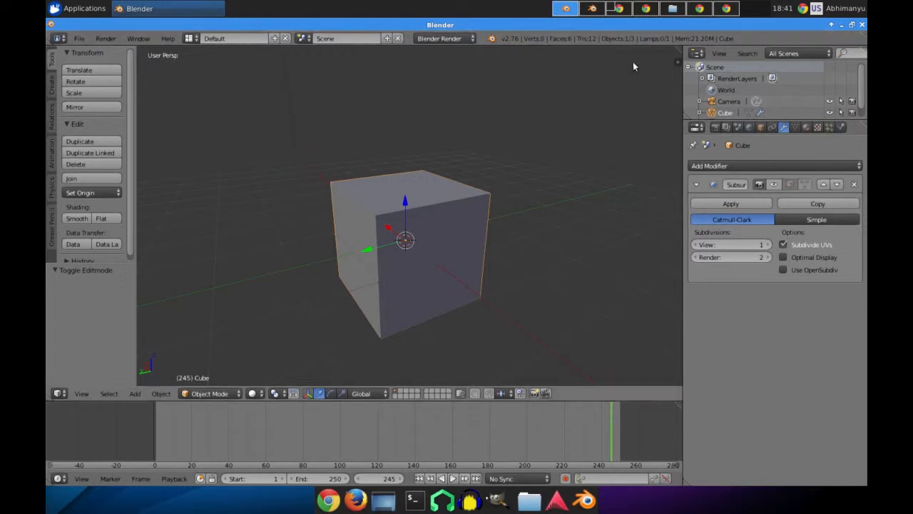
pyautogui.click(774, 185)
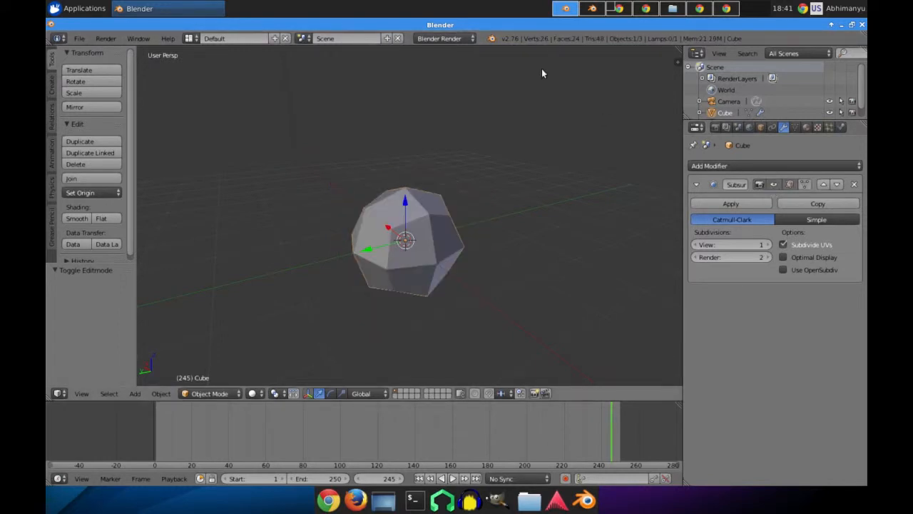
pyautogui.click(775, 184)
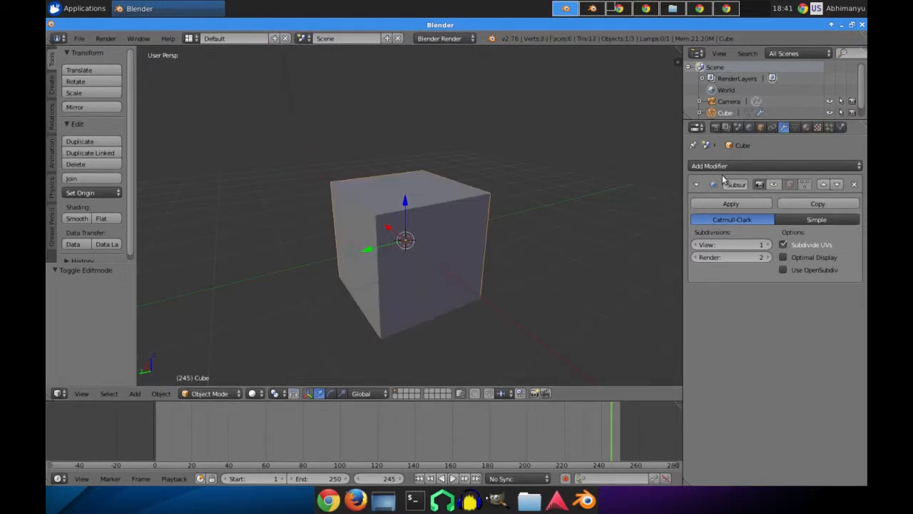
pyautogui.click(773, 185)
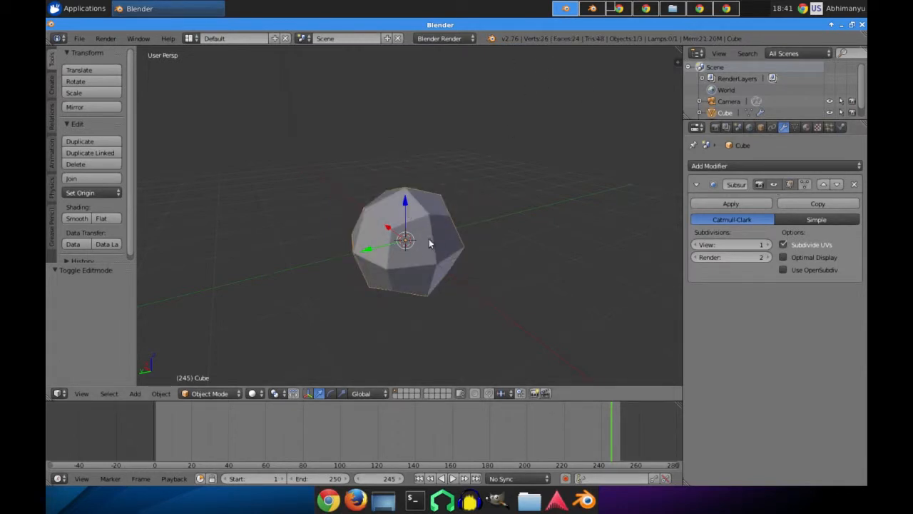
# Compare the cube's original edit cage with its subdivided shape by switching between Edit Mode and Object Mode.
pyautogui.press('Tab')
pyautogui.press('a')
pyautogui.press('a')
pyautogui.moveTo(429, 244); pyautogui.dragTo(435, 222, button='middle')
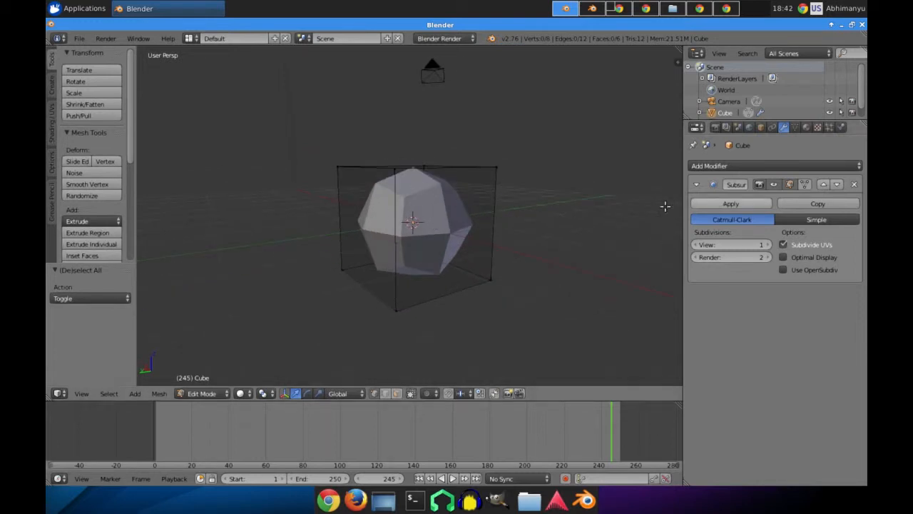
pyautogui.press('Tab')
pyautogui.moveTo(507, 220); pyautogui.dragTo(480, 251, button='middle')
pyautogui.press('Tab')
pyautogui.moveTo(436, 232)
pyautogui.mouseDown(button='middle')
pyautogui.moveTo(381, 230)
pyautogui.moveTo(462, 242)
pyautogui.moveTo(430, 244)
pyautogui.mouseUp(button='middle')
pyautogui.press('Tab')
pyautogui.scroll(-3, 430, 244)
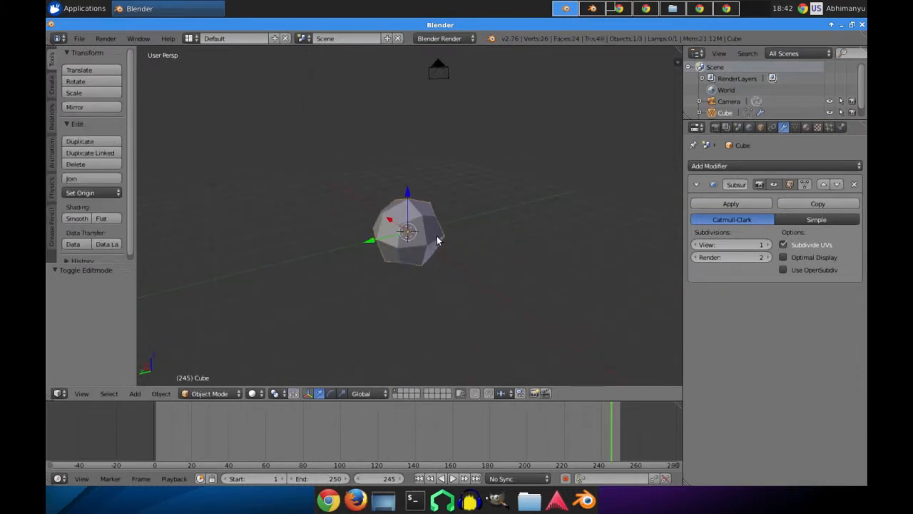
# Delete the subdivided cube, add a fresh cube, and open it in Edit Mode.
pyautogui.press('Delete')
pyautogui.moveTo(402, 238); pyautogui.dragTo(394, 248, button='middle')
pyautogui.hotkey('shift', 'a')
pyautogui.moveTo(397, 251)
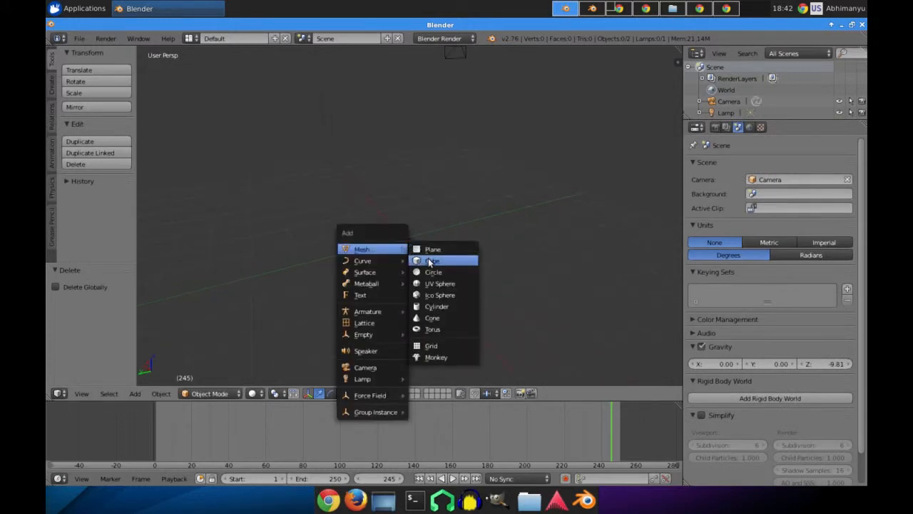
pyautogui.click(428, 261)
pyautogui.press('Tab')
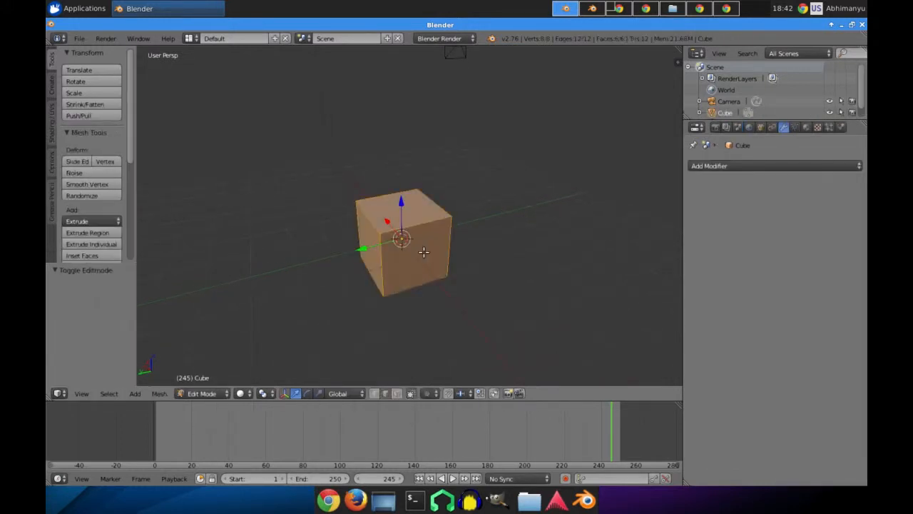
# In face select mode and top orthographic view, extrude the cube's -X face outward by about 2.84 units.
pyautogui.rightClick(378, 239)
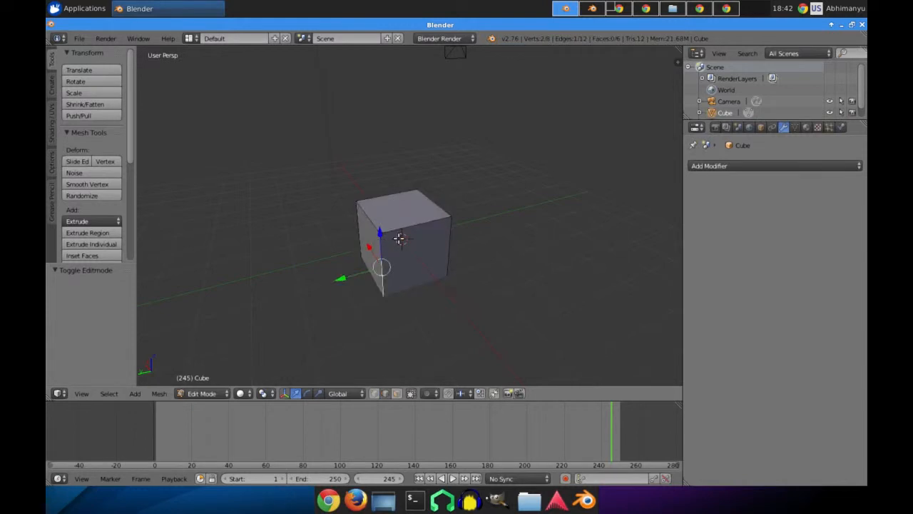
pyautogui.click(394, 394)
pyautogui.rightClick(418, 256)
pyautogui.press('KP_7')
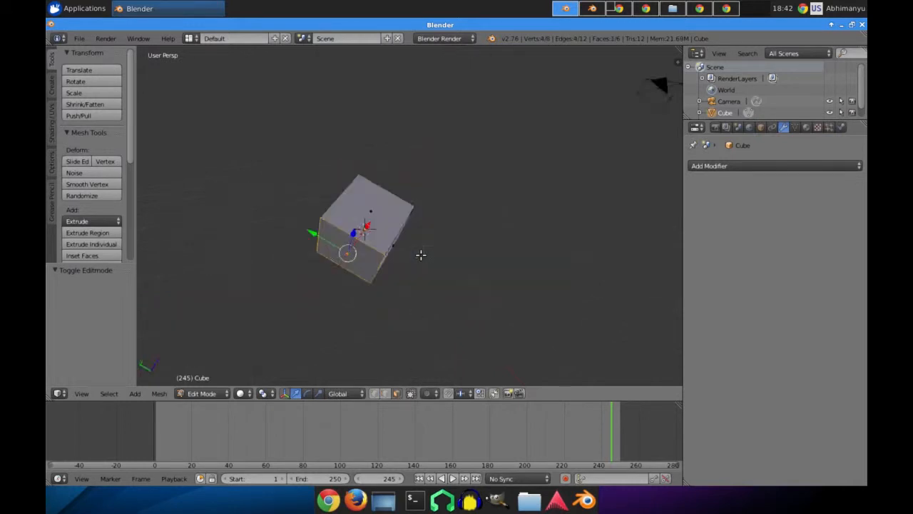
pyautogui.press('KP_5')
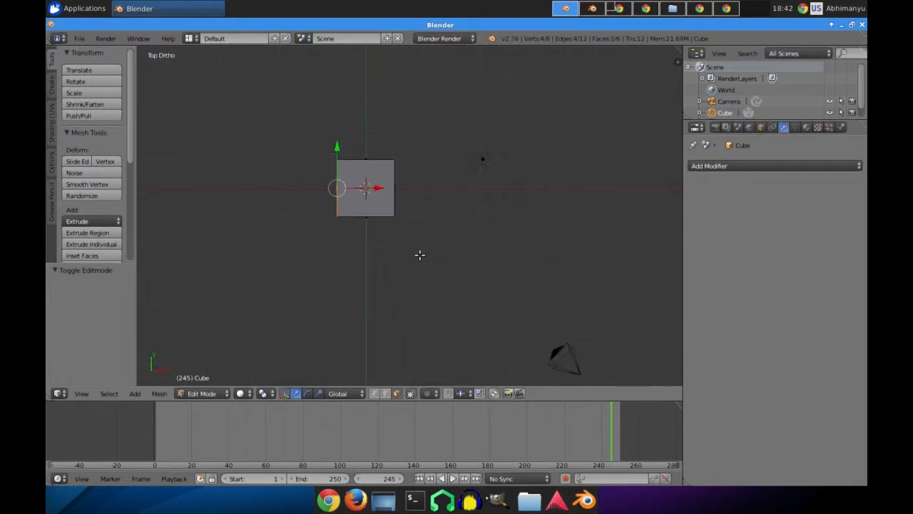
pyautogui.press('e')
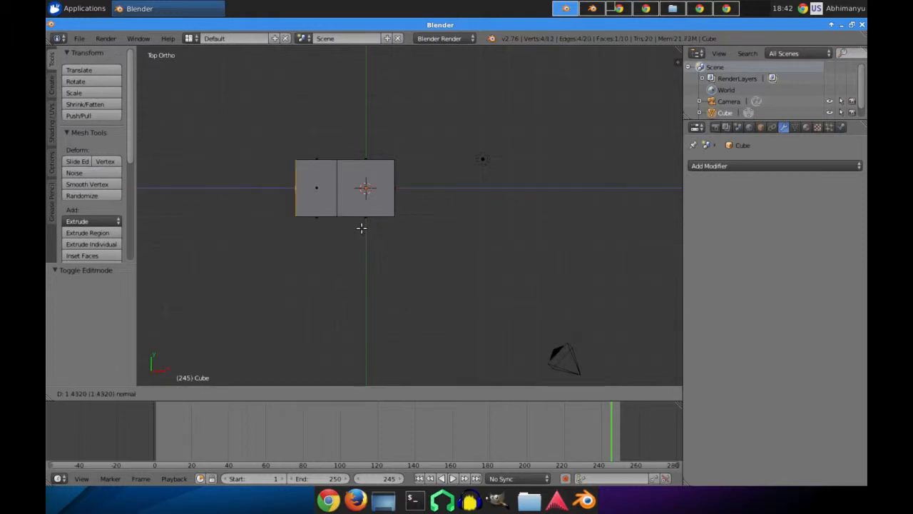
pyautogui.click(321, 228)
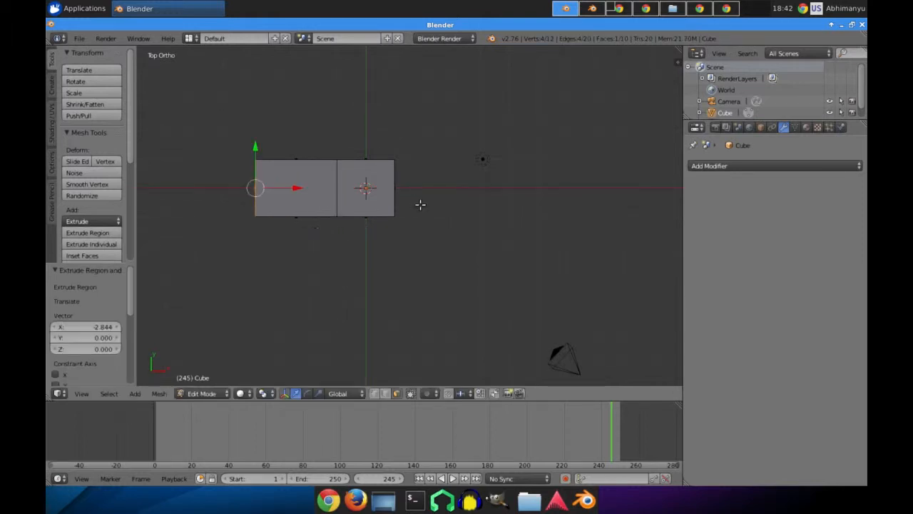
# Extrude the cube's opposite +X face outward by about 2.88 units.
pyautogui.moveTo(396, 188)
pyautogui.mouseDown(button='middle')
pyautogui.moveTo(410, 193)
pyautogui.moveTo(413, 186)
pyautogui.mouseUp(button='middle')
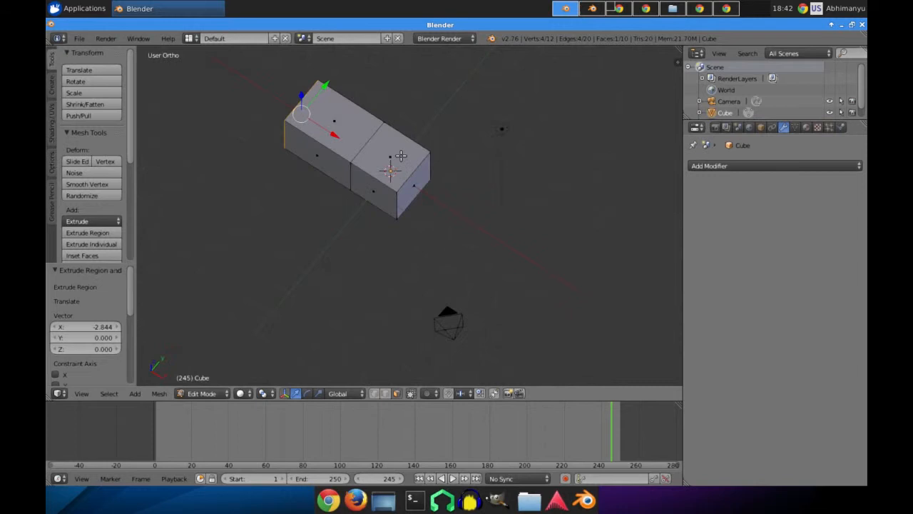
pyautogui.press('KP_7')
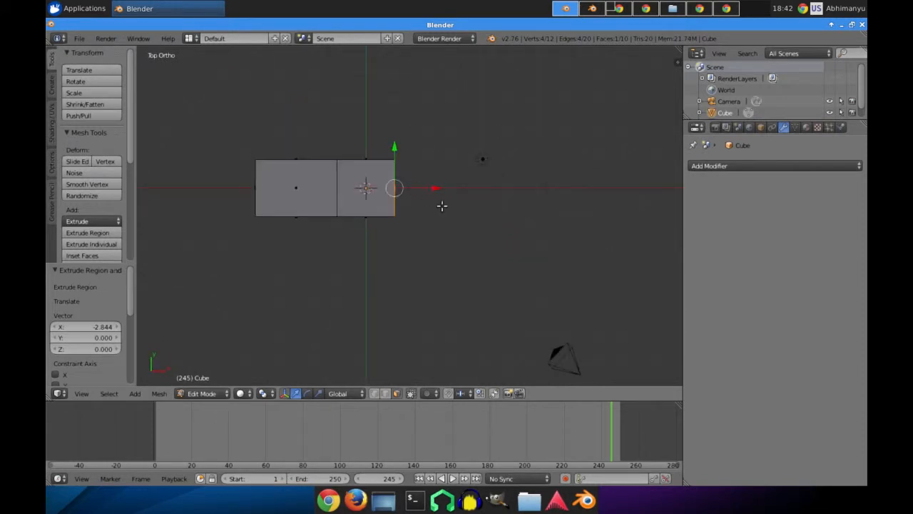
pyautogui.press('e')
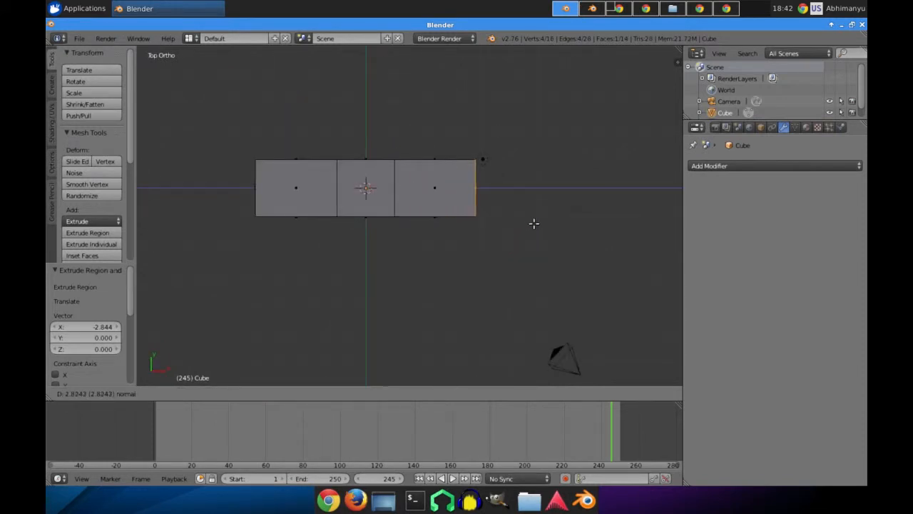
pyautogui.click(534, 221)
# Extrude the middle block's -Y face outward by about 4.77 units to form a T shape.
pyautogui.moveTo(381, 244); pyautogui.dragTo(368, 192, button='middle')
pyautogui.rightClick(366, 207)
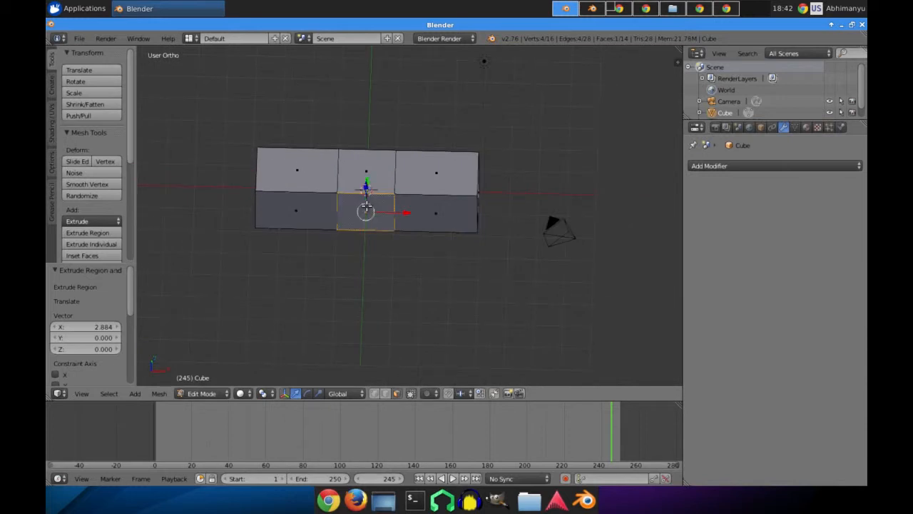
pyautogui.press('KP_7')
pyautogui.press('e')
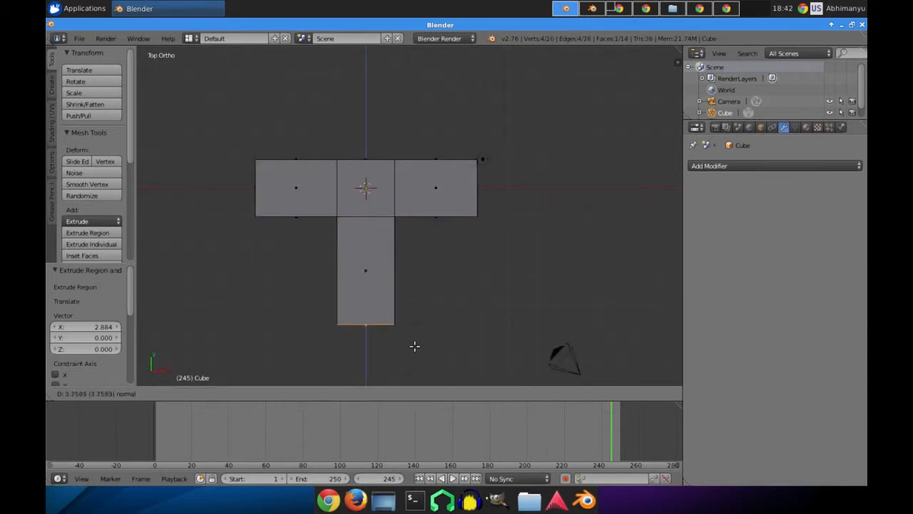
pyautogui.click(398, 274)
# Extrude the middle block's +Y face outward to turn the T shape into a cross.
pyautogui.moveTo(393, 184); pyautogui.dragTo(380, 219, button='middle')
pyautogui.rightClick(371, 173)
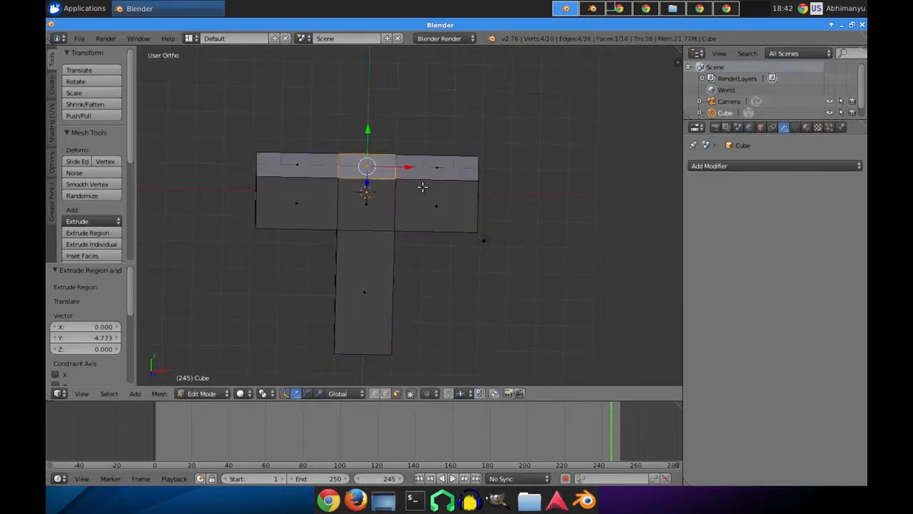
pyautogui.press('KP_7')
pyautogui.press('e')
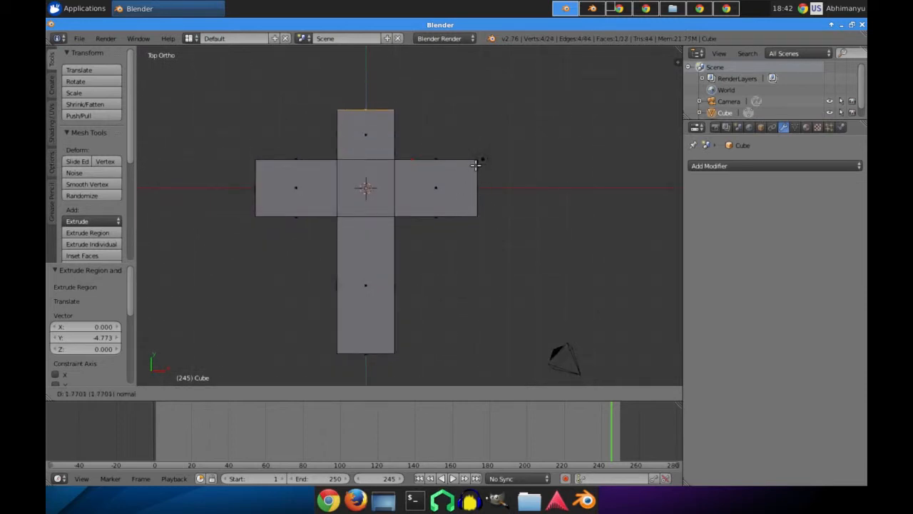
pyautogui.click(481, 158)
# Add a level 6 Subdivision Surface modifier to the cross-shaped mesh and enable its Optimal Display option.
pyautogui.keyDown('shift'); pyautogui.moveTo(377, 129); pyautogui.dragTo(383, 275, button='middle'); pyautogui.keyUp('shift')
pyautogui.press('a')
pyautogui.press('KP_7')
pyautogui.hotkey('ctrl', '6')
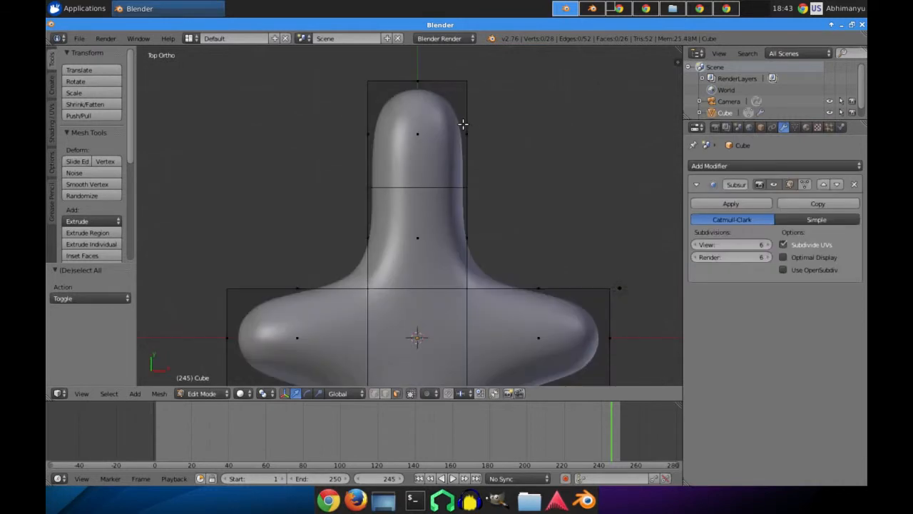
pyautogui.click(465, 115)
pyautogui.press('Tab')
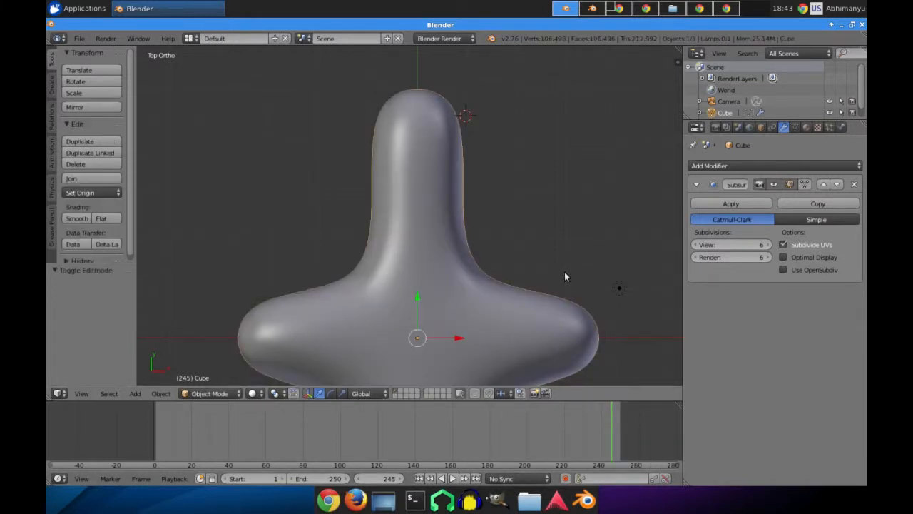
pyautogui.click(782, 257)
# In Edit Mode, extrude upright limbs from the subdivided mesh and lengthen its -Y arm by about 3.15 units.
pyautogui.press('Tab')
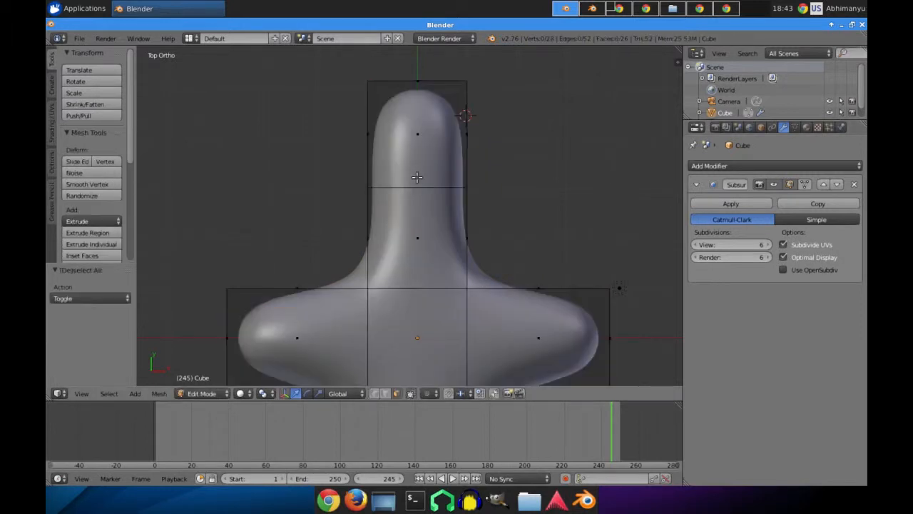
pyautogui.moveTo(408, 200); pyautogui.dragTo(366, 156, button='middle')
pyautogui.moveTo(307, 238); pyautogui.dragTo(349, 191, button='middle')
pyautogui.rightClick(350, 191)
pyautogui.moveTo(337, 228); pyautogui.dragTo(464, 298, button='middle')
pyautogui.press('e')
pyautogui.click(261, 221)
pyautogui.rightClick(464, 304)
pyautogui.press('e')
pyautogui.click(571, 343)
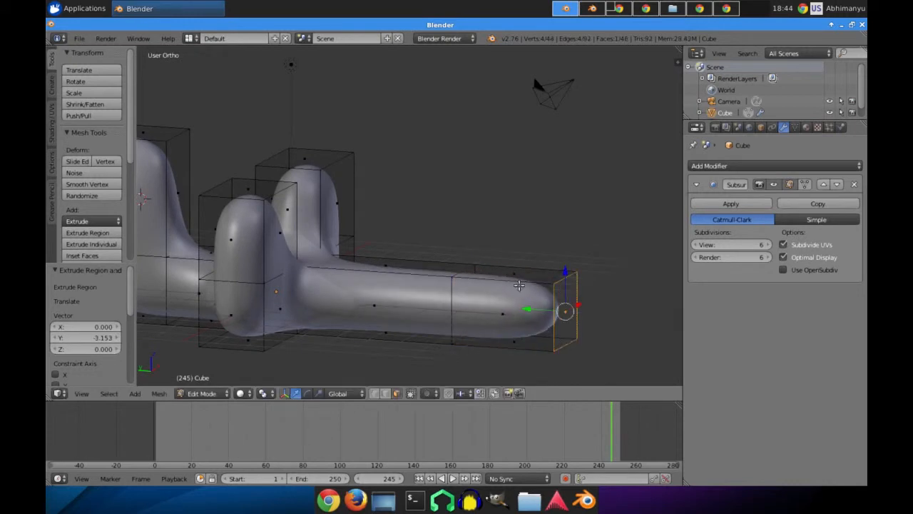
# Extrude the top face at the -Y arm's end up by about 1.27 units, scale it up, and extrude it again.
pyautogui.rightClick(518, 276)
pyautogui.press('e')
pyautogui.click(560, 300)
pyautogui.press('s')
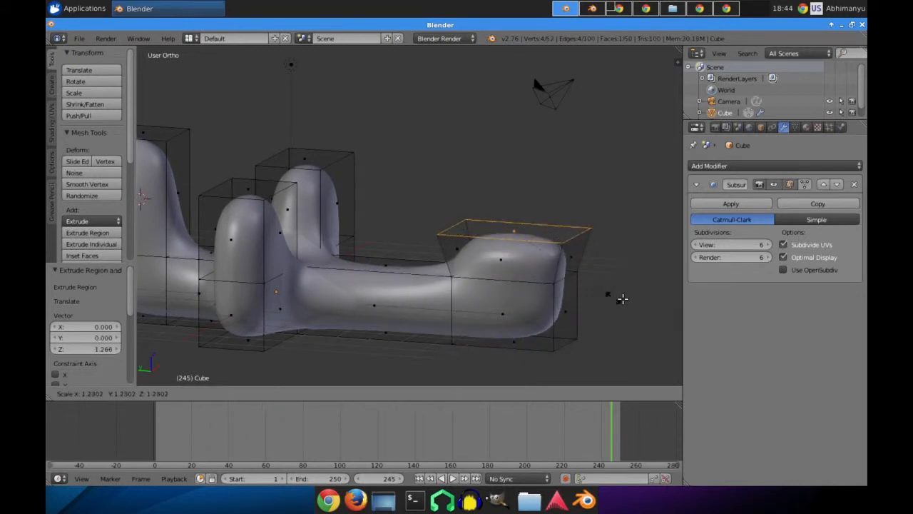
pyautogui.click(644, 305)
pyautogui.scroll(1, 592, 306)
pyautogui.press('e')
pyautogui.moveTo(579, 291); pyautogui.dragTo(555, 176, button='middle')
pyautogui.click(564, 270)
# Deselect all geometry of the cube carrying the Mirror modifier and return to Object Mode.
pyautogui.press('a')
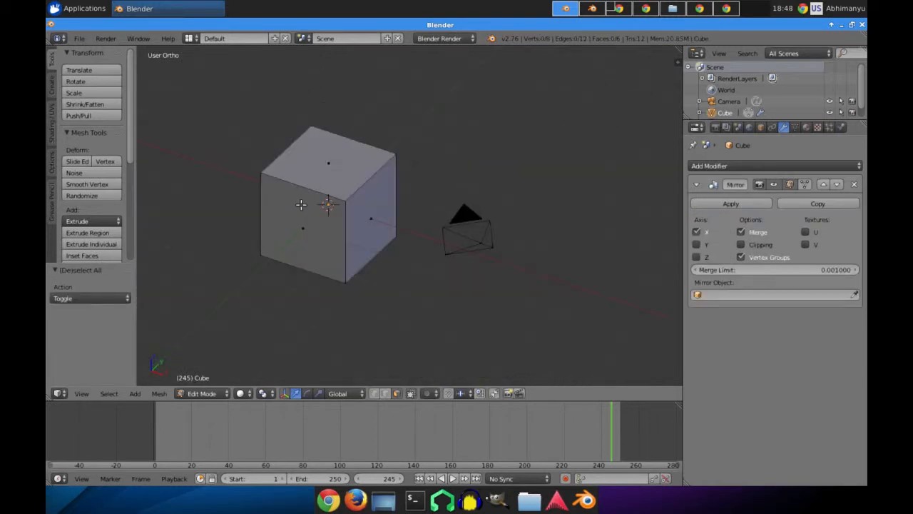
pyautogui.press('Tab')
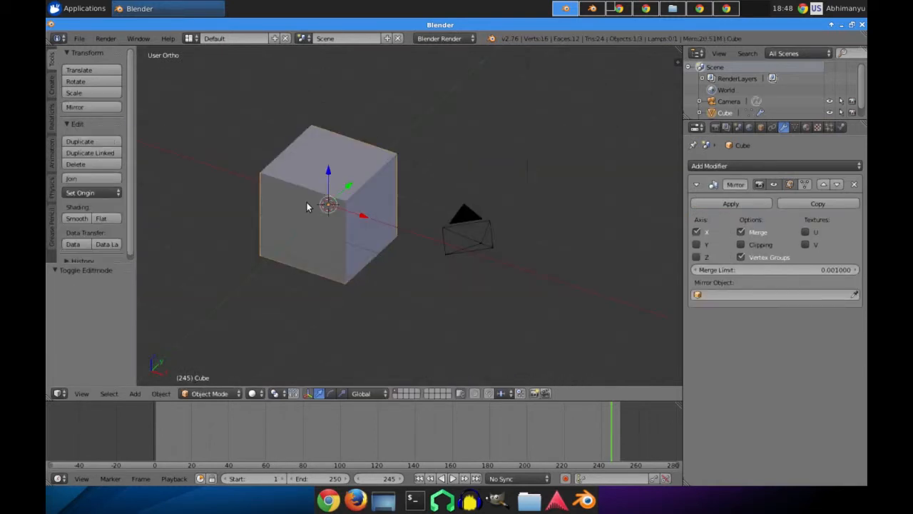
# Start a new scene by reloading the start-up file.
pyautogui.hotkey('ctrl', 's')
pyautogui.doubleClick(226, 144)
pyautogui.click(79, 40)
pyautogui.click(86, 53)
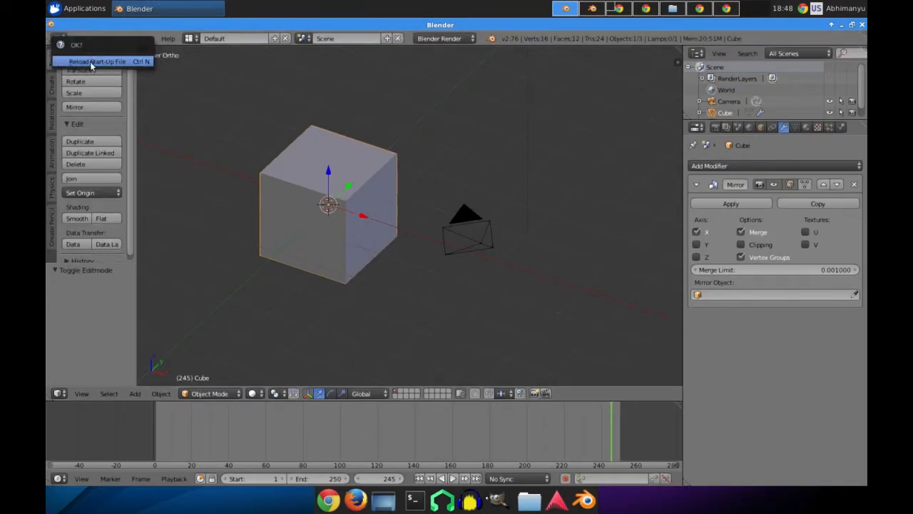
pyautogui.click(90, 61)
# In Edit Mode, keep only the default cube's -Y half, mirror it with a Y-axis Mirror modifier, and leave its geometry deselected.
pyautogui.press('Tab')
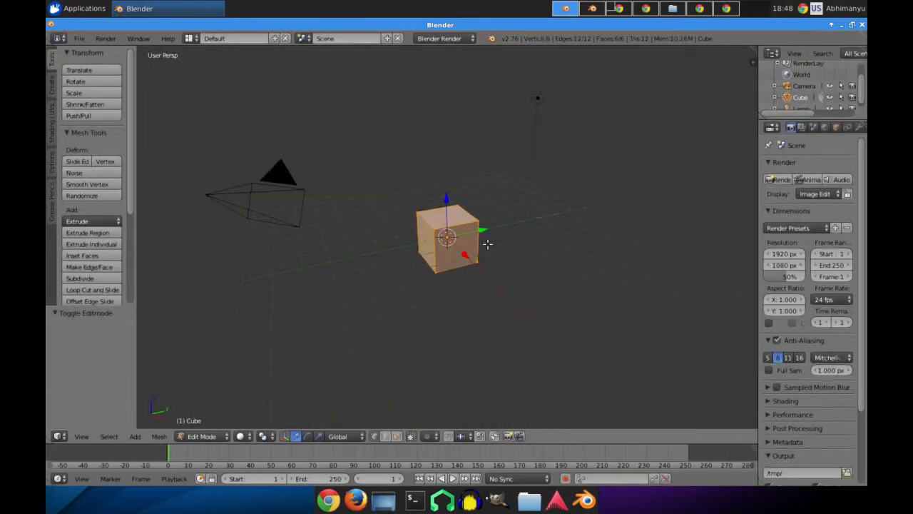
pyautogui.press('a')
pyautogui.scroll(4, 462, 223)
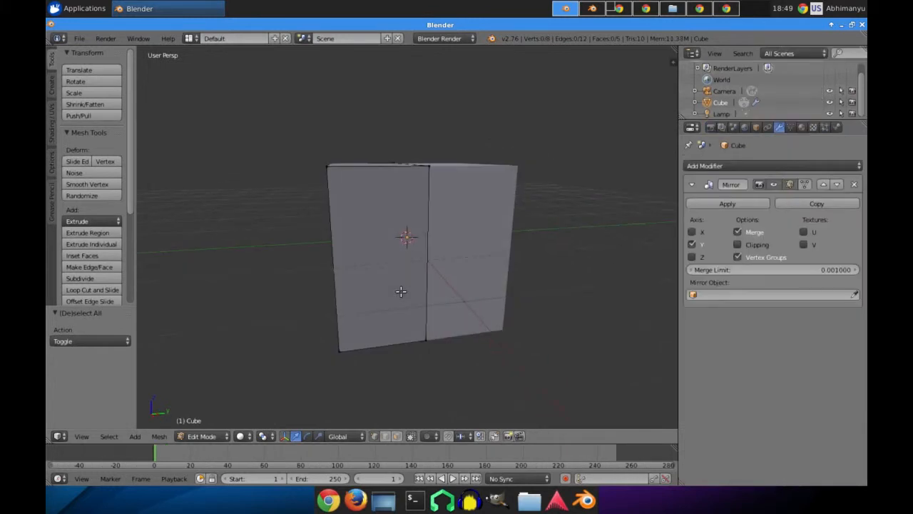
# Select the top face of the cube's -Y half and extrude it up by about 1 unit.
pyautogui.moveTo(400, 289); pyautogui.dragTo(390, 311, button='middle')
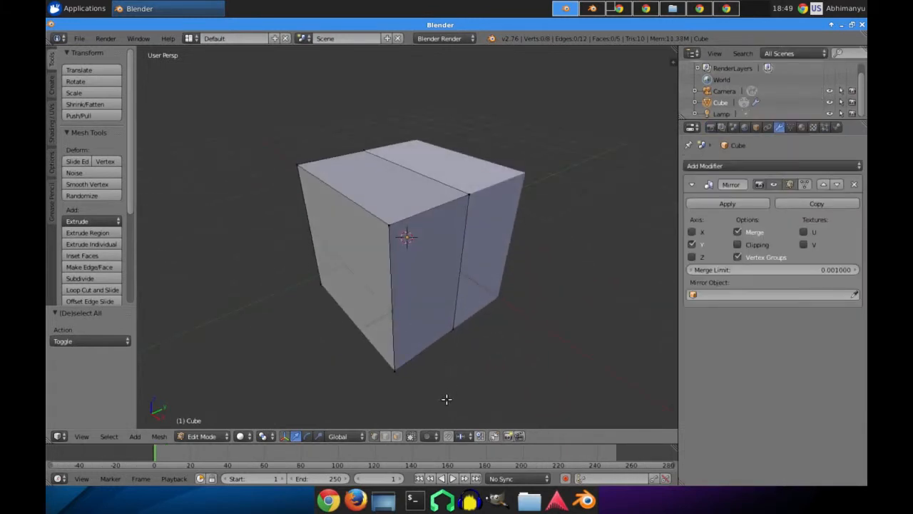
pyautogui.rightClick(394, 191)
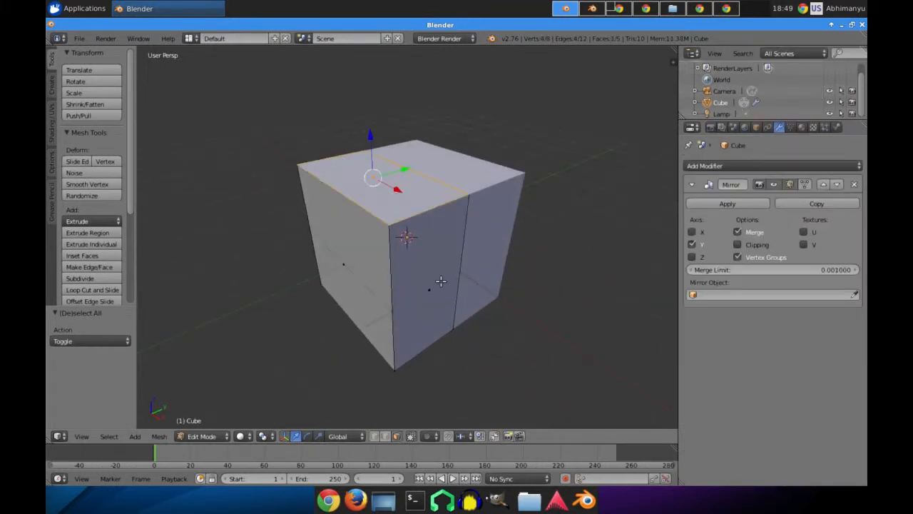
pyautogui.moveTo(442, 282); pyautogui.dragTo(398, 272, button='middle')
pyautogui.press('e')
pyautogui.click(401, 186)
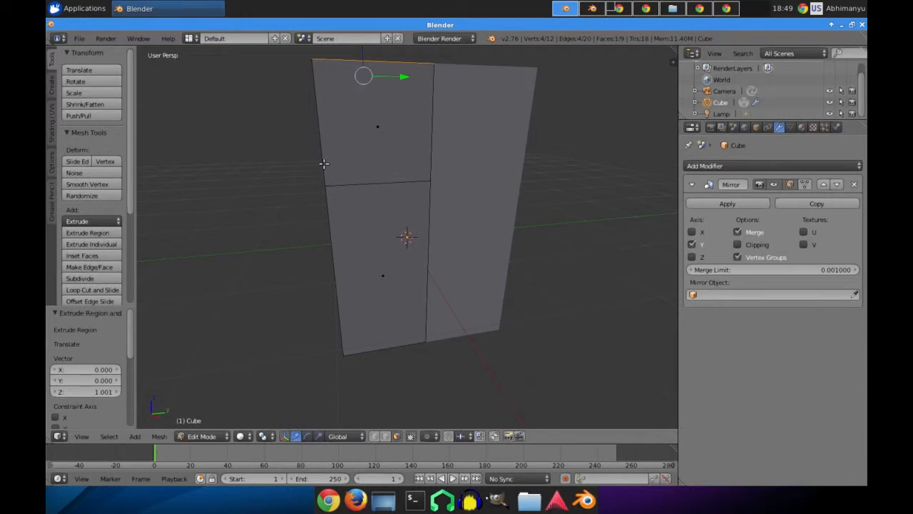
# Add the extruded block's outer -Y side face to the top face selection.
pyautogui.moveTo(324, 163); pyautogui.dragTo(332, 164, button='middle')
pyautogui.rightClick(317, 136)
pyautogui.moveTo(389, 79); pyautogui.dragTo(350, 187, button='middle')
# Try moving the selected top and outer side faces about 0.59 units along -Y with Clipping off, and undo the move.
pyautogui.press('g')
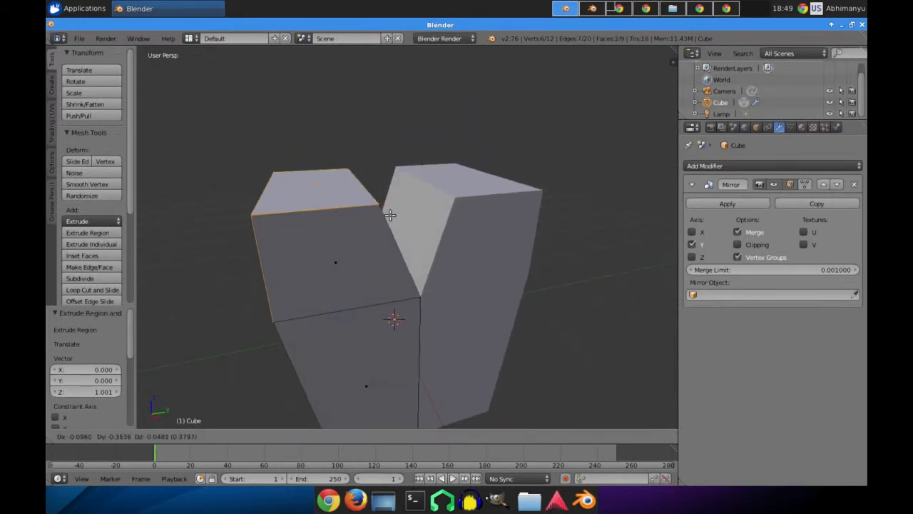
pyautogui.click(386, 209)
pyautogui.moveTo(372, 254); pyautogui.dragTo(447, 207, button='middle')
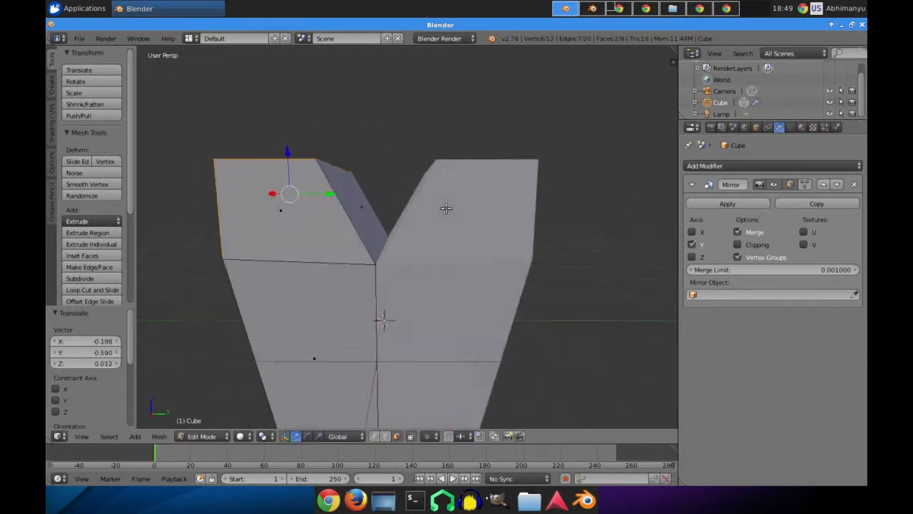
pyautogui.scroll(-4, 434, 226)
pyautogui.moveTo(421, 242)
pyautogui.mouseDown(button='middle')
pyautogui.moveTo(455, 245)
pyautogui.moveTo(421, 252)
pyautogui.mouseUp(button='middle')
pyautogui.scroll(3, 455, 245)
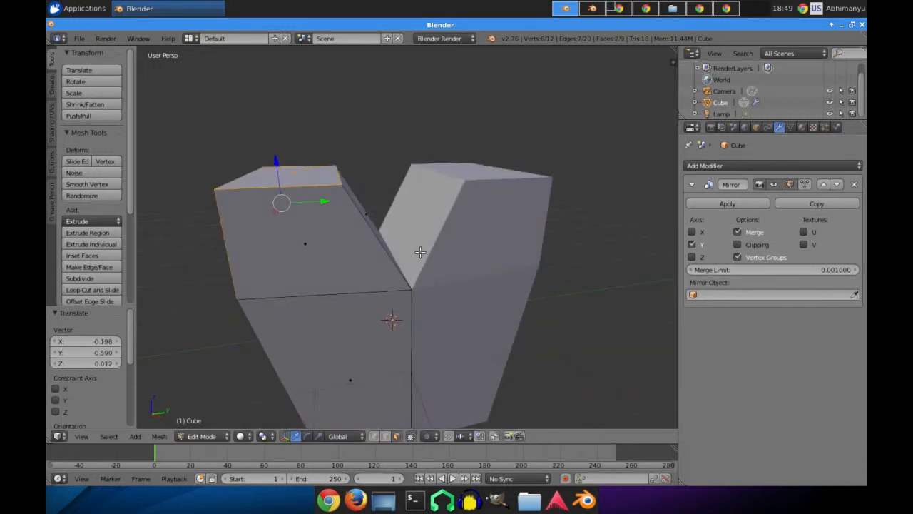
pyautogui.hotkey('ctrl', 'z')
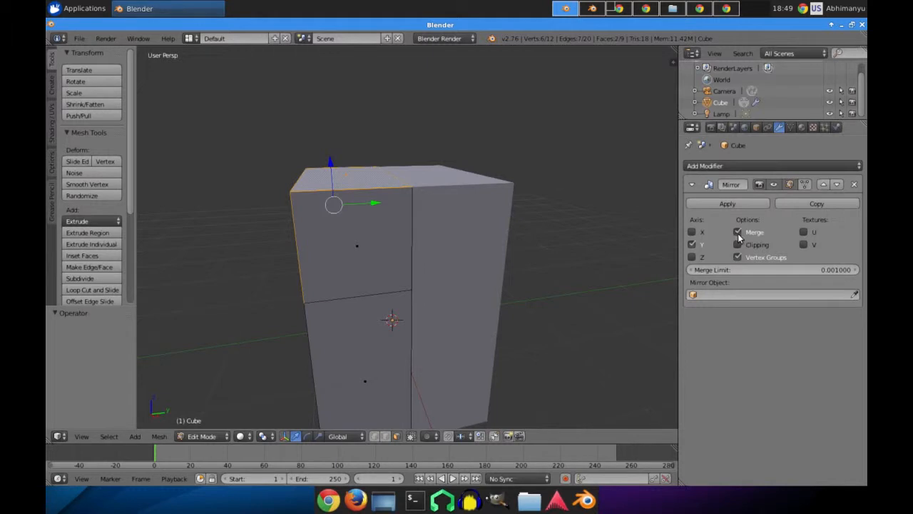
# Try moving the selected faces about 0.93 units along -Y with the Mirror modifier's Clipping enabled, then undo it and disable Clipping.
pyautogui.press('g')
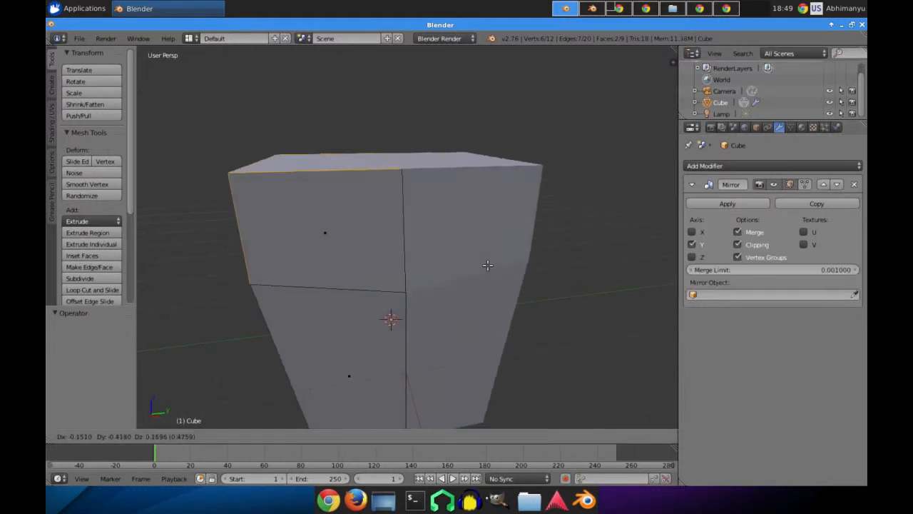
pyautogui.click(449, 253)
pyautogui.moveTo(449, 253); pyautogui.dragTo(437, 282, button='middle')
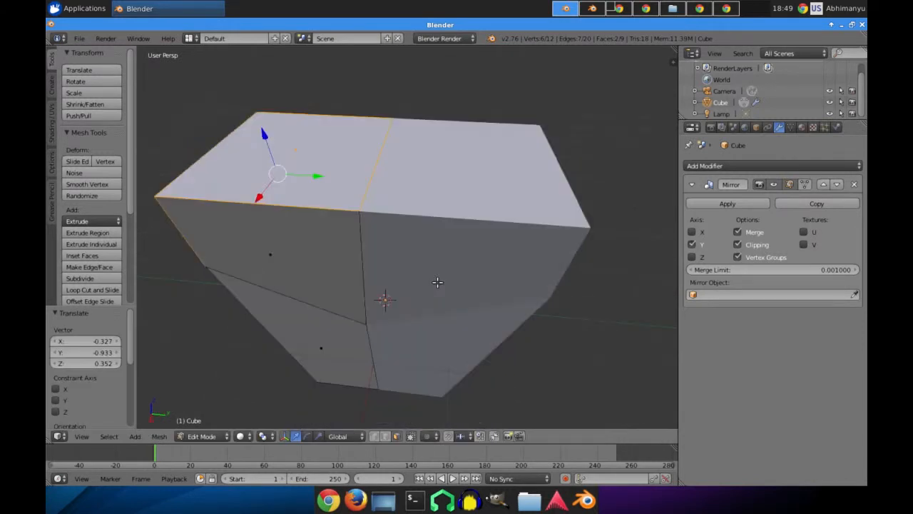
pyautogui.moveTo(371, 271); pyautogui.dragTo(449, 252, button='middle')
pyautogui.hotkey('ctrl', 'z')
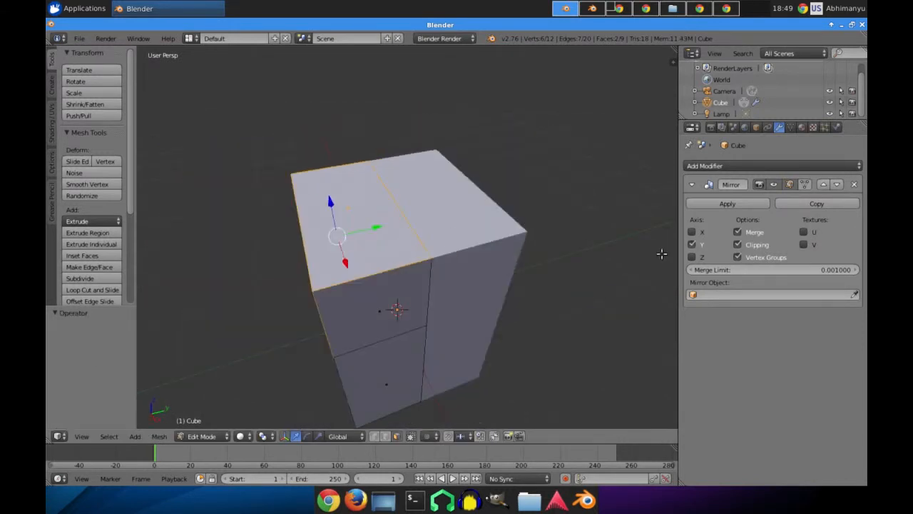
pyautogui.click(739, 245)
# Try moving the top and outer side faces once more without Clipping, and undo the move.
pyautogui.press('g')
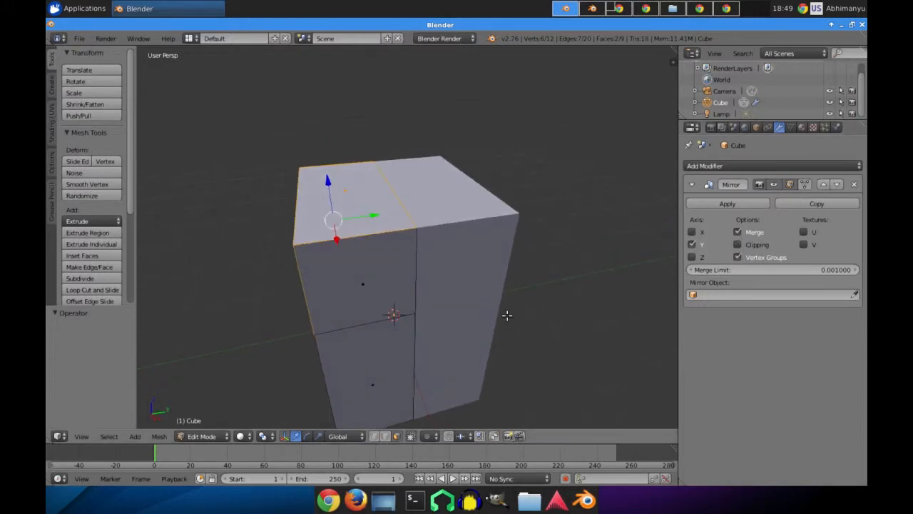
pyautogui.click(418, 287)
pyautogui.hotkey('ctrl', 'z')
# Disable the Mirror modifier's Merge option and move the selected faces about 0.98 units along -Y, then about 0.19 back.
pyautogui.click(738, 232)
pyautogui.press('g')
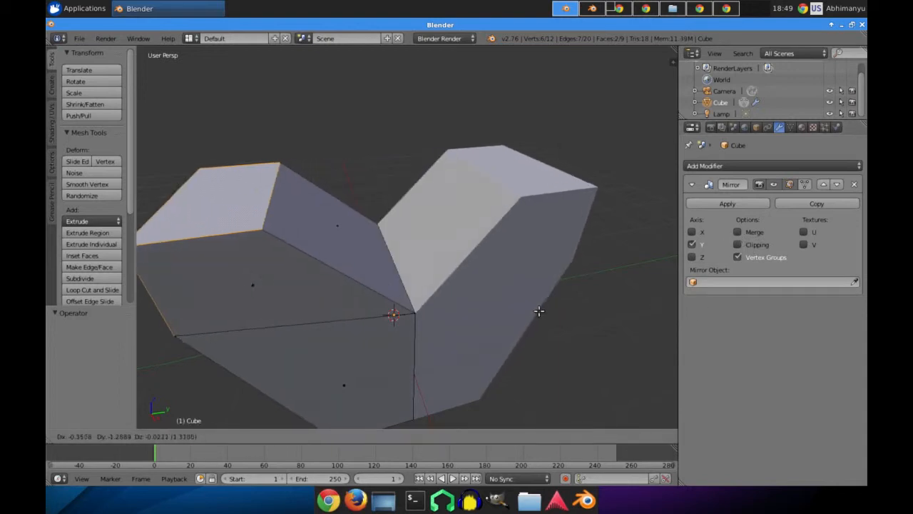
pyautogui.click(564, 300)
pyautogui.moveTo(584, 318); pyautogui.dragTo(567, 309, button='middle')
pyautogui.press('g')
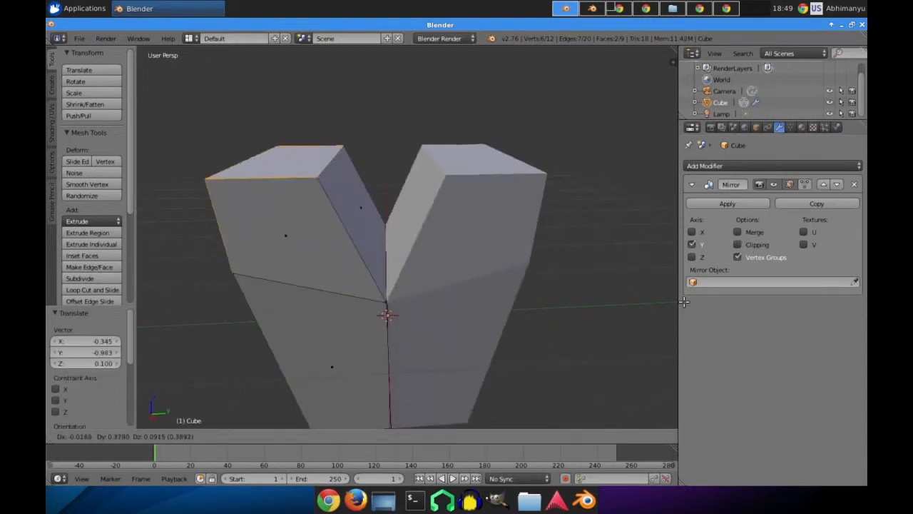
pyautogui.click(585, 302)
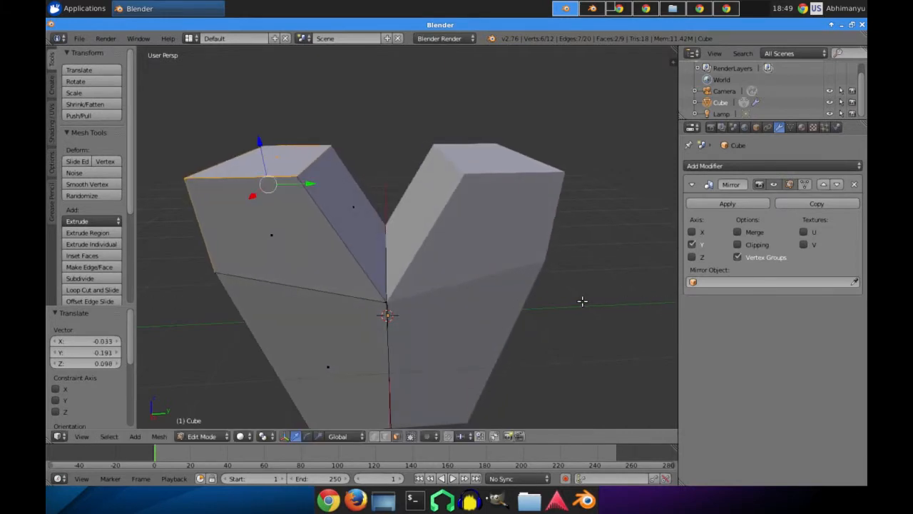
# Enable Merge on the Mirror modifier and move the selected faces about 0.19 units along Y.
pyautogui.click(739, 233)
pyautogui.press('g')
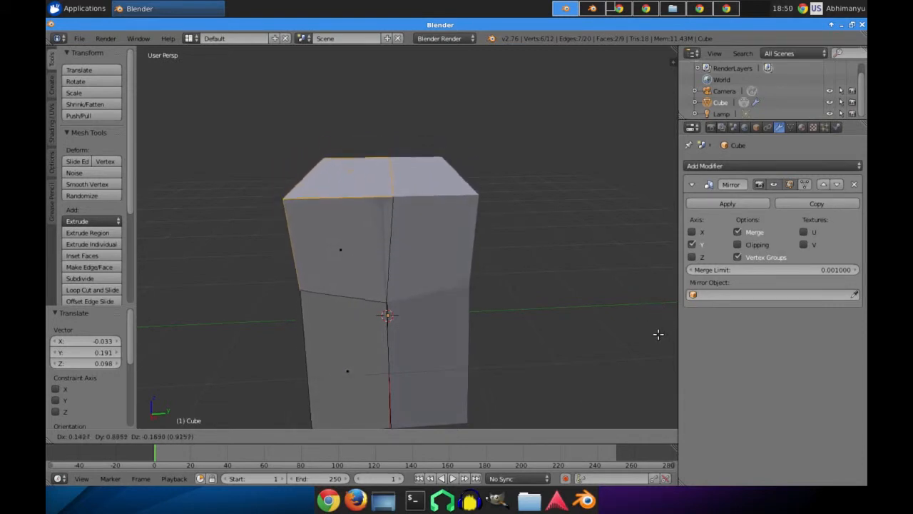
pyautogui.click(602, 328)
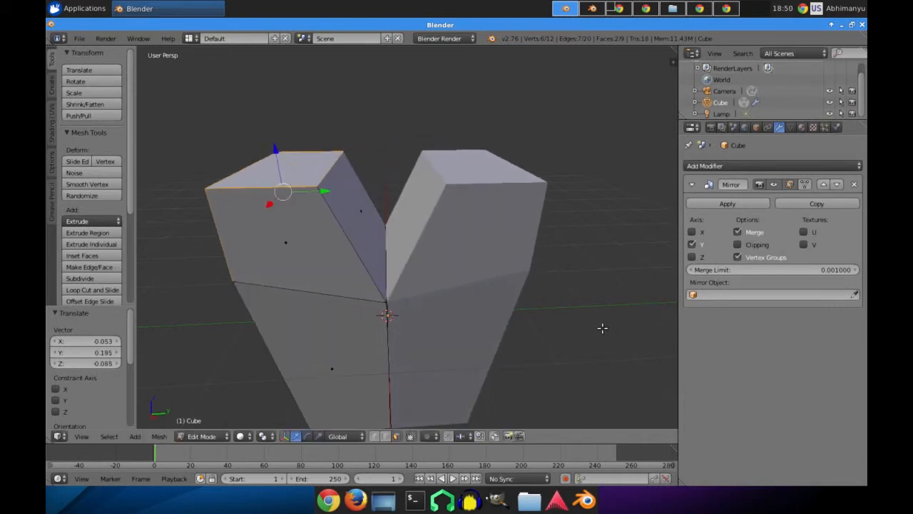
# Try moving the selected faces about 0.9 units along Y across the mirror plane with Merge off, then undo it and re-enable Merge.
pyautogui.click(738, 233)
pyautogui.press('g')
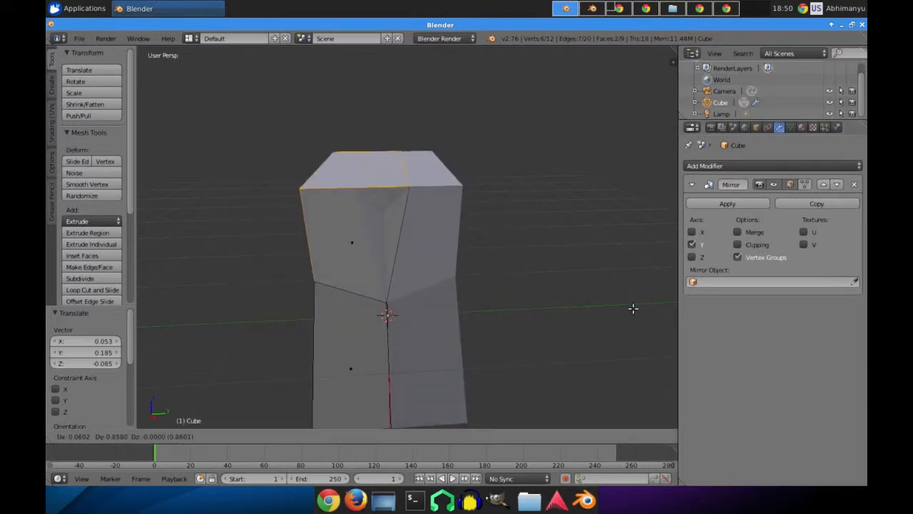
pyautogui.click(636, 289)
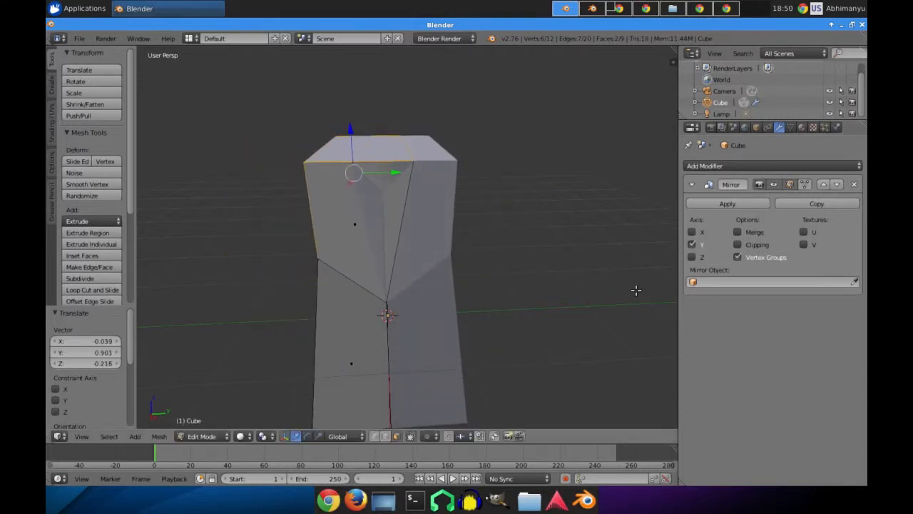
pyautogui.hotkey('ctrl', 'z')
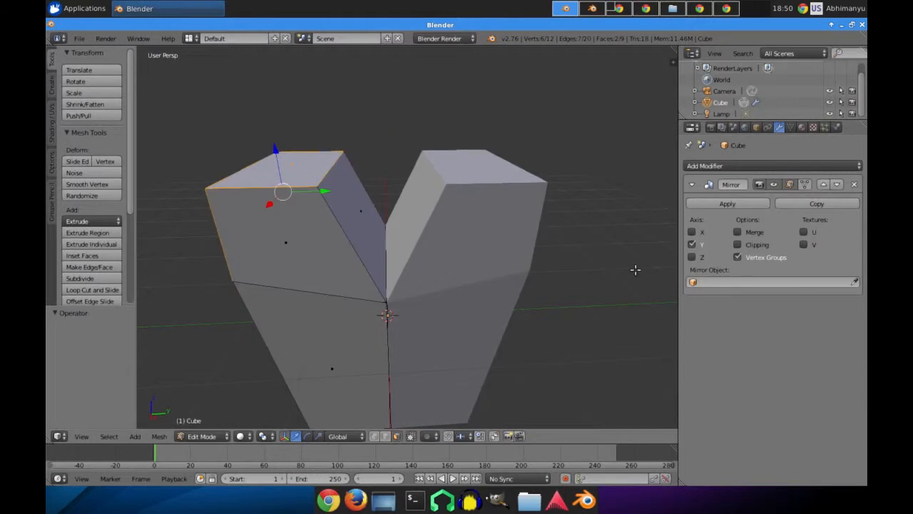
pyautogui.click(737, 232)
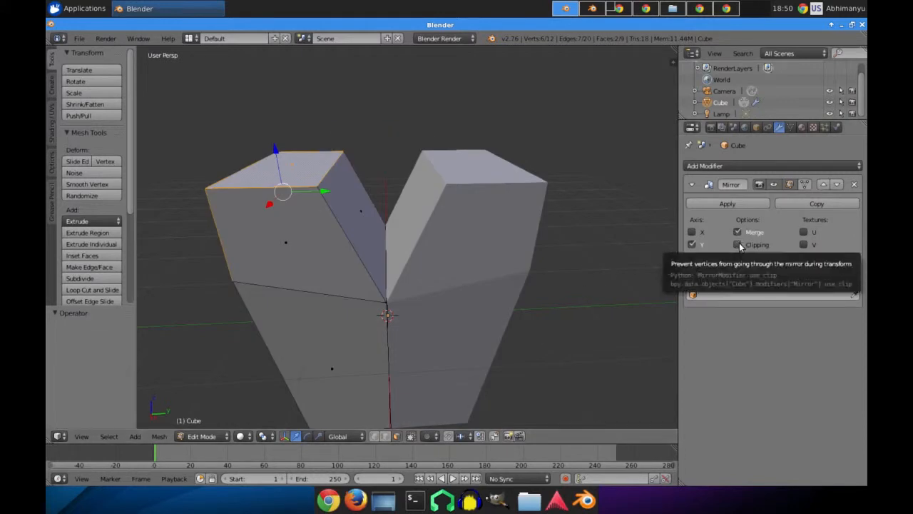
# Enable the Mirror modifier's Clipping and move the selected faces about 1.16 units along Y towards the mirror plane.
pyautogui.click(738, 245)
pyautogui.press('g')
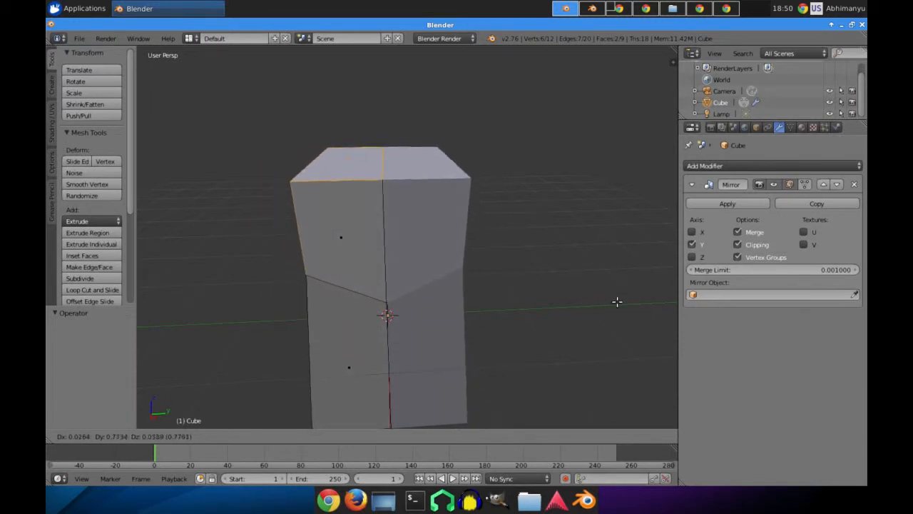
pyautogui.click(647, 314)
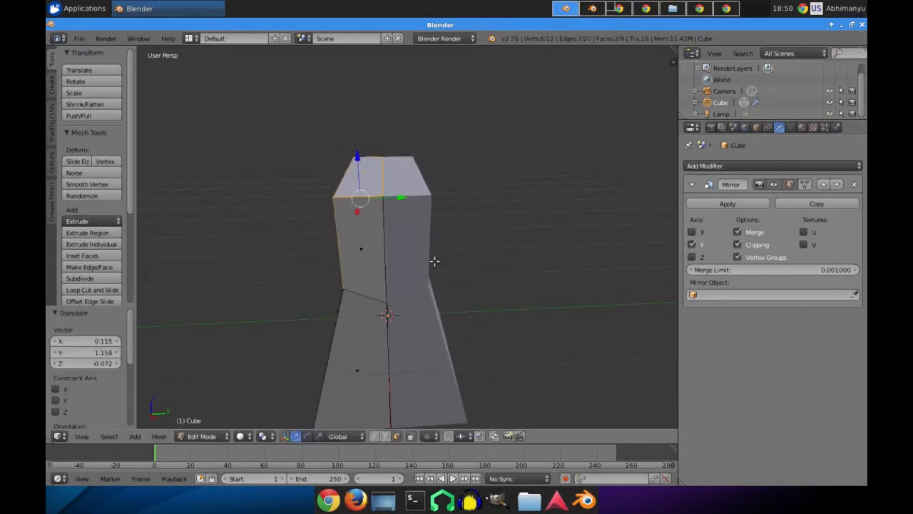
# Select only the top face of the mirrored mesh and extrude it up by about 0.9 units.
pyautogui.press('g')
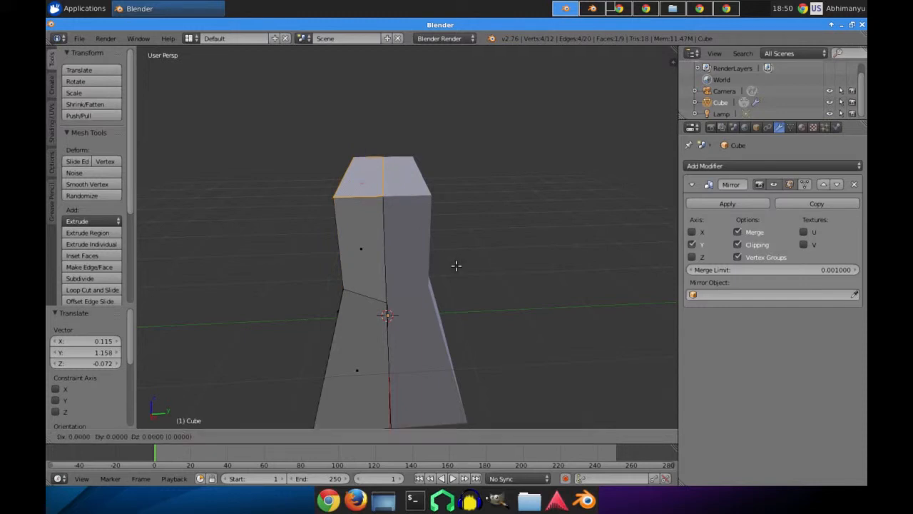
pyautogui.click(456, 253)
pyautogui.press('e')
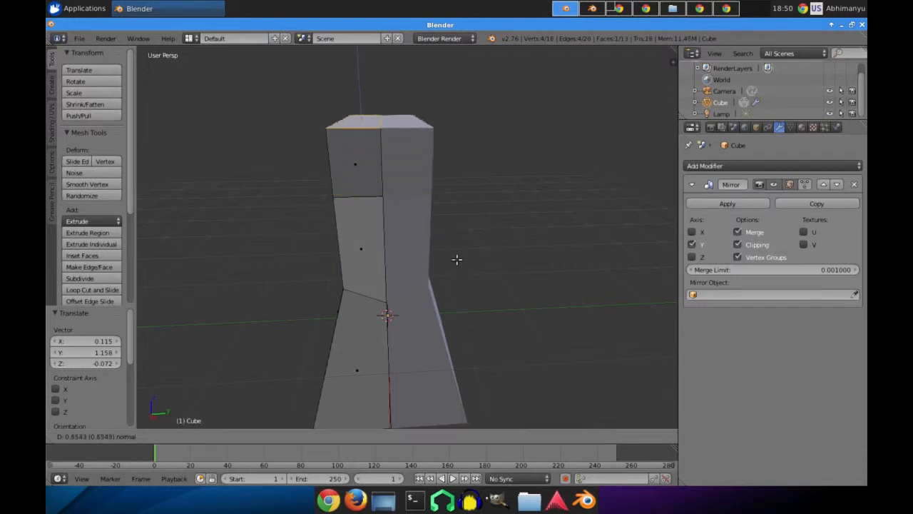
pyautogui.click(455, 241)
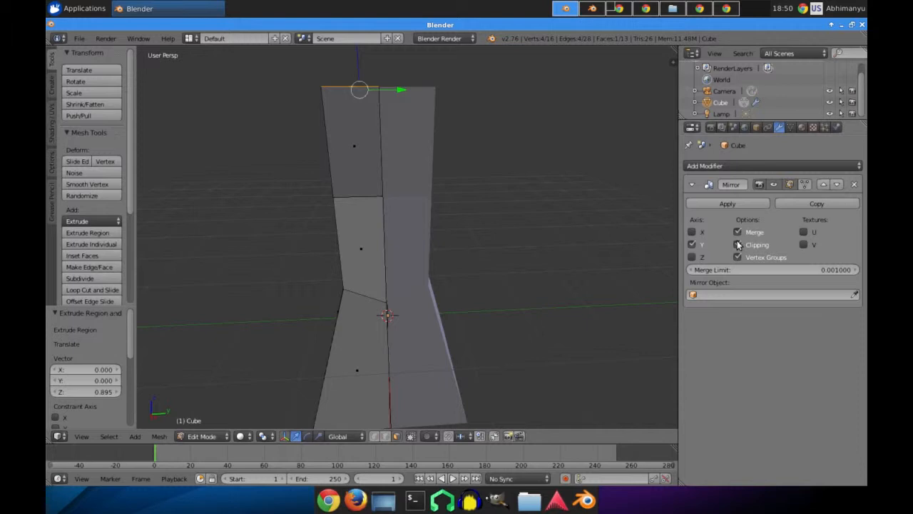
# Disable Clipping and move the new top block's top and outer side faces about 0.47 units along -Y.
pyautogui.moveTo(432, 203); pyautogui.dragTo(528, 221, button='middle')
pyautogui.press('g')
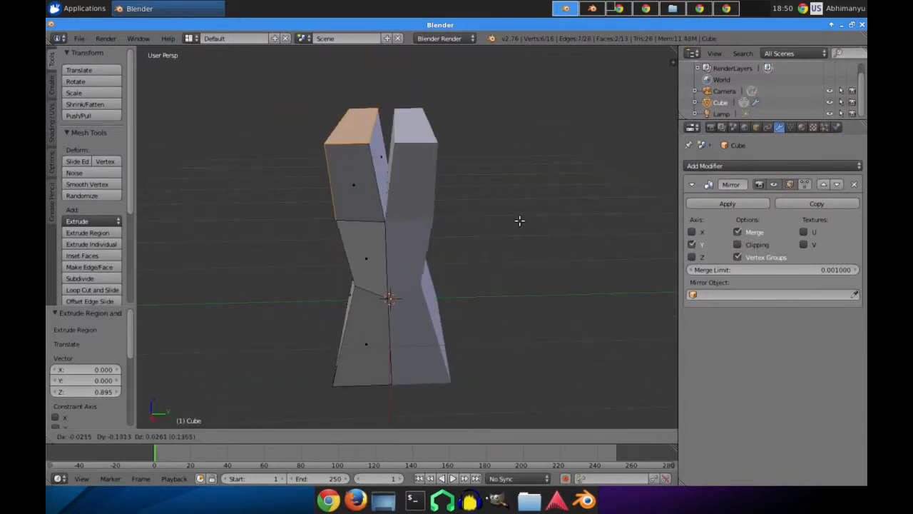
pyautogui.click(503, 223)
# Scale the selected top and outer side faces of the upper block to about 0.33 along X.
pyautogui.moveTo(345, 250); pyautogui.dragTo(426, 236, button='middle')
pyautogui.scroll(3, 427, 238)
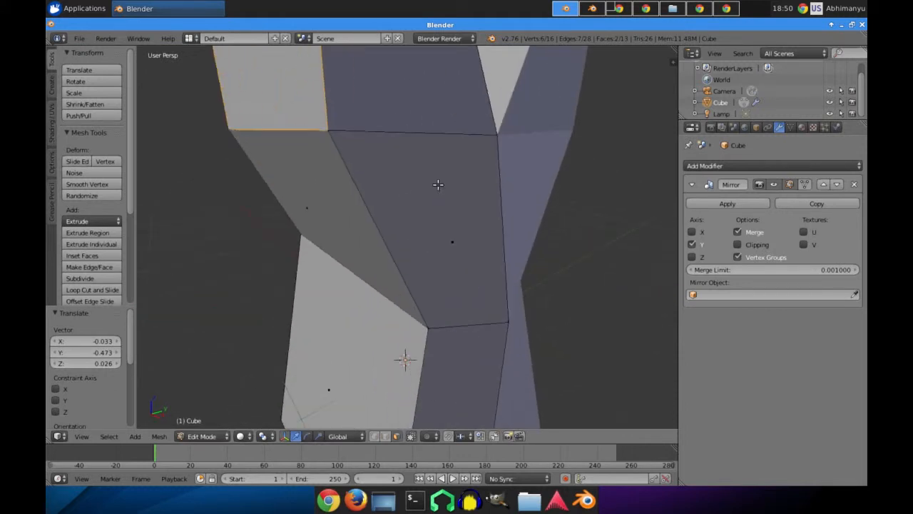
pyautogui.moveTo(450, 203); pyautogui.dragTo(368, 248, button='middle')
pyautogui.scroll(-5, 343, 224)
pyautogui.moveTo(309, 293); pyautogui.dragTo(514, 294, button='middle')
pyautogui.scroll(4, 399, 279)
pyautogui.scroll(-4, 400, 278)
pyautogui.press('s')
pyautogui.press('x')
pyautogui.click(408, 239)
# Try extruding the lower body's -X side face about 1.58 units along -X with Clipping off, and undo the extrusion.
pyautogui.moveTo(408, 238); pyautogui.dragTo(432, 303, button='middle')
pyautogui.press('e')
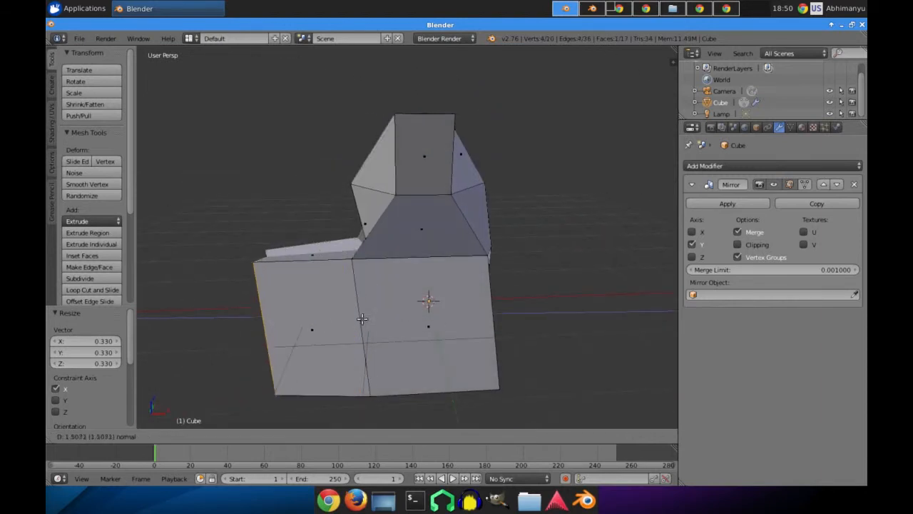
pyautogui.click(362, 318)
pyautogui.moveTo(362, 318); pyautogui.dragTo(433, 324, button='middle')
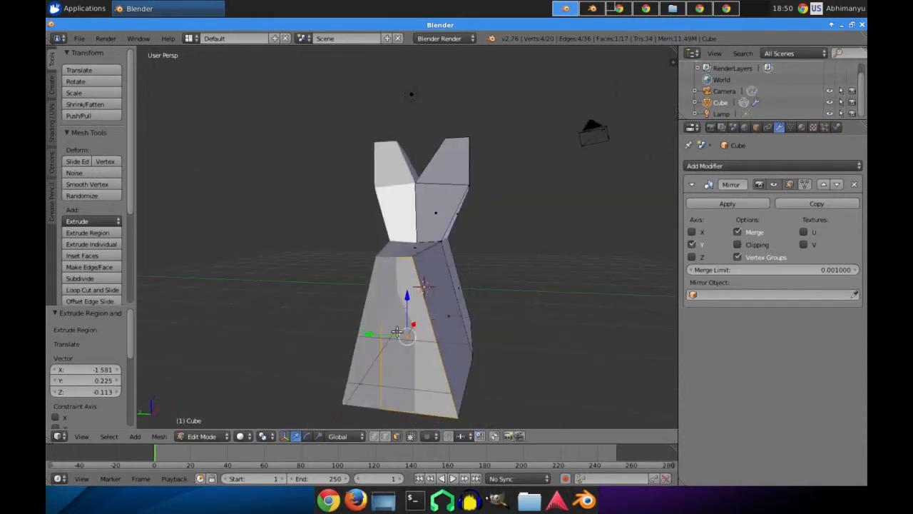
pyautogui.hotkey('ctrl', 'z')
# Enable Clipping on the Mirror modifier and extrude the lower body's -X side face about 1.95 units along -X.
pyautogui.click(739, 248)
pyautogui.moveTo(531, 298); pyautogui.dragTo(471, 315, button='middle')
pyautogui.press('e')
pyautogui.click(370, 360)
# Flatten the extruded -X end face by scaling it to 0 along X.
pyautogui.moveTo(369, 361); pyautogui.dragTo(483, 360, button='middle')
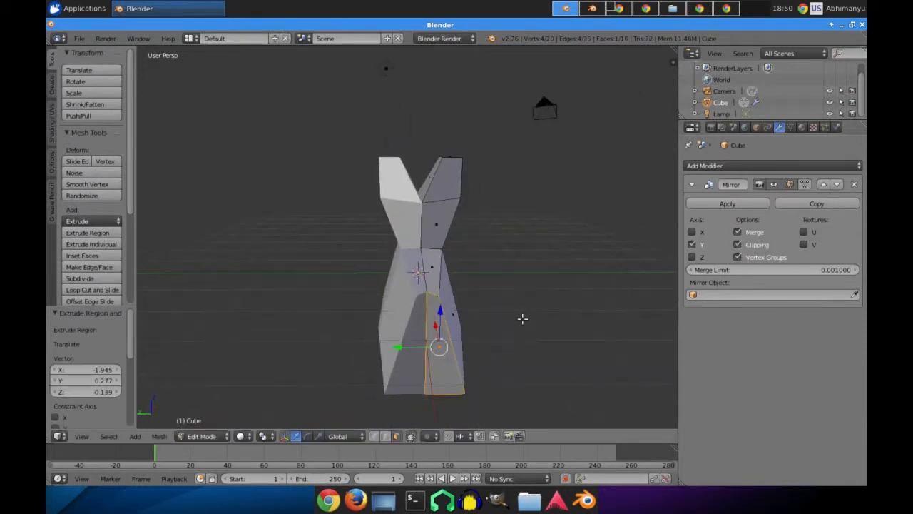
pyautogui.moveTo(522, 318); pyautogui.dragTo(513, 327, button='middle')
pyautogui.press('KP_7')
pyautogui.scroll(3, 401, 331)
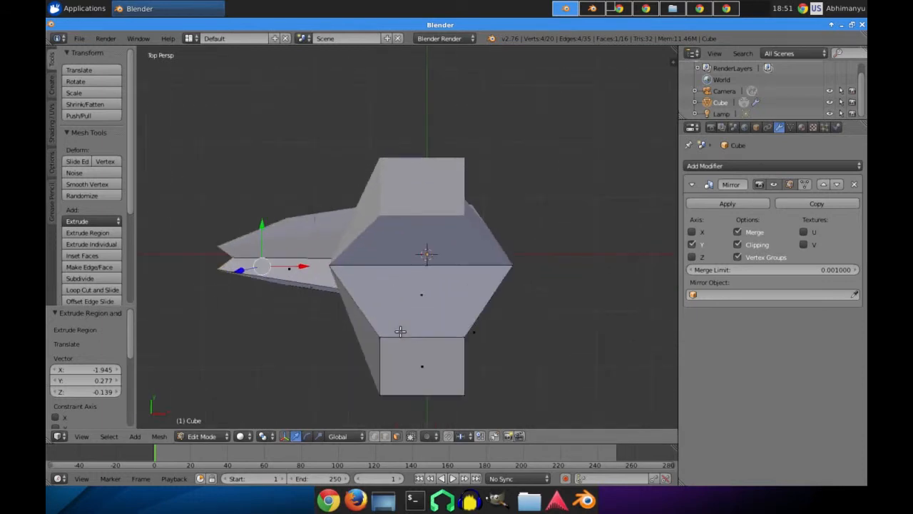
pyautogui.keyDown('shift'); pyautogui.moveTo(335, 334); pyautogui.dragTo(504, 212, button='middle'); pyautogui.keyUp('shift')
pyautogui.press('s')
pyautogui.press('x')
pyautogui.press('Return')
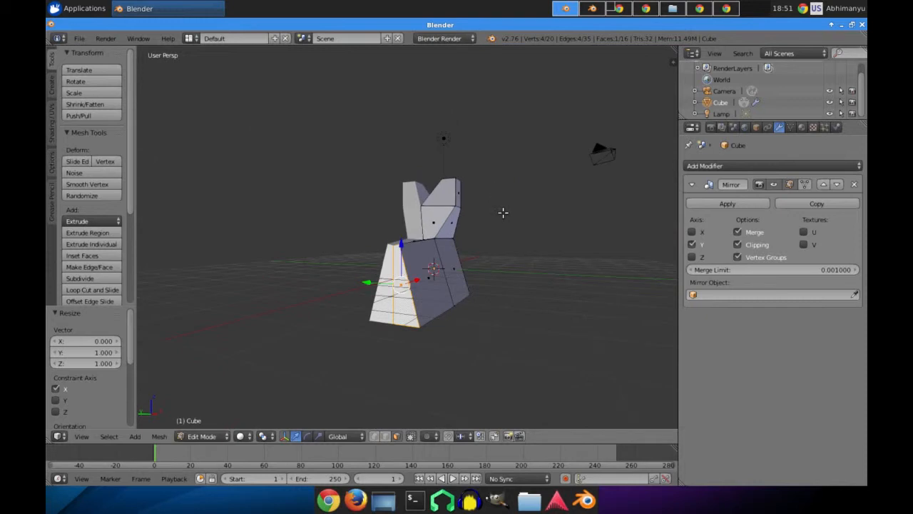
# Delete the mirrored model in Object Mode and add a new mesh cube.
pyautogui.moveTo(389, 281); pyautogui.dragTo(391, 314, button='middle')
pyautogui.press('Tab')
pyautogui.press('x')
pyautogui.click(397, 305)
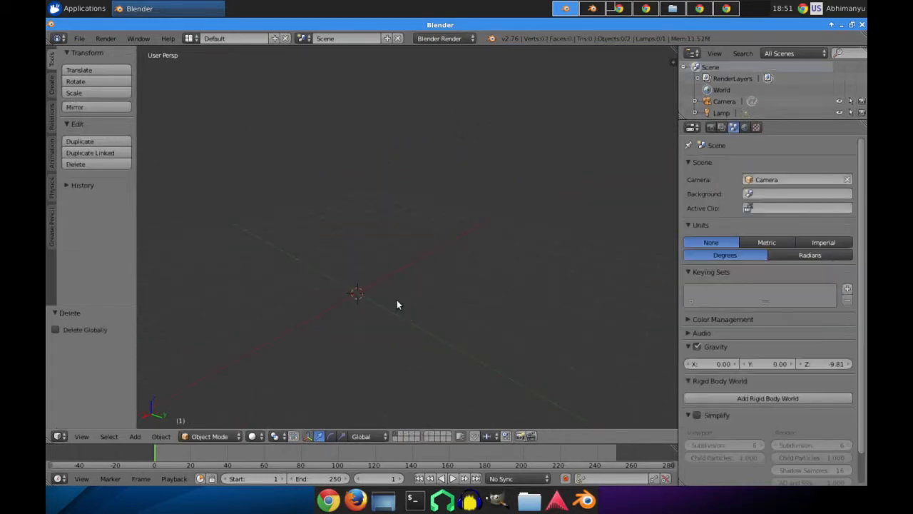
pyautogui.hotkey('shift', 'a')
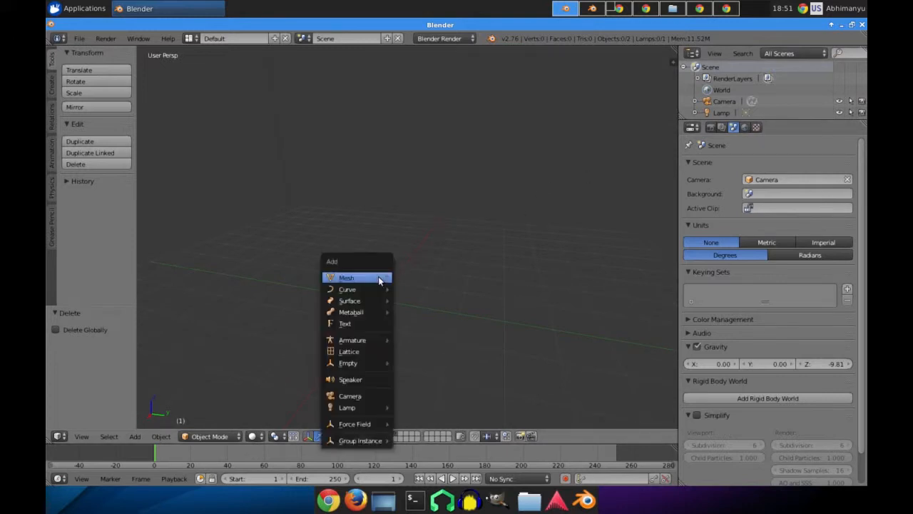
pyautogui.moveTo(377, 278)
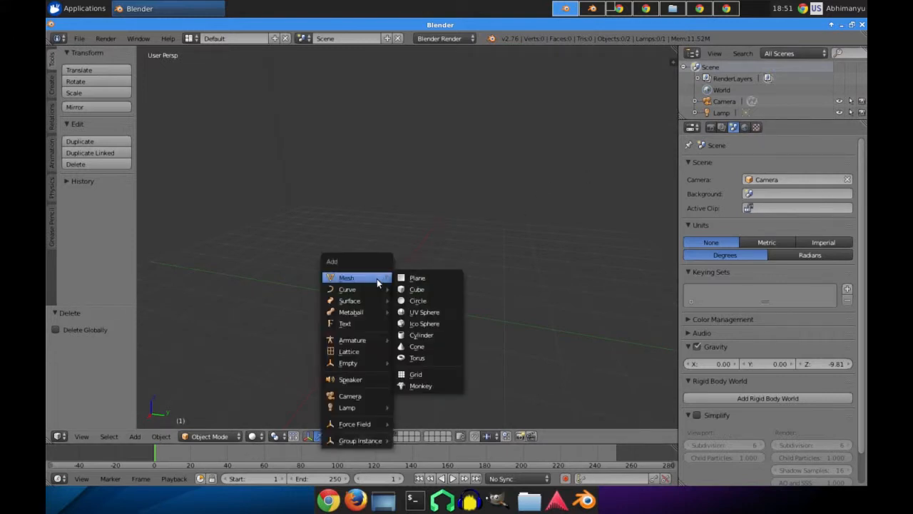
pyautogui.click(420, 289)
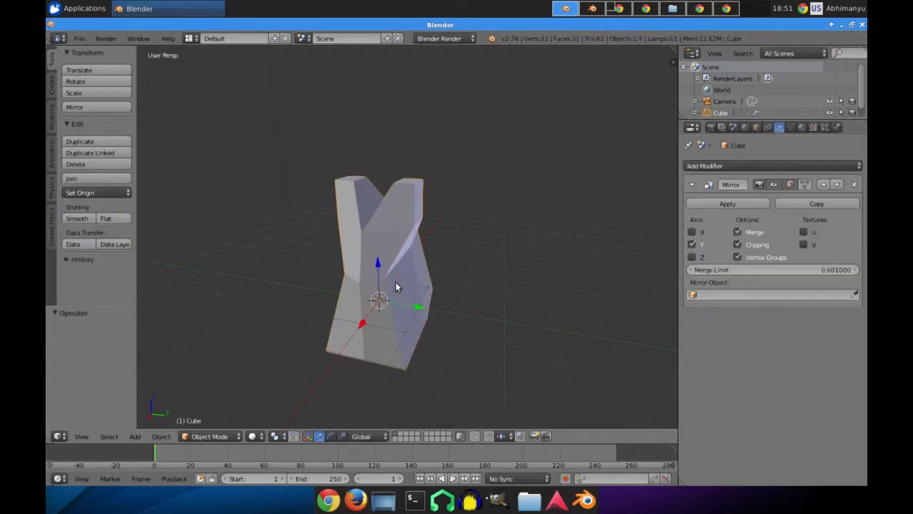
# Extrude the upper block's outer side face about 1.27 units along -Y and 0.58 units along -Z.
pyautogui.moveTo(395, 282); pyautogui.dragTo(460, 281, button='middle')
pyautogui.scroll(3, 460, 280)
pyautogui.press('Tab')
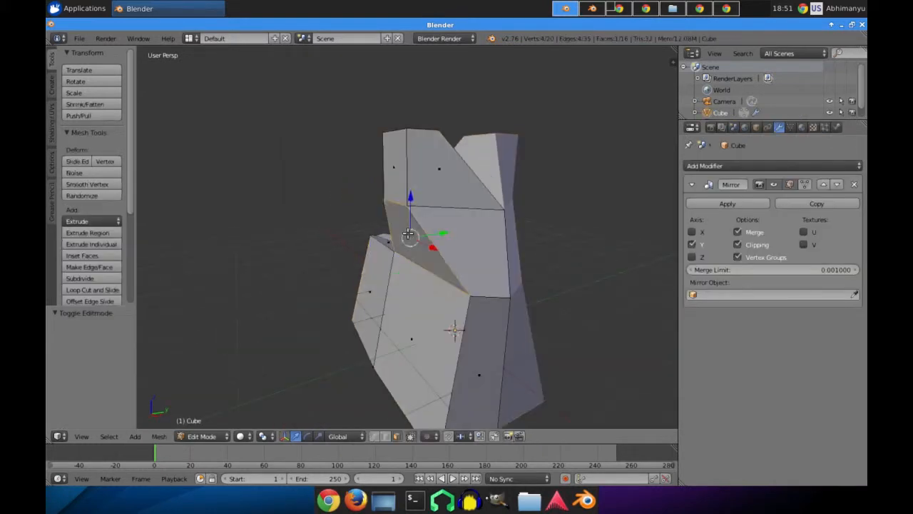
pyautogui.press('e')
pyautogui.click(355, 338)
pyautogui.scroll(-3, 427, 355)
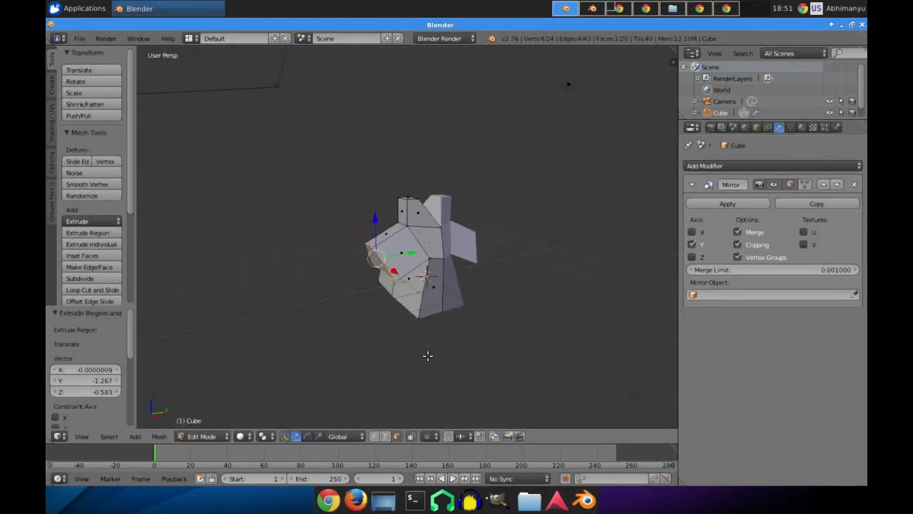
# Scale the extruded arm end face to about 0.6 and extrude it once more outward.
pyautogui.moveTo(542, 297); pyautogui.dragTo(526, 284, button='middle')
pyautogui.press('s')
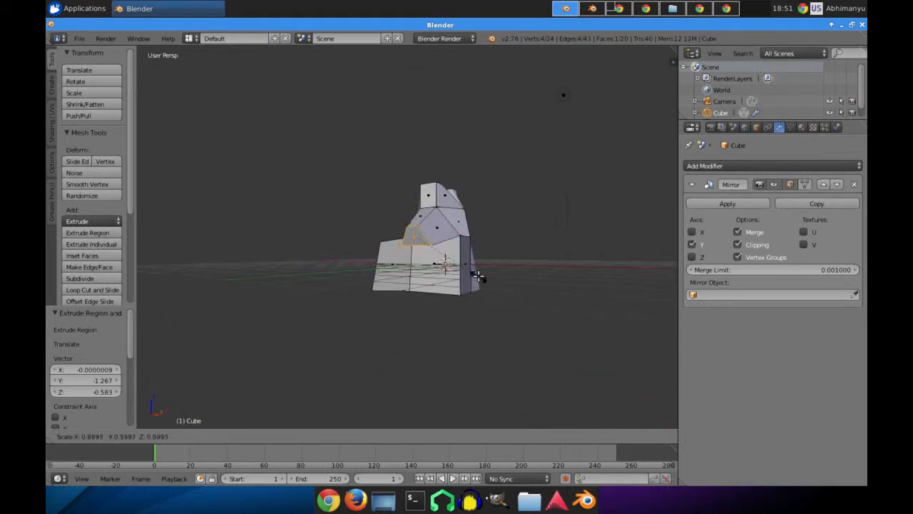
pyautogui.click(478, 277)
pyautogui.press('e')
pyautogui.click(423, 308)
# Extrude the body's bottom face about 2.88 units downward.
pyautogui.moveTo(422, 309); pyautogui.dragTo(474, 274, button='middle')
pyautogui.rightClick(408, 247)
pyautogui.press('e')
pyautogui.click(485, 365)
# Turn off Clipping in the Mirror modifier and extrude the bottom face another 1.78 units or so downward.
pyautogui.moveTo(485, 366); pyautogui.dragTo(585, 259, button='middle')
pyautogui.scroll(-2, 464, 380)
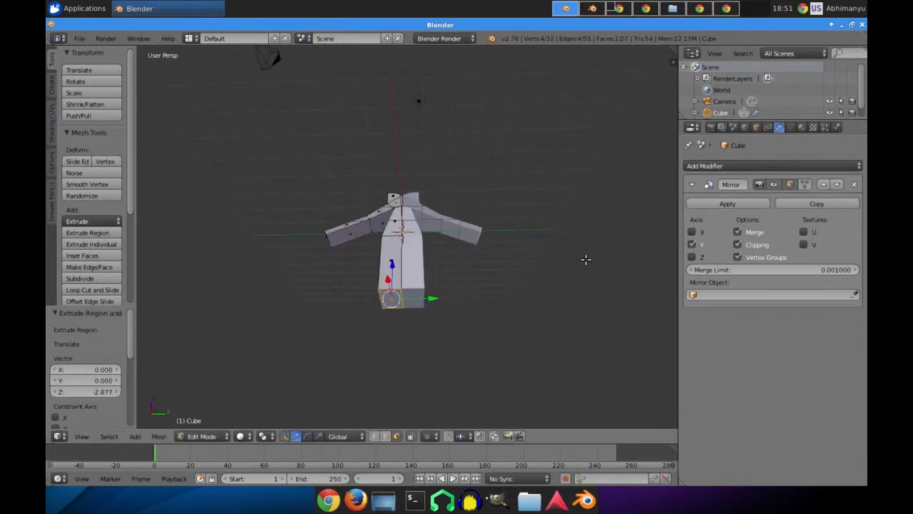
pyautogui.press('e')
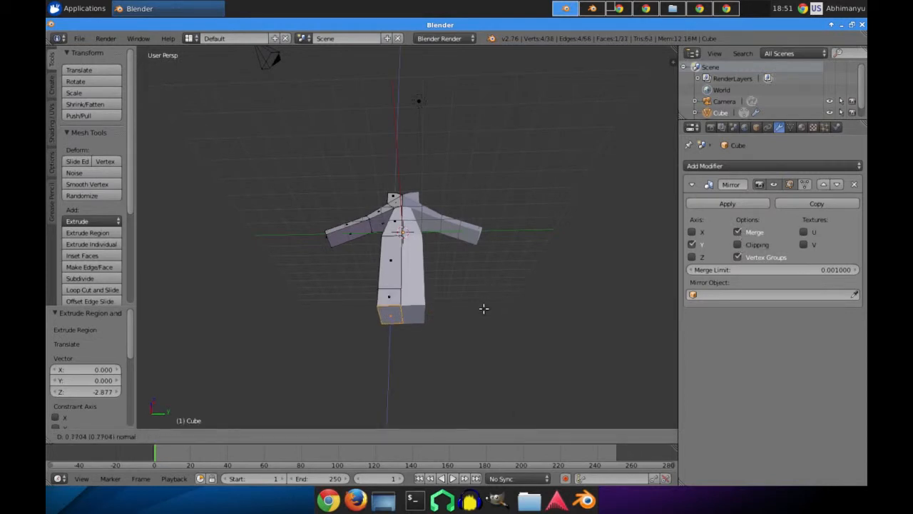
pyautogui.click(480, 328)
# Move the leg's end face about 0.79 units along -Y and extrude it about 2.57 units downward.
pyautogui.moveTo(481, 327); pyautogui.dragTo(483, 330, button='middle')
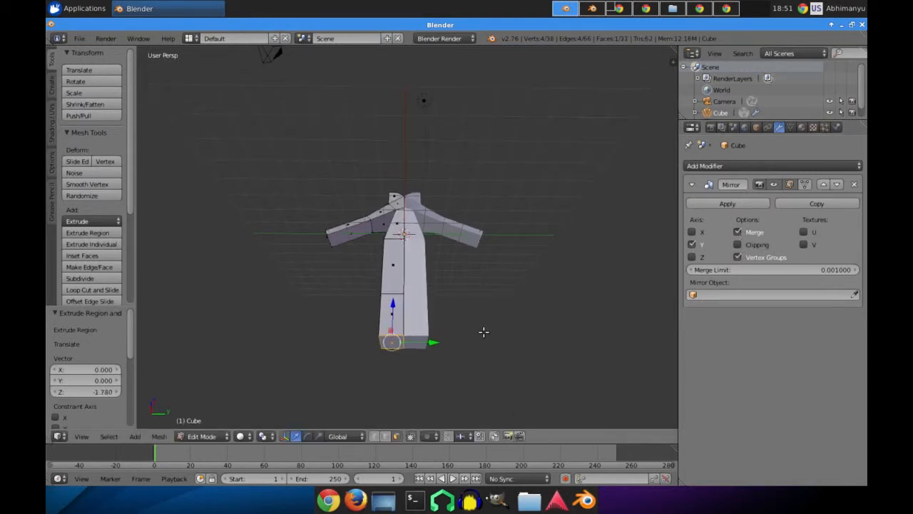
pyautogui.press('g')
pyautogui.press('y')
pyautogui.click(465, 338)
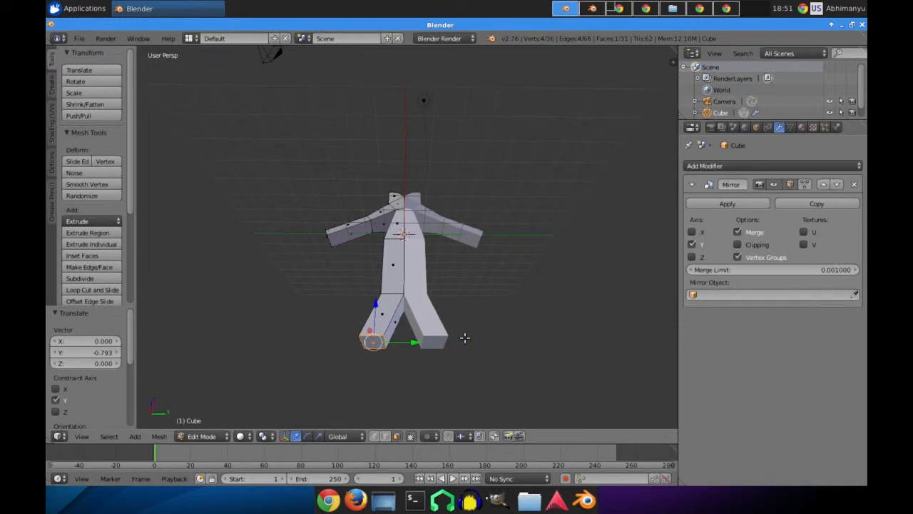
pyautogui.press('e')
pyautogui.click(452, 404)
# Enable Clipping on the Mirror modifier and move the upper block's top face along Y until it meets its mirrored half.
pyautogui.moveTo(451, 403); pyautogui.dragTo(444, 316, button='middle')
pyautogui.scroll(3, 472, 253)
pyautogui.moveTo(407, 261); pyautogui.dragTo(401, 227, button='middle')
pyautogui.scroll(2, 400, 226)
pyautogui.rightClick(345, 181)
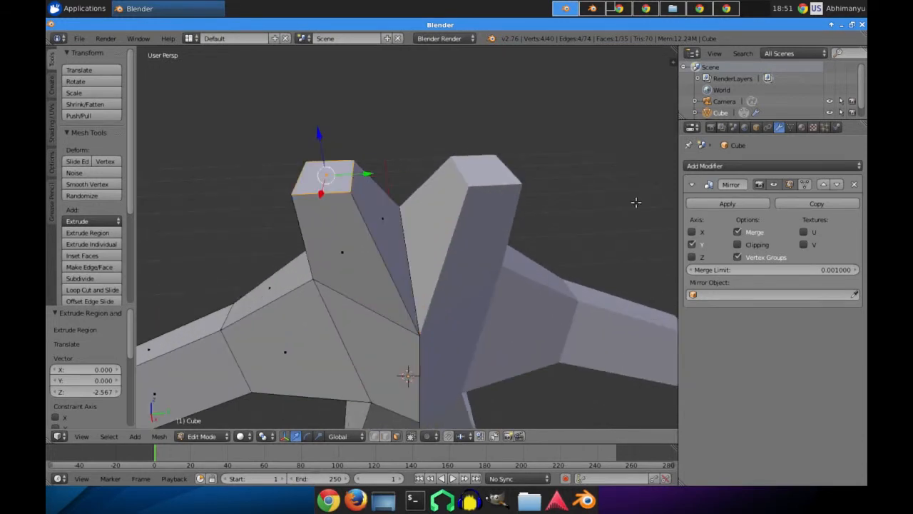
pyautogui.click(738, 245)
pyautogui.press('g')
pyautogui.press('y')
pyautogui.click(566, 283)
pyautogui.press('a')
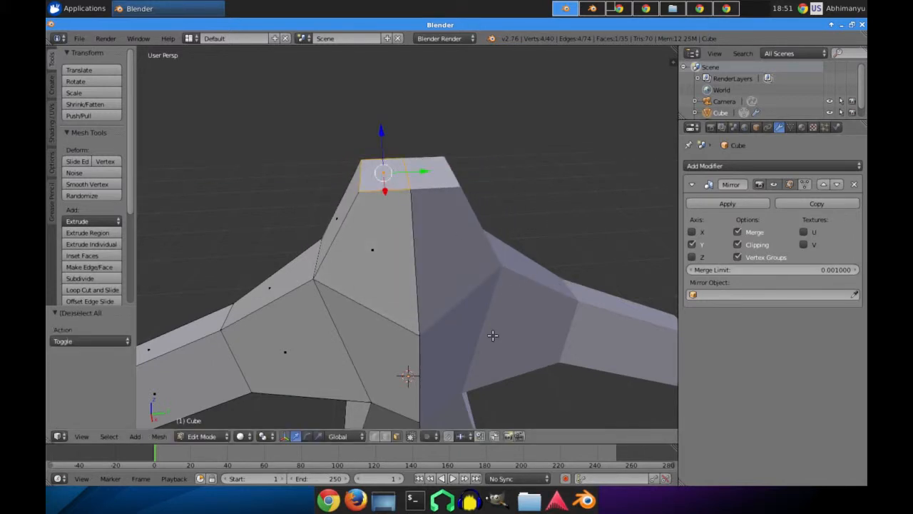
# Extrude the joined top face upward twice to form the neck and the core of the head.
pyautogui.press('e')
pyautogui.click(495, 288)
pyautogui.scroll(-7, 496, 288)
pyautogui.press('e')
pyautogui.click(506, 210)
# Extrude the head's outer side face about 1.32 units along -Y.
pyautogui.moveTo(398, 240); pyautogui.dragTo(578, 238, button='middle')
pyautogui.press('e')
pyautogui.click(411, 229)
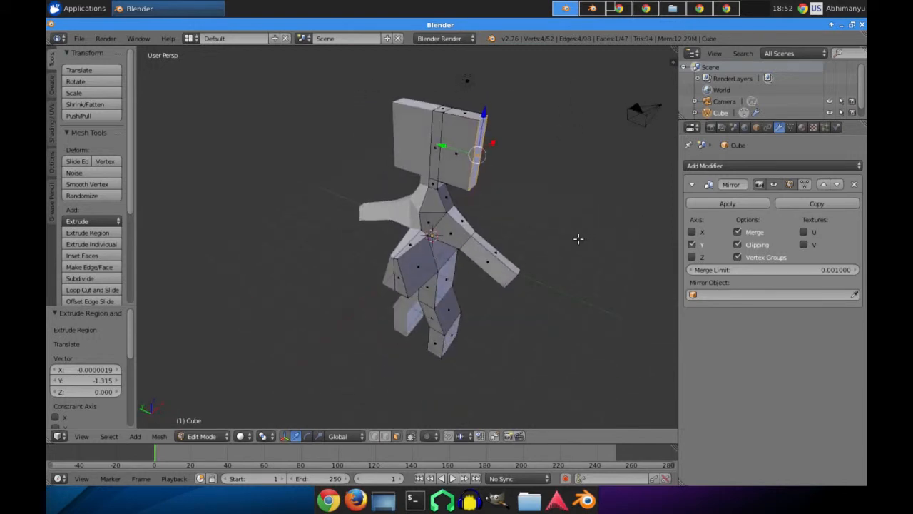
# Extrude the rear body block's outer side face about 3.49 units along -Y, and scale down the new end face.
pyautogui.rightClick(422, 268)
pyautogui.moveTo(422, 269); pyautogui.dragTo(450, 270, button='middle')
pyautogui.press('e')
pyautogui.click(529, 318)
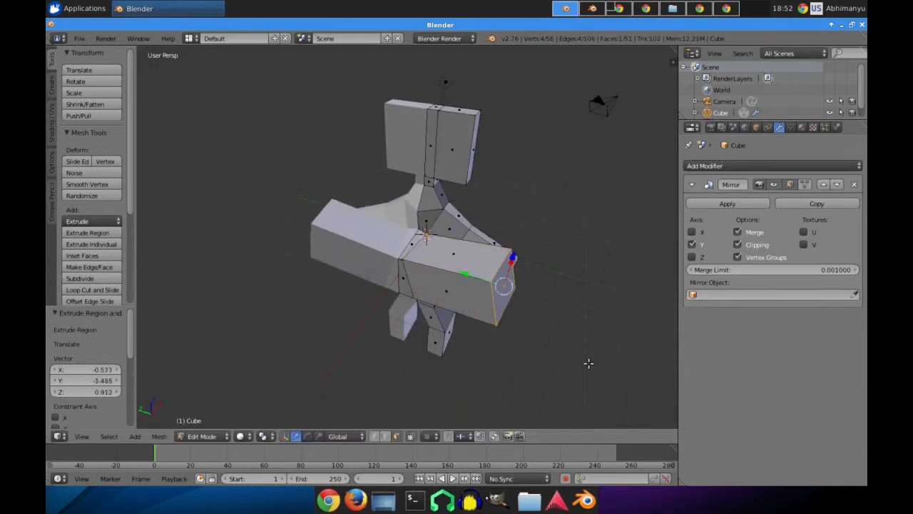
pyautogui.press('s')
pyautogui.click(522, 322)
# Extrude the side block's rear face about 0.52 units along -X and enlarge it along Z into a wing.
pyautogui.moveTo(522, 322); pyautogui.dragTo(475, 311, button='middle')
pyautogui.moveTo(385, 291); pyautogui.dragTo(475, 342, button='middle')
pyautogui.press('e')
pyautogui.click(420, 278)
pyautogui.press('s')
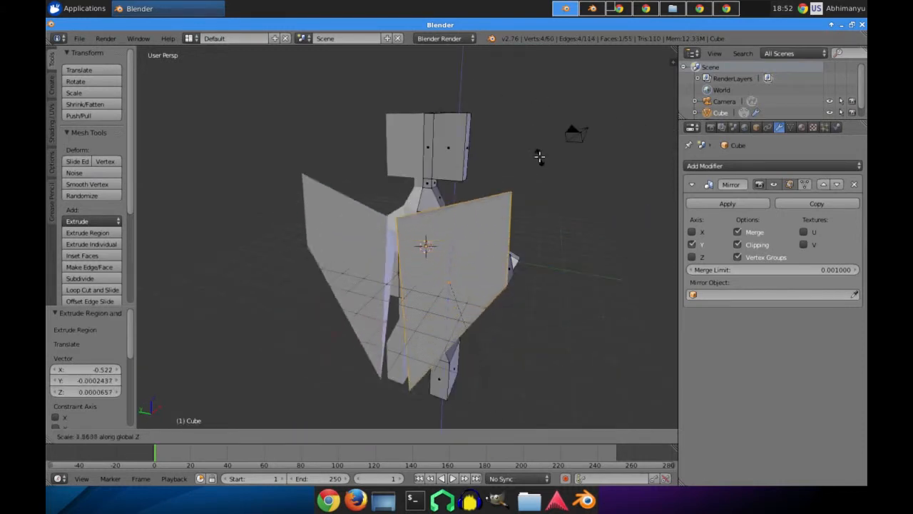
pyautogui.click(554, 204)
# Examine the whole mirrored figure in Object Mode, and return to Edit Mode with the selection cleared.
pyautogui.moveTo(554, 204); pyautogui.dragTo(445, 133, button='middle')
pyautogui.press('Tab')
pyautogui.scroll(-4, 441, 220)
pyautogui.scroll(3, 517, 235)
pyautogui.press('Tab')
pyautogui.press('a')
pyautogui.press('a')
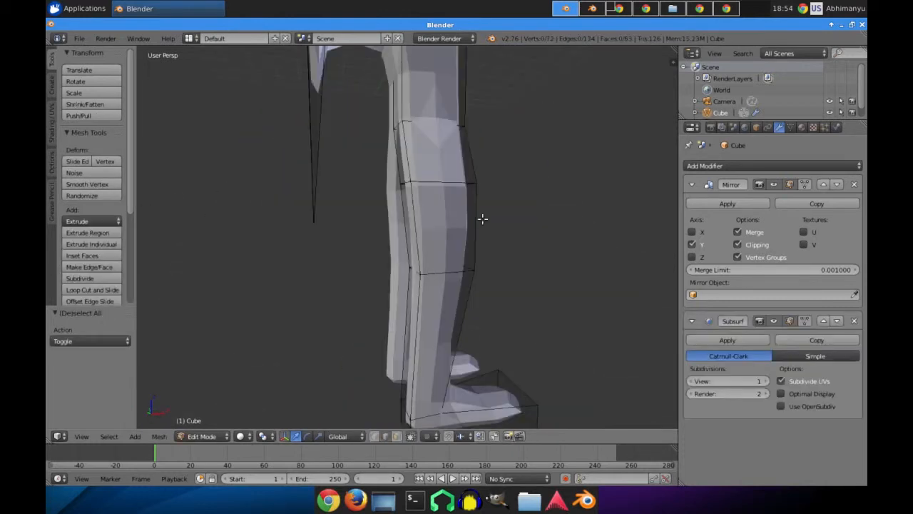
# Extrude the arm's end face about 2.51 units outward, and again about 0.59 units along -Y and 0.27 along -Z.
pyautogui.moveTo(481, 218); pyautogui.dragTo(371, 239, button='middle')
pyautogui.scroll(-6, 417, 237)
pyautogui.keyDown('shift'); pyautogui.moveTo(400, 200); pyautogui.dragTo(493, 139, button='middle'); pyautogui.keyUp('shift')
pyautogui.scroll(5, 369, 235)
pyautogui.moveTo(369, 235); pyautogui.dragTo(371, 256, button='middle')
pyautogui.press('e')
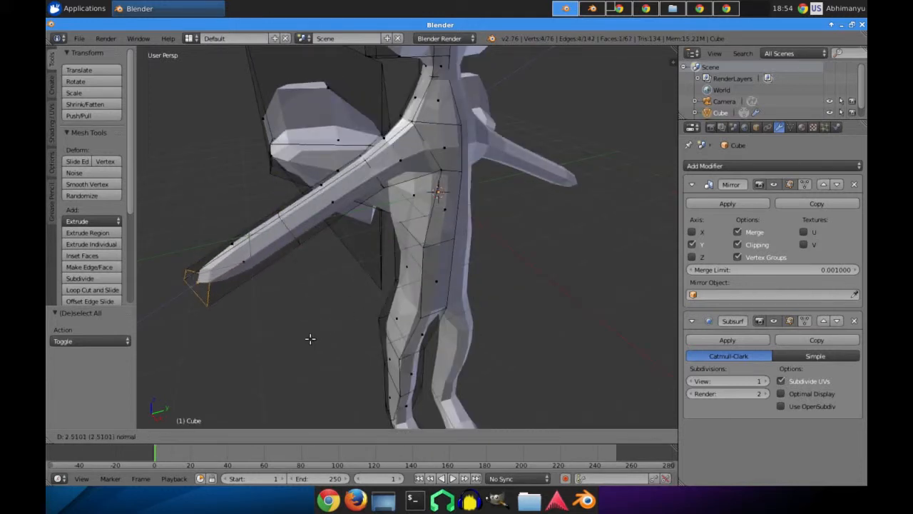
pyautogui.click(310, 339)
pyautogui.press('e')
pyautogui.click(240, 340)
# Try extruding a side face of the short hand segment, and undo the extrusion.
pyautogui.keyDown('shift'); pyautogui.moveTo(264, 334); pyautogui.dragTo(369, 300, button='middle'); pyautogui.keyUp('shift')
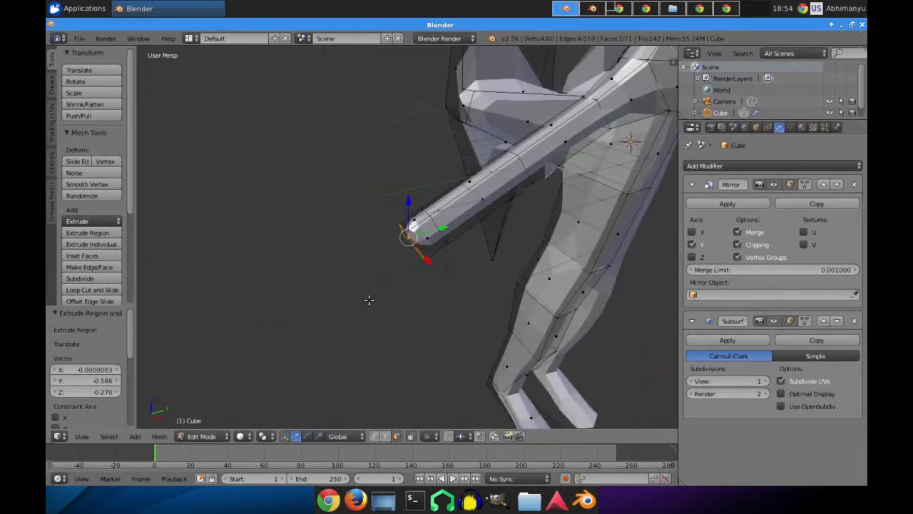
pyautogui.press('e')
pyautogui.click(459, 272)
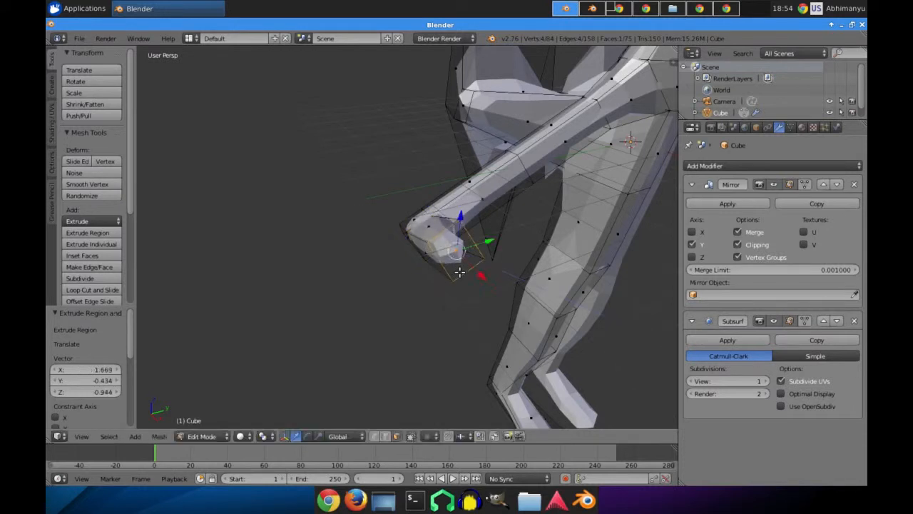
pyautogui.hotkey('ctrl', 'z')
# Extrude the arm's end face about 1.31 units outward to lengthen the hand.
pyautogui.moveTo(451, 253); pyautogui.dragTo(398, 254, button='middle')
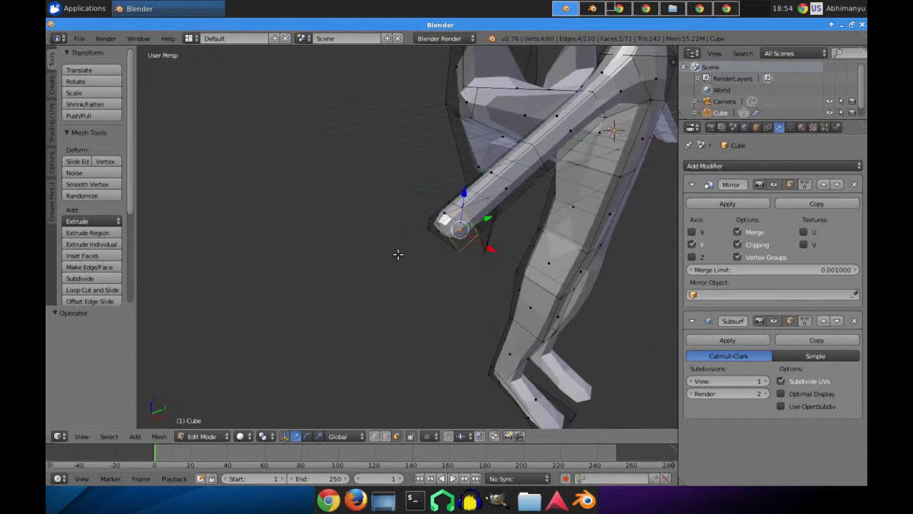
pyautogui.press('e')
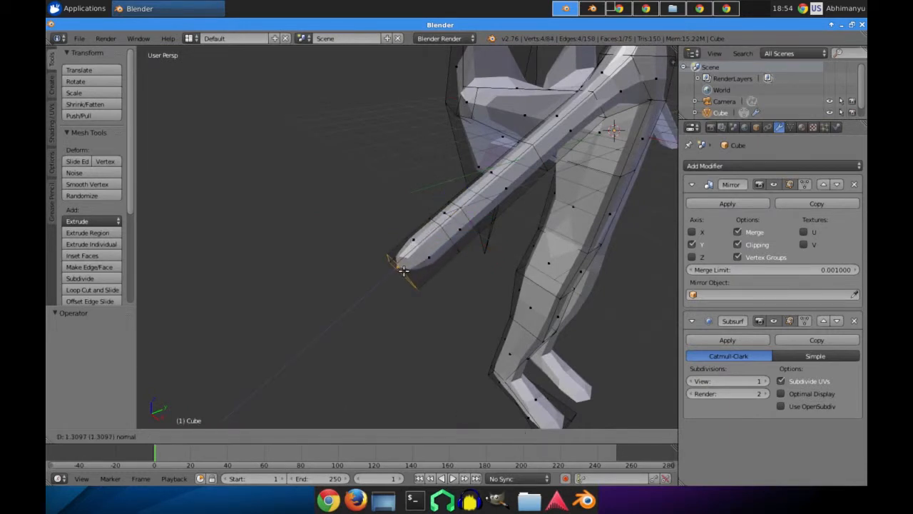
pyautogui.click(403, 270)
# Try moving the hand's upper face and extruding it outward twice.
pyautogui.press('g')
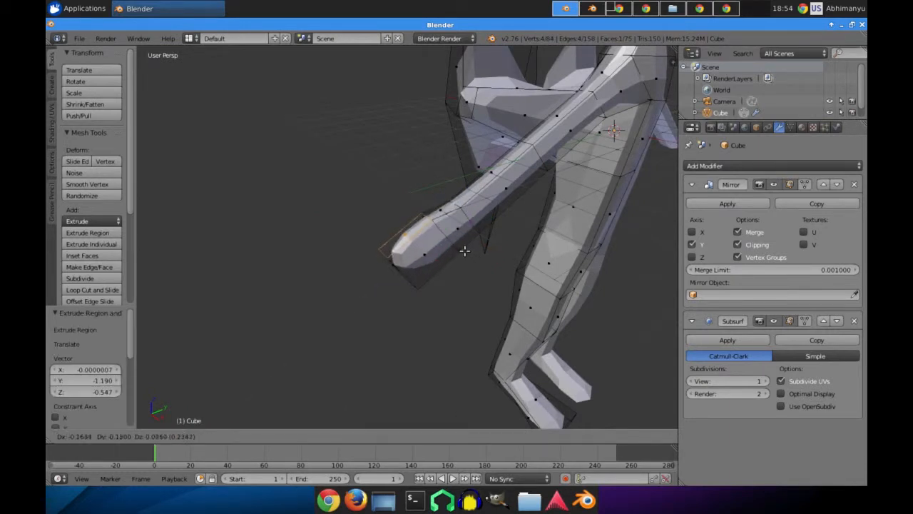
pyautogui.click(465, 245)
pyautogui.moveTo(473, 279); pyautogui.dragTo(448, 265, button='middle')
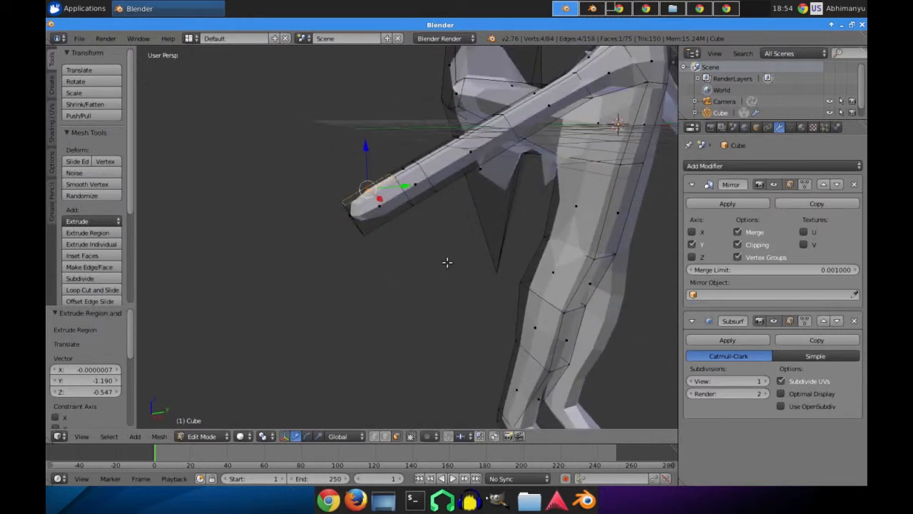
pyautogui.press('e')
pyautogui.click(387, 235)
pyautogui.moveTo(387, 235); pyautogui.dragTo(380, 176, button='middle')
pyautogui.press('e')
pyautogui.click(381, 151)
# Inspect the hand in Object Mode and undo its trial extrusions.
pyautogui.scroll(-3, 449, 183)
pyautogui.moveTo(449, 182); pyautogui.dragTo(405, 211, button='middle')
pyautogui.scroll(6, 425, 222)
pyautogui.press('Tab')
pyautogui.hotkey('ctrl', 'z')
pyautogui.hotkey('ctrl', 'z')
pyautogui.hotkey('ctrl', 'z')
pyautogui.hotkey('ctrl', 'z')
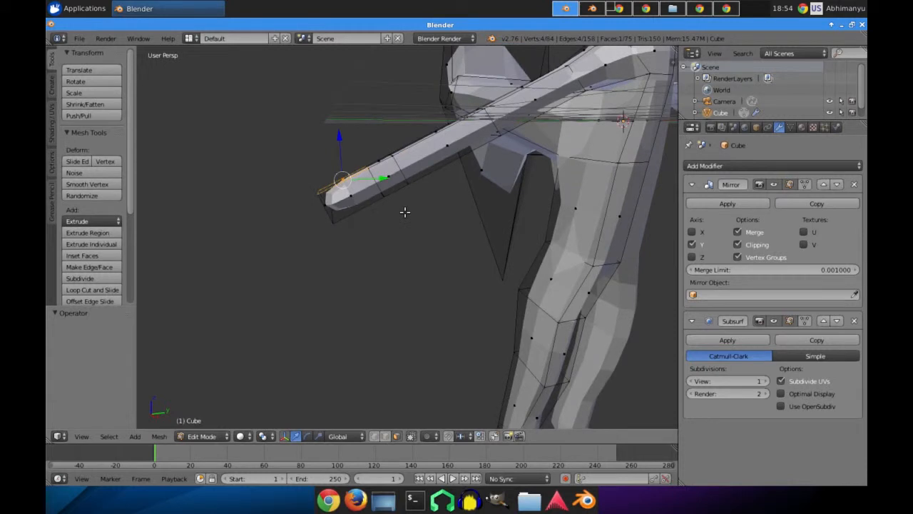
# Move the hand's upper face about 0.3 units upward in the right orthographic view, and clear the selection.
pyautogui.press('KP_1')
pyautogui.press('KP_3')
pyautogui.press('KP_5')
pyautogui.scroll(2, 400, 215)
pyautogui.keyDown('shift'); pyautogui.moveTo(369, 215); pyautogui.dragTo(383, 242, button='middle'); pyautogui.keyUp('shift')
pyautogui.press('g')
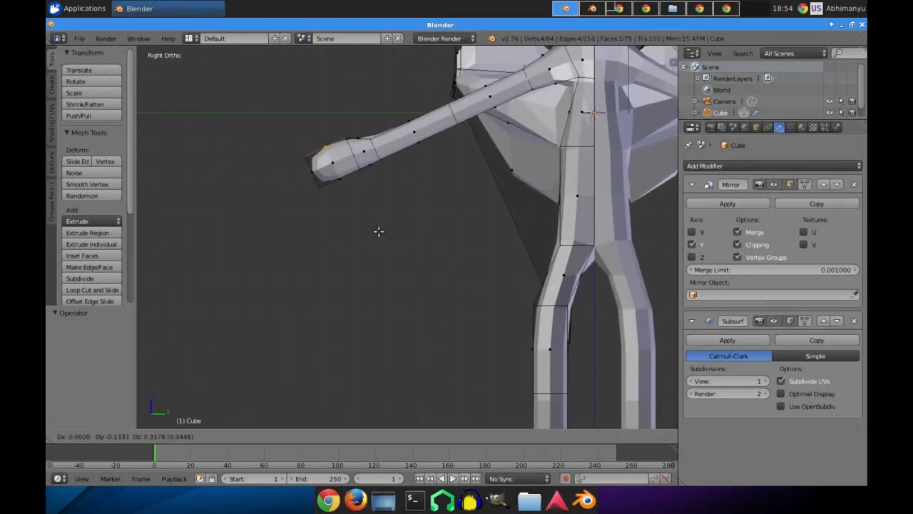
pyautogui.click(350, 202)
pyautogui.press('a')
# Select the hand's lower face and move it slightly downward in the right orthographic view.
pyautogui.moveTo(350, 193); pyautogui.dragTo(336, 126, button='middle')
pyautogui.rightClick(334, 127)
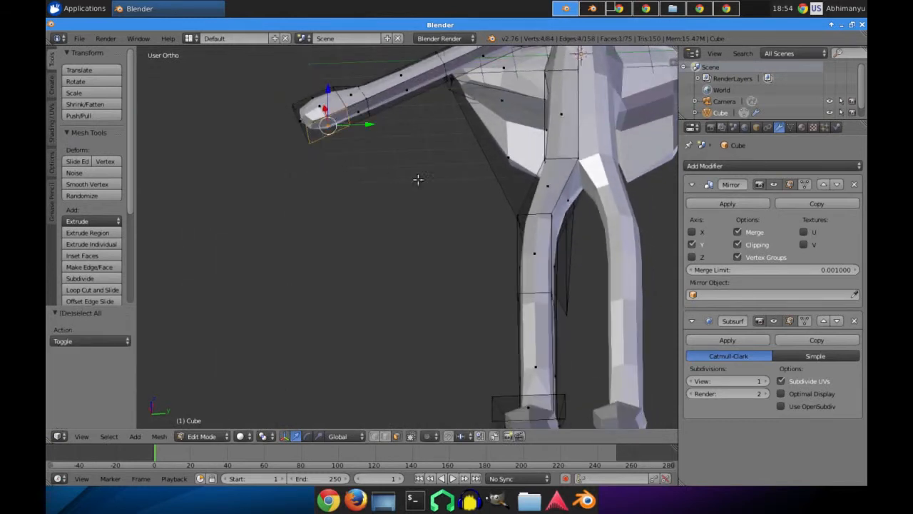
pyautogui.press('KP_3')
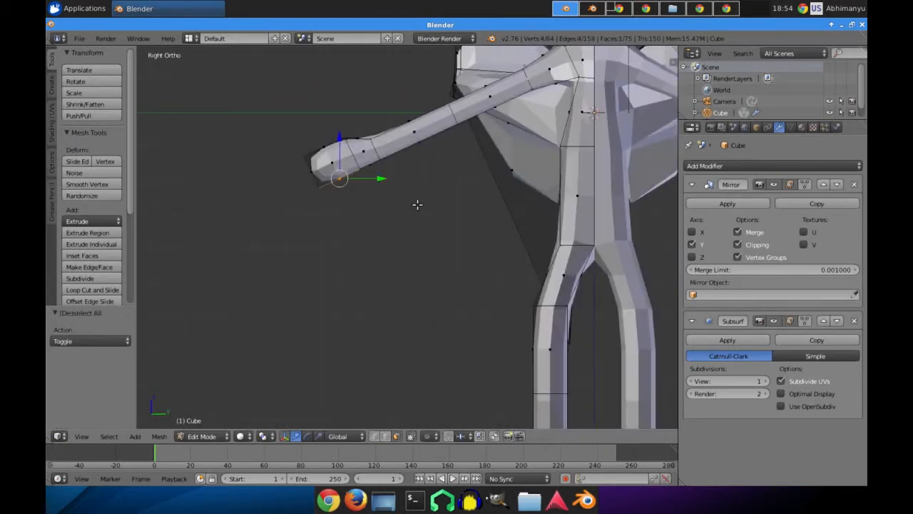
pyautogui.press('g')
pyautogui.click(407, 218)
# Examine the thickened hands and the figure's overall shape in Object Mode and Edit Mode, and clear the selection.
pyautogui.press('Tab')
pyautogui.scroll(-5, 421, 220)
pyautogui.moveTo(423, 223); pyautogui.dragTo(420, 267, button='middle')
pyautogui.scroll(-1, 487, 257)
pyautogui.scroll(2, 487, 256)
pyautogui.scroll(3, 420, 268)
pyautogui.press('Tab')
pyautogui.moveTo(471, 243); pyautogui.dragTo(423, 199, button='middle')
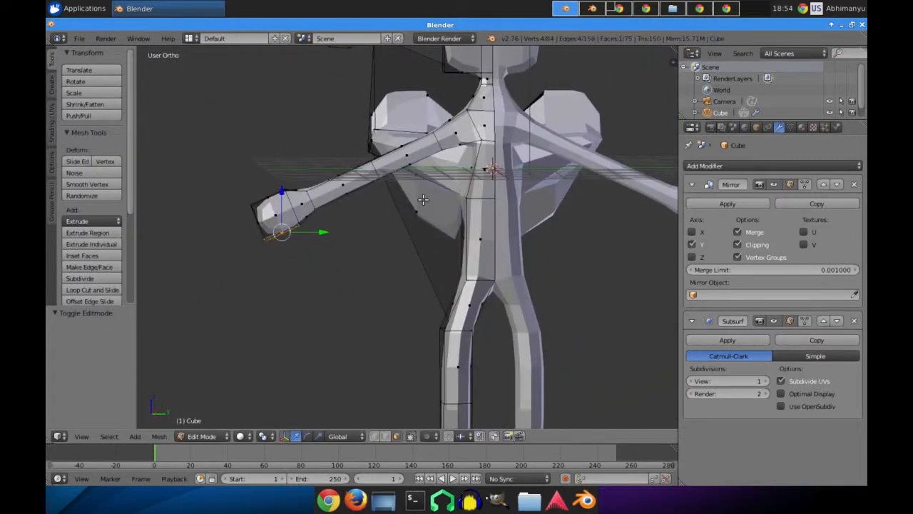
pyautogui.scroll(2, 423, 200)
pyautogui.scroll(-1, 385, 167)
pyautogui.scroll(-4, 495, 244)
pyautogui.moveTo(495, 245); pyautogui.dragTo(533, 269, button='middle')
pyautogui.press('a')
# Apply smooth shading to the whole figure in Object Mode.
pyautogui.press('Tab')
pyautogui.scroll(-2, 420, 269)
pyautogui.scroll(5, 532, 269)
pyautogui.moveTo(407, 271); pyautogui.dragTo(443, 254, button='middle')
pyautogui.click(77, 218)
pyautogui.scroll(-3, 443, 254)
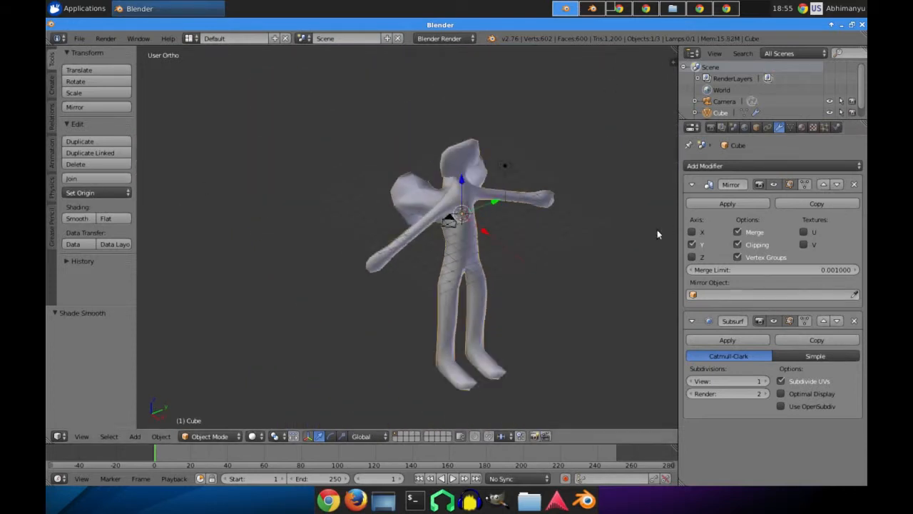
# Set the Subsurf modifier's View and Render subdivisions to 6.
pyautogui.click(768, 379)
pyautogui.click(767, 379)
pyautogui.click(767, 379)
pyautogui.click(767, 379)
pyautogui.click(768, 380)
pyautogui.click(768, 393)
pyautogui.click(767, 393)
pyautogui.click(768, 393)
pyautogui.click(768, 393)
# Inspect the smoothed figure up close, and lower the Subsurf modifier's View and Render subdivisions.
pyautogui.moveTo(564, 252); pyautogui.dragTo(477, 238, button='middle')
pyautogui.scroll(5, 476, 239)
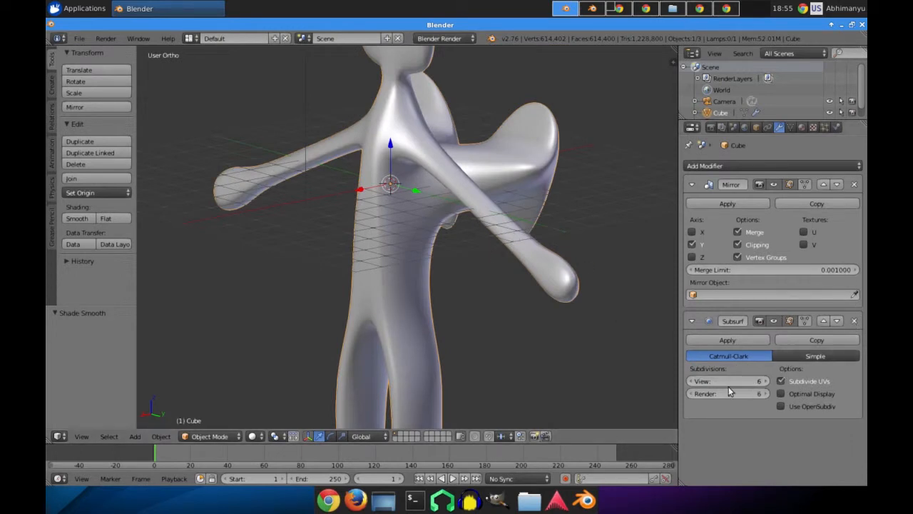
pyautogui.click(691, 381)
pyautogui.click(690, 381)
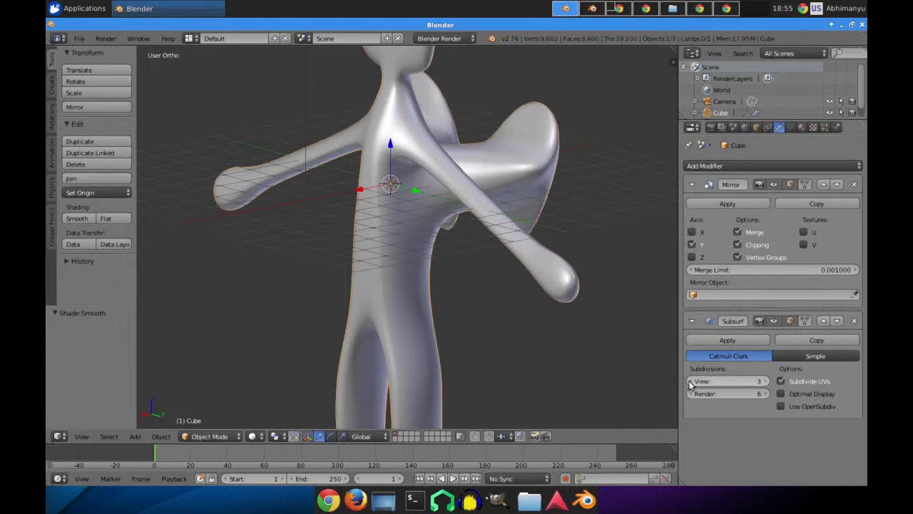
pyautogui.click(690, 381)
pyautogui.click(690, 381)
pyautogui.click(691, 394)
pyautogui.click(691, 395)
pyautogui.click(691, 395)
# Delete the smoothed figure from the scene.
pyautogui.moveTo(403, 258); pyautogui.dragTo(453, 263, button='middle')
pyautogui.scroll(-4, 453, 264)
pyautogui.press('x')
pyautogui.click(447, 265)
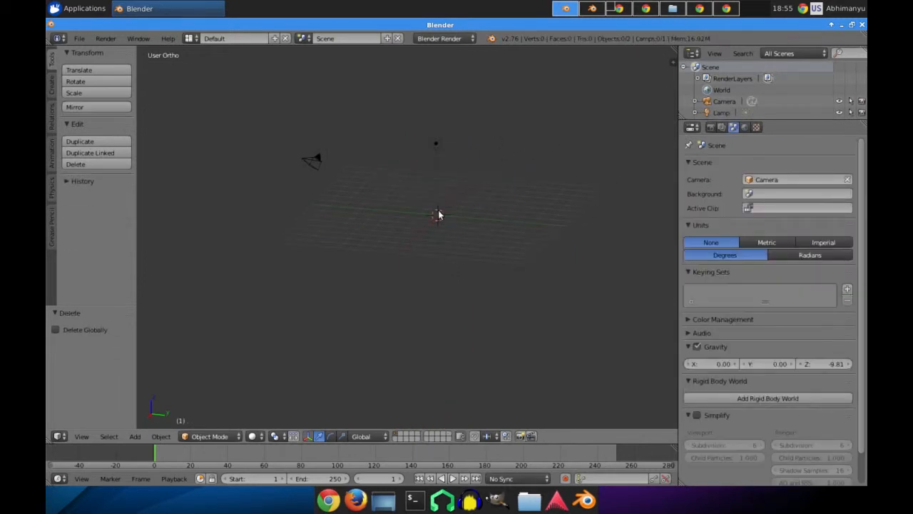
# Add a cube mesh at the 3D cursor and give it a Multiresolution modifier.
pyautogui.hotkey('shift', 'a')
pyautogui.moveTo(439, 211)
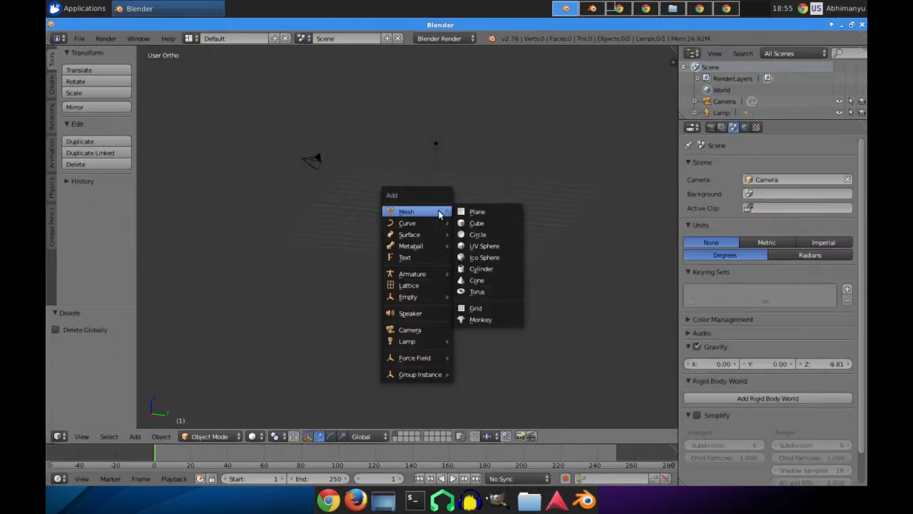
pyautogui.click(475, 223)
pyautogui.click(769, 164)
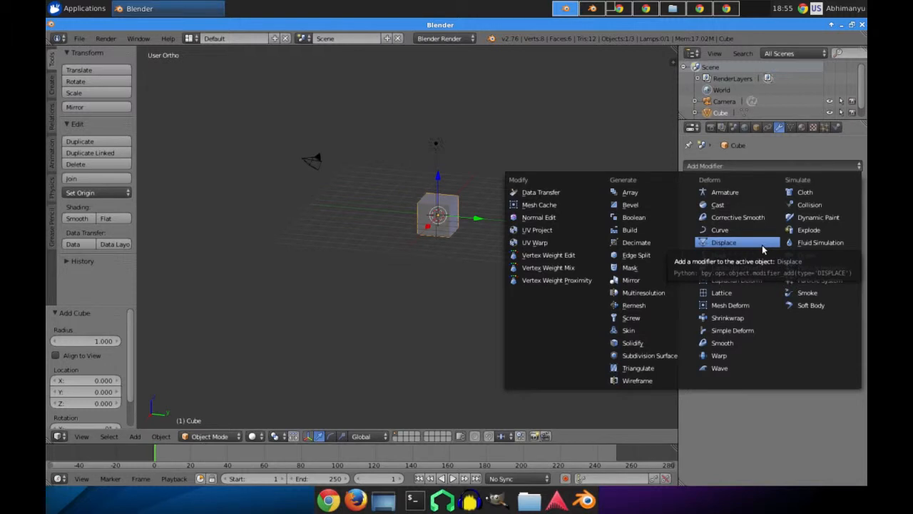
pyautogui.click(639, 290)
pyautogui.scroll(4, 485, 240)
pyautogui.keyDown('shift'); pyautogui.moveTo(495, 201); pyautogui.dragTo(447, 251, button='middle'); pyautogui.keyUp('shift')
pyautogui.scroll(2, 449, 249)
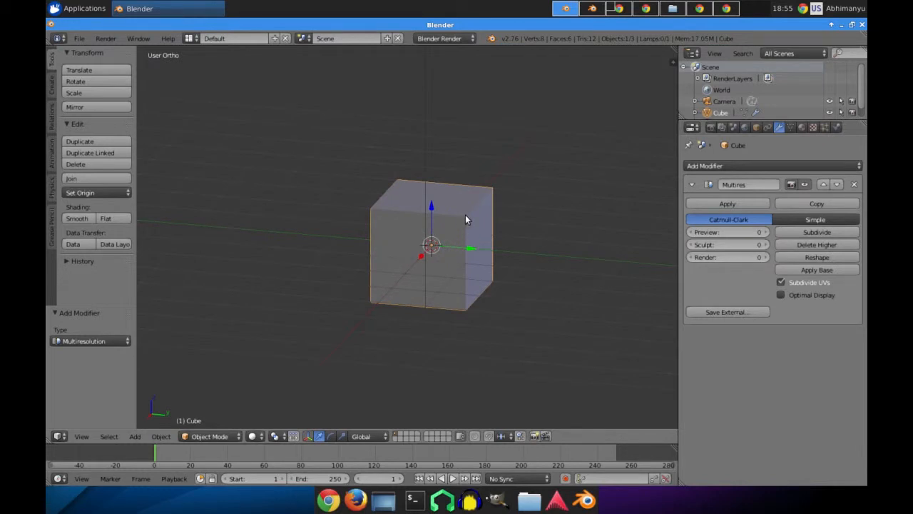
pyautogui.scroll(-3, 465, 214)
pyautogui.scroll(2, 465, 218)
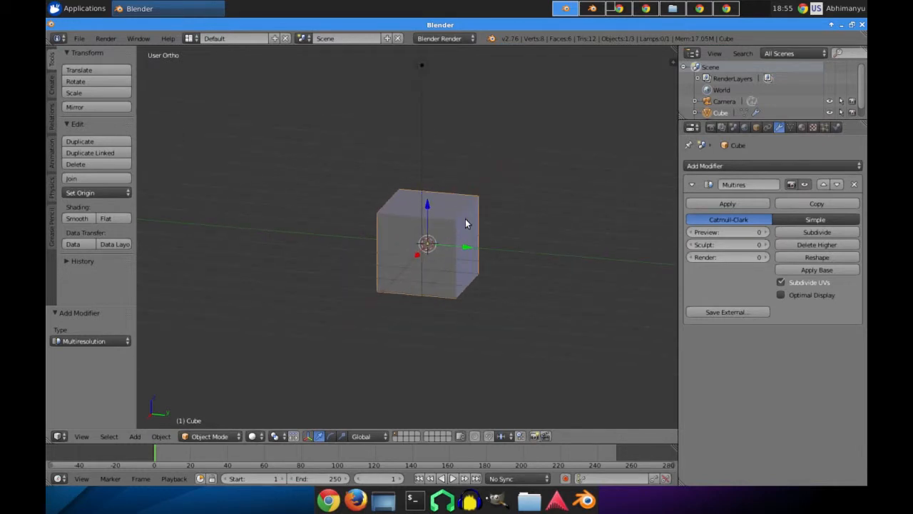
# Replace the cube with a Monkey mesh at the 3D cursor.
pyautogui.press('x')
pyautogui.click(465, 221)
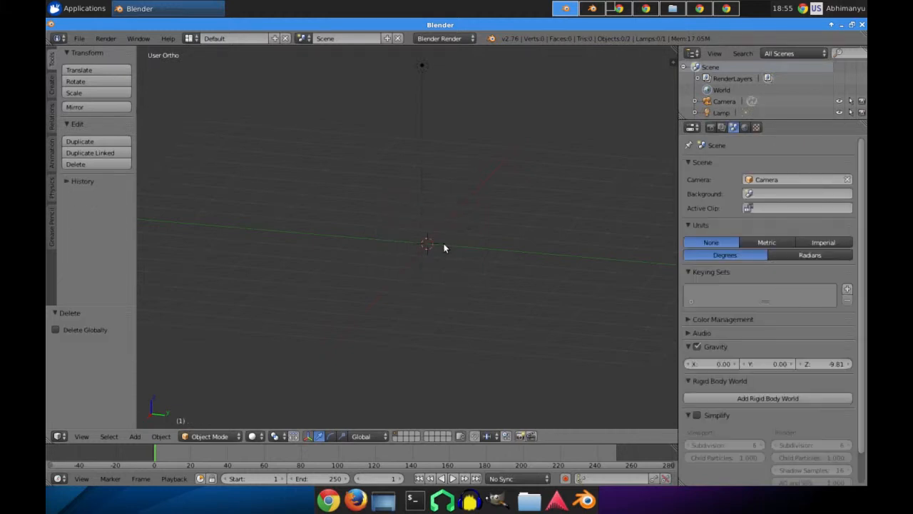
pyautogui.hotkey('shift', 'a')
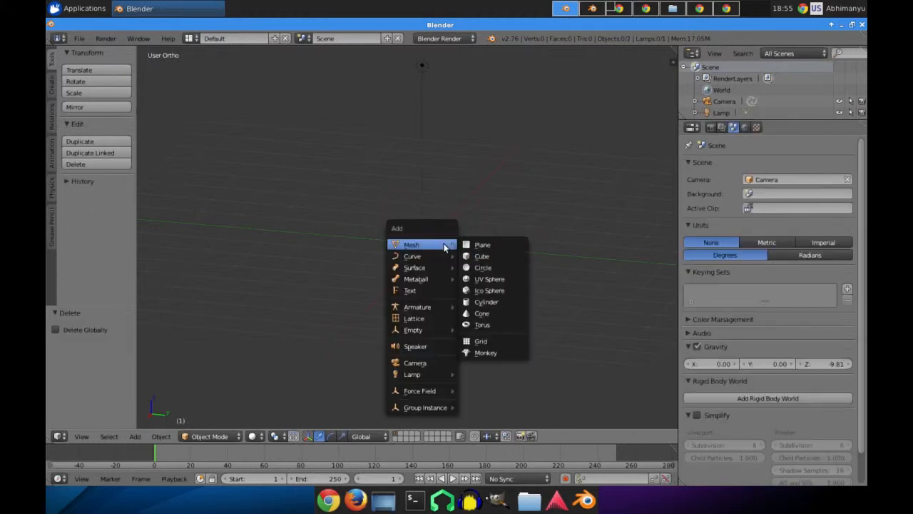
pyautogui.click(480, 351)
pyautogui.scroll(5, 467, 274)
pyautogui.moveTo(465, 269); pyautogui.dragTo(258, 275, button='middle')
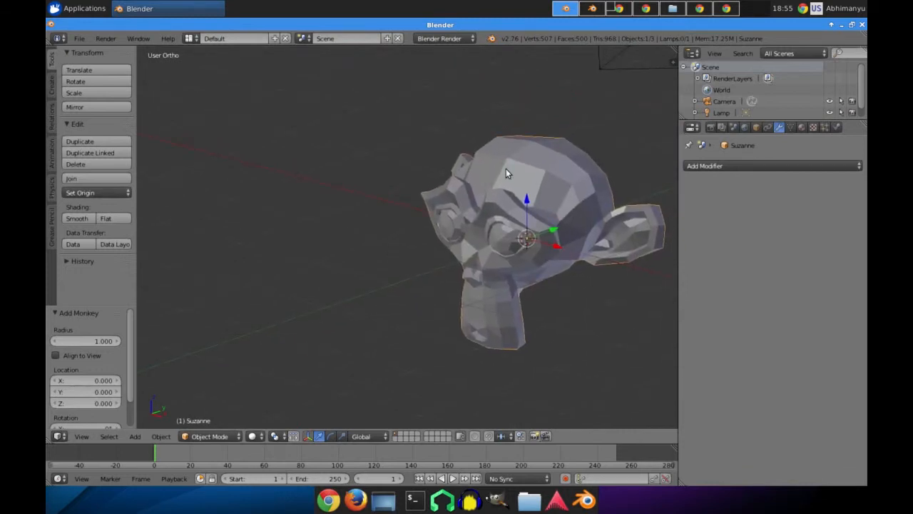
# Add a Multiresolution modifier with Catmull-Clark to the monkey head and subdivide it once.
pyautogui.click(741, 167)
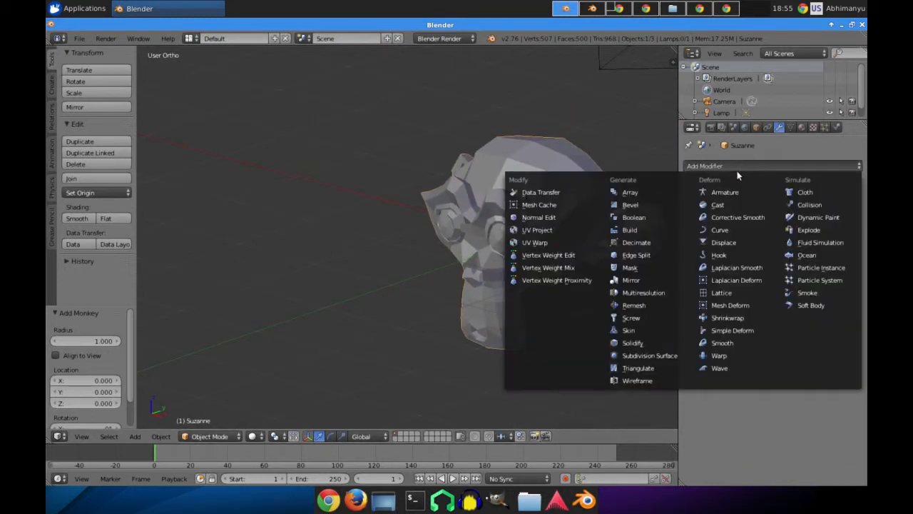
pyautogui.click(662, 292)
pyautogui.moveTo(464, 279); pyautogui.dragTo(413, 287, button='middle')
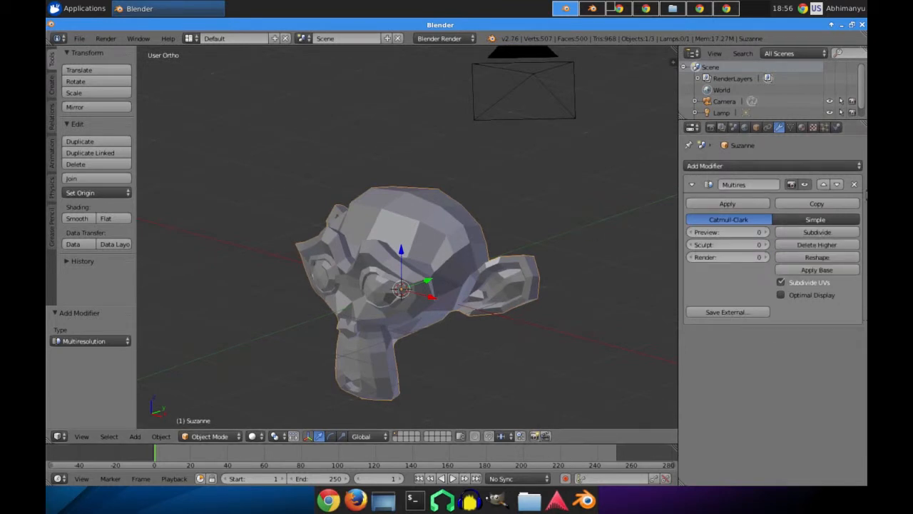
pyautogui.click(808, 232)
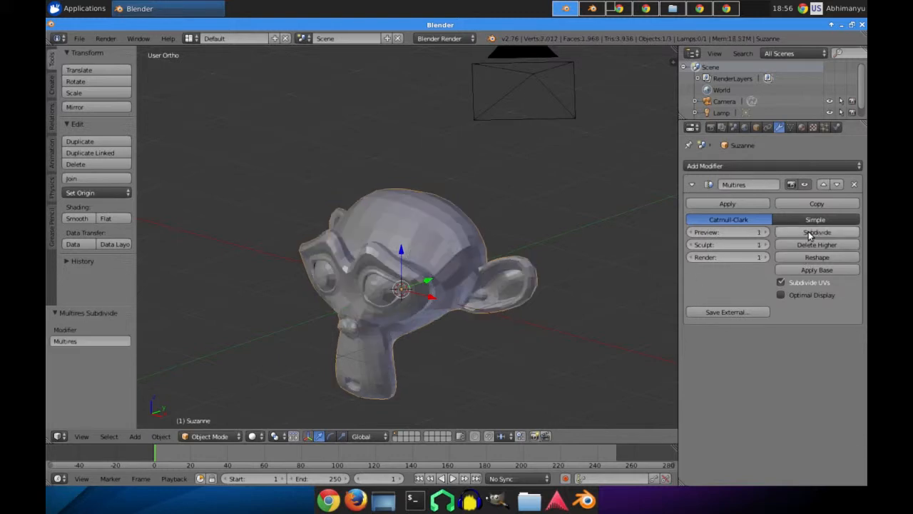
pyautogui.scroll(5, 534, 266)
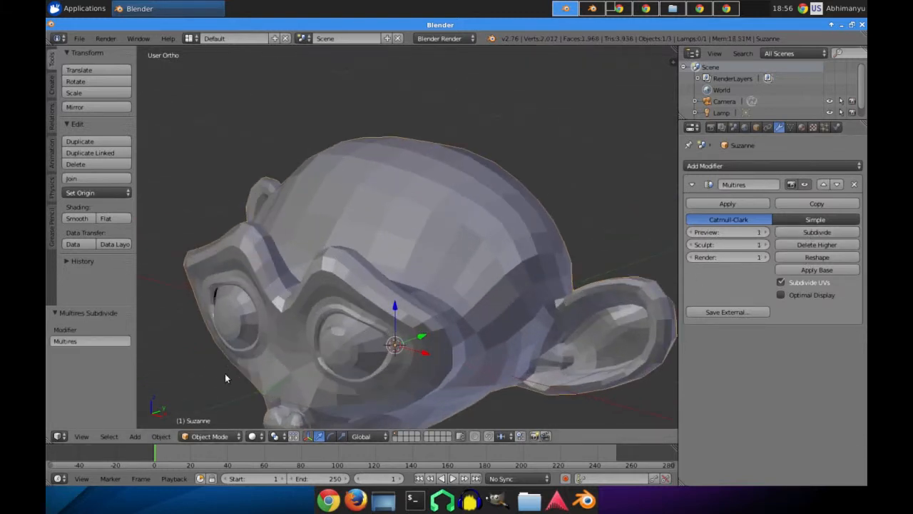
# Switch Suzanne to Sculpt Mode and choose the SculptDraw brush.
pyautogui.click(214, 436)
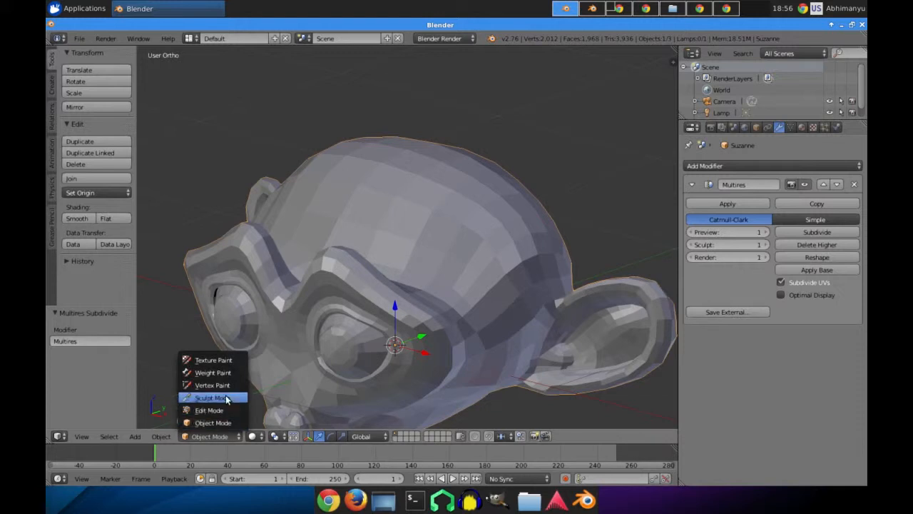
pyautogui.moveTo(413, 260); pyautogui.dragTo(218, 238, button='middle')
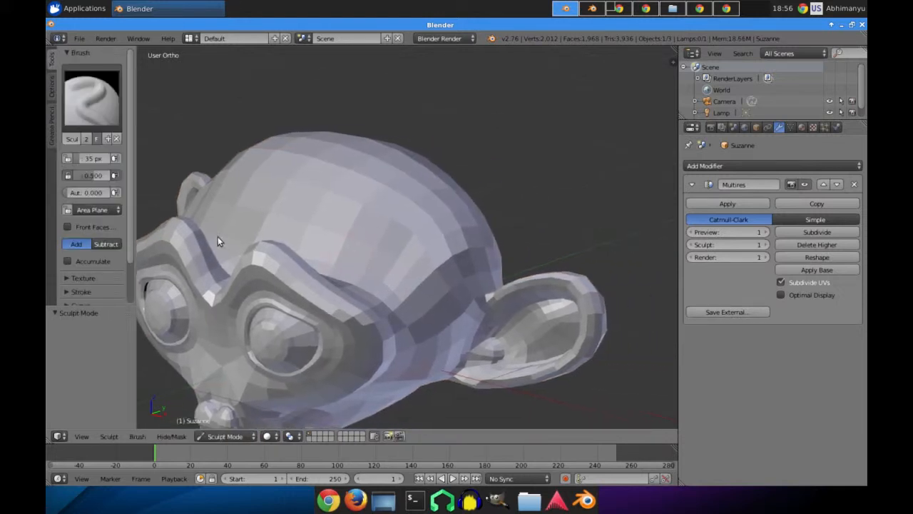
pyautogui.click(112, 108)
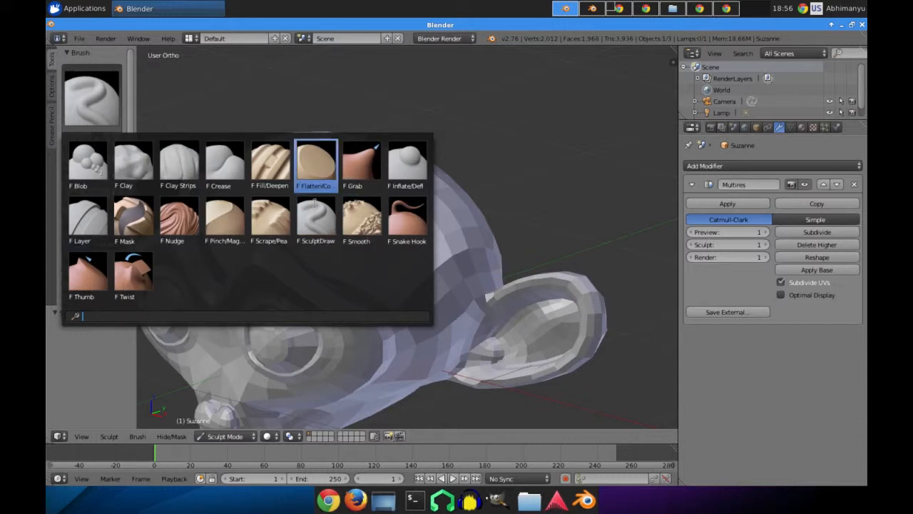
pyautogui.click(317, 227)
# Raise the side of the forehead with draw strokes and set the brush radius to 82 px.
pyautogui.scroll(5, 350, 233)
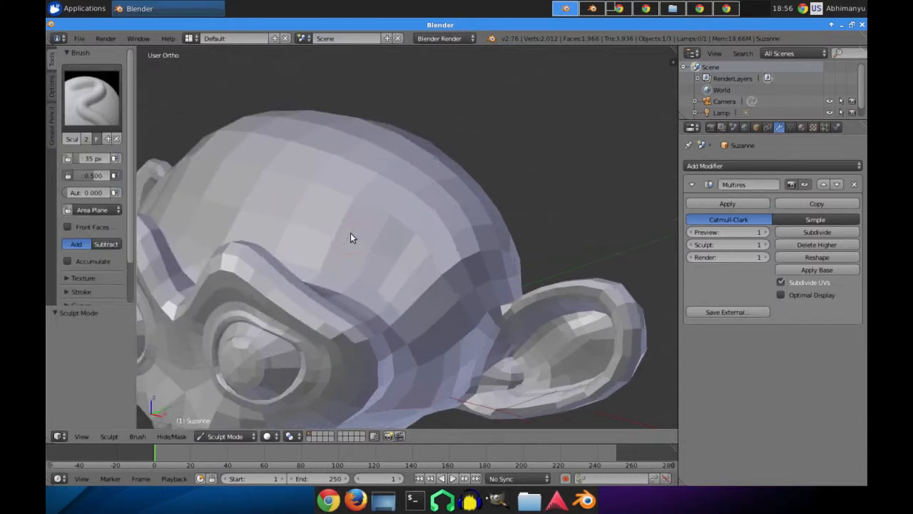
pyautogui.moveTo(361, 261)
pyautogui.mouseDown()
pyautogui.moveTo(442, 240)
pyautogui.moveTo(419, 259)
pyautogui.moveTo(445, 223)
pyautogui.mouseUp()
pyautogui.scroll(-4, 463, 202)
pyautogui.moveTo(463, 202); pyautogui.dragTo(354, 257, button='middle')
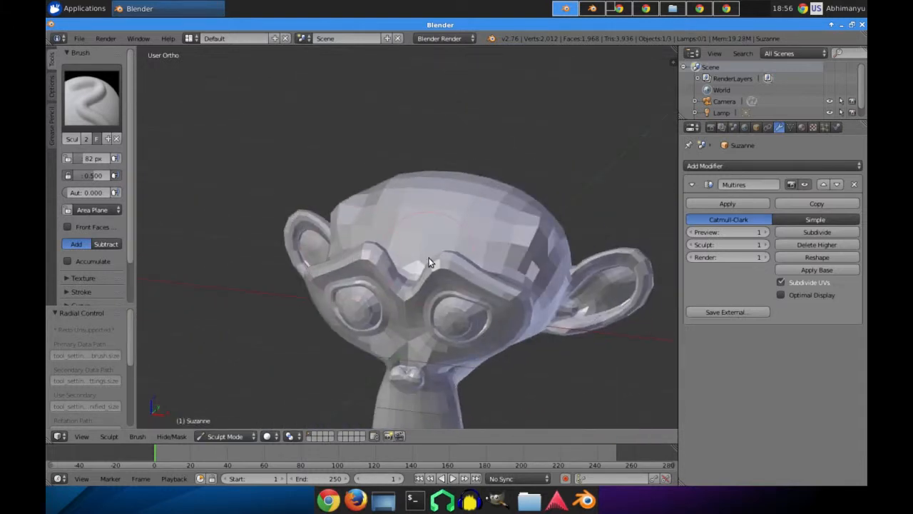
# Switch to perspective view and examine the sculpted area on the side of the head.
pyautogui.press('KP_5')
pyautogui.scroll(-6, 473, 246)
pyautogui.moveTo(473, 246)
pyautogui.mouseDown(button='middle')
pyautogui.moveTo(428, 252)
pyautogui.moveTo(451, 245)
pyautogui.moveTo(518, 259)
pyautogui.moveTo(407, 260)
pyautogui.moveTo(373, 271)
pyautogui.moveTo(398, 247)
pyautogui.mouseUp(button='middle')
pyautogui.scroll(-2, 455, 241)
pyautogui.scroll(4, 409, 262)
pyautogui.scroll(2, 407, 260)
pyautogui.scroll(4, 389, 271)
pyautogui.moveTo(485, 316); pyautogui.dragTo(270, 230, button='middle')
pyautogui.moveTo(367, 219); pyautogui.dragTo(237, 236, button='middle')
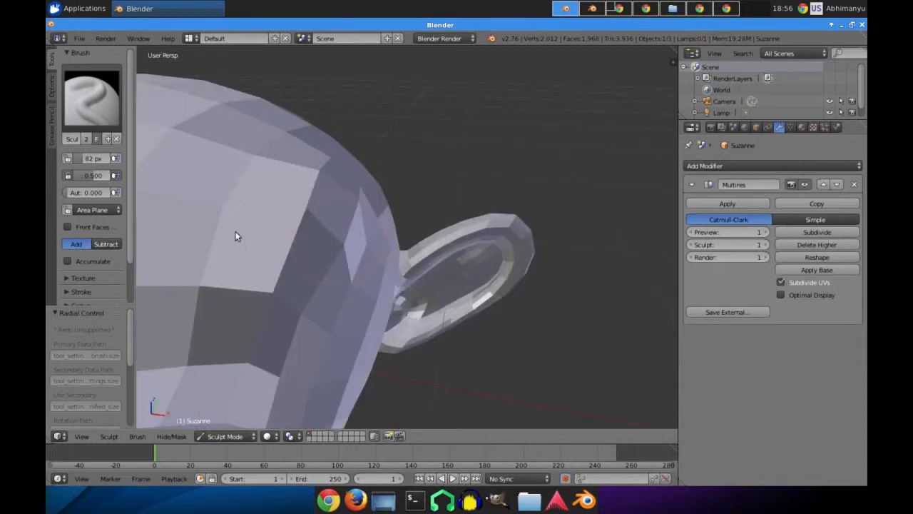
# Expand the Symmetry / Lock settings and sculpt bulges on both sides of the head with X mirroring.
pyautogui.scroll(-2, 104, 225)
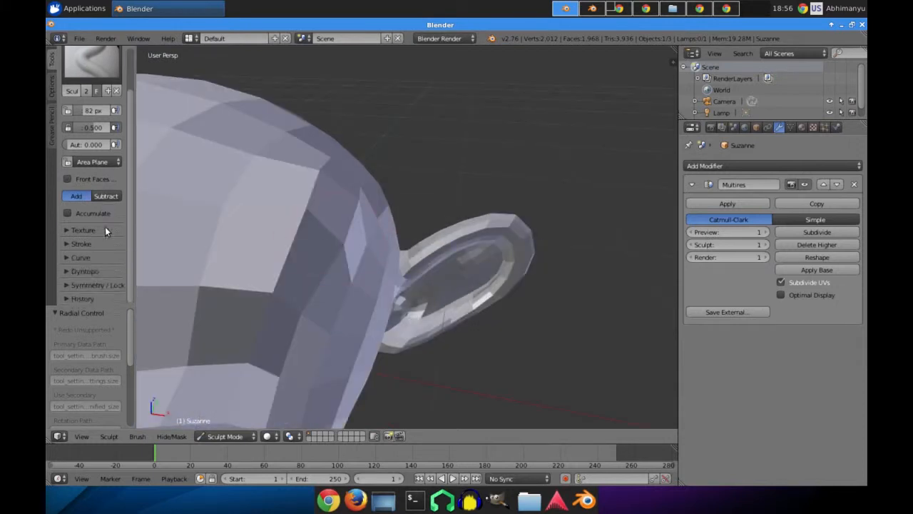
pyautogui.click(69, 285)
pyautogui.scroll(-4, 107, 287)
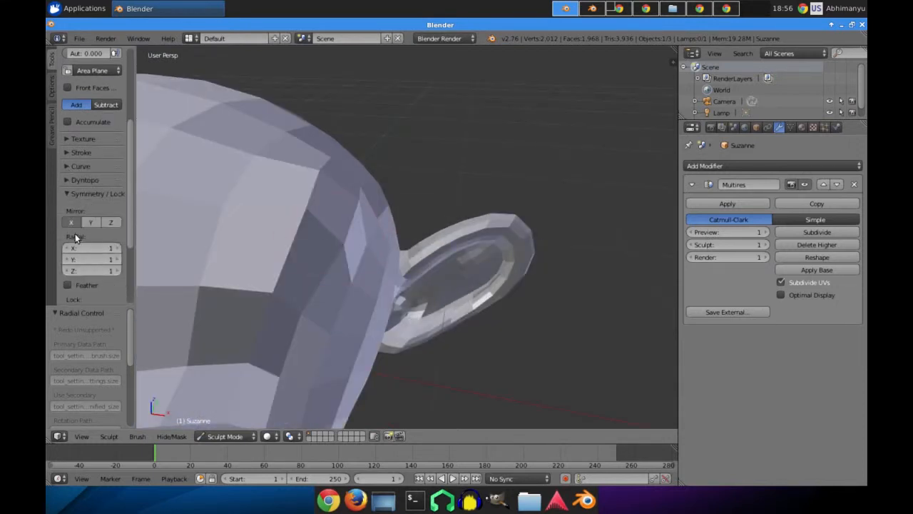
pyautogui.scroll(-6, 322, 246)
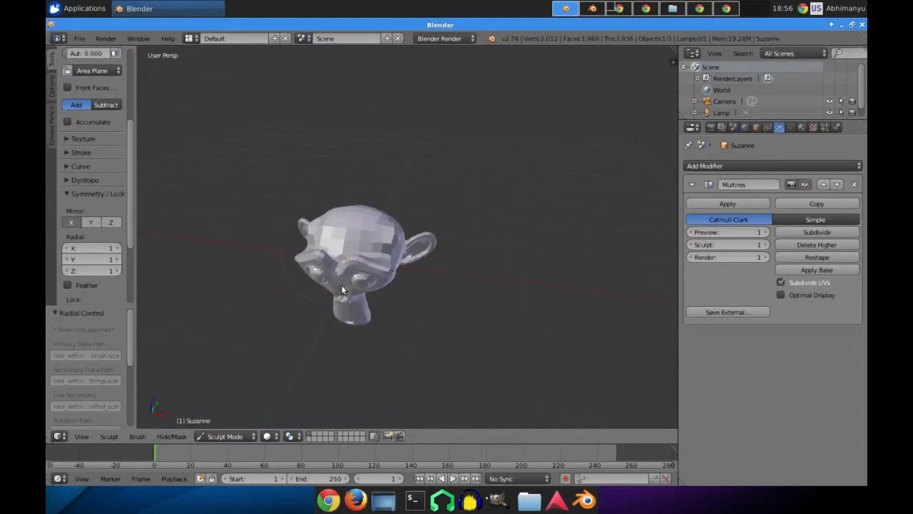
pyautogui.scroll(6, 321, 307)
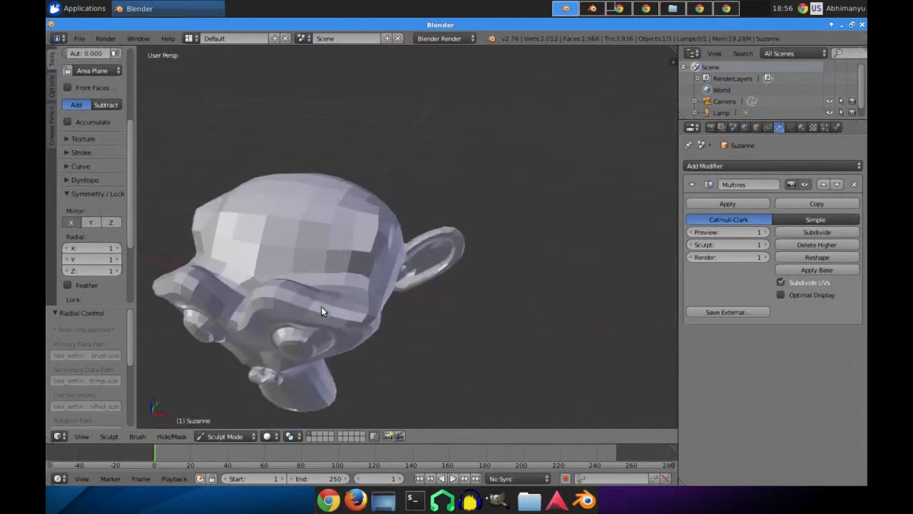
pyautogui.moveTo(209, 235); pyautogui.dragTo(350, 221, button='middle')
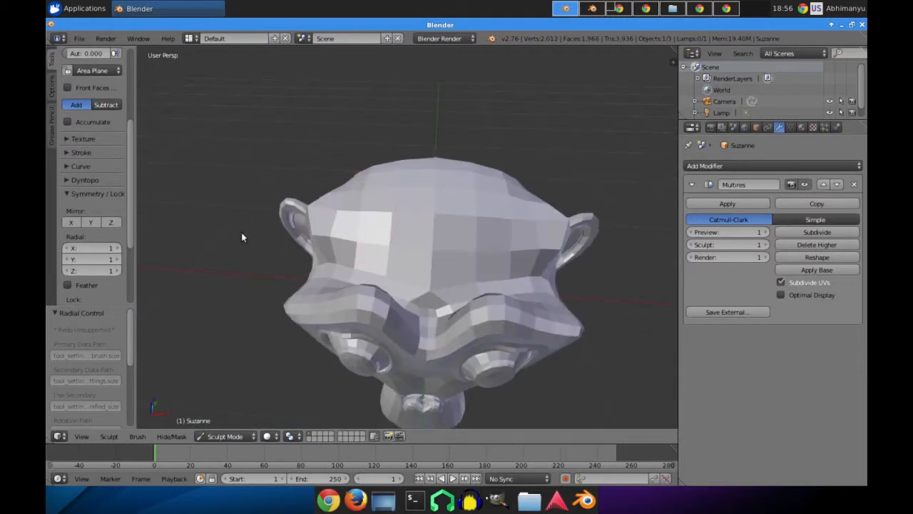
pyautogui.moveTo(478, 181); pyautogui.dragTo(84, 226, button='middle')
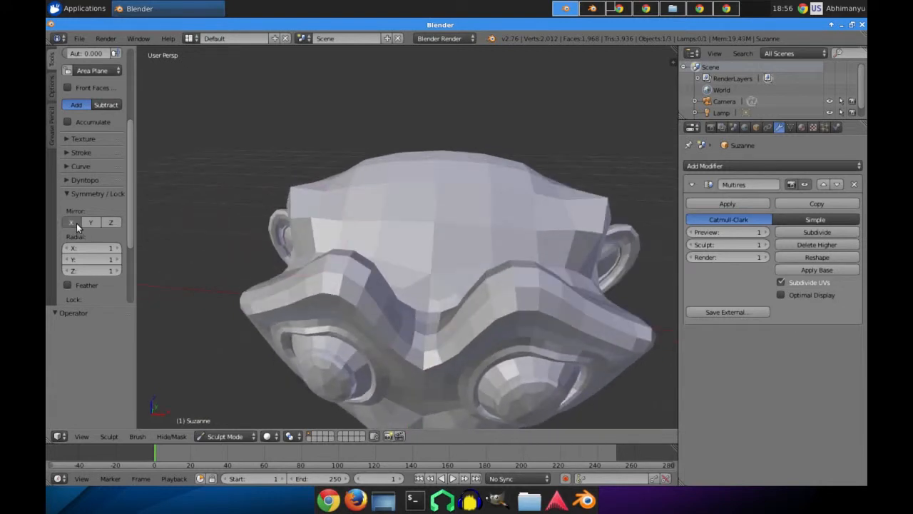
pyautogui.moveTo(279, 246); pyautogui.dragTo(112, 238, button='middle')
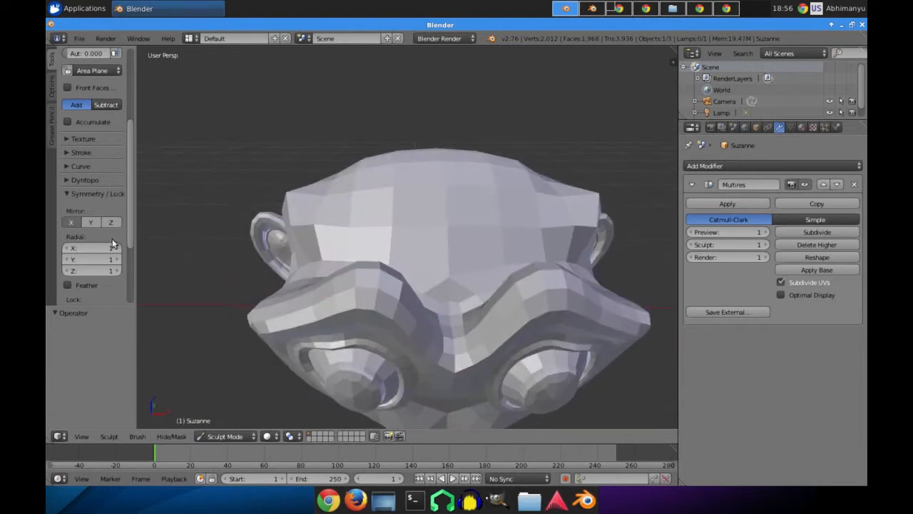
# Expand the Dyntopo settings and try enabling dynamic topology on the head.
pyautogui.click(68, 194)
pyautogui.click(77, 180)
pyautogui.moveTo(214, 235); pyautogui.dragTo(259, 299, button='middle')
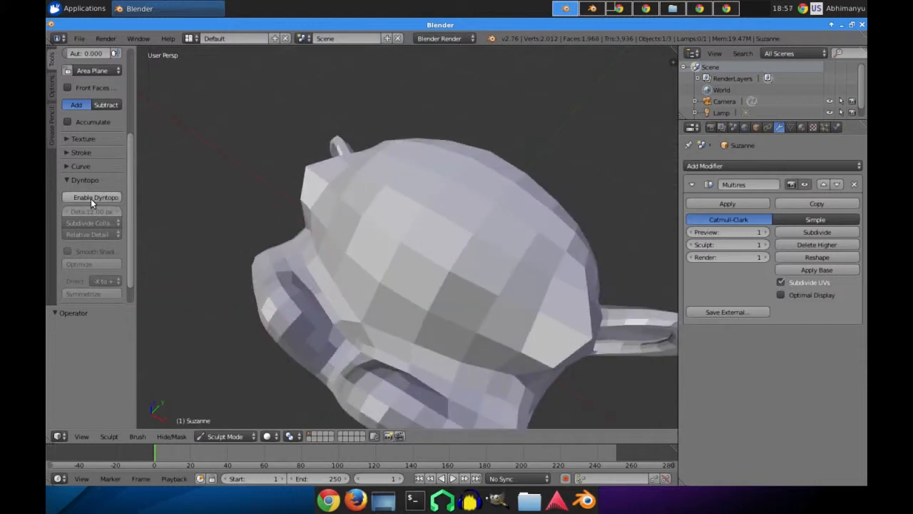
pyautogui.moveTo(372, 273); pyautogui.dragTo(360, 289, button='middle')
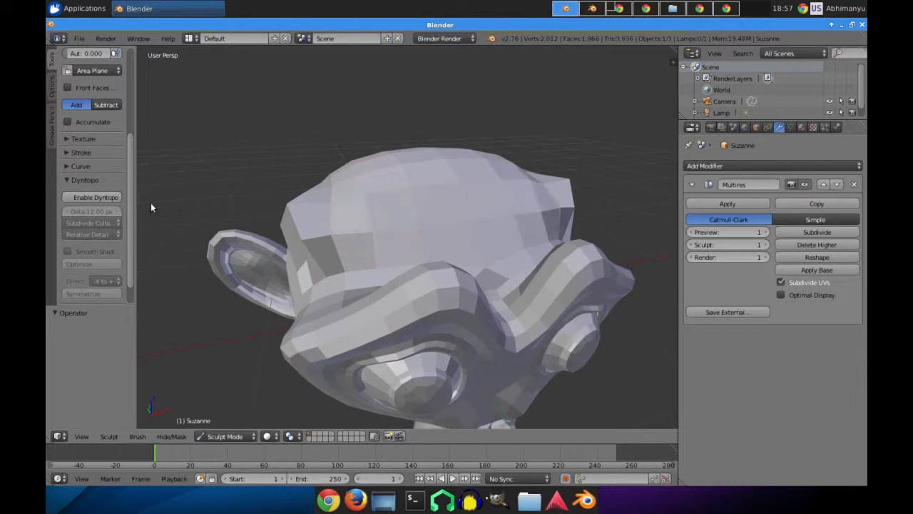
pyautogui.click(92, 197)
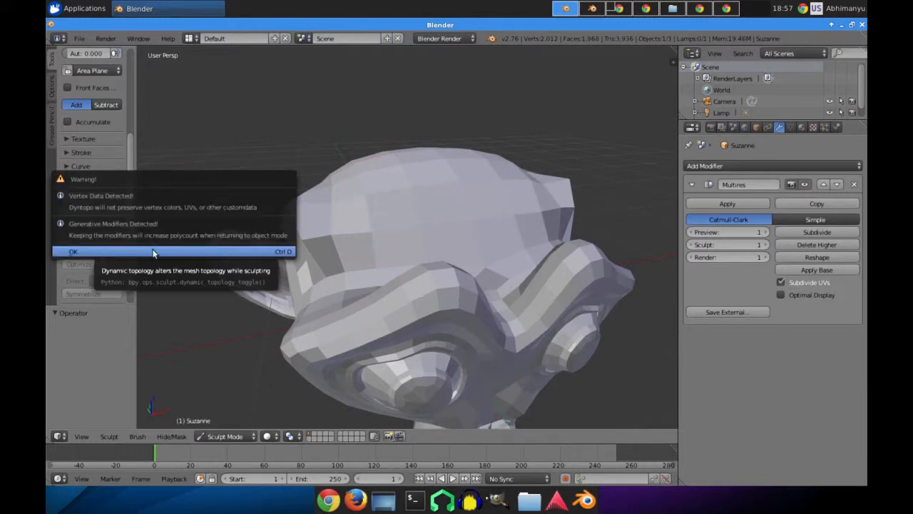
pyautogui.click(214, 250)
pyautogui.moveTo(291, 249); pyautogui.dragTo(419, 234, button='middle')
pyautogui.scroll(-3, 315, 238)
pyautogui.hotkey('ctrl', 'z')
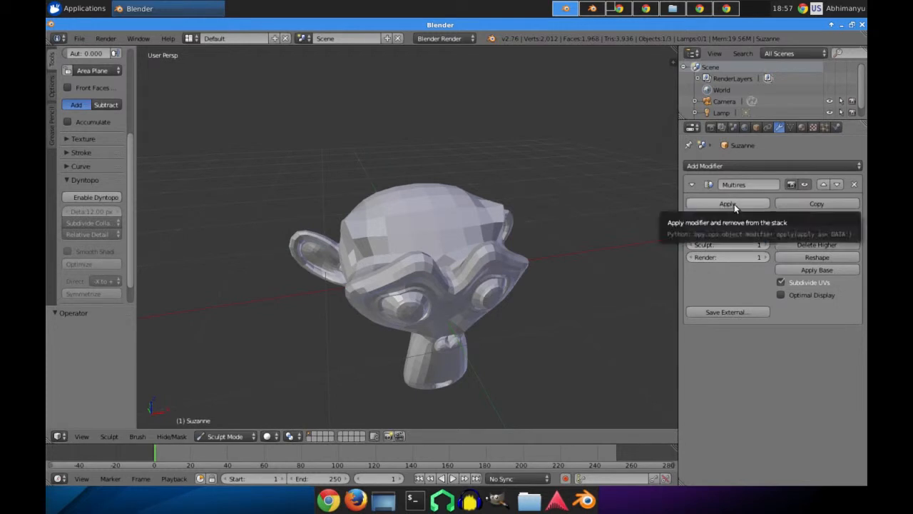
# Choose the Crease brush for sculpting the side of the head.
pyautogui.scroll(2, 390, 271)
pyautogui.moveTo(526, 272); pyautogui.dragTo(431, 290, button='middle')
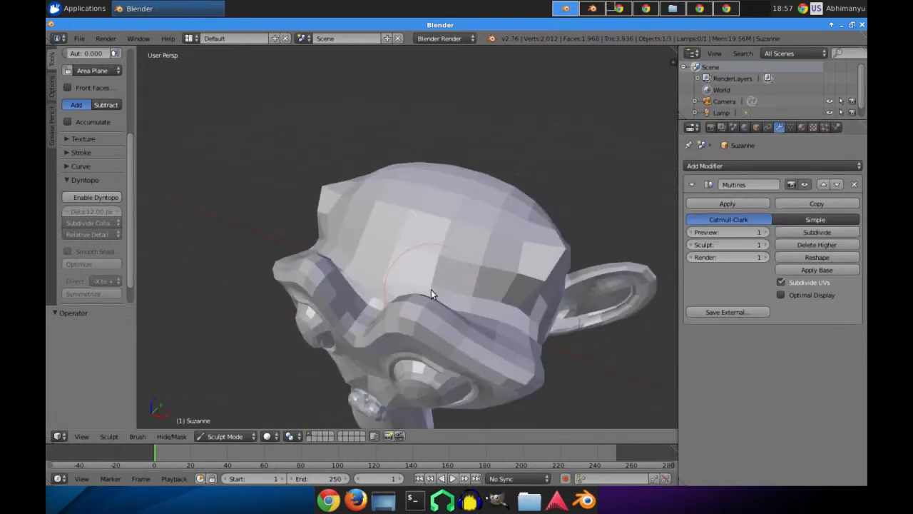
pyautogui.keyDown('shift'); pyautogui.moveTo(479, 257); pyautogui.dragTo(385, 282, button='middle'); pyautogui.keyUp('shift')
pyautogui.scroll(5, 85, 162)
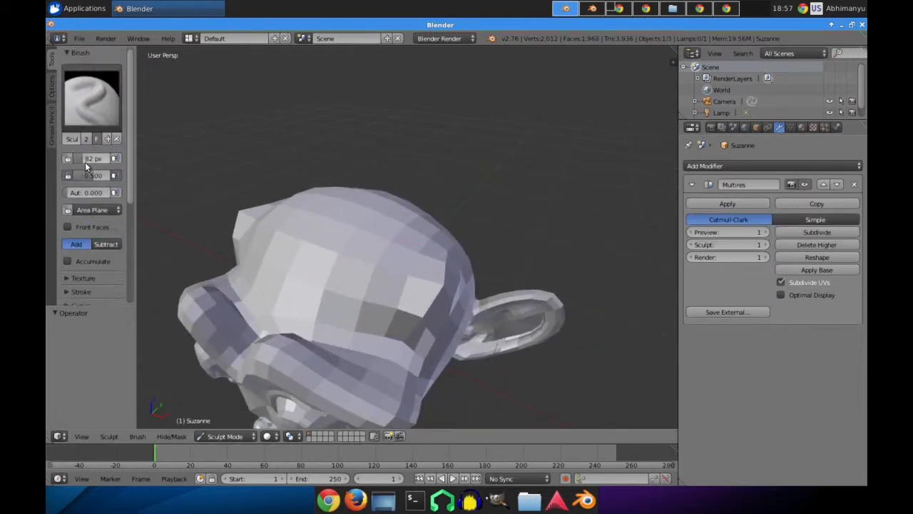
pyautogui.click(92, 96)
pyautogui.click(219, 158)
pyautogui.moveTo(285, 193); pyautogui.dragTo(490, 304, button='middle')
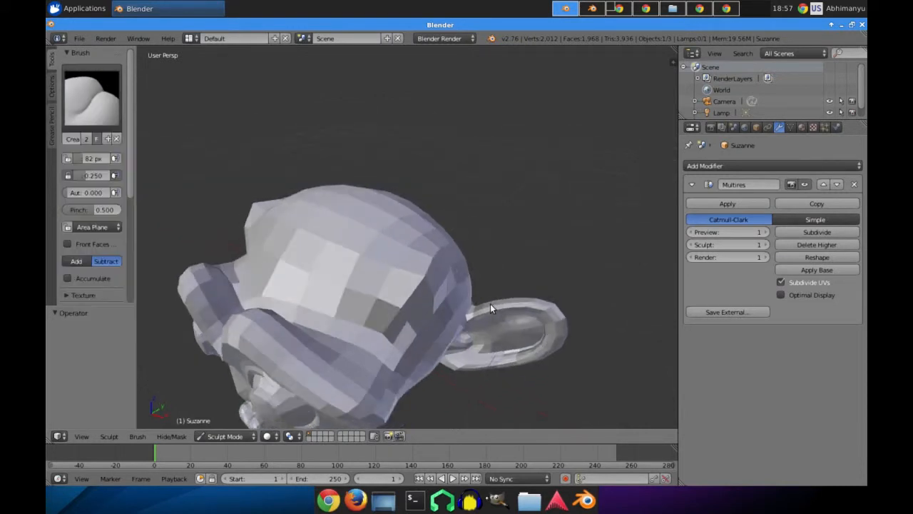
# Carve subtractive crease strokes into the side of the head above the ear.
pyautogui.scroll(2, 358, 324)
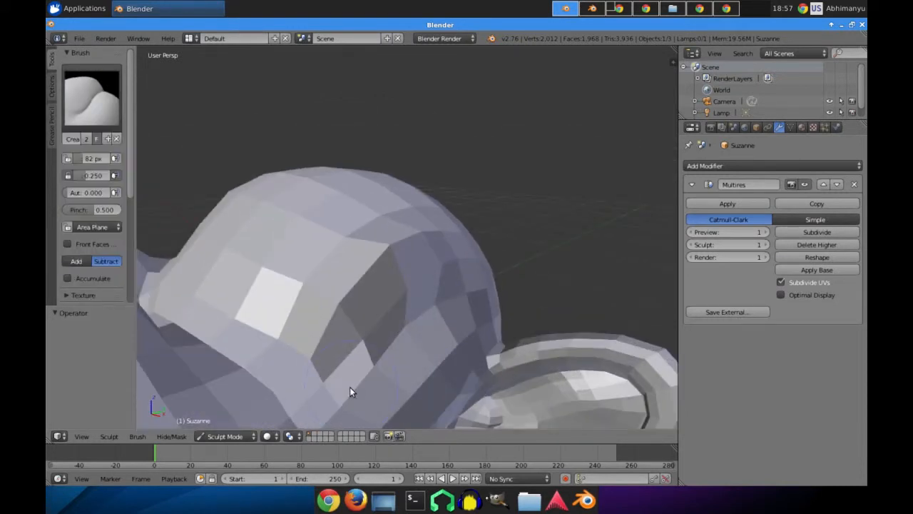
pyautogui.scroll(-5, 388, 276)
pyautogui.moveTo(388, 276)
pyautogui.mouseDown()
pyautogui.moveTo(408, 280)
pyautogui.moveTo(375, 277)
pyautogui.mouseUp()
pyautogui.moveTo(375, 277)
pyautogui.mouseDown(button='middle')
pyautogui.moveTo(437, 304)
pyautogui.moveTo(449, 281)
pyautogui.moveTo(453, 294)
pyautogui.mouseUp(button='middle')
pyautogui.moveTo(453, 292); pyautogui.dragTo(422, 249)
pyautogui.moveTo(427, 273); pyautogui.dragTo(395, 291, button='middle')
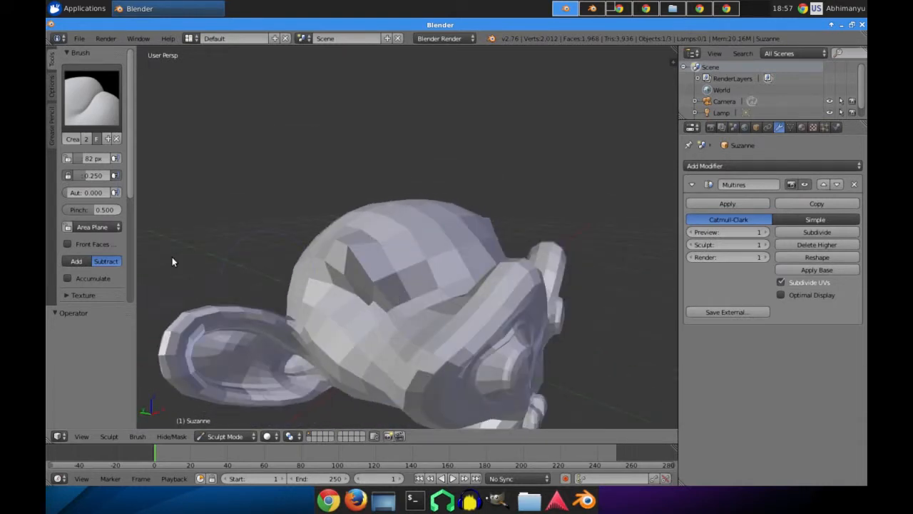
# Choose the Smooth brush and smooth the creased area on the side of the head.
pyautogui.click(107, 98)
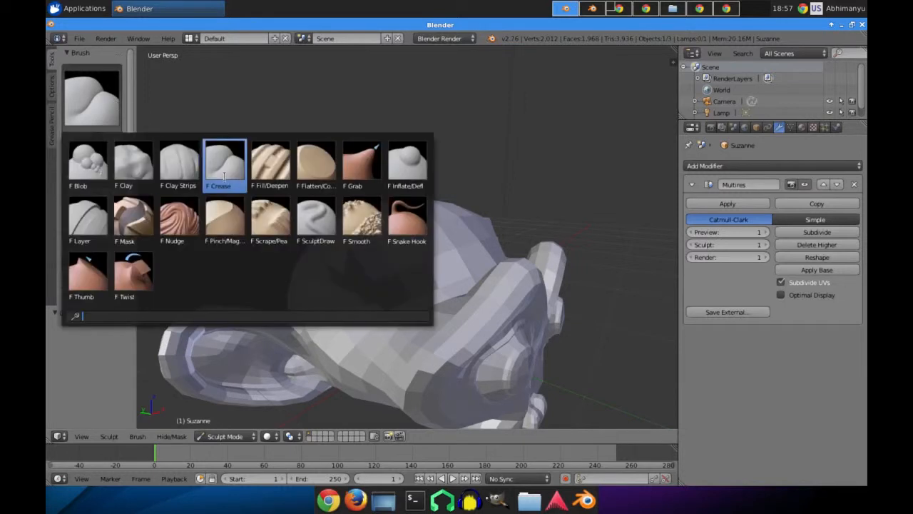
pyautogui.click(378, 233)
pyautogui.scroll(5, 378, 281)
pyautogui.moveTo(274, 265)
pyautogui.mouseDown()
pyautogui.moveTo(312, 332)
pyautogui.moveTo(271, 329)
pyautogui.moveTo(321, 367)
pyautogui.mouseUp()
pyautogui.scroll(-3, 600, 334)
pyautogui.moveTo(601, 333); pyautogui.dragTo(396, 304, button='middle')
pyautogui.scroll(3, 396, 304)
pyautogui.moveTo(366, 331)
pyautogui.mouseDown(button='middle')
pyautogui.moveTo(414, 208)
pyautogui.moveTo(445, 265)
pyautogui.moveTo(435, 227)
pyautogui.mouseUp(button='middle')
# Choose the Grab brush and pull the peaks of the brows down in the front orthographic view.
pyautogui.click(91, 96)
pyautogui.click(360, 164)
pyautogui.scroll(-3, 385, 242)
pyautogui.press('KP_1')
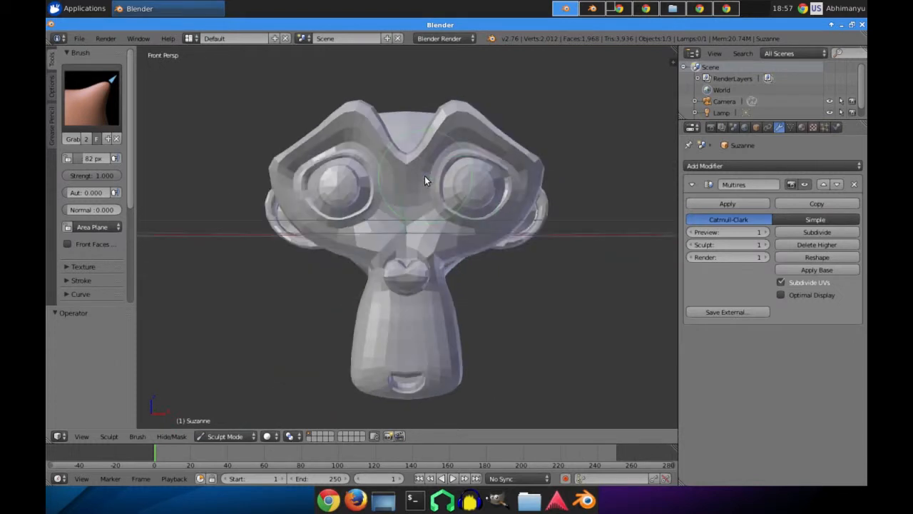
pyautogui.scroll(6, 443, 173)
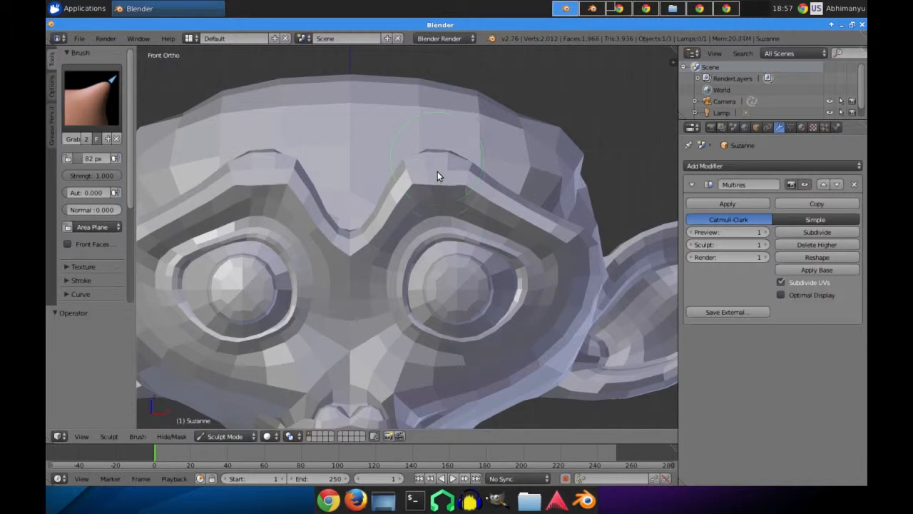
pyautogui.moveTo(437, 165)
pyautogui.mouseDown()
pyautogui.moveTo(471, 186)
pyautogui.moveTo(433, 174)
pyautogui.moveTo(435, 184)
pyautogui.mouseUp()
# Set the brush radius to 184 px and narrow the eyes by pulling the lower lids up and upper lids down.
pyautogui.click(470, 187)
pyautogui.scroll(-3, 456, 236)
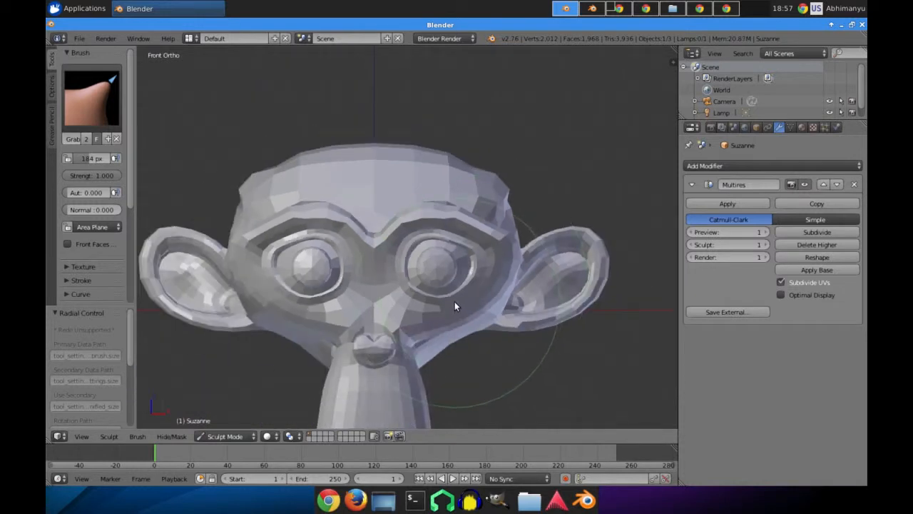
pyautogui.scroll(3, 454, 314)
pyautogui.moveTo(474, 350); pyautogui.dragTo(470, 327)
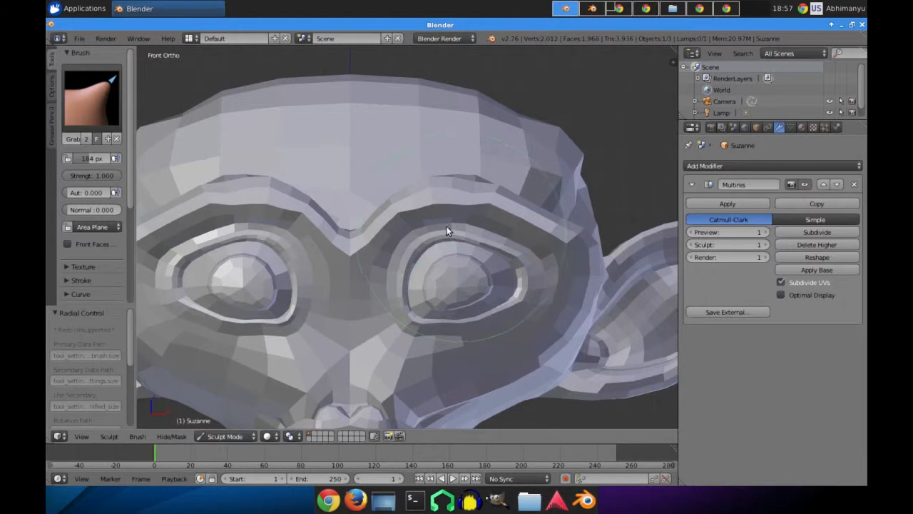
pyautogui.moveTo(440, 236); pyautogui.dragTo(441, 249)
pyautogui.scroll(-3, 437, 278)
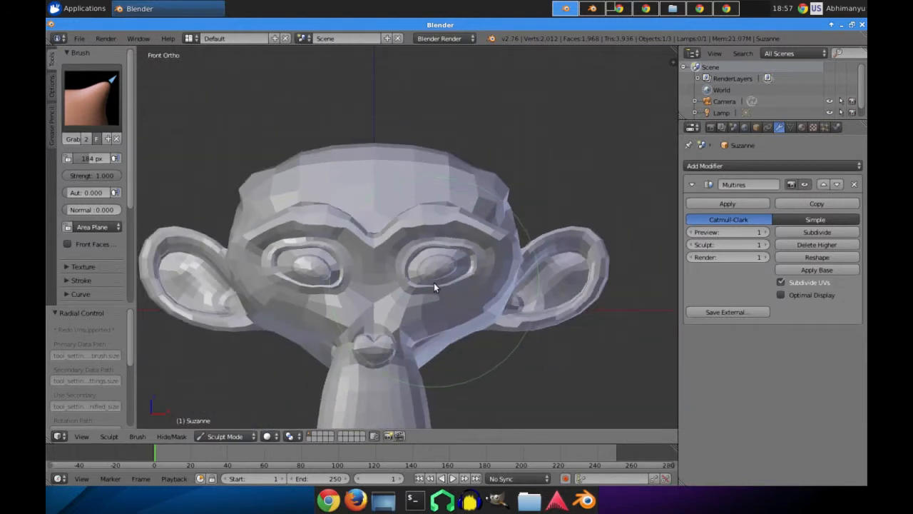
# Reshape the muzzle by raising the lower corners of the jaw and pulling its sides outward.
pyautogui.keyDown('shift'); pyautogui.moveTo(414, 293); pyautogui.dragTo(440, 206, button='middle'); pyautogui.keyUp('shift')
pyautogui.scroll(3, 435, 221)
pyautogui.keyDown('shift'); pyautogui.moveTo(416, 266); pyautogui.dragTo(394, 176, button='middle'); pyautogui.keyUp('shift')
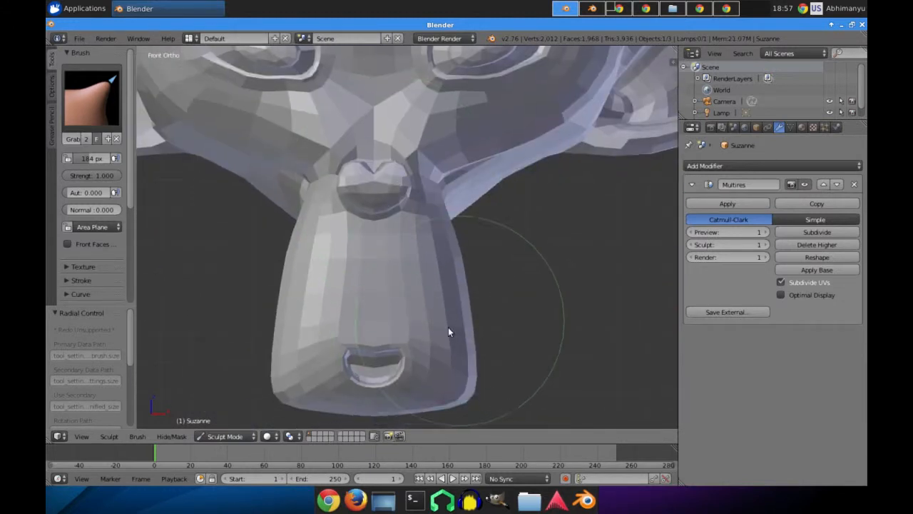
pyautogui.moveTo(463, 390); pyautogui.dragTo(465, 363)
pyautogui.moveTo(461, 294); pyautogui.dragTo(478, 294)
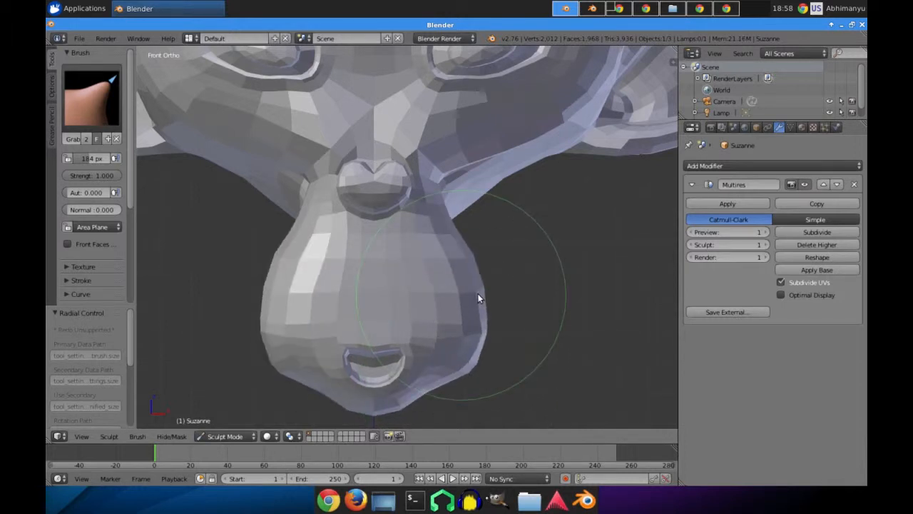
pyautogui.scroll(-3, 428, 257)
# Pull the lower edges of the cheeks down and outward beside the muzzle.
pyautogui.keyDown('shift'); pyautogui.moveTo(333, 201); pyautogui.dragTo(319, 232, button='middle'); pyautogui.keyUp('shift')
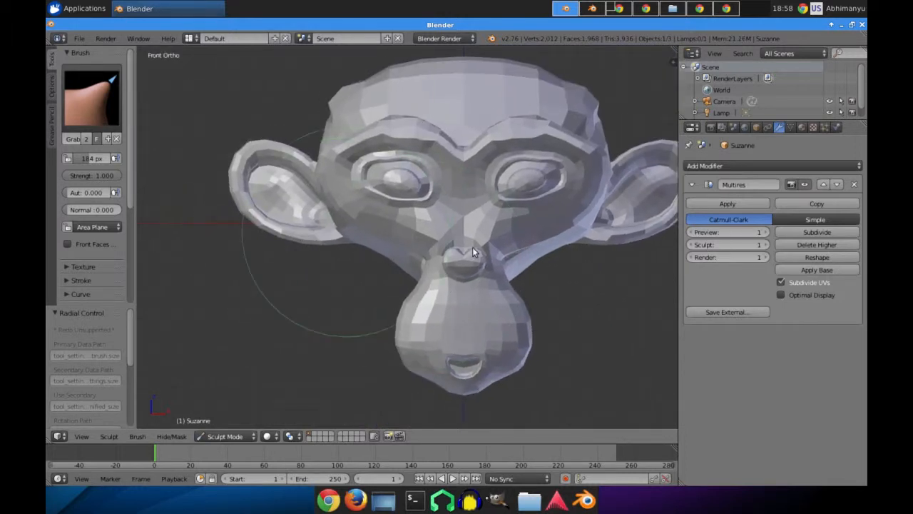
pyautogui.keyDown('shift'); pyautogui.moveTo(526, 250); pyautogui.dragTo(475, 305, button='middle'); pyautogui.keyUp('shift')
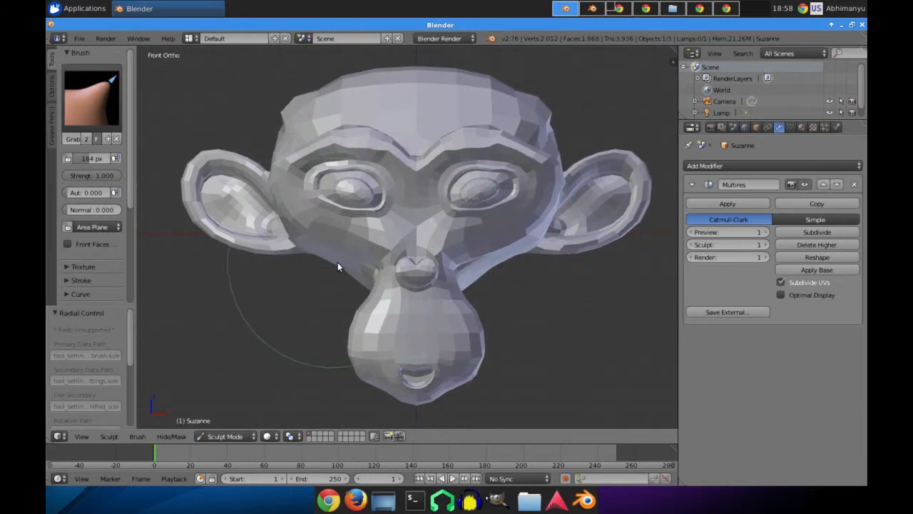
pyautogui.moveTo(333, 273); pyautogui.dragTo(328, 286)
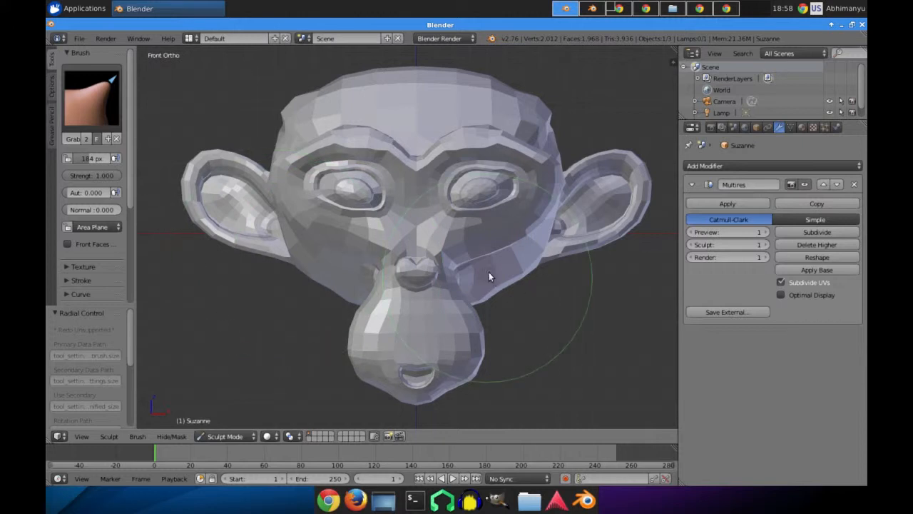
# Undo a first grab on the ear, adjust the brush radius and pull the ears inward toward the head.
pyautogui.keyDown('shift'); pyautogui.moveTo(613, 208); pyautogui.dragTo(478, 252, button='middle'); pyautogui.keyUp('shift')
pyautogui.moveTo(510, 218); pyautogui.dragTo(498, 221)
pyautogui.hotkey('ctrl', 'z')
pyautogui.press('f')
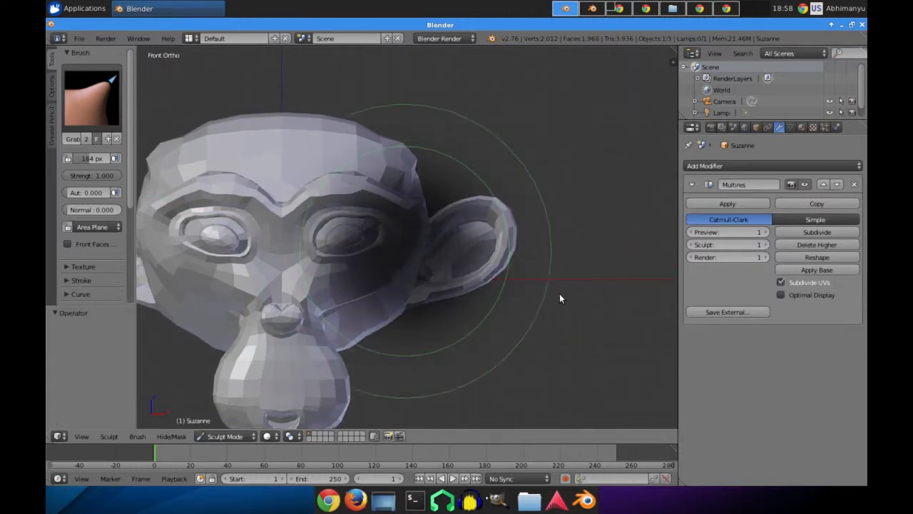
pyautogui.click(509, 271)
pyautogui.moveTo(510, 250); pyautogui.dragTo(468, 245)
# Switch Suzanne to Edit Mode.
pyautogui.moveTo(488, 248)
pyautogui.mouseDown(button='middle')
pyautogui.moveTo(292, 273)
pyautogui.moveTo(475, 241)
pyautogui.moveTo(425, 281)
pyautogui.mouseUp(button='middle')
pyautogui.press('Tab')
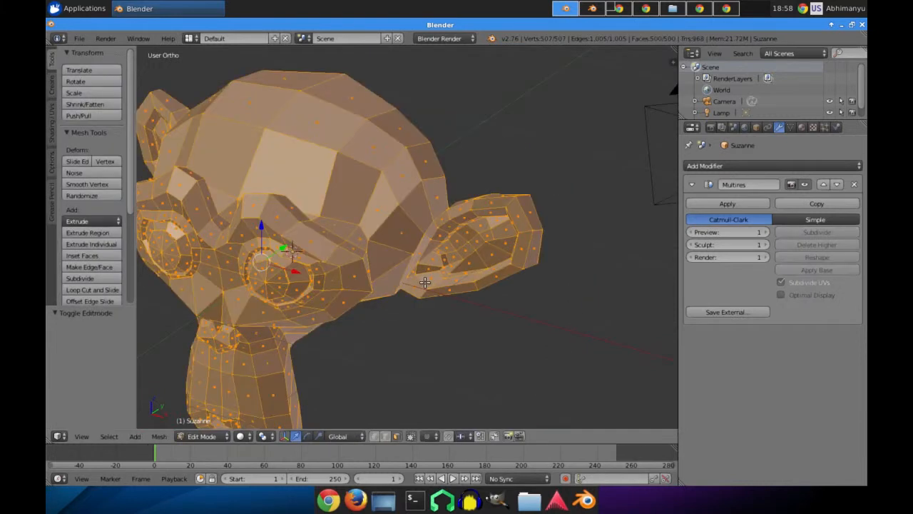
# Return Suzanne from Edit Mode to Sculpt Mode.
pyautogui.scroll(-4, 424, 282)
pyautogui.scroll(4, 424, 282)
pyautogui.press('Tab')
pyautogui.moveTo(322, 298); pyautogui.dragTo(438, 265, button='middle')
pyautogui.scroll(-5, 440, 266)
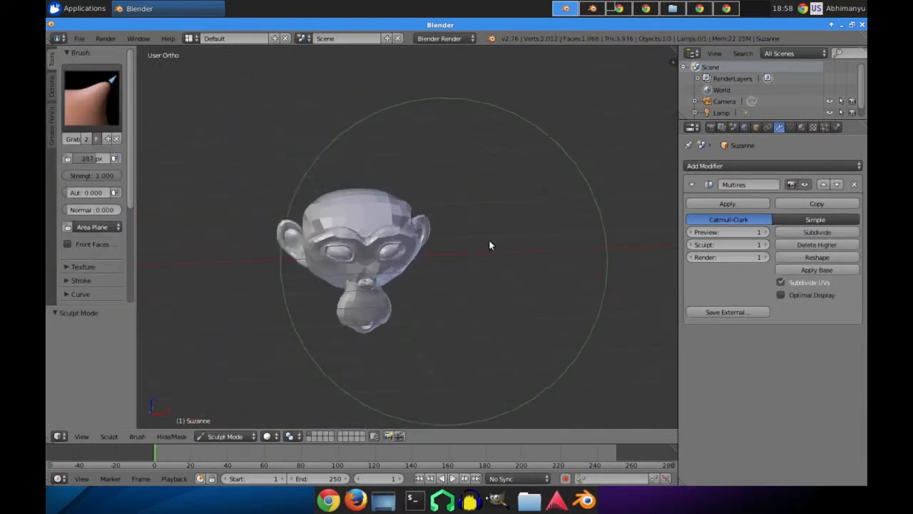
# Toggle the Multires modifier's viewport display repeatedly to compare the sculpted head with its base mesh.
pyautogui.click(804, 185)
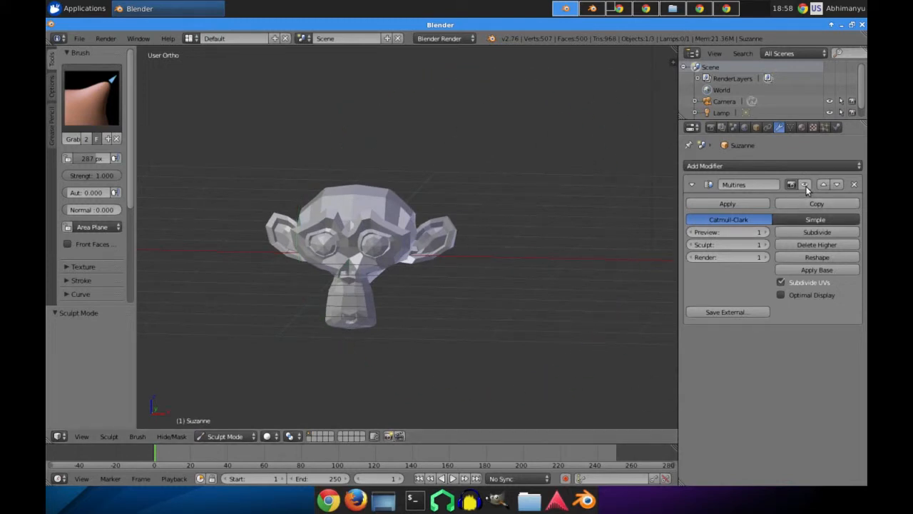
pyautogui.click(806, 184)
pyautogui.click(806, 186)
pyautogui.click(806, 186)
pyautogui.click(806, 186)
pyautogui.click(807, 186)
pyautogui.click(806, 186)
pyautogui.click(806, 186)
pyautogui.moveTo(463, 244); pyautogui.dragTo(396, 258, button='middle')
pyautogui.scroll(4, 396, 259)
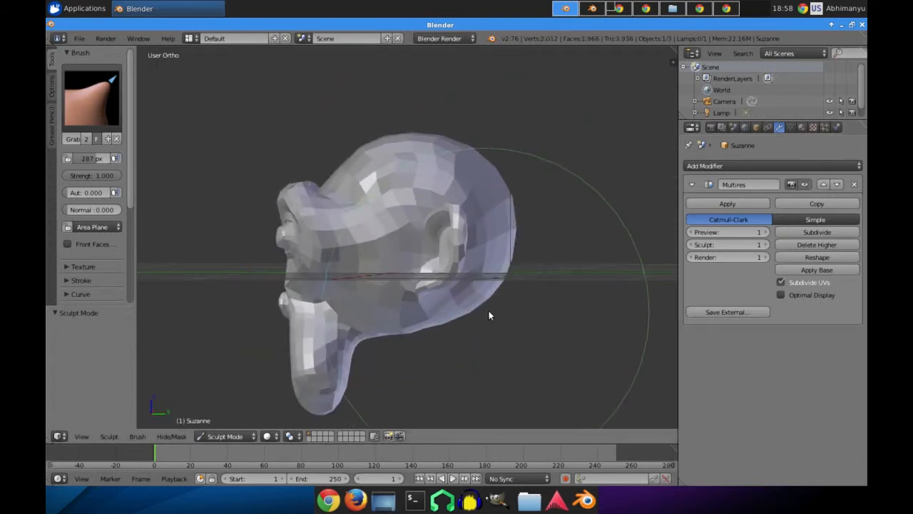
pyautogui.keyDown('shift'); pyautogui.moveTo(474, 316); pyautogui.dragTo(409, 228, button='middle'); pyautogui.keyUp('shift')
pyautogui.moveTo(421, 273)
pyautogui.mouseDown(button='middle')
pyautogui.moveTo(362, 227)
pyautogui.moveTo(349, 204)
pyautogui.moveTo(322, 200)
pyautogui.moveTo(433, 264)
pyautogui.moveTo(357, 215)
pyautogui.mouseUp(button='middle')
pyautogui.click(111, 105)
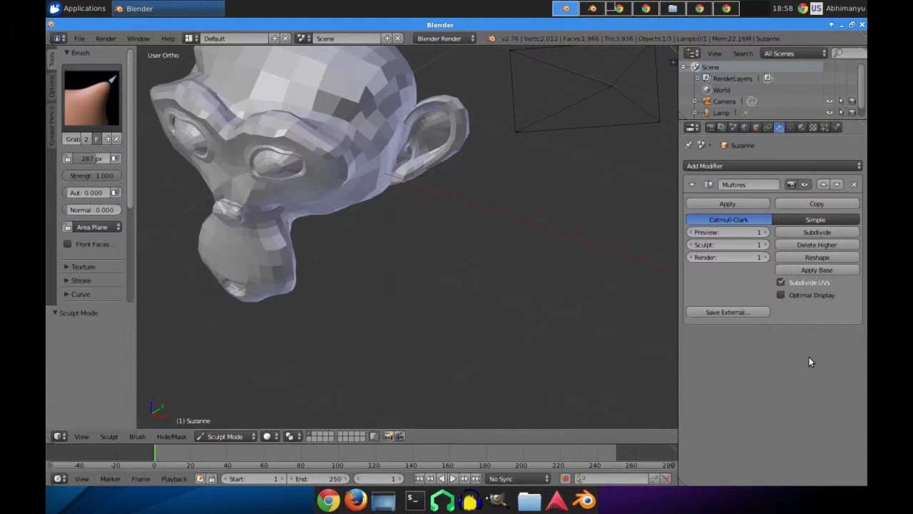
pyautogui.moveTo(347, 191); pyautogui.dragTo(232, 189, button='middle')
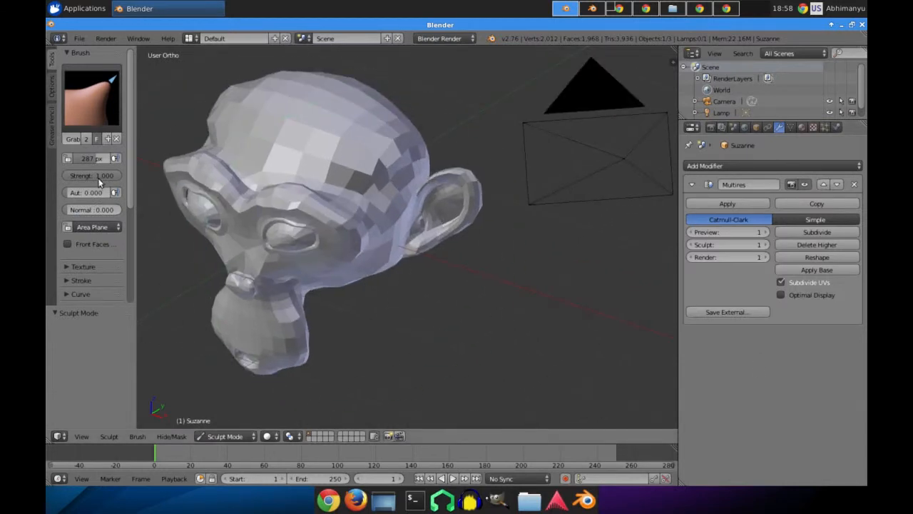
# Switch Suzanne to Object Mode, apply smooth shading and view the head from the front.
pyautogui.click(252, 437)
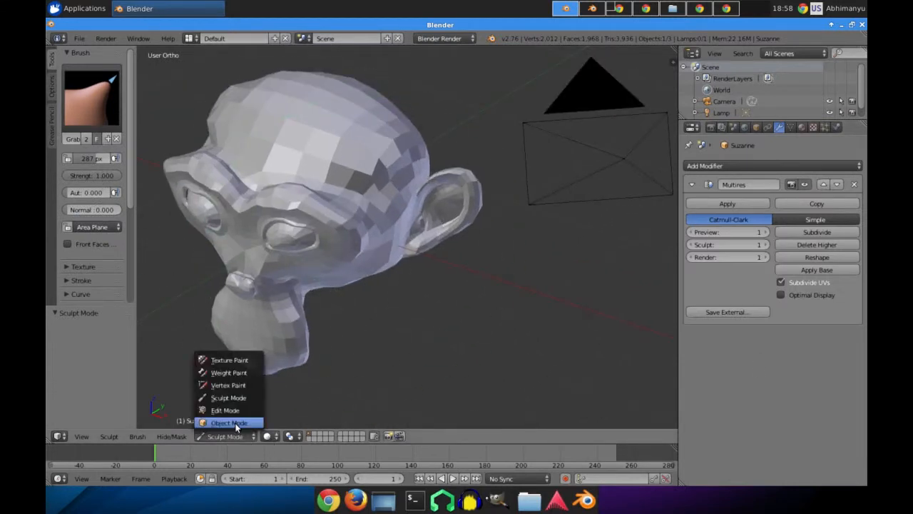
pyautogui.click(234, 425)
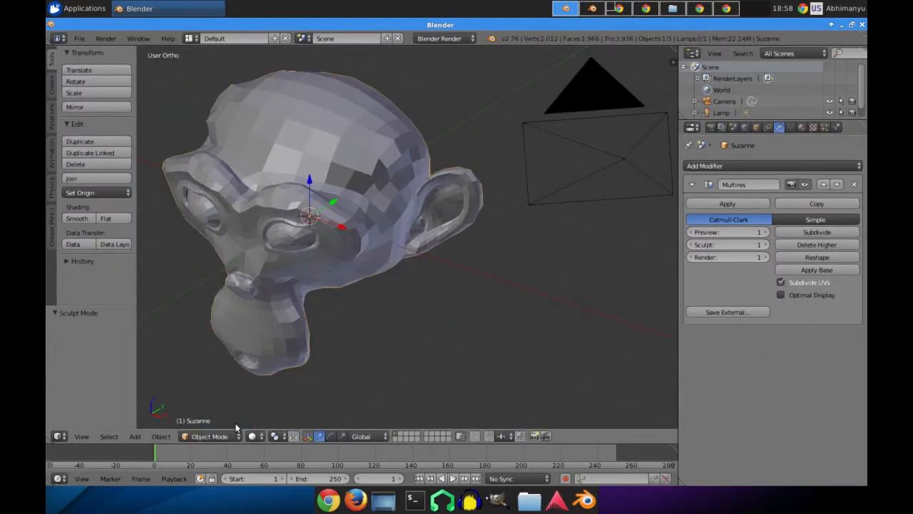
pyautogui.click(77, 218)
pyautogui.moveTo(272, 249)
pyautogui.mouseDown(button='middle')
pyautogui.moveTo(345, 234)
pyautogui.moveTo(316, 306)
pyautogui.moveTo(357, 279)
pyautogui.mouseUp(button='middle')
pyautogui.press('KP_1')
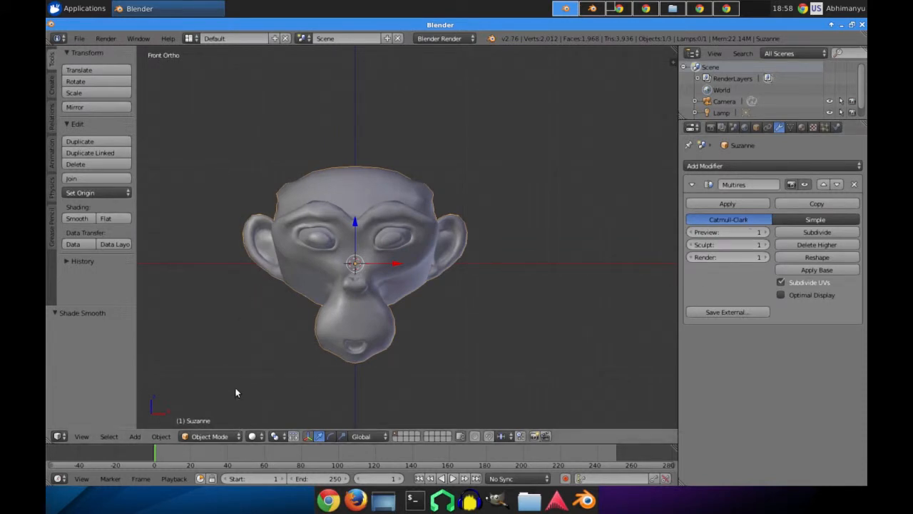
# Return Suzanne to Sculpt Mode and subdivide the Multires modifier to sculpt level 2.
pyautogui.click(211, 435)
pyautogui.click(228, 409)
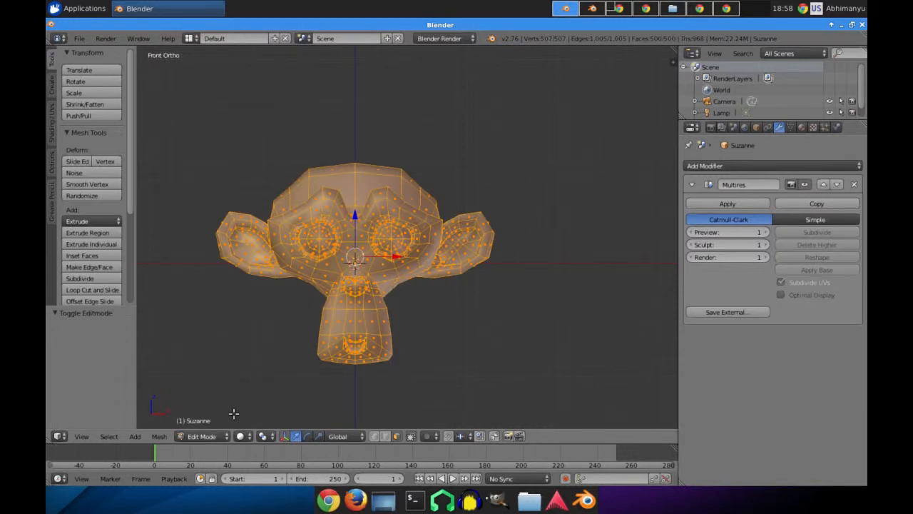
pyautogui.click(222, 436)
pyautogui.click(210, 396)
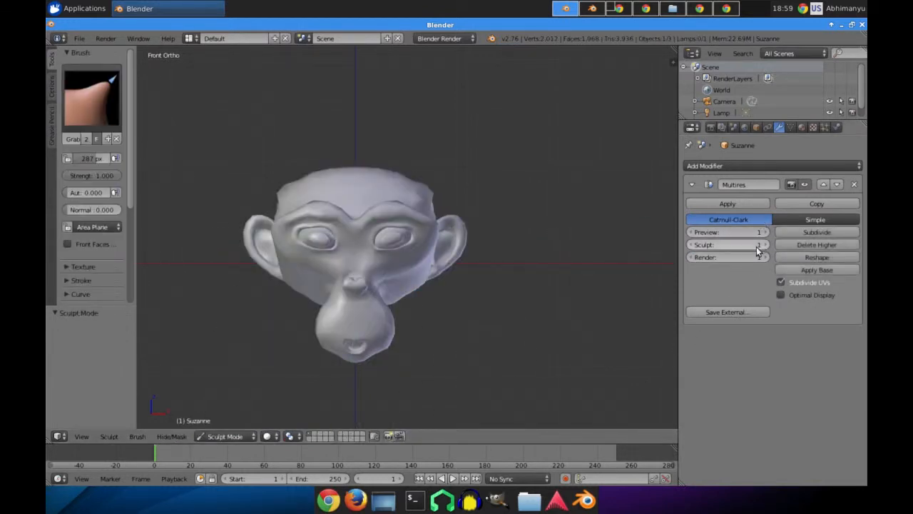
pyautogui.click(809, 234)
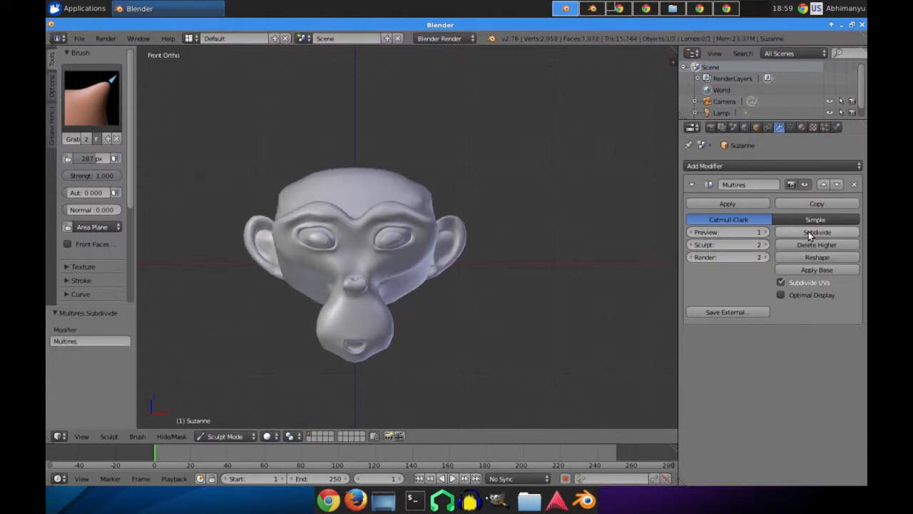
# Choose the Crease brush with a radius of about 105 px and carve a crease along the side of the forehead.
pyautogui.scroll(3, 471, 169)
pyautogui.moveTo(471, 169)
pyautogui.mouseDown(button='middle')
pyautogui.moveTo(418, 216)
pyautogui.moveTo(384, 292)
pyautogui.moveTo(469, 210)
pyautogui.moveTo(435, 200)
pyautogui.mouseUp(button='middle')
pyautogui.click(91, 96)
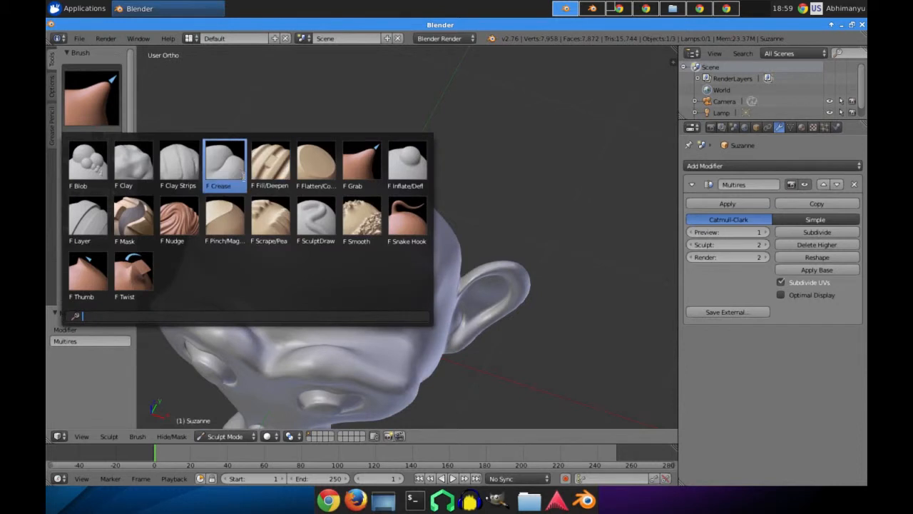
pyautogui.click(225, 166)
pyautogui.press('f')
pyautogui.click(337, 309)
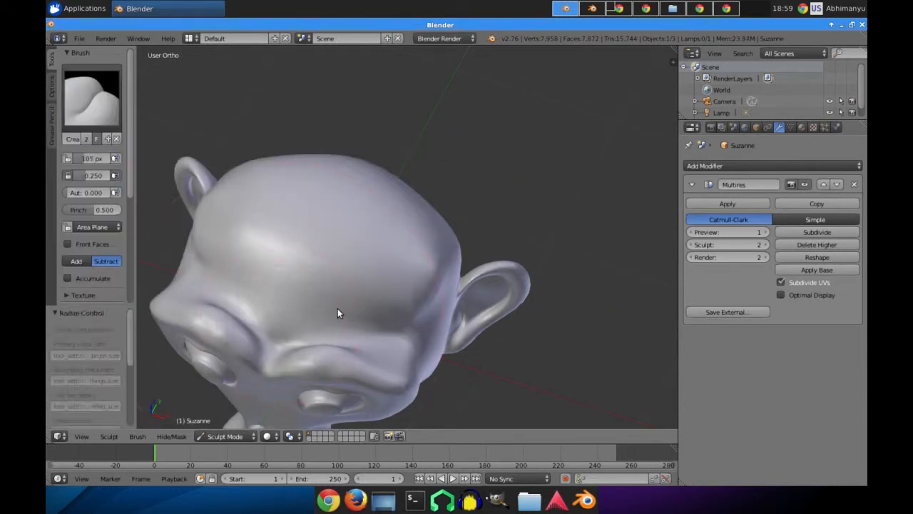
pyautogui.scroll(4, 418, 360)
pyautogui.moveTo(428, 259)
pyautogui.mouseDown()
pyautogui.moveTo(414, 255)
pyautogui.moveTo(444, 196)
pyautogui.mouseUp()
pyautogui.keyDown('shift'); pyautogui.moveTo(429, 218); pyautogui.dragTo(433, 267, button='middle'); pyautogui.keyUp('shift')
# Choose the SculptDraw brush with a 37 px radius and raise a stroke across the temple toward the ear.
pyautogui.click(102, 99)
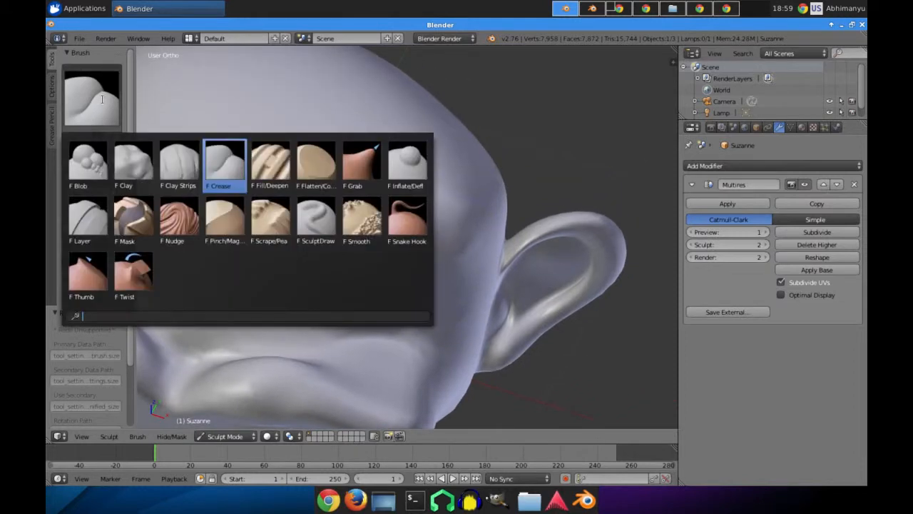
pyautogui.click(316, 222)
pyautogui.press('f')
pyautogui.click(337, 241)
pyautogui.moveTo(409, 281)
pyautogui.mouseDown()
pyautogui.moveTo(468, 236)
pyautogui.moveTo(501, 268)
pyautogui.mouseUp()
# Build up ridges inside the ear and along its rim with the SculptDraw brush.
pyautogui.moveTo(439, 320); pyautogui.dragTo(428, 215, button='middle')
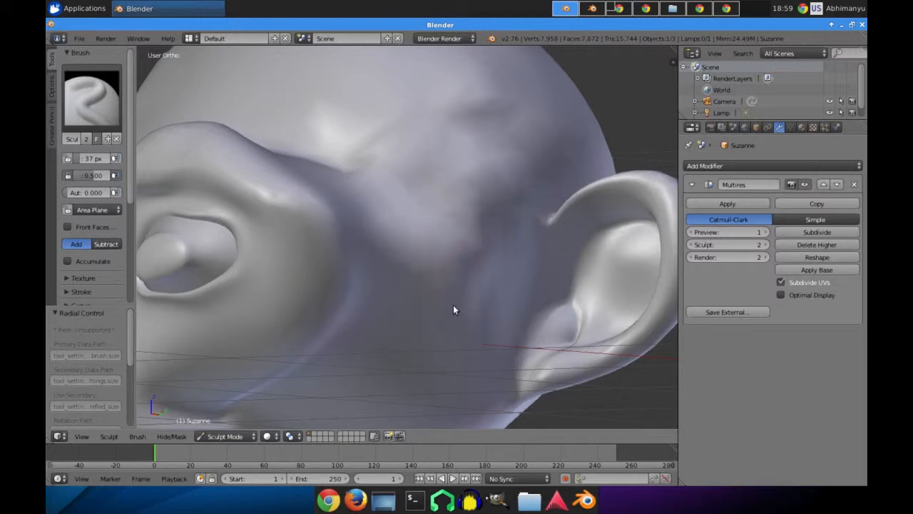
pyautogui.moveTo(455, 310); pyautogui.dragTo(490, 144, button='middle')
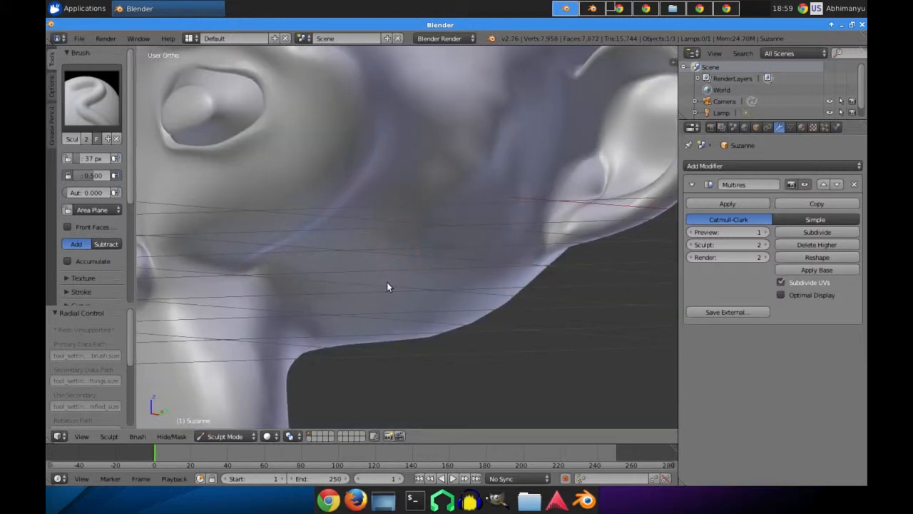
pyautogui.moveTo(612, 151); pyautogui.dragTo(427, 289, button='middle')
pyautogui.moveTo(426, 289); pyautogui.dragTo(481, 243)
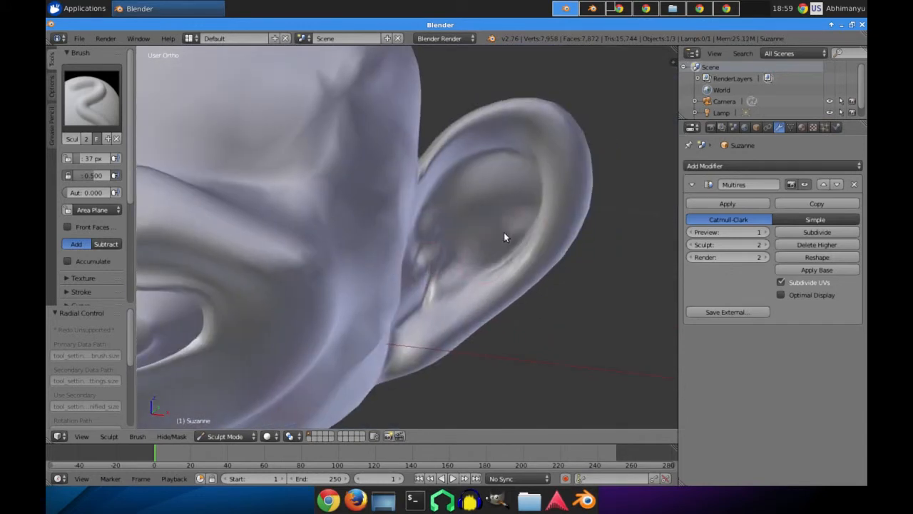
pyautogui.moveTo(432, 220); pyautogui.dragTo(489, 154)
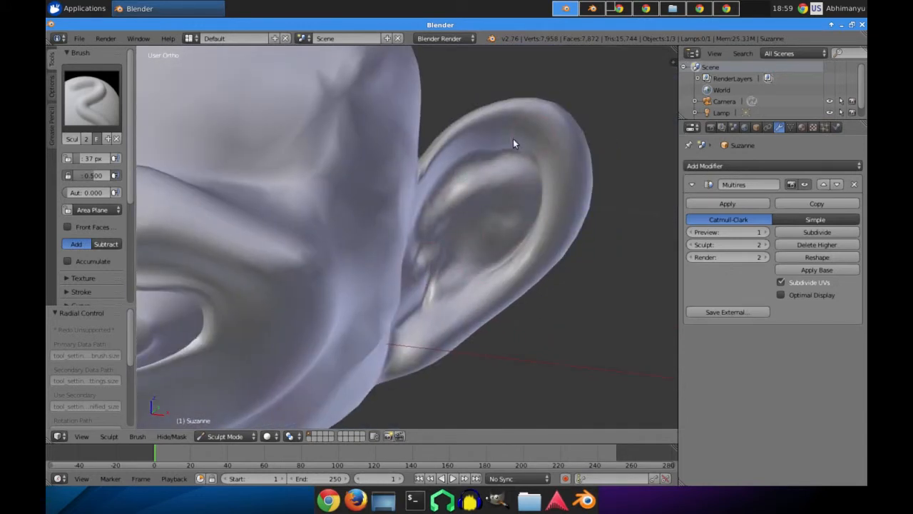
pyautogui.moveTo(560, 212); pyautogui.dragTo(532, 314)
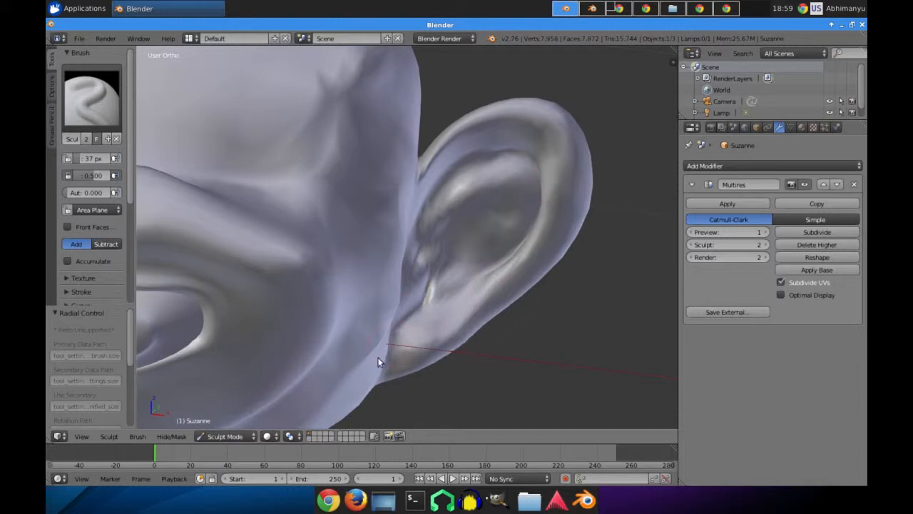
# Examine the back of the head and the rear of the ear.
pyautogui.scroll(-5, 445, 172)
pyautogui.moveTo(444, 172); pyautogui.dragTo(252, 230, button='middle')
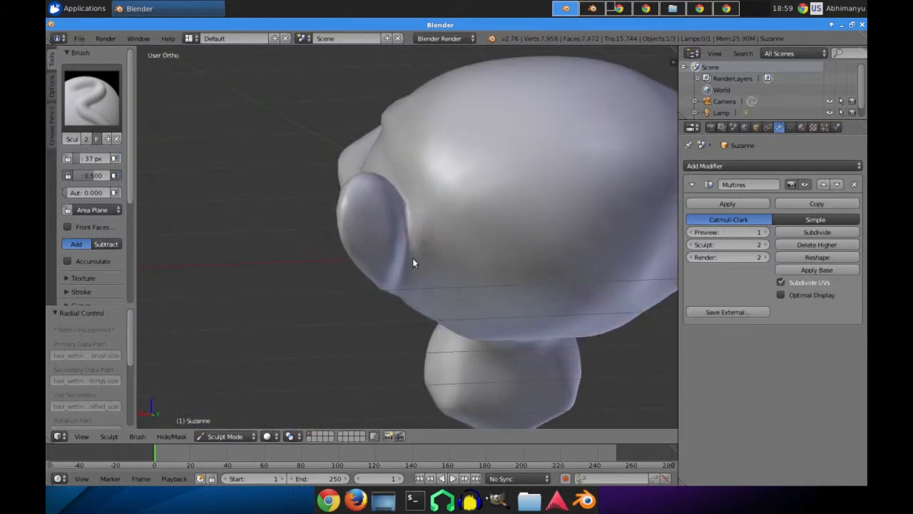
pyautogui.scroll(4, 442, 218)
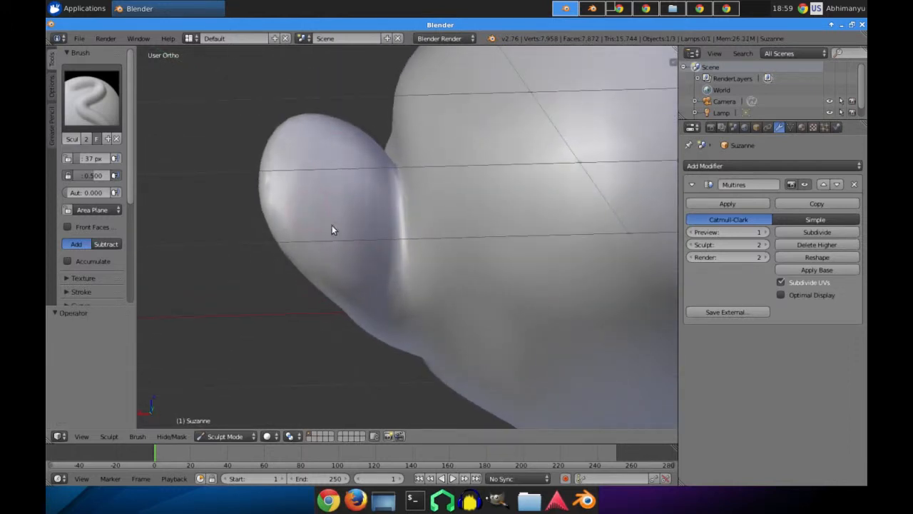
pyautogui.scroll(-4, 332, 230)
pyautogui.moveTo(379, 218)
pyautogui.mouseDown(button='middle')
pyautogui.moveTo(483, 252)
pyautogui.moveTo(430, 300)
pyautogui.moveTo(573, 279)
pyautogui.moveTo(516, 253)
pyautogui.moveTo(395, 272)
pyautogui.moveTo(388, 198)
pyautogui.mouseUp(button='middle')
pyautogui.scroll(3, 451, 287)
pyautogui.scroll(-3, 451, 283)
pyautogui.scroll(2, 516, 253)
# Set the SculptDraw brush radius to about 144 px and build up the forehead and the side of the skull.
pyautogui.press('f')
pyautogui.click(478, 235)
pyautogui.moveTo(478, 235)
pyautogui.mouseDown(button='middle')
pyautogui.moveTo(513, 264)
pyautogui.moveTo(442, 263)
pyautogui.mouseUp(button='middle')
pyautogui.moveTo(442, 263)
pyautogui.mouseDown()
pyautogui.moveTo(483, 198)
pyautogui.moveTo(414, 193)
pyautogui.moveTo(540, 197)
pyautogui.moveTo(475, 228)
pyautogui.mouseUp()
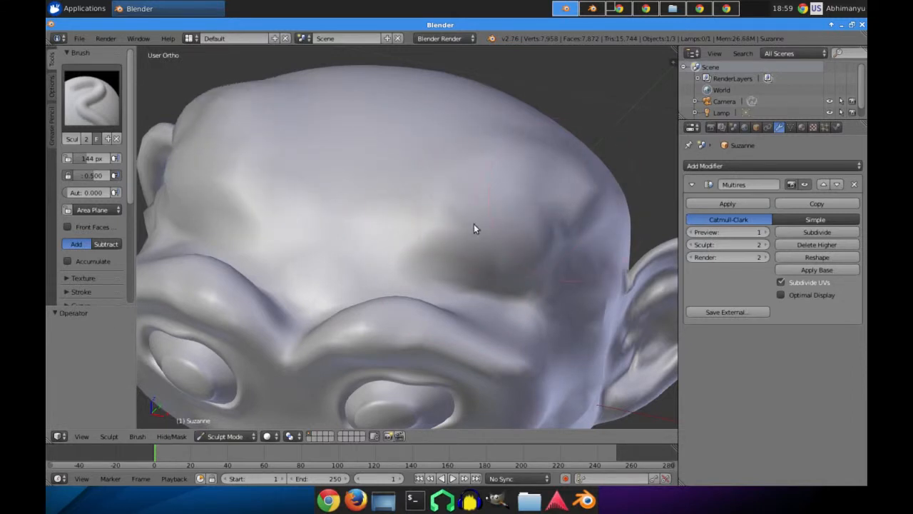
pyautogui.moveTo(474, 224); pyautogui.dragTo(385, 196, button='middle')
pyautogui.moveTo(526, 197); pyautogui.dragTo(571, 250)
# Choose the Smooth brush and soften the bumps on the side of the skull.
pyautogui.moveTo(570, 251)
pyautogui.mouseDown(button='middle')
pyautogui.moveTo(395, 242)
pyautogui.moveTo(342, 228)
pyautogui.moveTo(368, 230)
pyautogui.moveTo(444, 192)
pyautogui.mouseUp(button='middle')
pyautogui.click(91, 96)
pyautogui.click(360, 218)
pyautogui.moveTo(445, 193)
pyautogui.mouseDown()
pyautogui.moveTo(309, 202)
pyautogui.moveTo(461, 231)
pyautogui.moveTo(418, 185)
pyautogui.mouseUp()
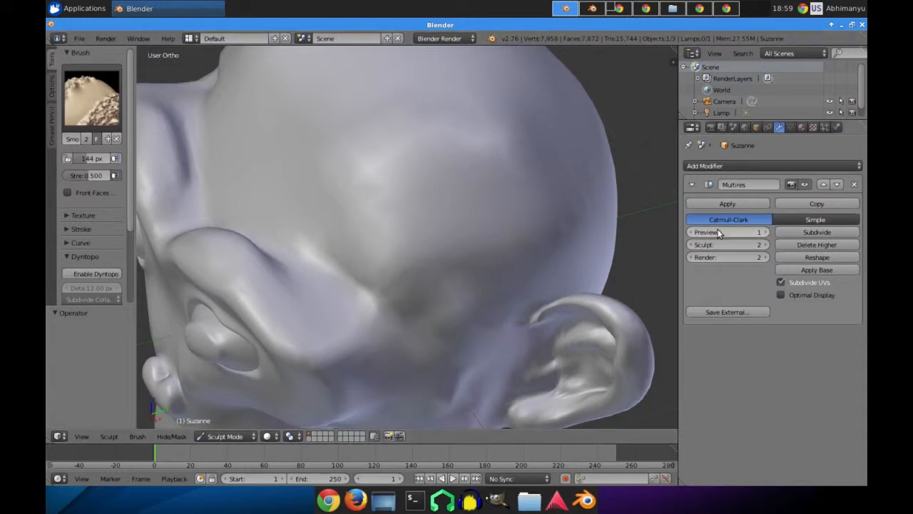
# Set the Multires preview level to 2, subdivide to level 3 and smooth the skull above the ear.
pyautogui.click(765, 232)
pyautogui.click(811, 232)
pyautogui.moveTo(439, 74)
pyautogui.mouseDown(button='middle')
pyautogui.moveTo(492, 79)
pyautogui.moveTo(330, 188)
pyautogui.mouseUp(button='middle')
pyautogui.moveTo(330, 194)
pyautogui.mouseDown()
pyautogui.moveTo(312, 214)
pyautogui.moveTo(455, 194)
pyautogui.mouseUp()
pyautogui.moveTo(495, 271); pyautogui.dragTo(415, 255, button='middle')
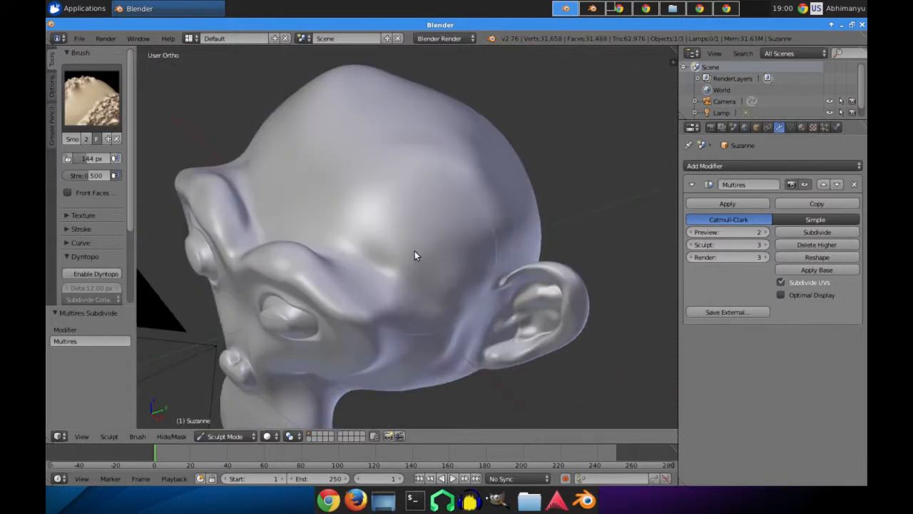
pyautogui.moveTo(486, 214)
pyautogui.mouseDown()
pyautogui.moveTo(507, 168)
pyautogui.moveTo(461, 218)
pyautogui.mouseUp()
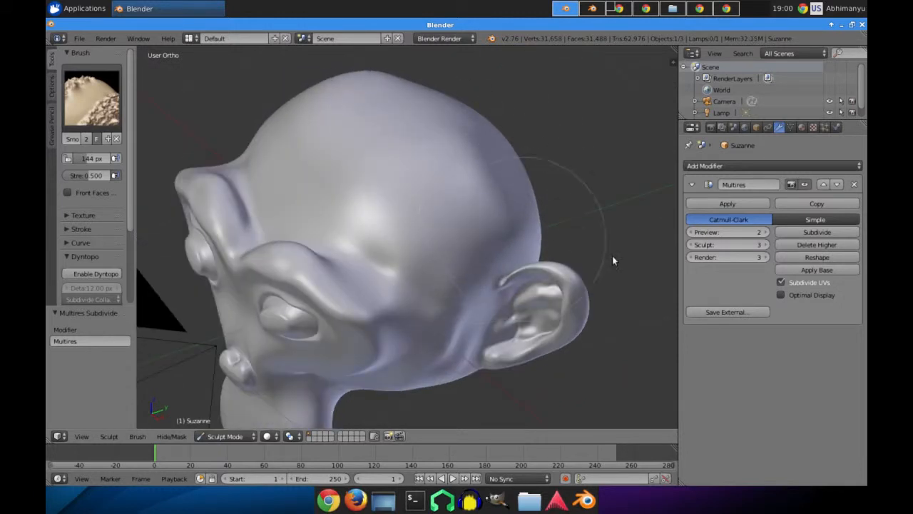
# Lower the Multires preview level to 1 and the sculpt level to 2, and delete the higher subdivision levels.
pyautogui.click(839, 247)
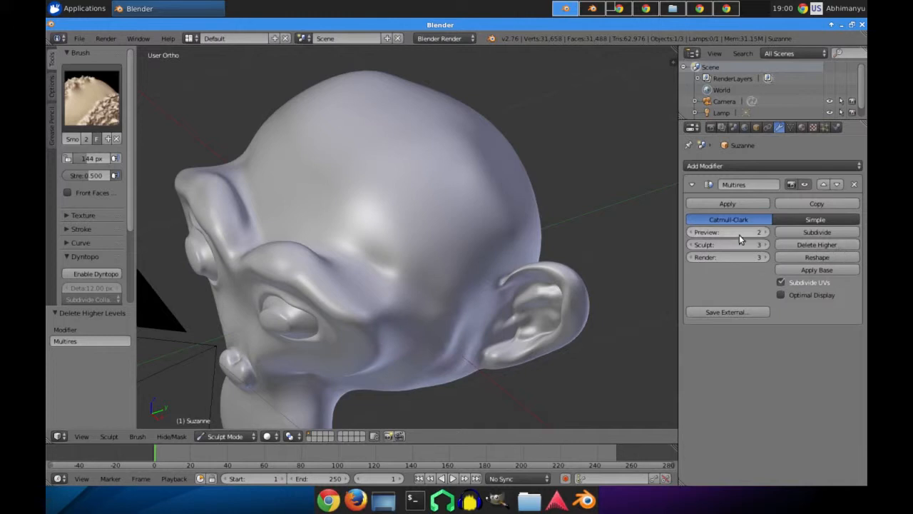
pyautogui.click(691, 232)
pyautogui.click(691, 232)
pyautogui.click(765, 233)
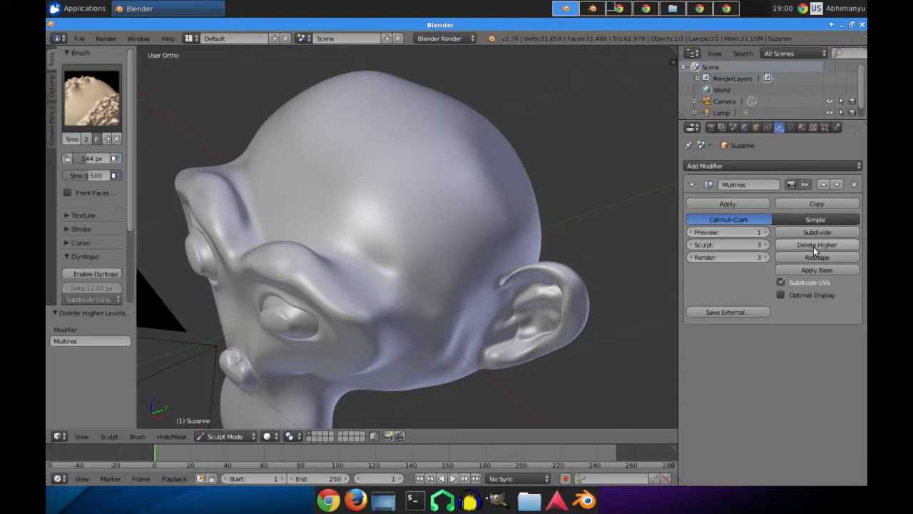
pyautogui.click(691, 244)
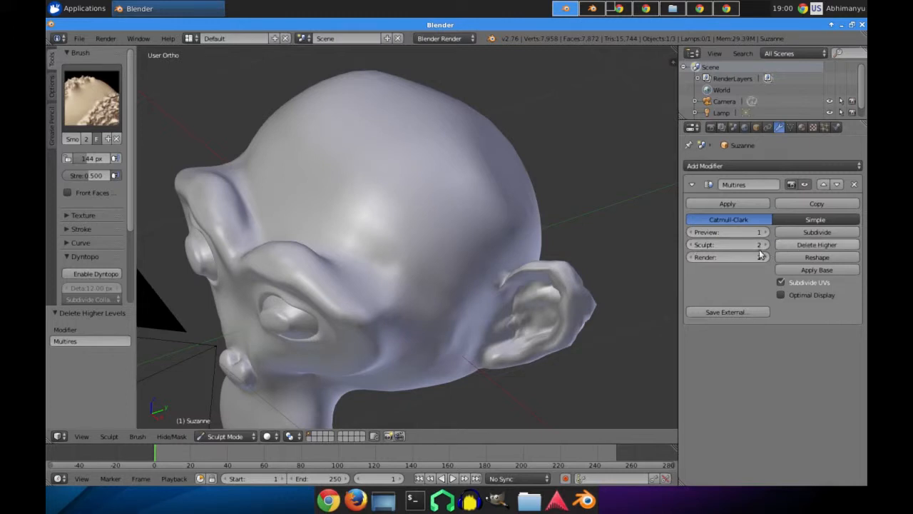
# Lower the Multires sculpt level to 1 and delete the subdivision levels above it.
pyautogui.click(692, 244)
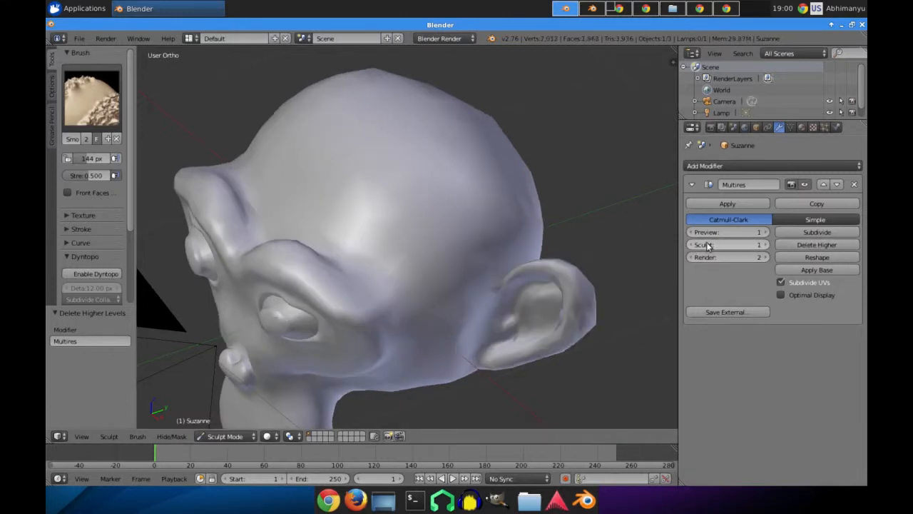
pyautogui.moveTo(659, 257); pyautogui.dragTo(474, 222, button='middle')
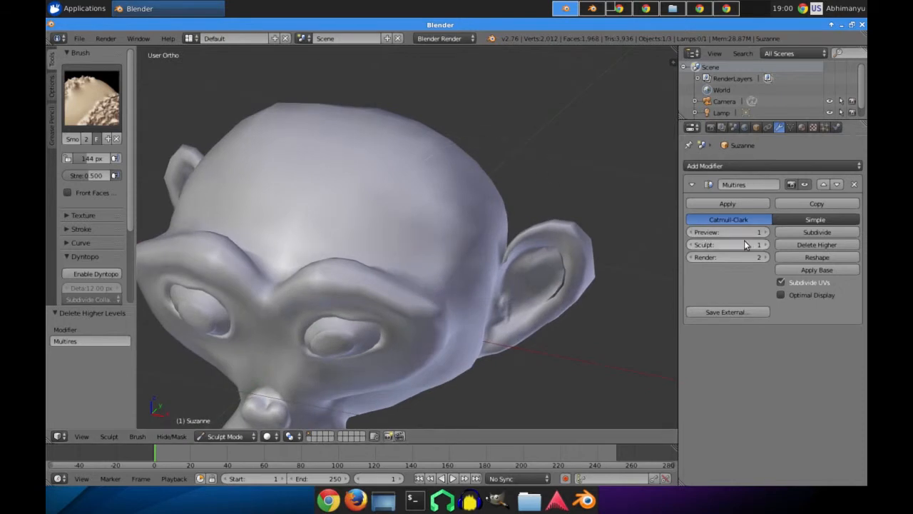
pyautogui.click(782, 245)
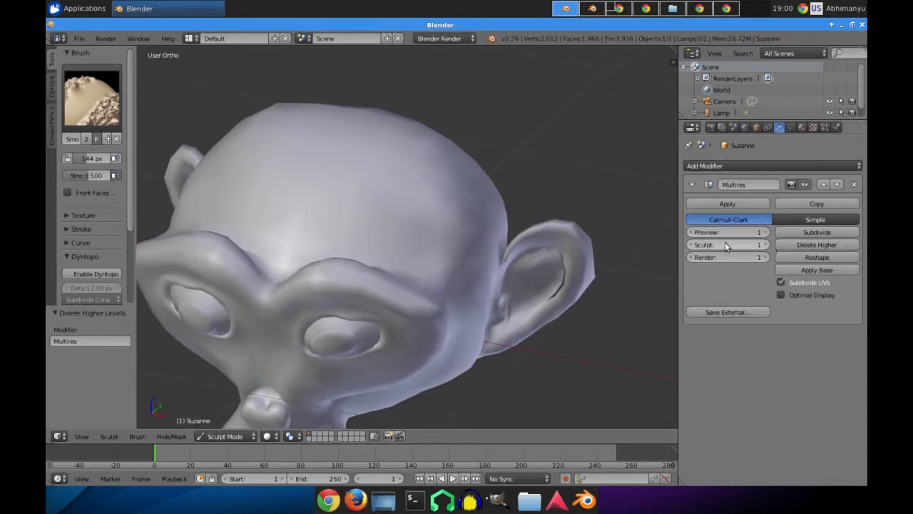
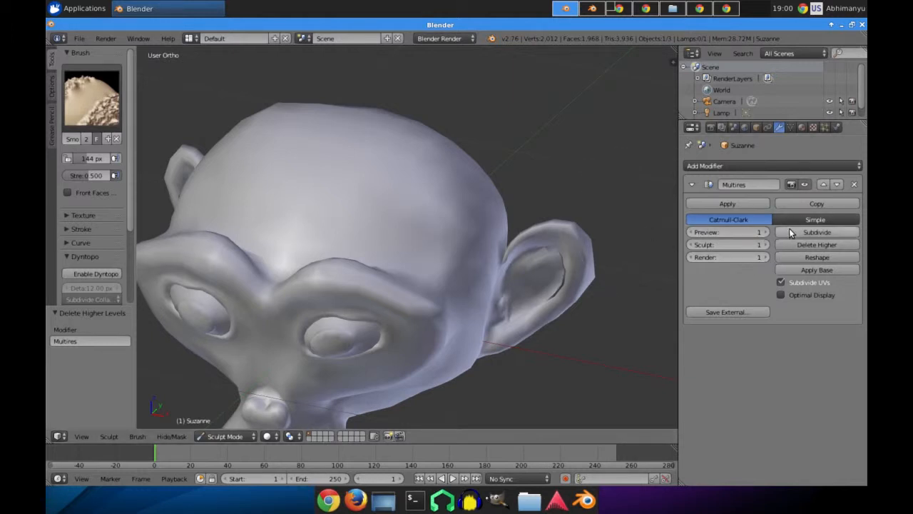
# Set the Multires preview and sculpt levels to 0 to compare the ear's shape, and return the sculpt level to 1.
pyautogui.moveTo(570, 207); pyautogui.dragTo(435, 252, button='middle')
pyautogui.scroll(2, 576, 268)
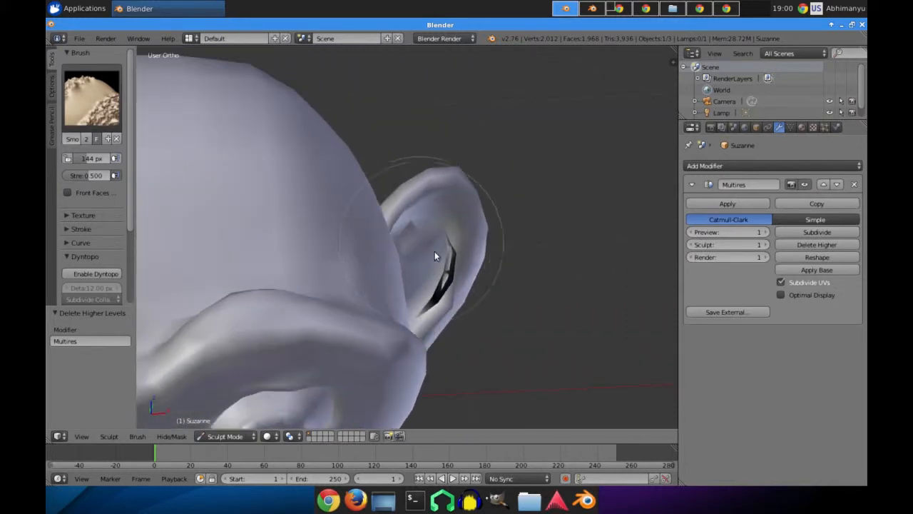
pyautogui.click(691, 232)
pyautogui.click(693, 245)
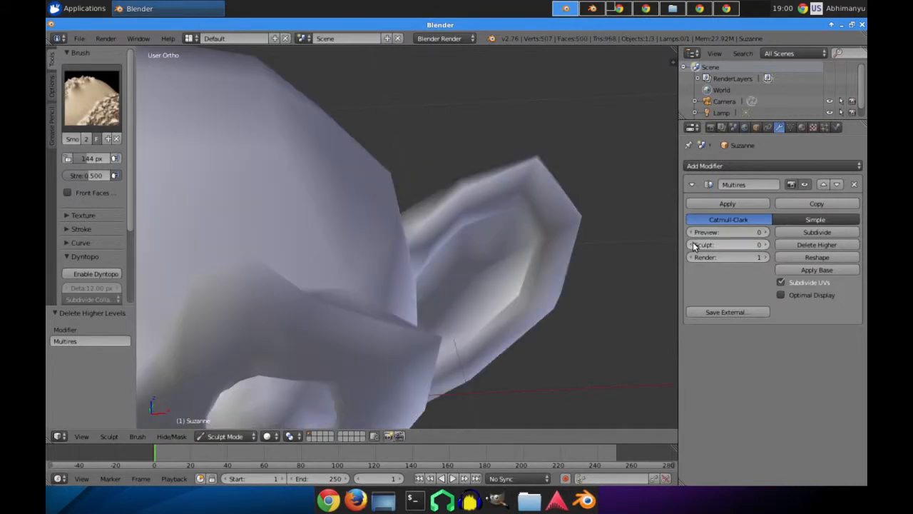
pyautogui.click(762, 245)
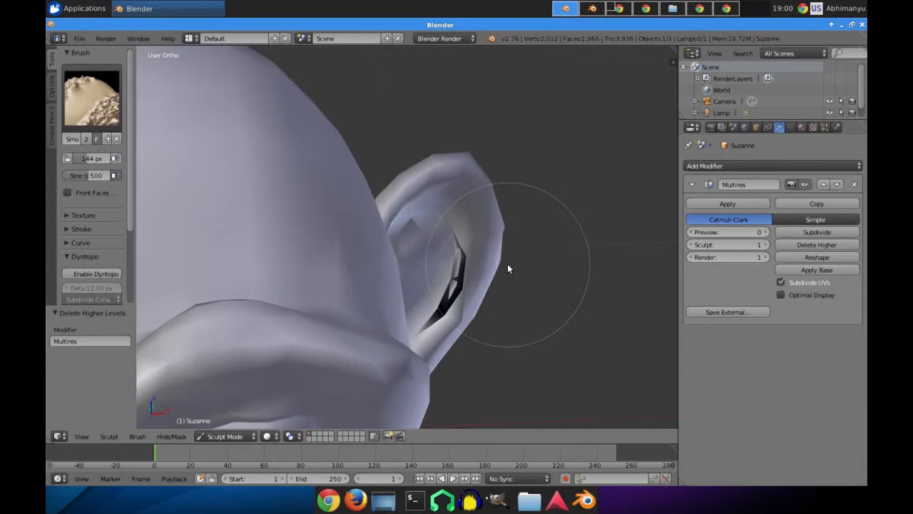
# Smooth the dark fold and the inner surface of Suzanne's ear with the Smooth brush.
pyautogui.click(107, 102)
pyautogui.click(316, 216)
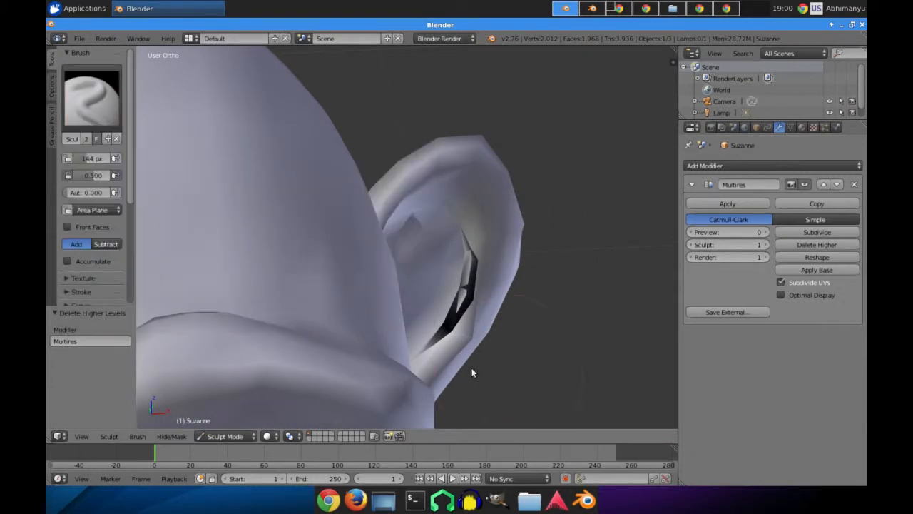
pyautogui.click(93, 96)
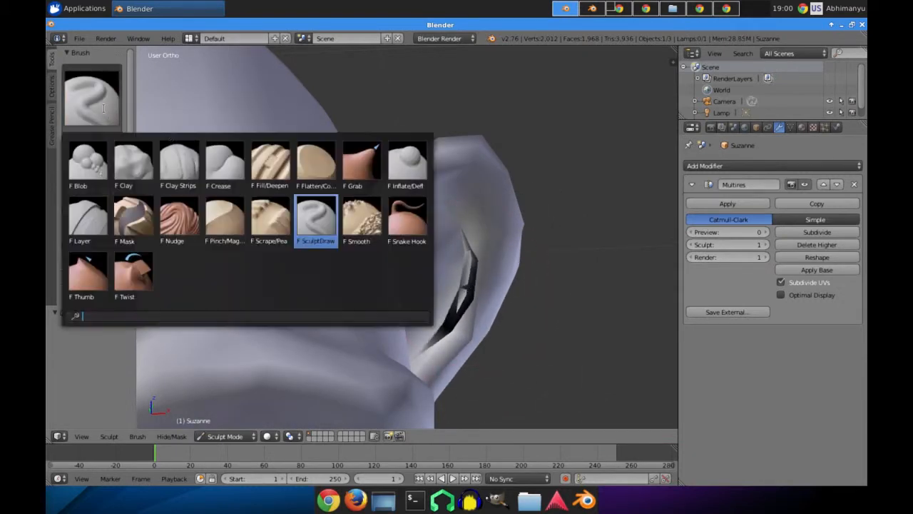
pyautogui.click(362, 216)
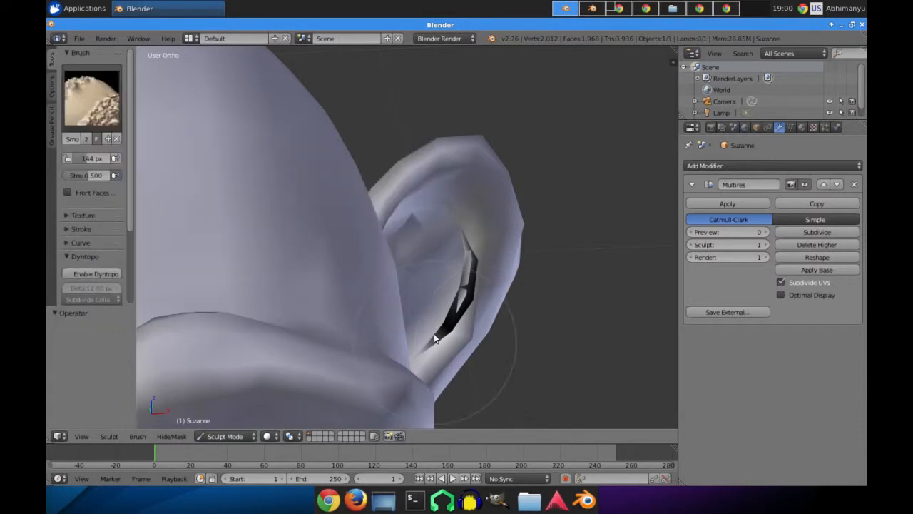
pyautogui.moveTo(434, 334); pyautogui.dragTo(468, 271)
pyautogui.moveTo(569, 286); pyautogui.dragTo(421, 265, button='middle')
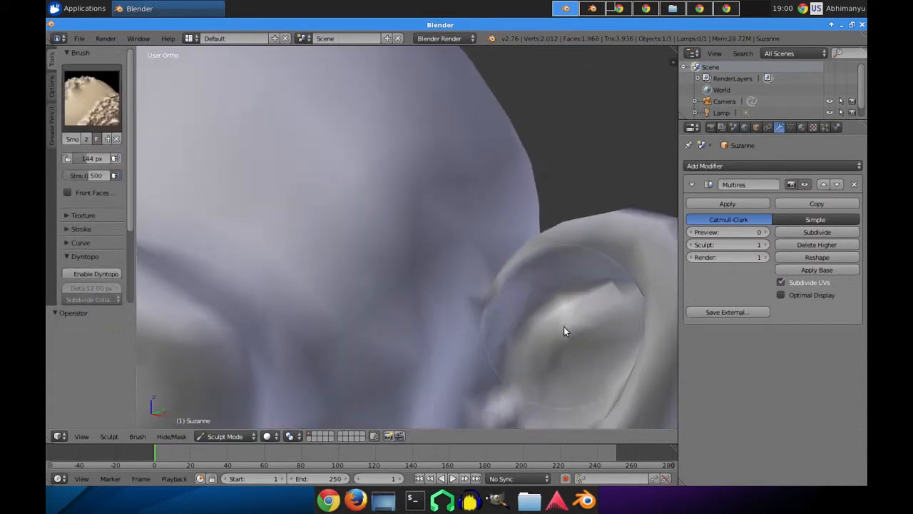
pyautogui.keyDown('shift'); pyautogui.moveTo(564, 326); pyautogui.dragTo(343, 135, button='middle'); pyautogui.keyUp('shift')
pyautogui.moveTo(296, 196); pyautogui.dragTo(377, 133)
pyautogui.scroll(-4, 428, 164)
pyautogui.moveTo(491, 196)
pyautogui.mouseDown(button='middle')
pyautogui.moveTo(378, 204)
pyautogui.moveTo(466, 183)
pyautogui.moveTo(366, 155)
pyautogui.moveTo(509, 199)
pyautogui.mouseUp(button='middle')
pyautogui.scroll(-4, 378, 203)
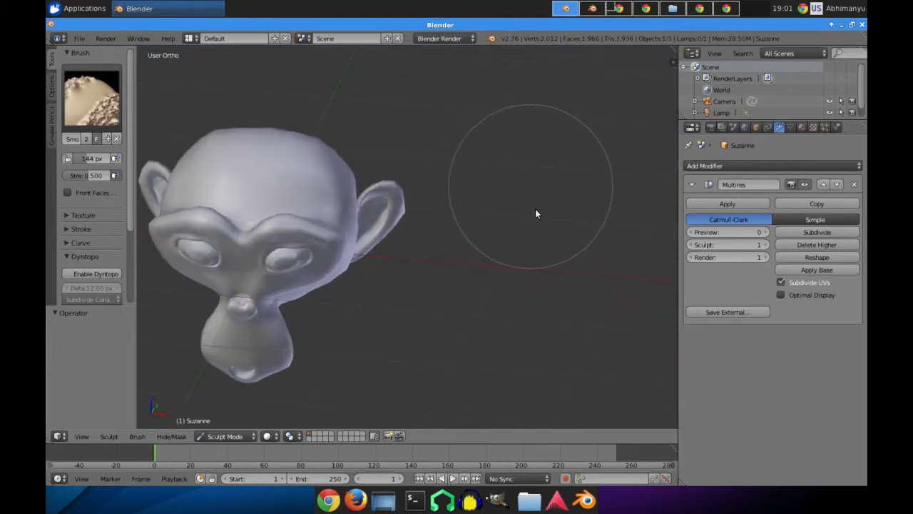
# Switch Suzanne to Object Mode, apply the Multires modifier at preview level 0, and undo the application.
pyautogui.click(730, 200)
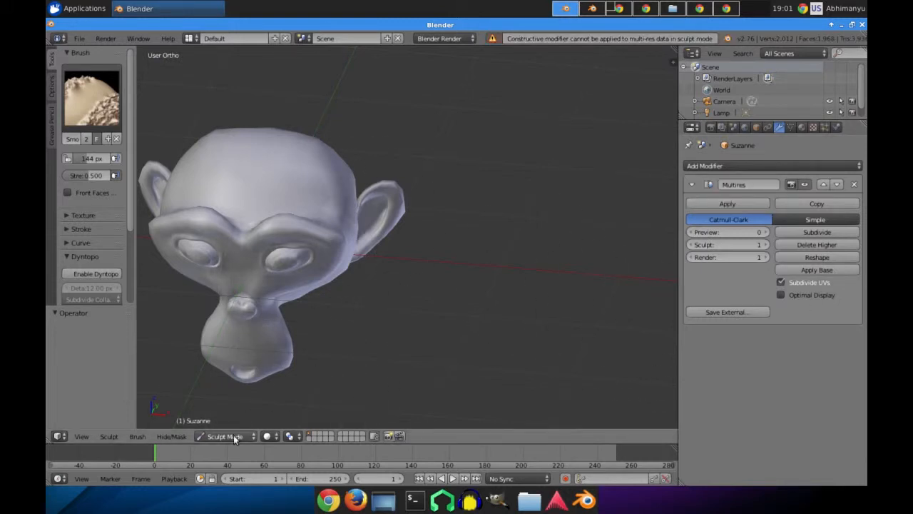
pyautogui.click(234, 439)
pyautogui.click(256, 417)
pyautogui.click(732, 202)
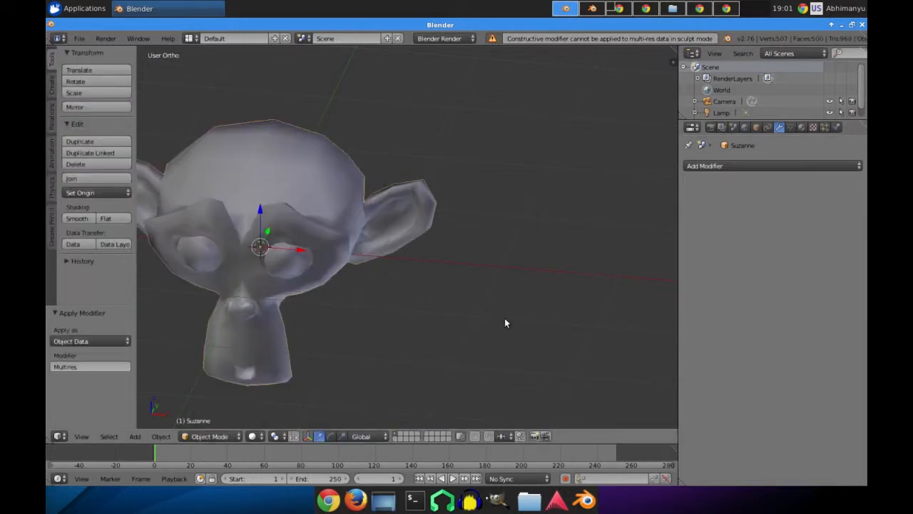
pyautogui.hotkey('ctrl', 'z')
# Set the Multires preview level to 1, apply the modifier, and check Suzanne's mesh in Edit Mode.
pyautogui.click(766, 232)
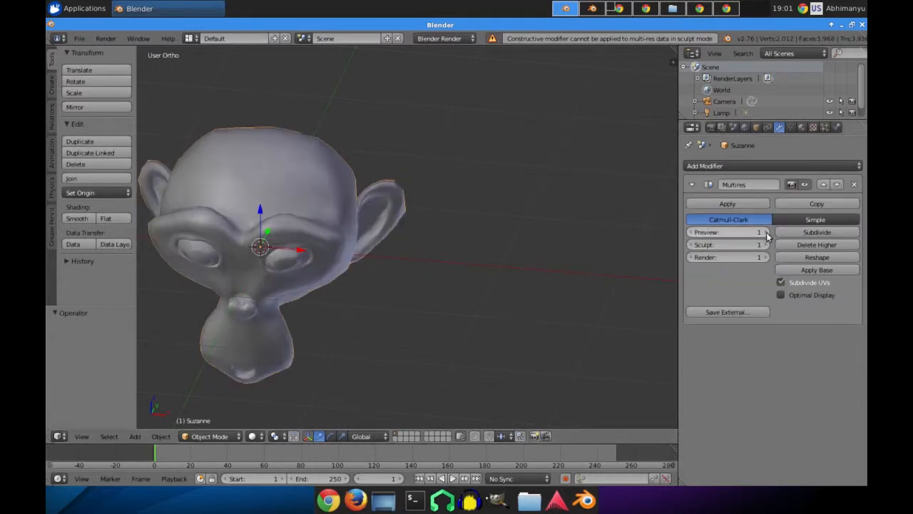
pyautogui.click(748, 201)
pyautogui.moveTo(644, 212); pyautogui.dragTo(257, 278, button='middle')
pyautogui.press('Tab')
pyautogui.press('Tab')
pyautogui.moveTo(408, 214); pyautogui.dragTo(439, 205, button='middle')
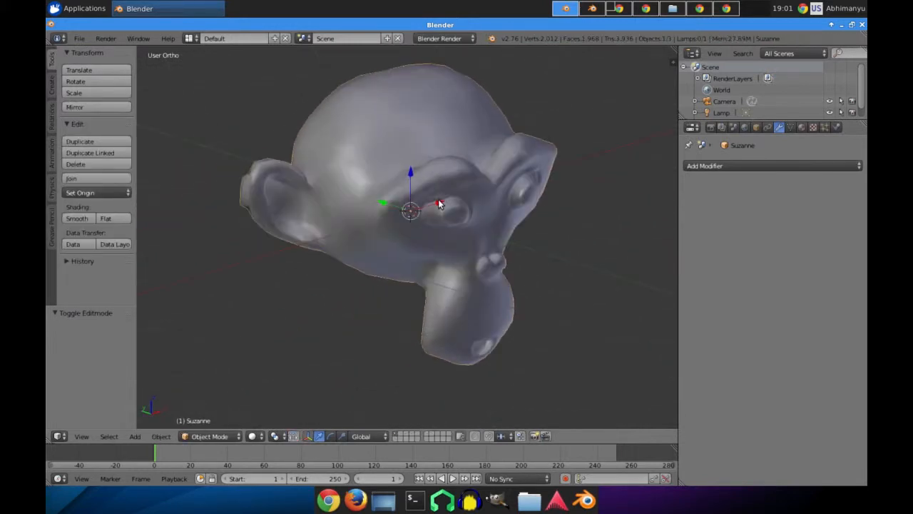
# Delete the Suzanne head from the scene.
pyautogui.moveTo(430, 169); pyautogui.dragTo(485, 178, button='middle')
pyautogui.press('x')
pyautogui.click(470, 176)
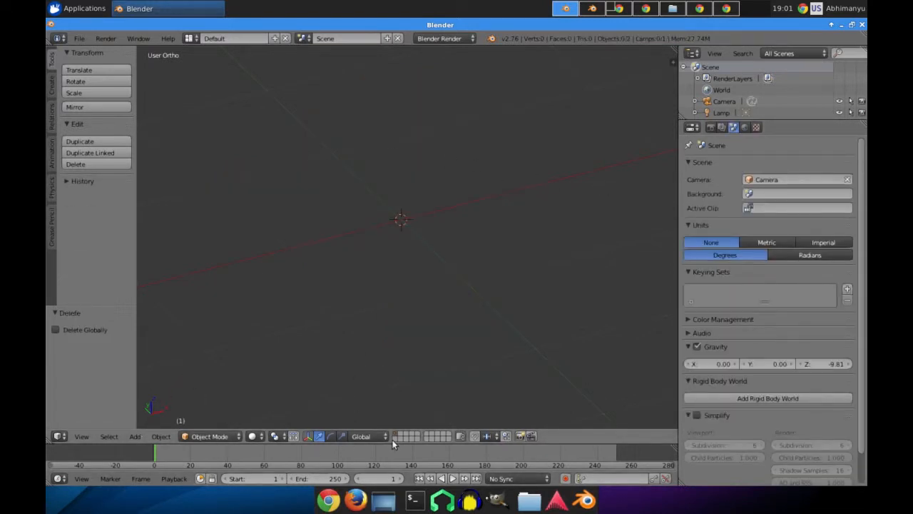
# Add a plane mesh and scale it by a factor of 5.
pyautogui.hotkey('shift', 'a')
pyautogui.moveTo(406, 164)
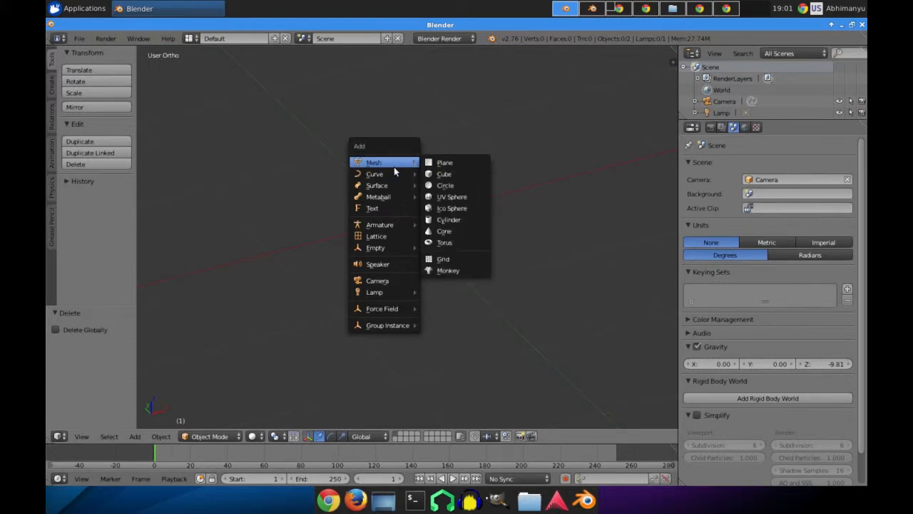
pyautogui.click(430, 162)
pyautogui.scroll(-1, 490, 288)
pyautogui.scroll(-1, 492, 289)
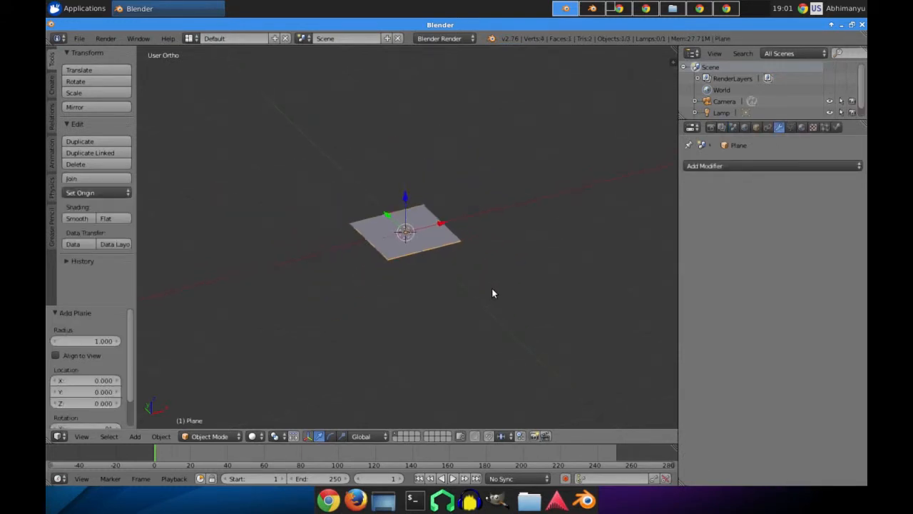
pyautogui.press('s')
pyautogui.press('5')
pyautogui.press('Return')
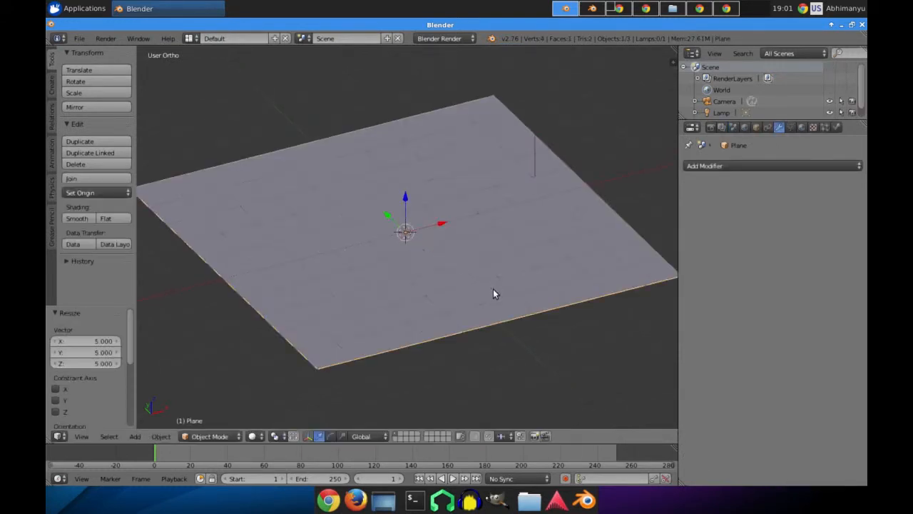
# Subdivide the plane in Edit Mode with 5 cuts and return to Object Mode.
pyautogui.scroll(2, 460, 287)
pyautogui.press('Tab')
pyautogui.press('w')
pyautogui.click(461, 213)
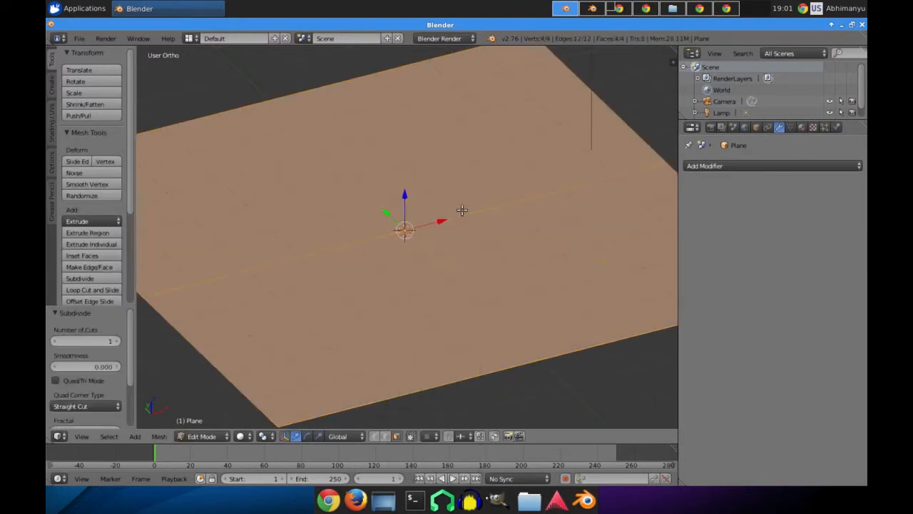
pyautogui.click(117, 342)
pyautogui.click(117, 342)
pyautogui.click(117, 342)
pyautogui.click(117, 342)
pyautogui.press('Tab')
# Add a Multiresolution modifier to the plane and switch to Sculpt Mode.
pyautogui.click(820, 165)
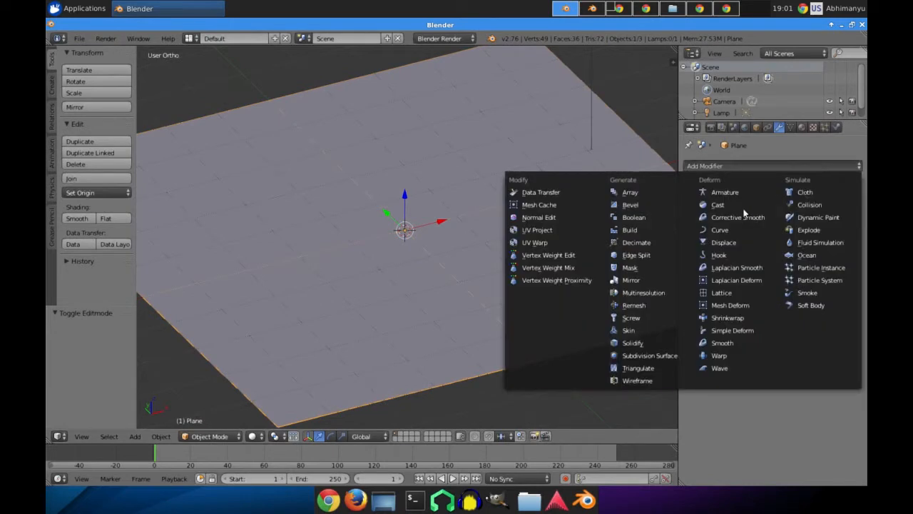
pyautogui.click(664, 293)
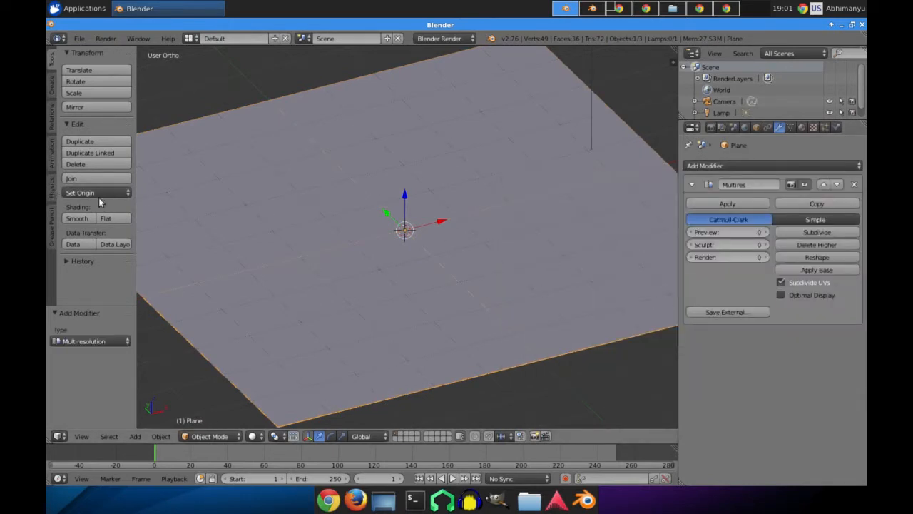
pyautogui.click(209, 435)
pyautogui.click(212, 397)
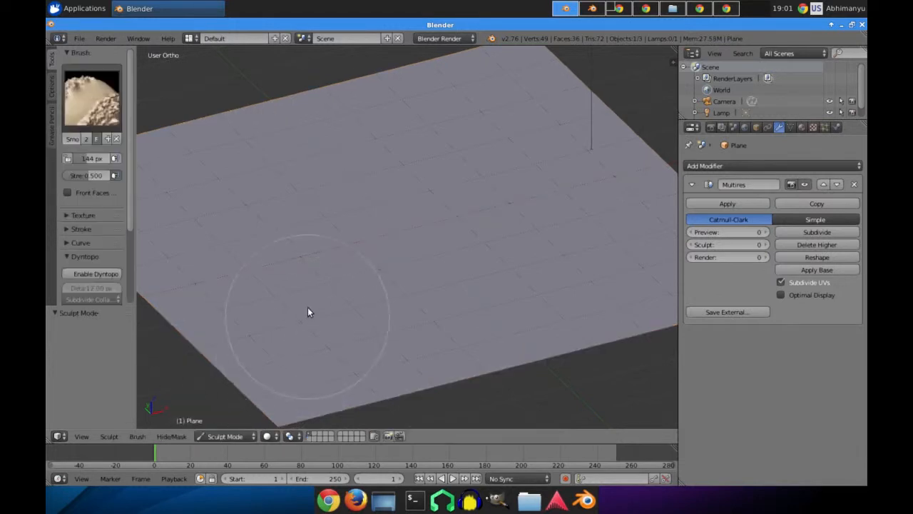
# Raise a broad ridge near the middle of the plane with the SculptDraw brush.
pyautogui.click(104, 119)
pyautogui.click(316, 217)
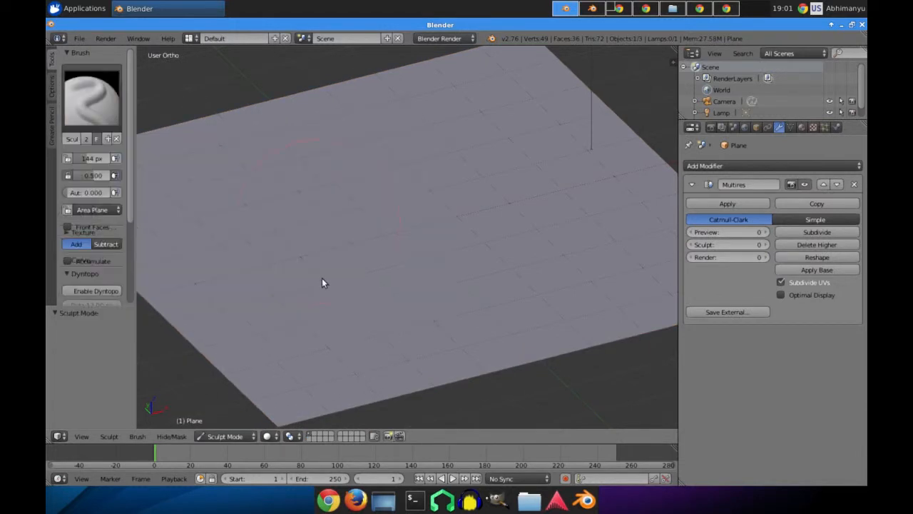
pyautogui.moveTo(358, 254); pyautogui.dragTo(400, 178)
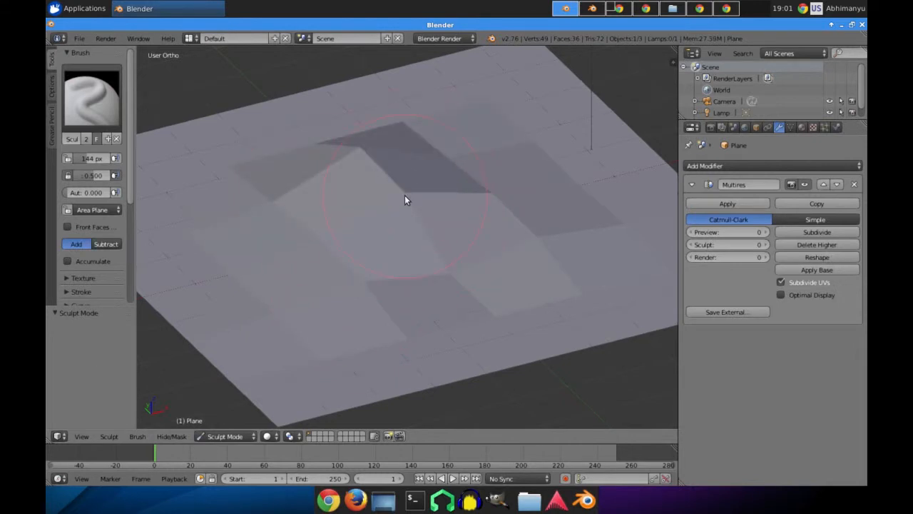
# Subdivide the plane's Multires to level 1, try a SculptDraw stroke on it, and undo that stroke.
pyautogui.click(817, 232)
pyautogui.moveTo(332, 294)
pyautogui.mouseDown()
pyautogui.moveTo(373, 219)
pyautogui.moveTo(283, 265)
pyautogui.moveTo(356, 212)
pyautogui.mouseUp()
pyautogui.scroll(-3, 104, 262)
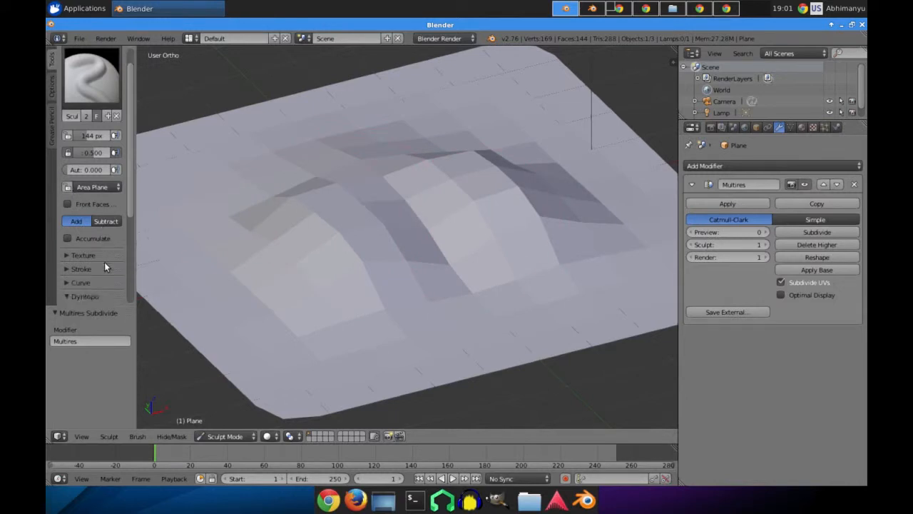
pyautogui.hotkey('ctrl', 'z')
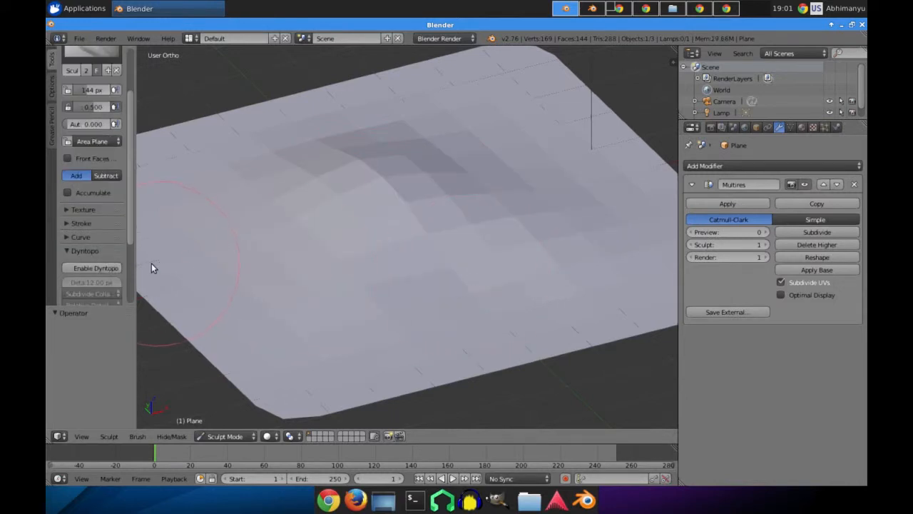
# Turn off mirroring in the Symmetry / Lock settings and sculpt a single raised ridge on one side of the plane.
pyautogui.scroll(-5, 106, 263)
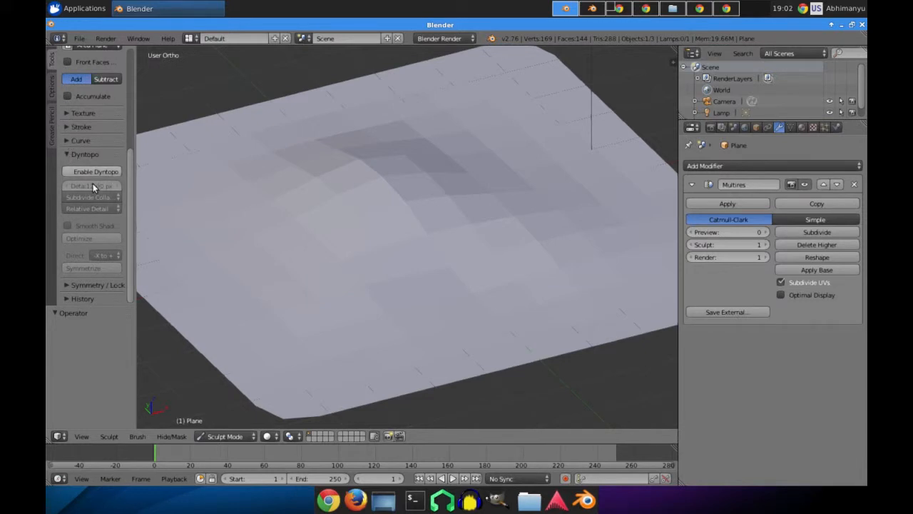
pyautogui.click(68, 284)
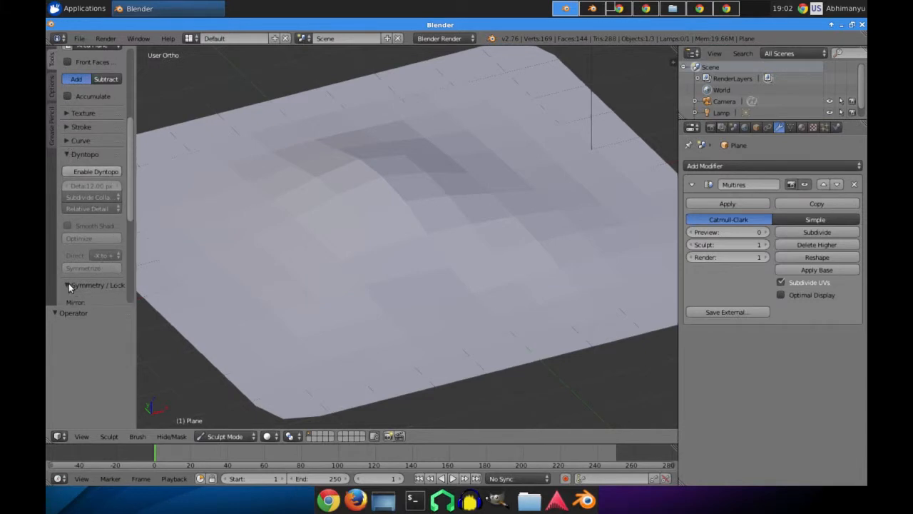
pyautogui.scroll(-4, 82, 236)
pyautogui.moveTo(487, 300)
pyautogui.mouseDown(button='middle')
pyautogui.moveTo(376, 255)
pyautogui.moveTo(363, 346)
pyautogui.mouseUp(button='middle')
pyautogui.moveTo(363, 347); pyautogui.dragTo(287, 279)
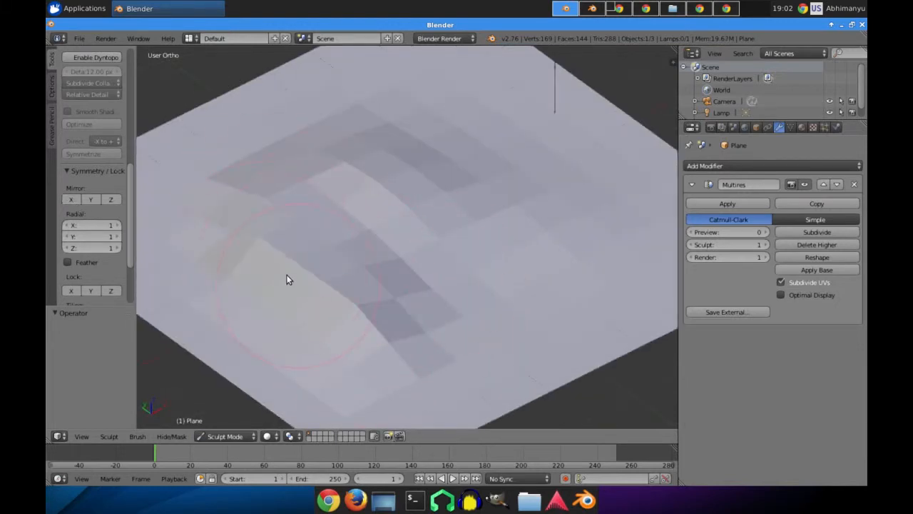
# Subdivide the plane's Multires to level 2 and raise several more mounds with the SculptDraw brush.
pyautogui.click(807, 232)
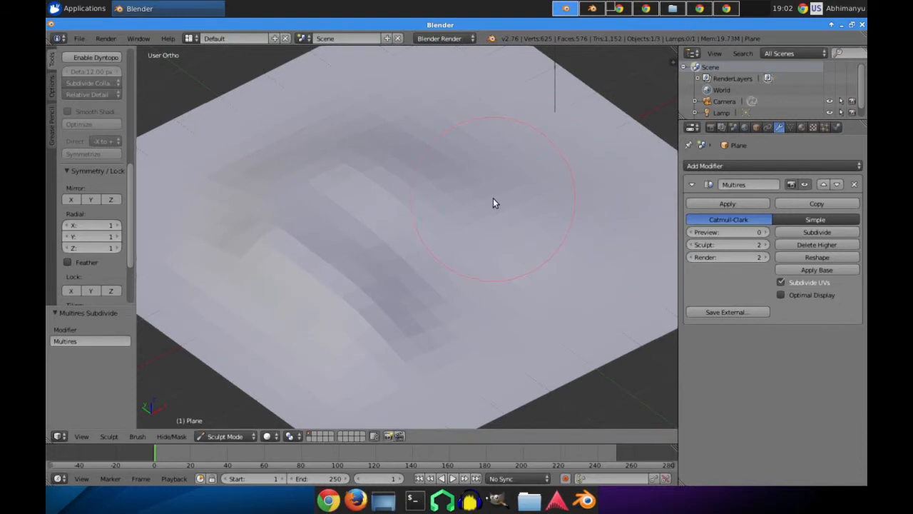
pyautogui.moveTo(491, 206)
pyautogui.mouseDown(button='middle')
pyautogui.moveTo(361, 212)
pyautogui.moveTo(426, 169)
pyautogui.mouseUp(button='middle')
pyautogui.moveTo(352, 176)
pyautogui.mouseDown()
pyautogui.moveTo(302, 206)
pyautogui.moveTo(283, 159)
pyautogui.moveTo(402, 118)
pyautogui.mouseUp()
pyautogui.moveTo(401, 119)
pyautogui.mouseDown(button='middle')
pyautogui.moveTo(283, 218)
pyautogui.moveTo(438, 207)
pyautogui.mouseUp(button='middle')
pyautogui.moveTo(437, 206)
pyautogui.mouseDown()
pyautogui.moveTo(558, 121)
pyautogui.moveTo(526, 173)
pyautogui.mouseUp()
pyautogui.moveTo(526, 173)
pyautogui.mouseDown(button='middle')
pyautogui.moveTo(521, 194)
pyautogui.moveTo(412, 219)
pyautogui.mouseUp(button='middle')
pyautogui.moveTo(412, 219); pyautogui.dragTo(458, 171)
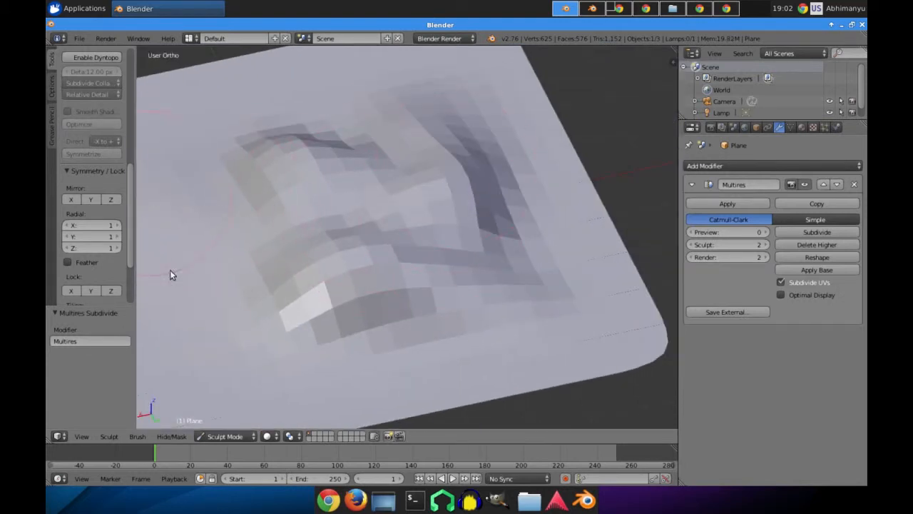
# Apply smooth shading to the plane in Object Mode and raise the Multires preview level to 1.
pyautogui.click(239, 433)
pyautogui.click(239, 423)
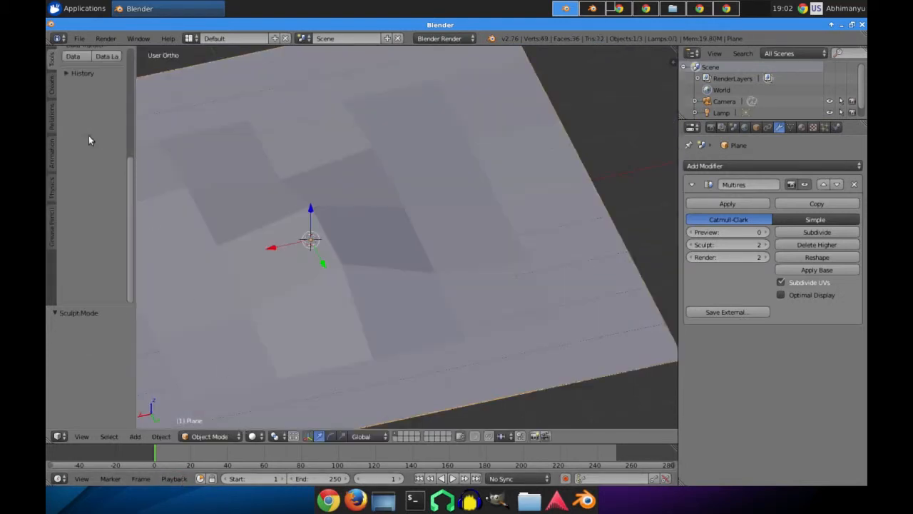
pyautogui.click(86, 214)
pyautogui.moveTo(298, 251)
pyautogui.mouseDown(button='middle')
pyautogui.moveTo(362, 224)
pyautogui.moveTo(360, 293)
pyautogui.mouseUp(button='middle')
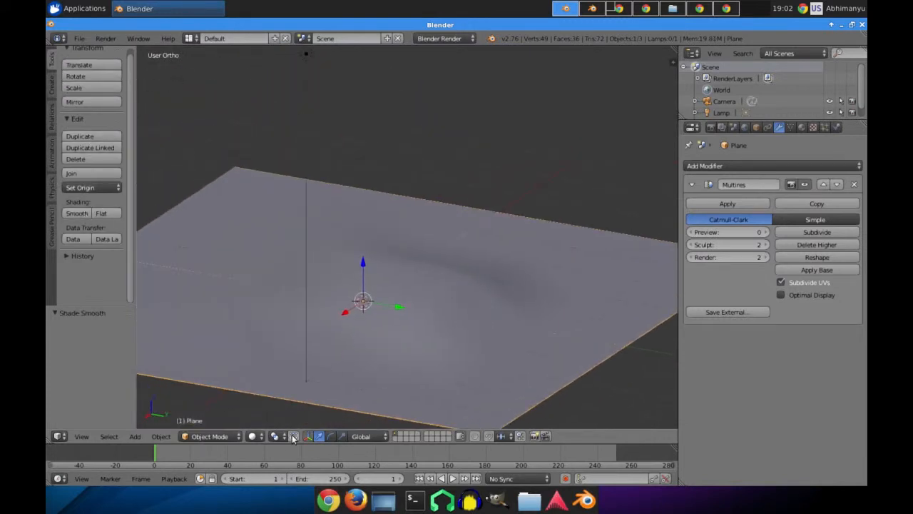
pyautogui.click(765, 232)
pyautogui.moveTo(589, 264); pyautogui.dragTo(443, 287, button='middle')
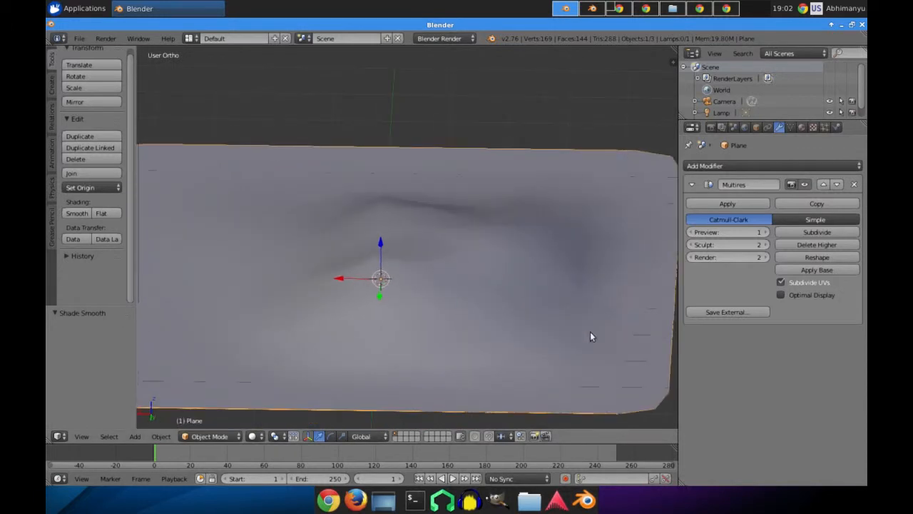
# Return the plane to Sculpt Mode and set the Multires preview level to 2.
pyautogui.click(209, 436)
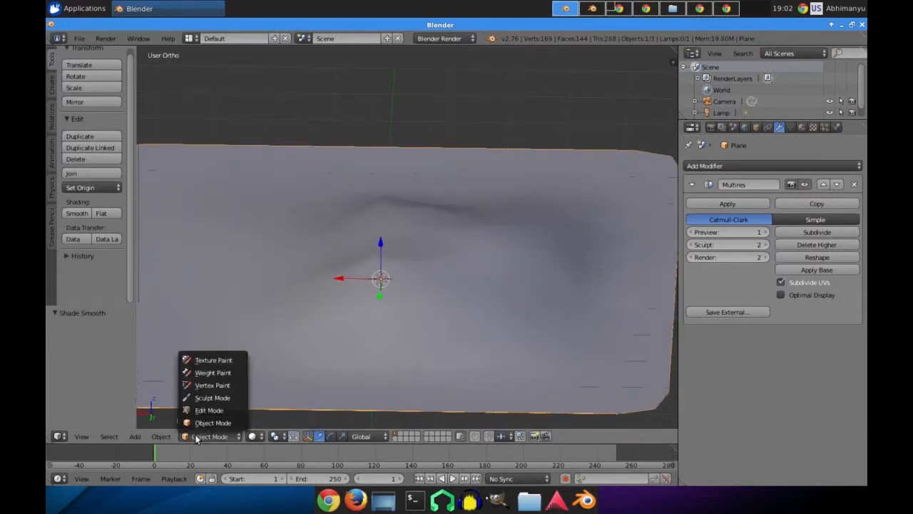
pyautogui.click(214, 396)
pyautogui.moveTo(278, 322); pyautogui.dragTo(379, 271, button='middle')
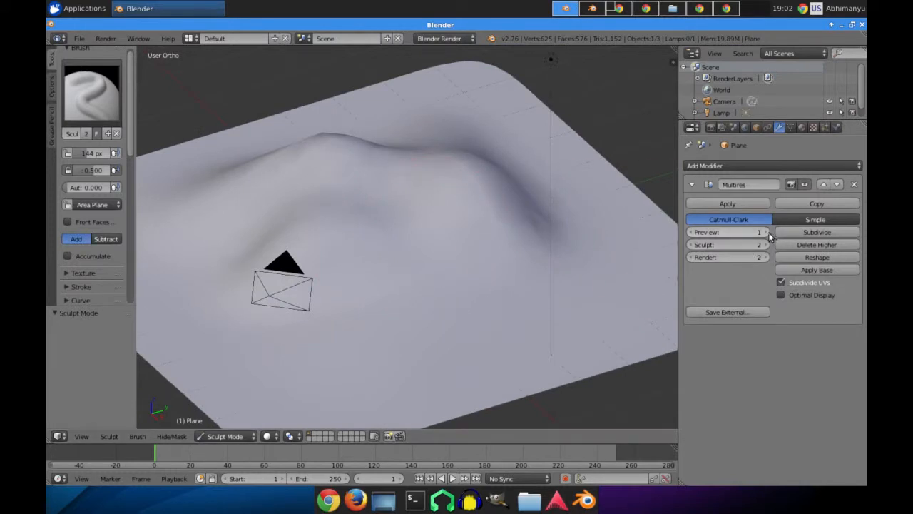
pyautogui.moveTo(323, 224); pyautogui.dragTo(482, 332, button='middle')
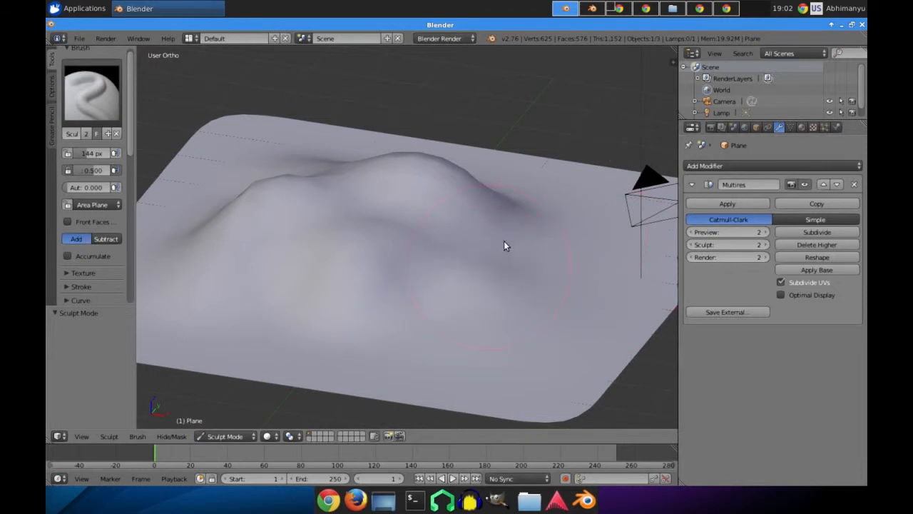
pyautogui.moveTo(511, 253); pyautogui.dragTo(461, 277, button='middle')
# Carve a crease into the plane's sculpted terrain with the Crease brush in Subtract mode.
pyautogui.click(82, 80)
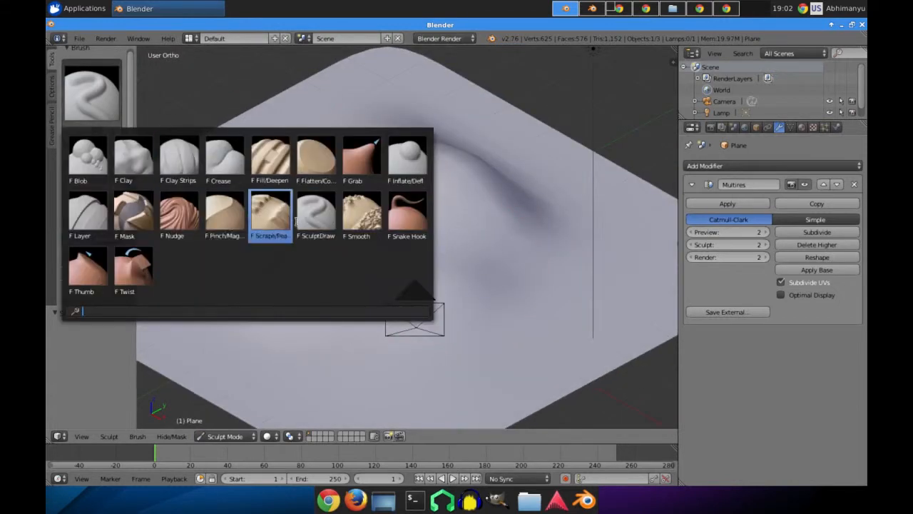
pyautogui.click(225, 159)
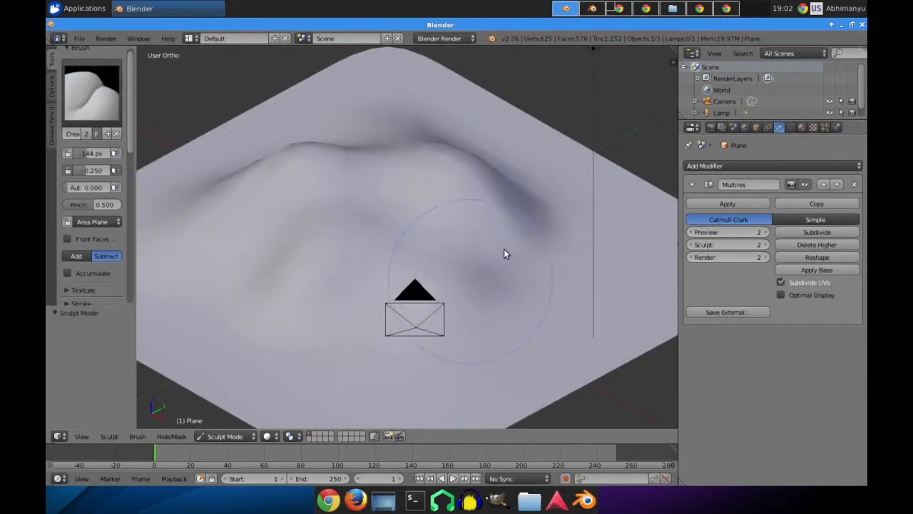
pyautogui.moveTo(666, 271); pyautogui.dragTo(485, 290, button='middle')
pyautogui.moveTo(643, 238)
pyautogui.mouseDown(button='middle')
pyautogui.moveTo(575, 240)
pyautogui.moveTo(506, 369)
pyautogui.mouseUp(button='middle')
pyautogui.moveTo(333, 285); pyautogui.dragTo(421, 184, button='middle')
pyautogui.moveTo(536, 229)
pyautogui.mouseDown(button='middle')
pyautogui.moveTo(363, 194)
pyautogui.moveTo(376, 226)
pyautogui.mouseUp(button='middle')
pyautogui.moveTo(374, 267); pyautogui.dragTo(351, 226)
pyautogui.moveTo(521, 212); pyautogui.dragTo(409, 267, button='middle')
pyautogui.moveTo(291, 227); pyautogui.dragTo(406, 247, button='middle')
# Scrape the terrain's raised areas with the Scrape/Peaks brush.
pyautogui.click(102, 95)
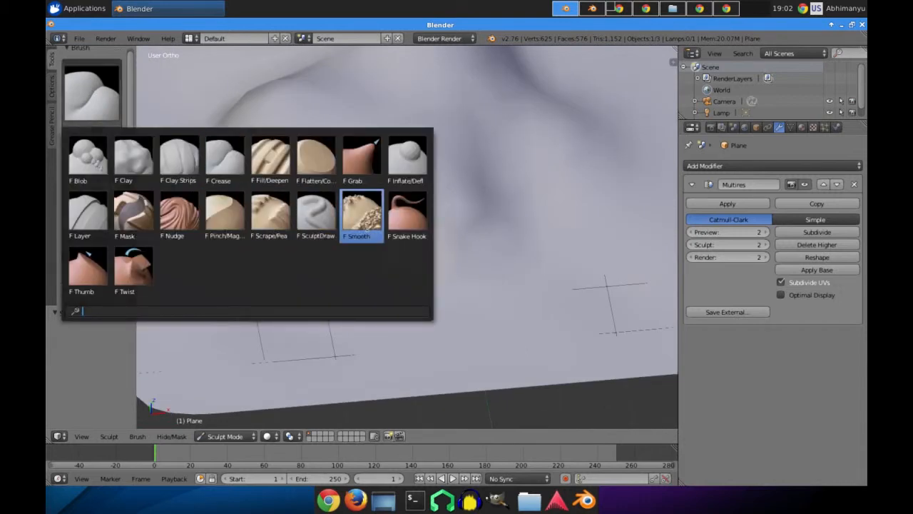
pyautogui.click(286, 227)
pyautogui.moveTo(363, 226); pyautogui.dragTo(452, 192, button='middle')
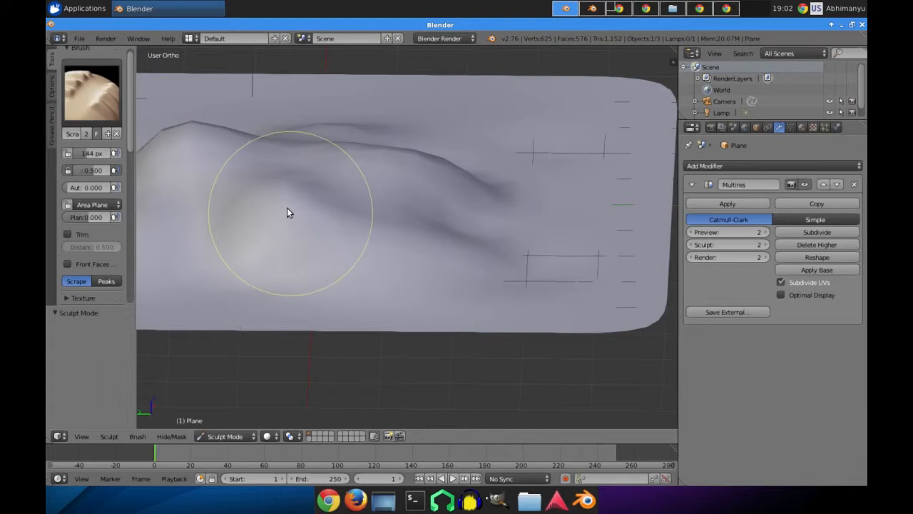
pyautogui.moveTo(246, 193)
pyautogui.mouseDown(button='middle')
pyautogui.moveTo(262, 232)
pyautogui.moveTo(287, 203)
pyautogui.moveTo(368, 237)
pyautogui.mouseUp(button='middle')
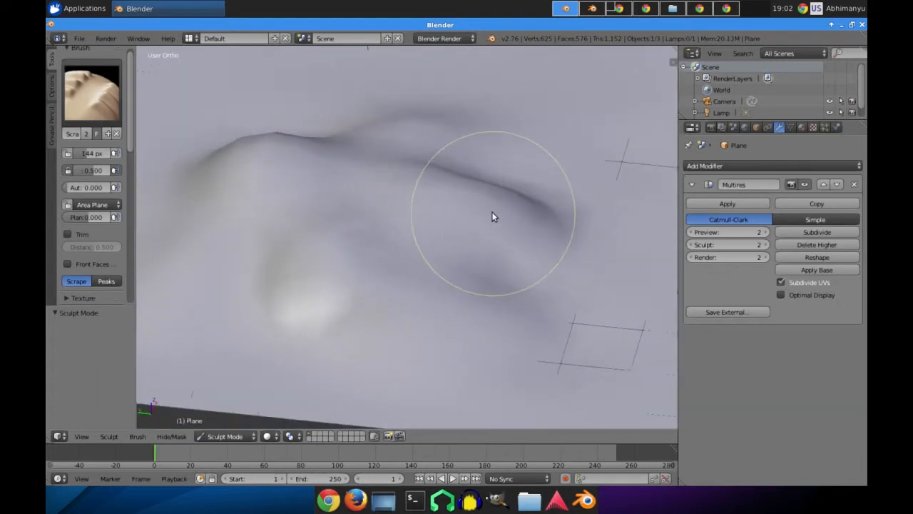
# Subdivide the plane's Multires to level 3 and switch to the SculptDraw brush with a 61 px radius.
pyautogui.click(801, 230)
pyautogui.moveTo(491, 328); pyautogui.dragTo(453, 308, button='middle')
pyautogui.click(71, 107)
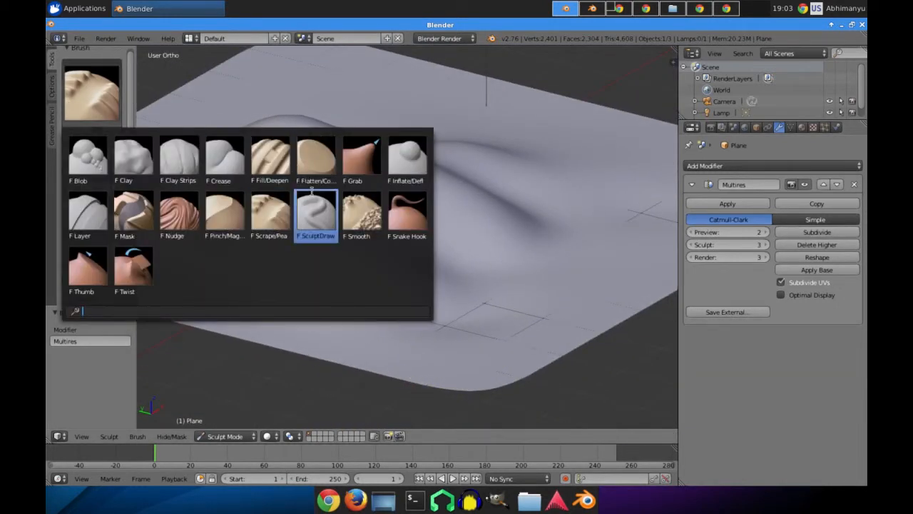
pyautogui.click(316, 206)
pyautogui.scroll(2, 322, 220)
pyautogui.press('f')
pyautogui.click(366, 255)
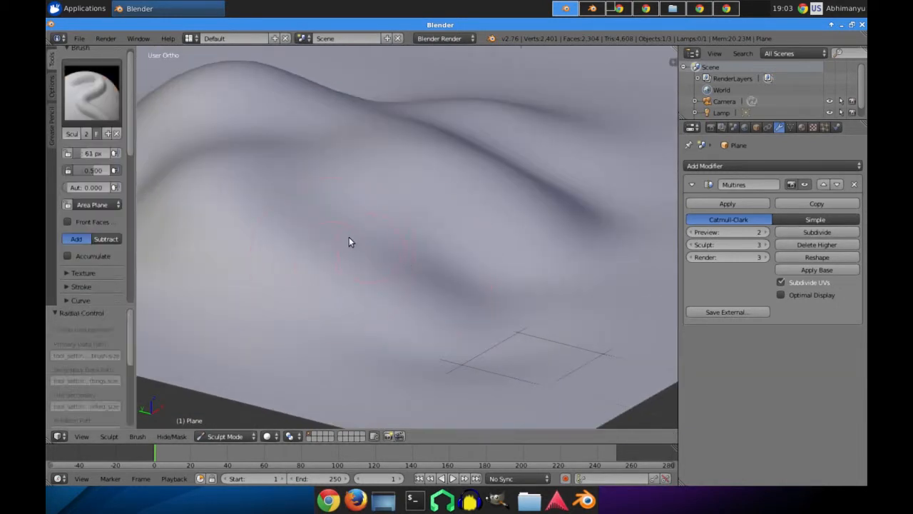
# Draw narrow ridges and small bumps on all sides of the terrain's slopes with the SculptDraw brush in Add mode.
pyautogui.moveTo(352, 243); pyautogui.dragTo(464, 296)
pyautogui.moveTo(345, 223); pyautogui.dragTo(482, 244)
pyautogui.moveTo(400, 187); pyautogui.dragTo(585, 234)
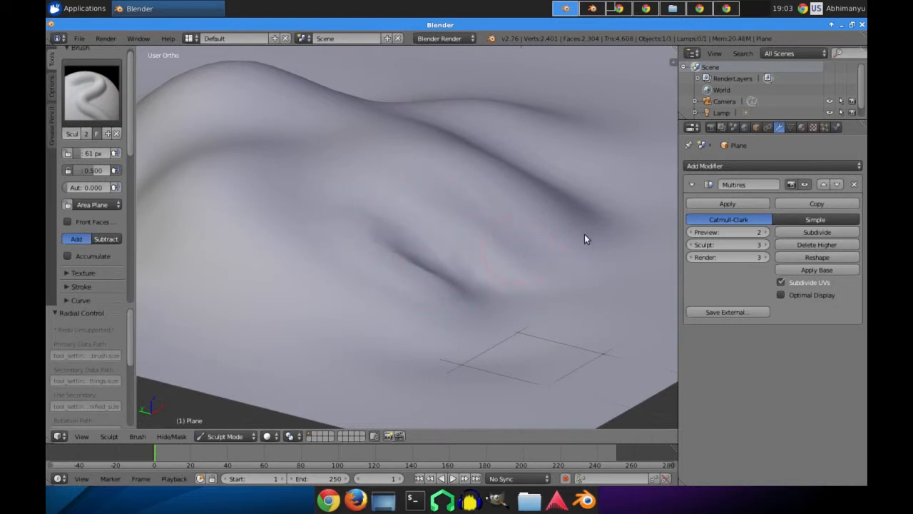
pyautogui.moveTo(585, 234); pyautogui.dragTo(319, 231, button='middle')
pyautogui.moveTo(440, 153); pyautogui.dragTo(316, 241)
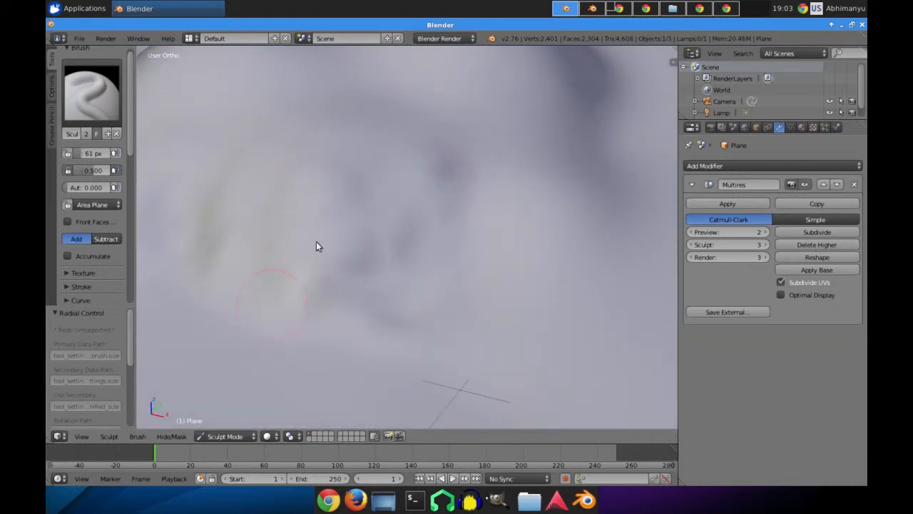
pyautogui.scroll(-4, 316, 241)
pyautogui.moveTo(481, 215); pyautogui.dragTo(410, 228, button='middle')
pyautogui.scroll(5, 410, 233)
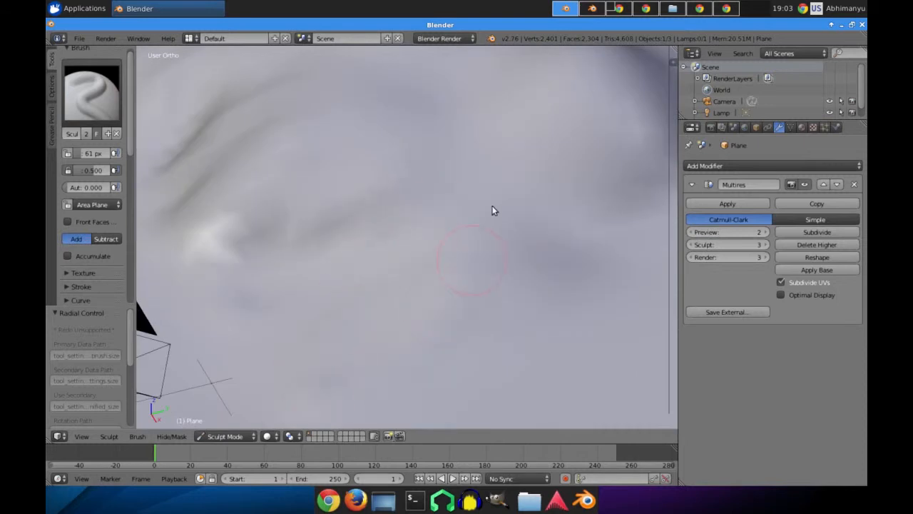
pyautogui.moveTo(423, 311)
pyautogui.mouseDown()
pyautogui.moveTo(384, 226)
pyautogui.moveTo(347, 321)
pyautogui.moveTo(308, 319)
pyautogui.mouseUp()
pyautogui.moveTo(542, 274); pyautogui.dragTo(393, 271, button='middle')
pyautogui.moveTo(299, 249)
pyautogui.mouseDown()
pyautogui.moveTo(224, 251)
pyautogui.moveTo(428, 293)
pyautogui.mouseUp()
pyautogui.moveTo(545, 290); pyautogui.dragTo(487, 252, button='middle')
pyautogui.moveTo(487, 252); pyautogui.dragTo(497, 325)
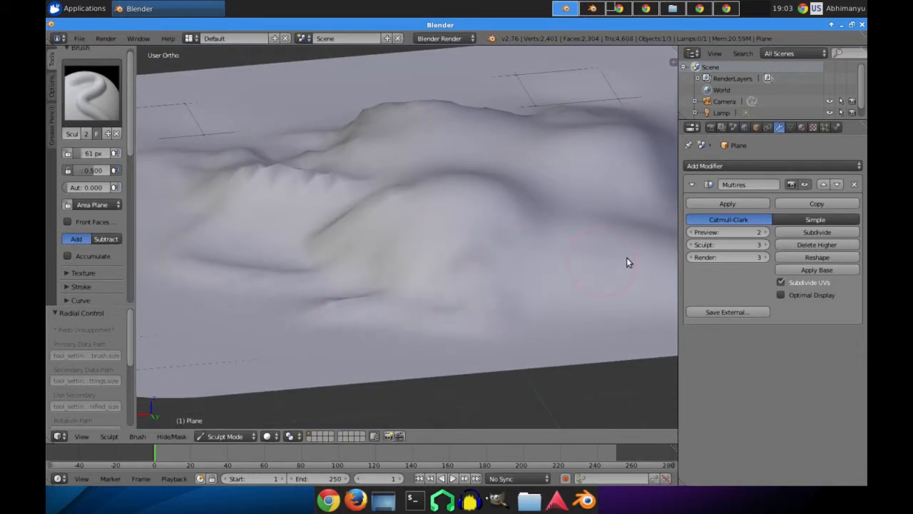
pyautogui.moveTo(569, 274); pyautogui.dragTo(354, 306, button='middle')
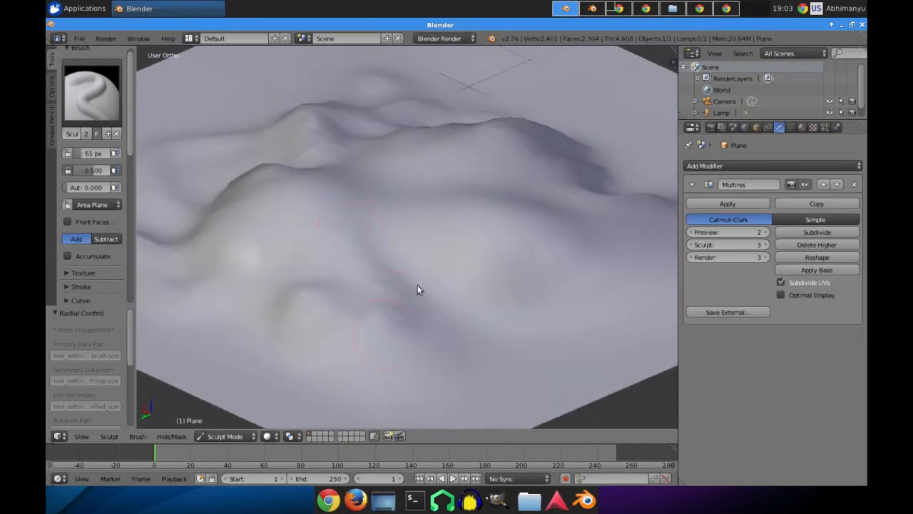
pyautogui.moveTo(399, 411); pyautogui.dragTo(420, 293)
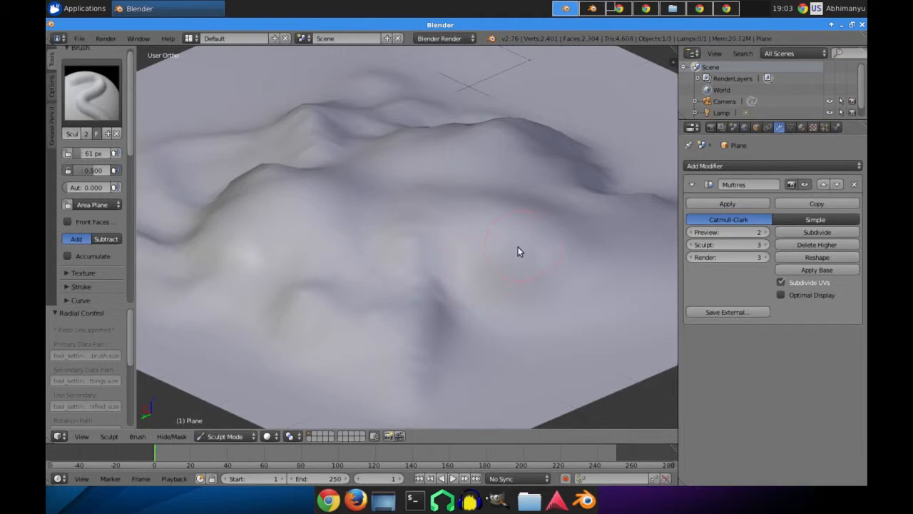
pyautogui.moveTo(518, 247); pyautogui.dragTo(467, 214, button='middle')
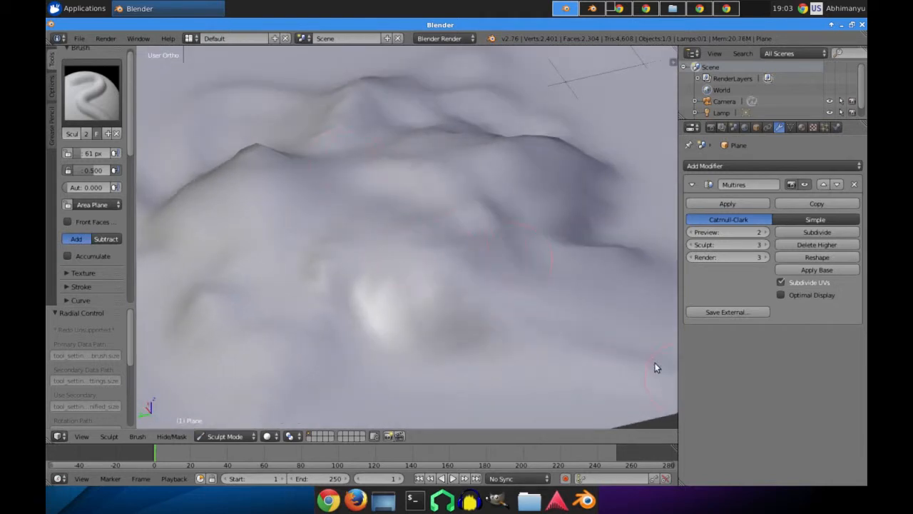
pyautogui.scroll(-5, 448, 275)
pyautogui.moveTo(464, 282); pyautogui.dragTo(421, 246, button='middle')
pyautogui.scroll(5, 379, 292)
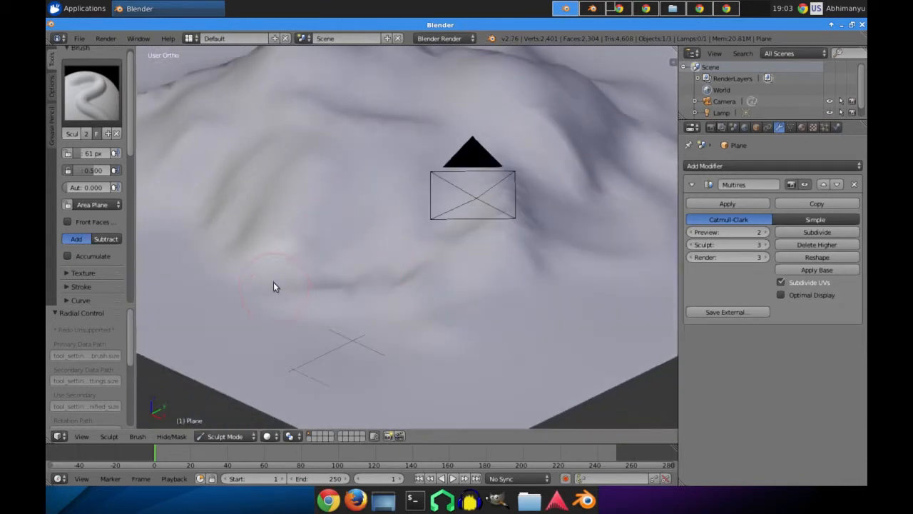
pyautogui.scroll(-5, 345, 270)
pyautogui.moveTo(345, 270); pyautogui.dragTo(468, 279, button='middle')
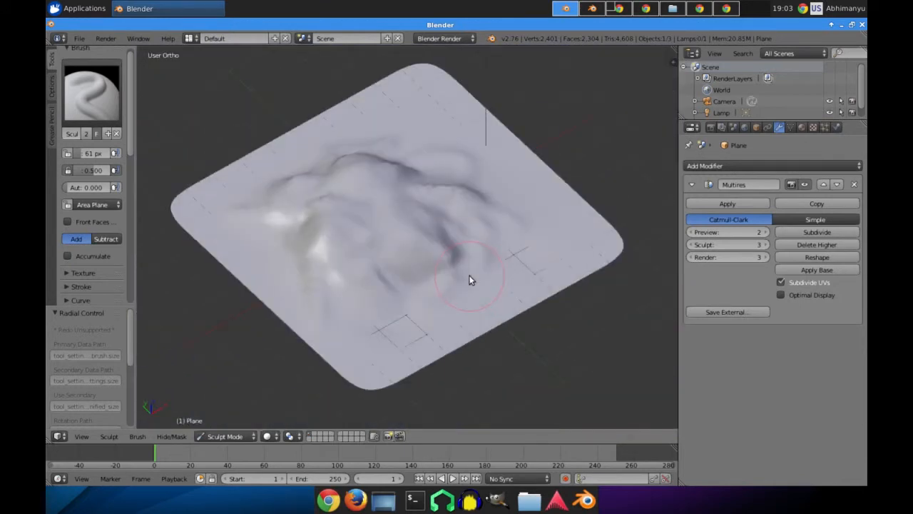
pyautogui.moveTo(318, 307)
pyautogui.mouseDown()
pyautogui.moveTo(287, 271)
pyautogui.moveTo(264, 292)
pyautogui.moveTo(333, 138)
pyautogui.moveTo(449, 208)
pyautogui.moveTo(432, 279)
pyautogui.moveTo(393, 282)
pyautogui.mouseUp()
pyautogui.scroll(3, 537, 263)
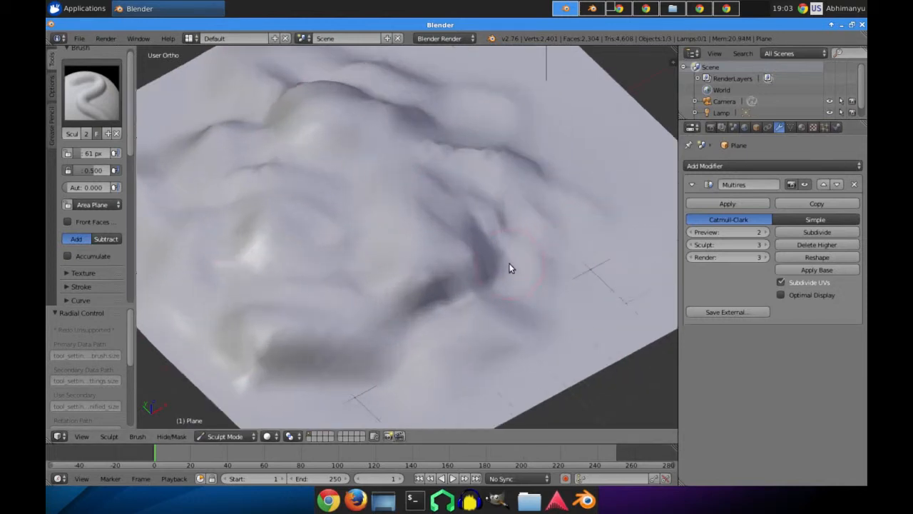
# Soften the ridges all around the terrain with the Smooth brush at a 170 px radius and 0.500 strength.
pyautogui.click(94, 94)
pyautogui.click(363, 210)
pyautogui.moveTo(375, 214); pyautogui.dragTo(406, 241, button='middle')
pyautogui.moveTo(406, 242); pyautogui.dragTo(467, 257)
pyautogui.click(472, 214)
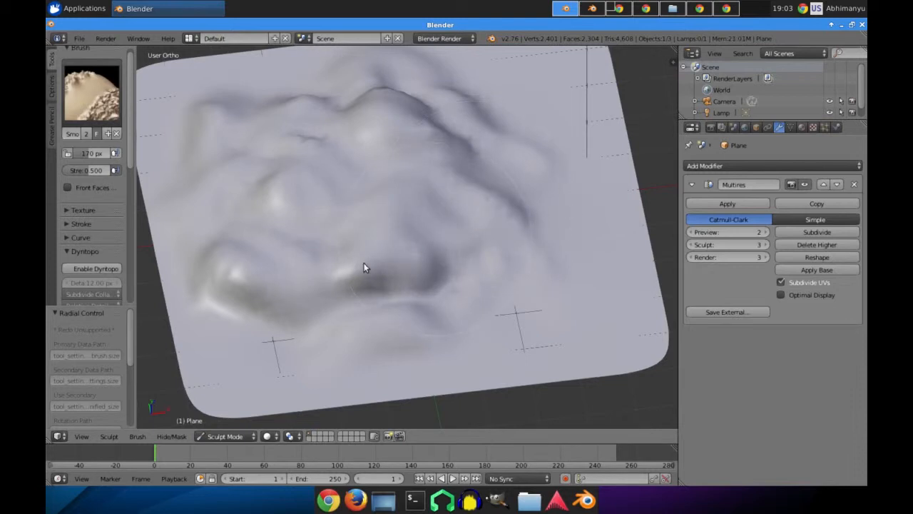
pyautogui.moveTo(357, 261)
pyautogui.mouseDown(button='middle')
pyautogui.moveTo(401, 241)
pyautogui.moveTo(422, 258)
pyautogui.moveTo(393, 255)
pyautogui.moveTo(321, 334)
pyautogui.mouseUp(button='middle')
pyautogui.moveTo(313, 226)
pyautogui.mouseDown(button='middle')
pyautogui.moveTo(587, 269)
pyautogui.moveTo(376, 252)
pyautogui.moveTo(399, 231)
pyautogui.mouseUp(button='middle')
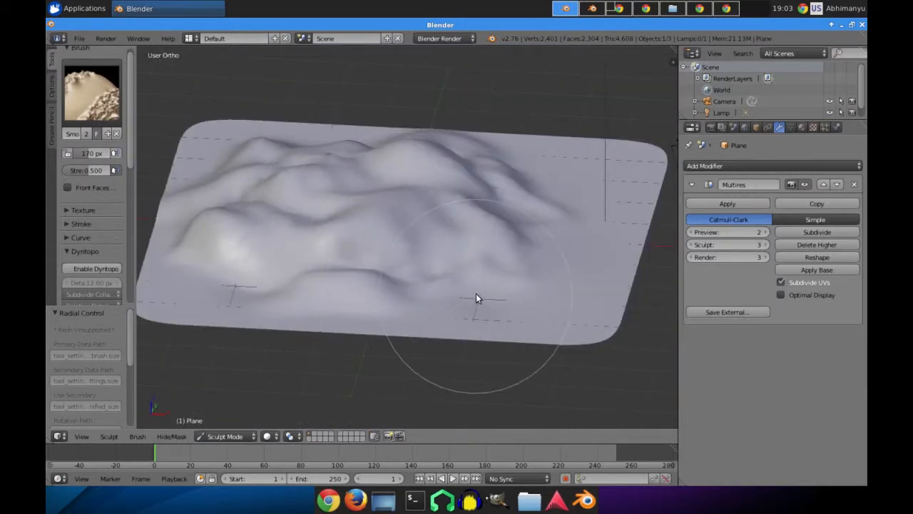
pyautogui.moveTo(604, 254); pyautogui.dragTo(449, 254, button='middle')
pyautogui.moveTo(255, 293); pyautogui.dragTo(322, 297, button='middle')
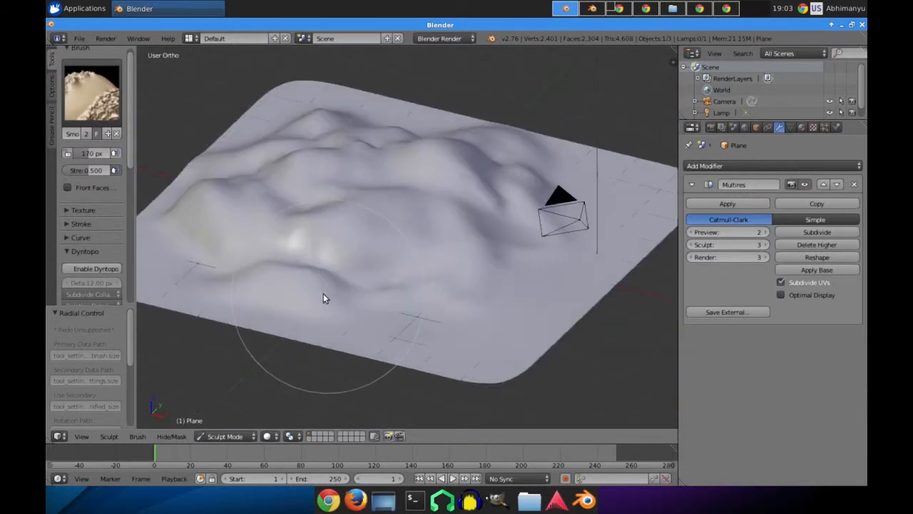
pyautogui.moveTo(287, 238); pyautogui.dragTo(445, 247, button='middle')
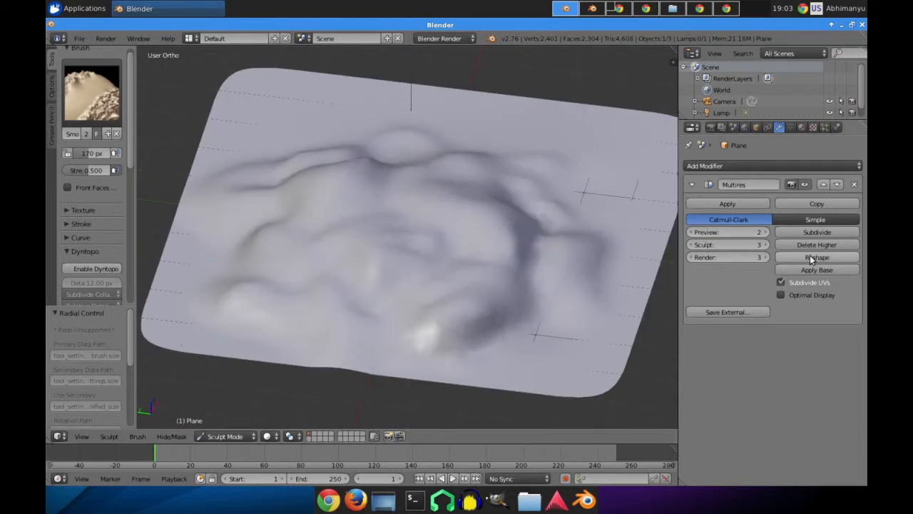
# Subdivide the plane's Multires to level 4 and raise its preview level to 4.
pyautogui.click(819, 232)
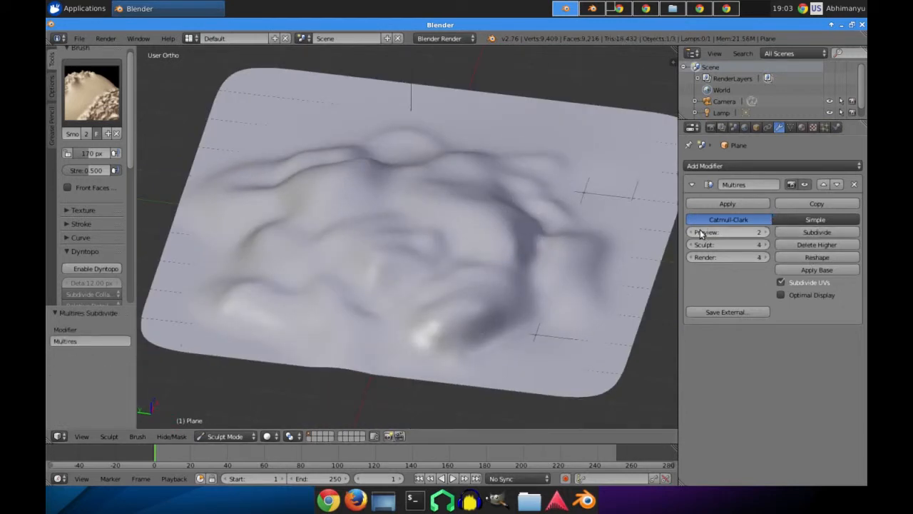
pyautogui.click(765, 233)
pyautogui.click(765, 233)
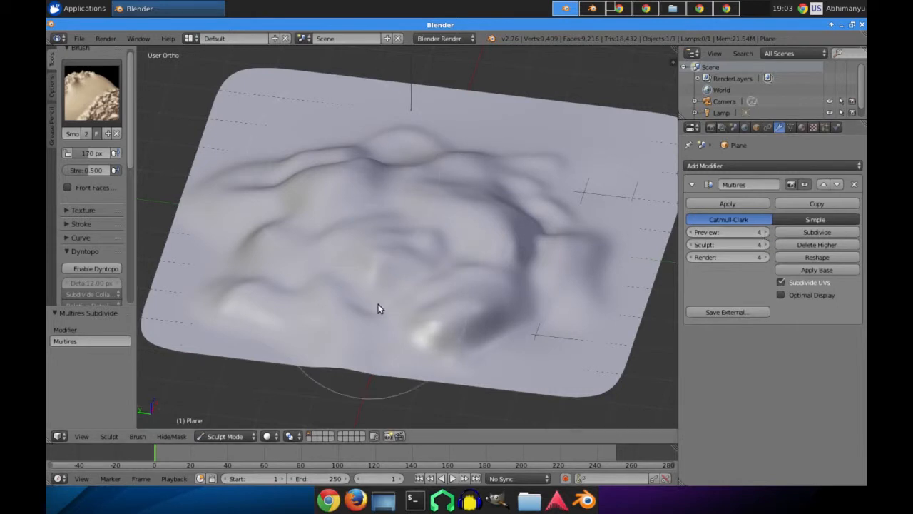
# Switch to the Crease brush in Subtract mode with a 55 px radius.
pyautogui.click(91, 92)
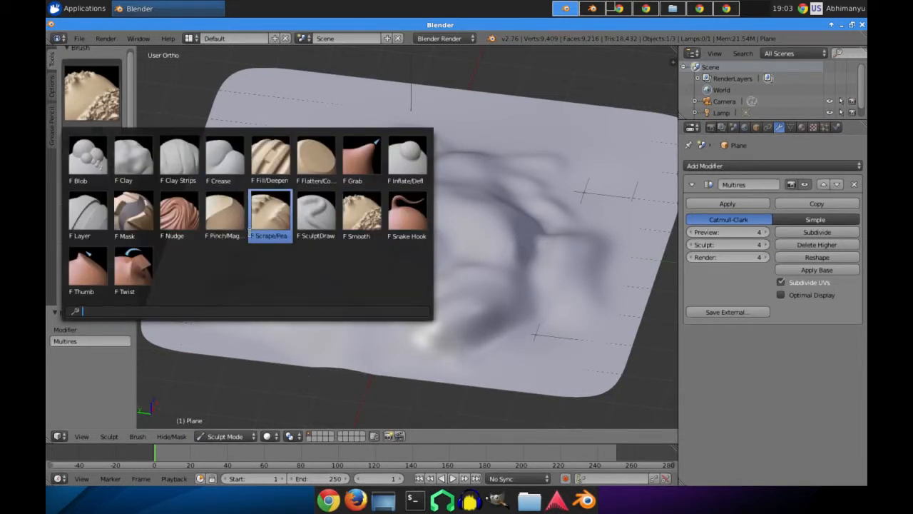
pyautogui.click(316, 208)
pyautogui.click(92, 91)
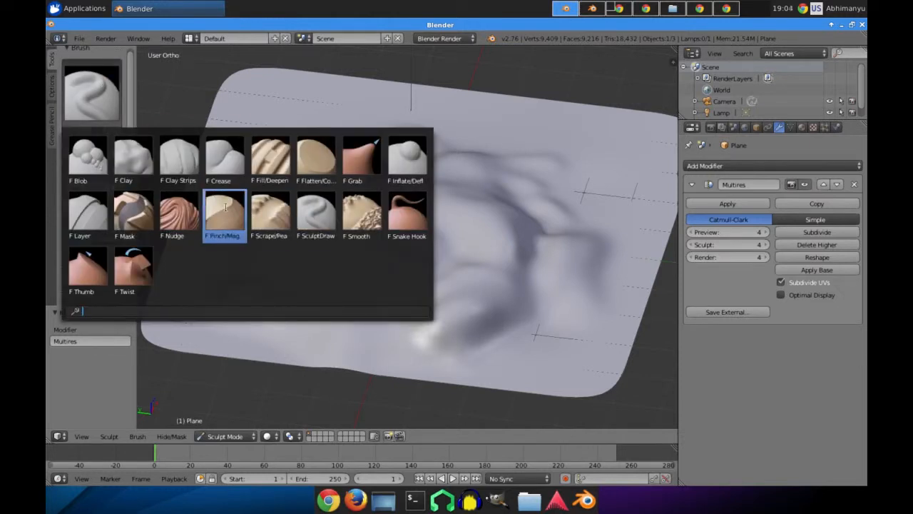
pyautogui.click(224, 159)
pyautogui.click(326, 270)
pyautogui.scroll(6, 492, 378)
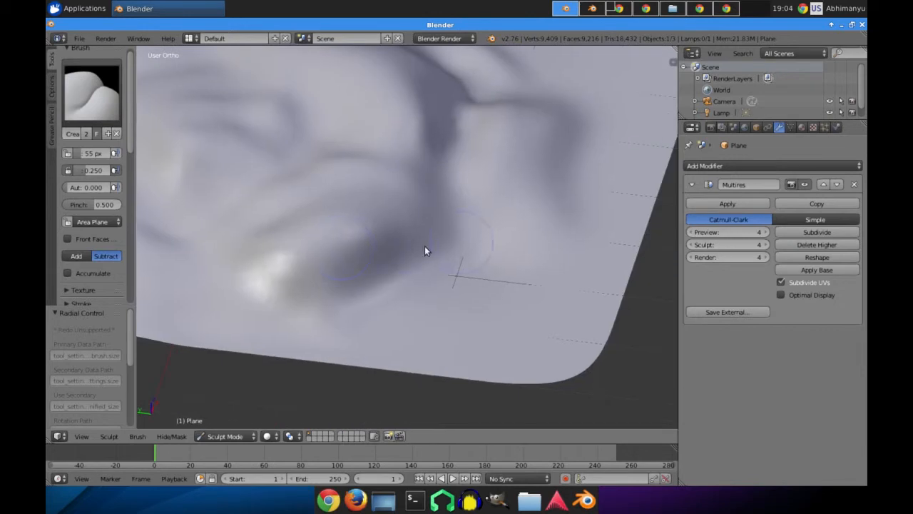
pyautogui.press('f')
pyautogui.click(184, 233)
# Carve creases along the slopes and valleys around the terrain with the Crease brush.
pyautogui.moveTo(300, 264)
pyautogui.mouseDown()
pyautogui.moveTo(211, 263)
pyautogui.moveTo(455, 209)
pyautogui.moveTo(422, 281)
pyautogui.moveTo(436, 228)
pyautogui.mouseUp()
pyautogui.moveTo(500, 185); pyautogui.dragTo(415, 195, button='middle')
pyautogui.moveTo(387, 299)
pyautogui.mouseDown()
pyautogui.moveTo(352, 236)
pyautogui.moveTo(387, 92)
pyautogui.mouseUp()
pyautogui.scroll(-8, 511, 157)
pyautogui.moveTo(469, 177)
pyautogui.mouseDown(button='middle')
pyautogui.moveTo(336, 248)
pyautogui.moveTo(428, 219)
pyautogui.moveTo(428, 285)
pyautogui.mouseUp(button='middle')
pyautogui.moveTo(347, 270); pyautogui.dragTo(514, 312, button='middle')
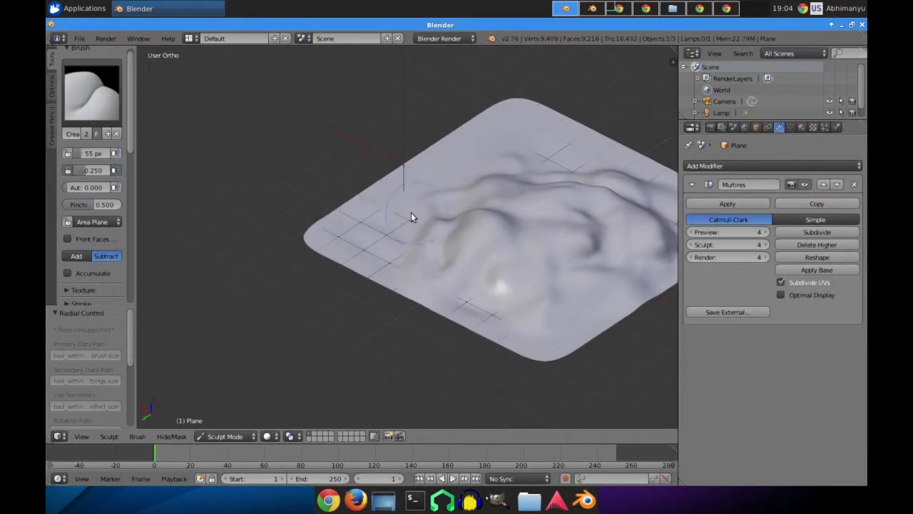
pyautogui.moveTo(411, 217); pyautogui.dragTo(444, 251, button='middle')
pyautogui.moveTo(383, 173)
pyautogui.mouseDown(button='middle')
pyautogui.moveTo(520, 159)
pyautogui.moveTo(445, 218)
pyautogui.moveTo(352, 271)
pyautogui.mouseUp(button='middle')
pyautogui.moveTo(267, 254)
pyautogui.mouseDown()
pyautogui.moveTo(456, 214)
pyautogui.moveTo(326, 167)
pyautogui.moveTo(316, 209)
pyautogui.moveTo(362, 217)
pyautogui.moveTo(344, 220)
pyautogui.moveTo(331, 200)
pyautogui.mouseUp()
pyautogui.moveTo(286, 193); pyautogui.dragTo(408, 232, button='middle')
pyautogui.keyDown('shift'); pyautogui.moveTo(342, 275); pyautogui.dragTo(453, 242, button='middle'); pyautogui.keyUp('shift')
pyautogui.moveTo(389, 264)
pyautogui.mouseDown()
pyautogui.moveTo(366, 193)
pyautogui.moveTo(249, 188)
pyautogui.moveTo(328, 154)
pyautogui.mouseUp()
pyautogui.moveTo(354, 73)
pyautogui.mouseDown()
pyautogui.moveTo(309, 129)
pyautogui.moveTo(340, 427)
pyautogui.moveTo(319, 324)
pyautogui.moveTo(399, 300)
pyautogui.mouseUp()
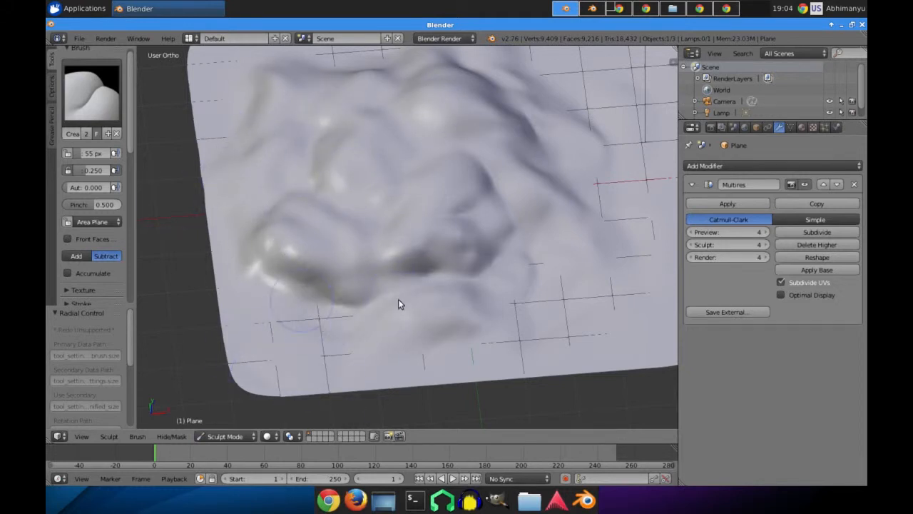
pyautogui.moveTo(583, 347)
pyautogui.mouseDown(button='middle')
pyautogui.moveTo(399, 287)
pyautogui.moveTo(338, 301)
pyautogui.moveTo(346, 290)
pyautogui.moveTo(444, 279)
pyautogui.mouseUp(button='middle')
pyautogui.scroll(2, 395, 279)
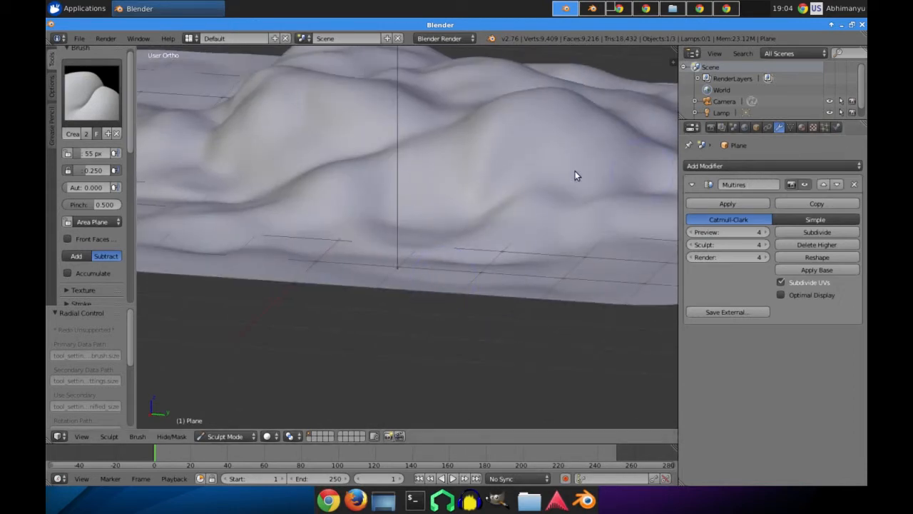
# Apply the plane's Multires modifier in Object Mode and inspect the resulting mesh in Edit Mode.
pyautogui.click(713, 205)
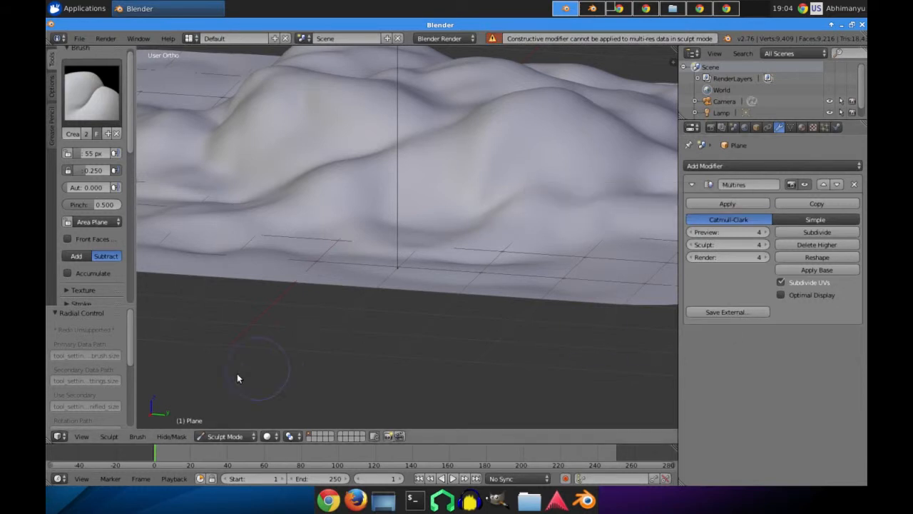
pyautogui.click(243, 435)
pyautogui.click(257, 424)
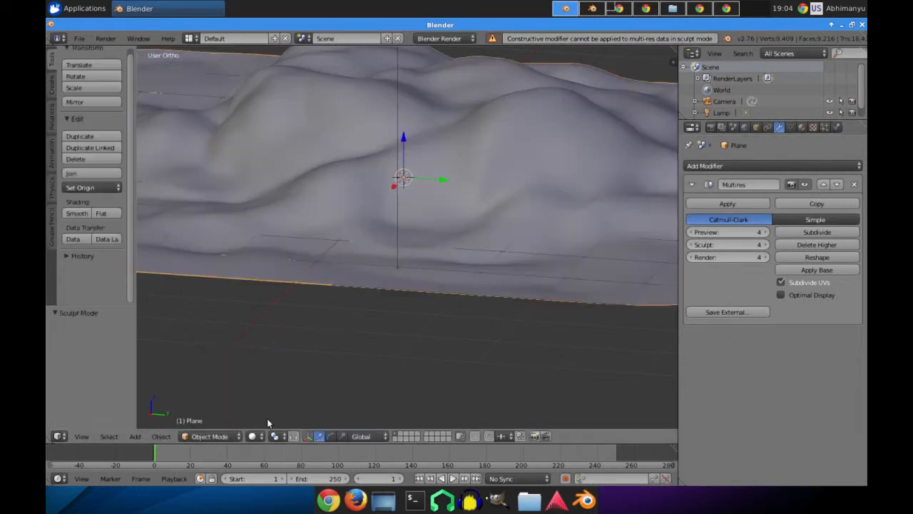
pyautogui.click(727, 201)
pyautogui.press('Tab')
pyautogui.scroll(6, 515, 194)
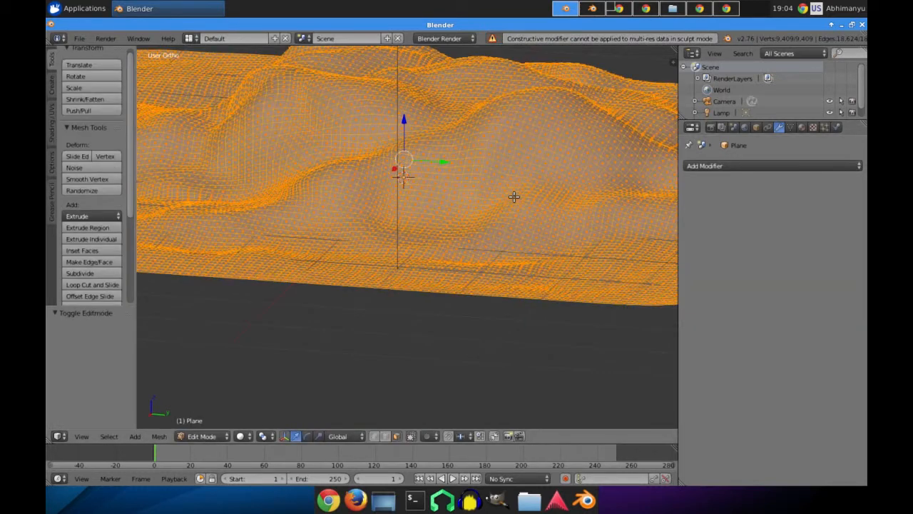
pyautogui.press('a')
pyautogui.scroll(-4, 513, 197)
pyautogui.press('Tab')
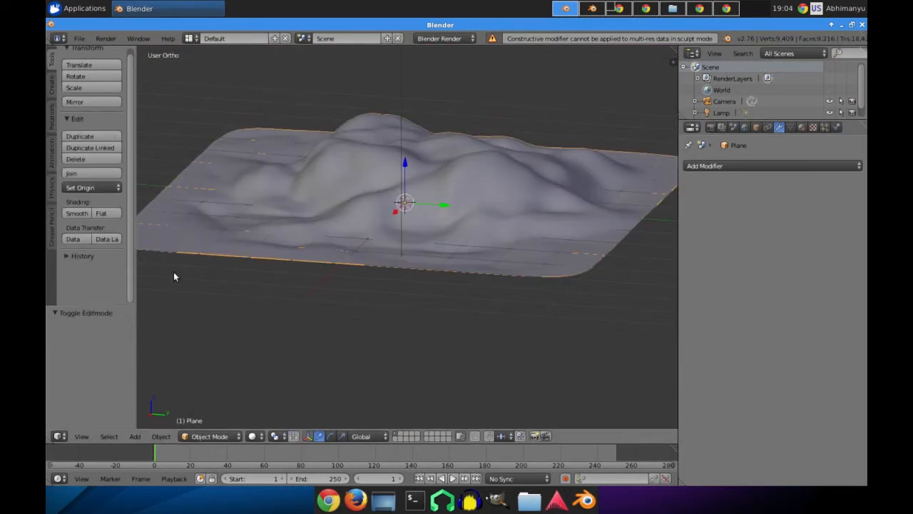
# Delete the sculpted plane and add a cube mesh in its place.
pyautogui.press('Delete')
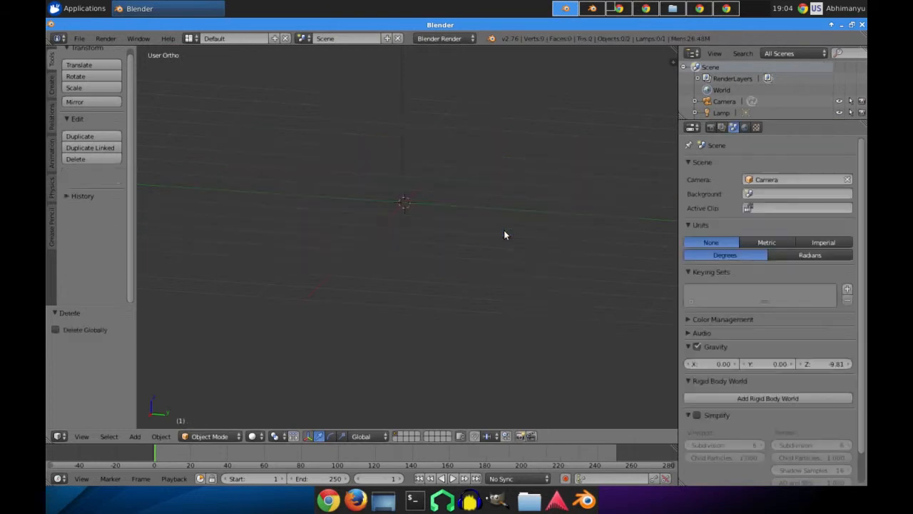
pyautogui.hotkey('shift', 'a')
pyautogui.moveTo(439, 231)
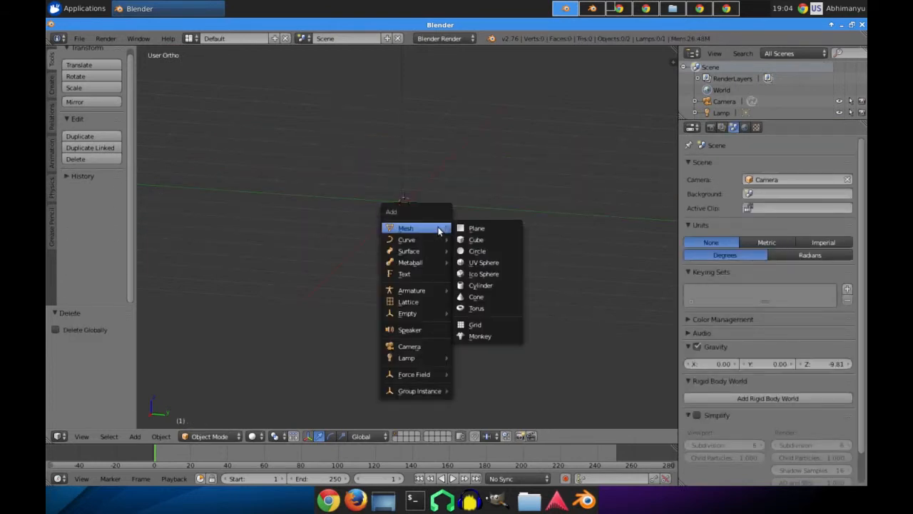
pyautogui.click(475, 240)
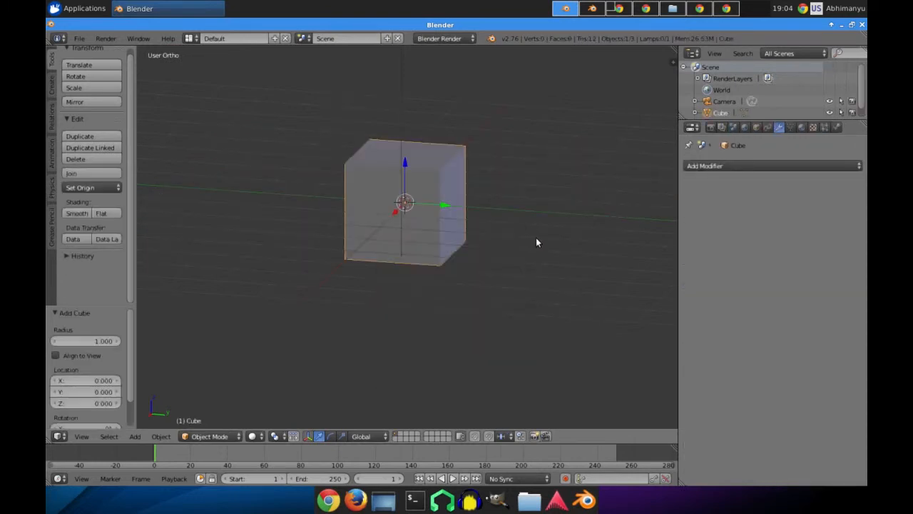
# Try adding a Displace modifier to the cube.
pyautogui.click(760, 165)
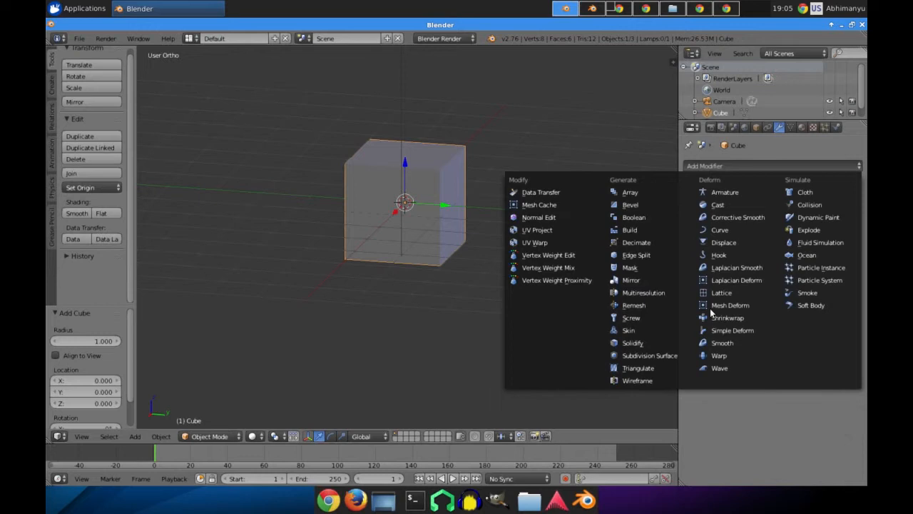
pyautogui.click(734, 244)
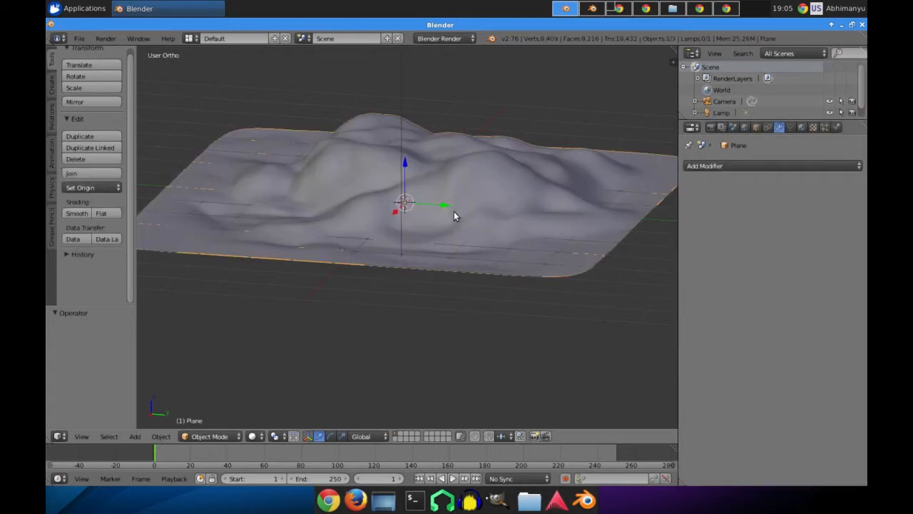
# Add a Subdivision Surface modifier with 2 view subdivisions to the sculpted terrain plane.
pyautogui.moveTo(468, 193); pyautogui.dragTo(451, 231, button='middle')
pyautogui.scroll(2, 442, 250)
pyautogui.moveTo(434, 260); pyautogui.dragTo(409, 251, button='middle')
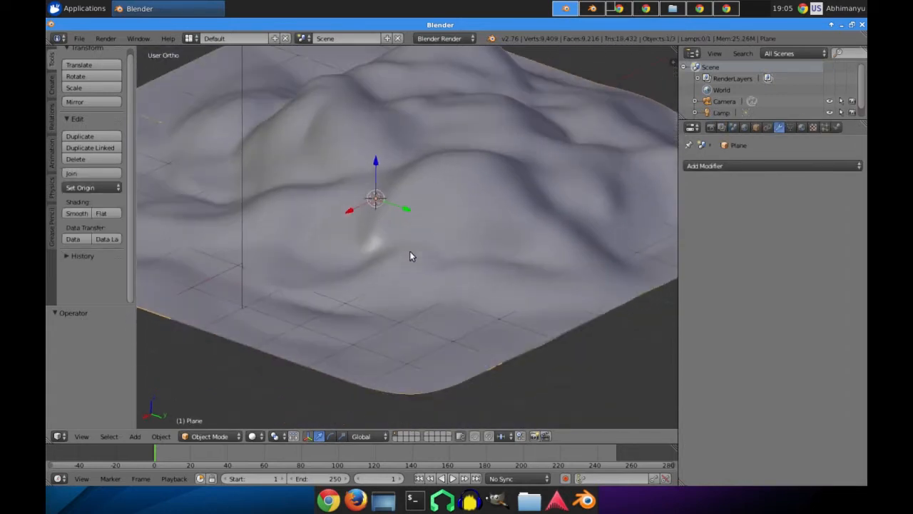
pyautogui.keyDown('shift'); pyautogui.moveTo(454, 207); pyautogui.dragTo(455, 233, button='middle'); pyautogui.keyUp('shift')
pyautogui.click(751, 164)
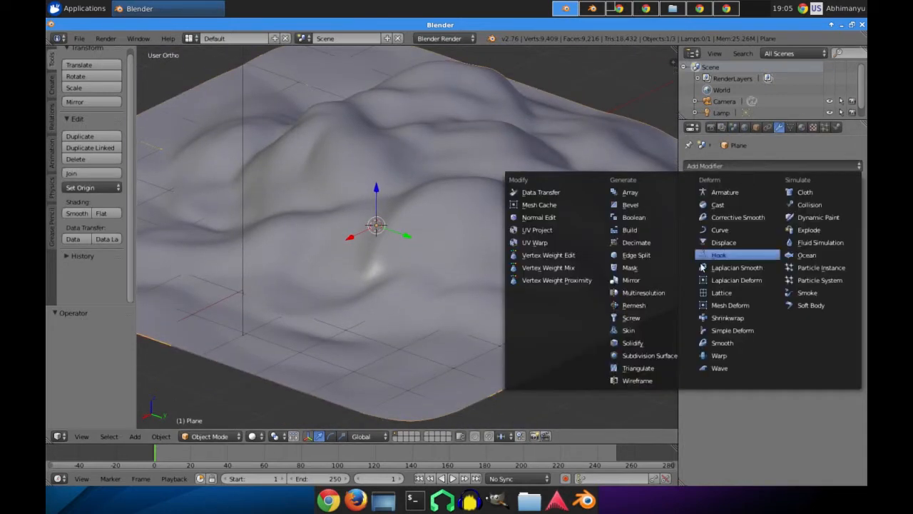
pyautogui.click(672, 356)
pyautogui.moveTo(444, 312); pyautogui.dragTo(503, 298, button='middle')
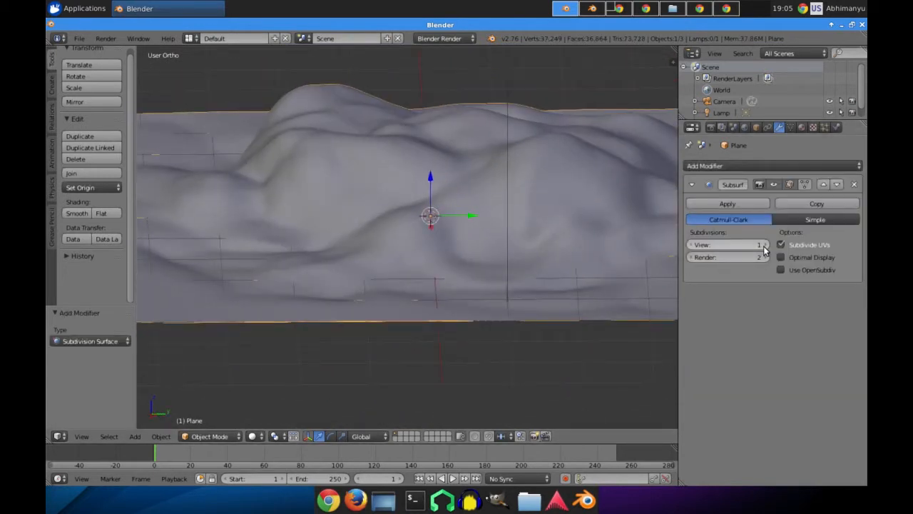
# Add a Displace modifier after the Subdivision Surface on the plane and give it a new texture.
pyautogui.click(736, 164)
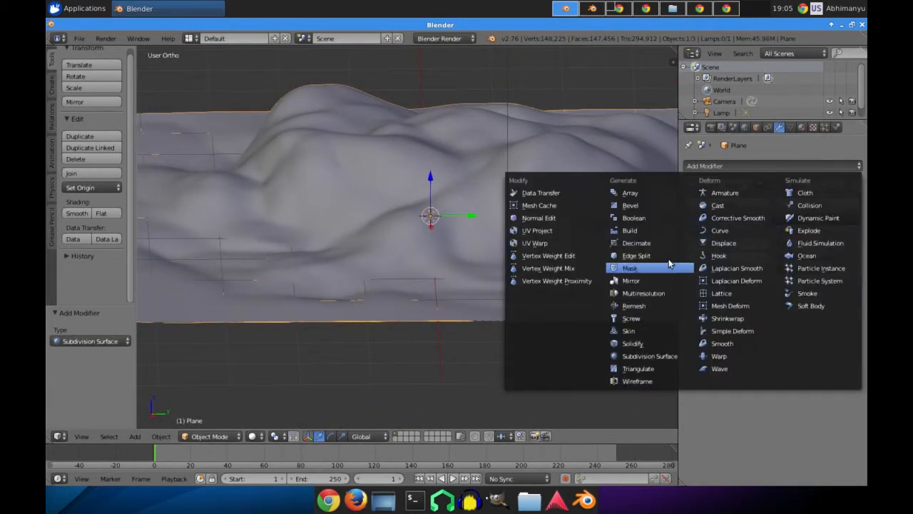
pyautogui.click(717, 243)
pyautogui.moveTo(557, 249); pyautogui.dragTo(506, 279, button='middle')
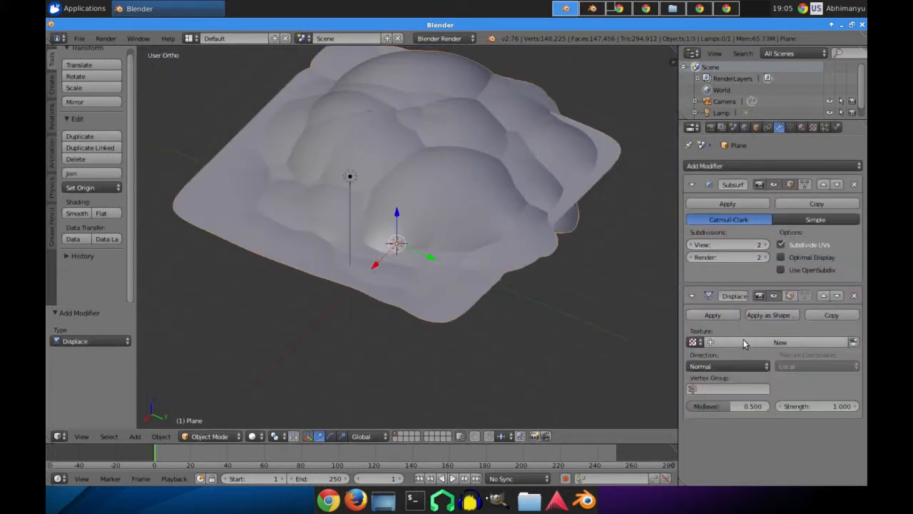
pyautogui.click(694, 342)
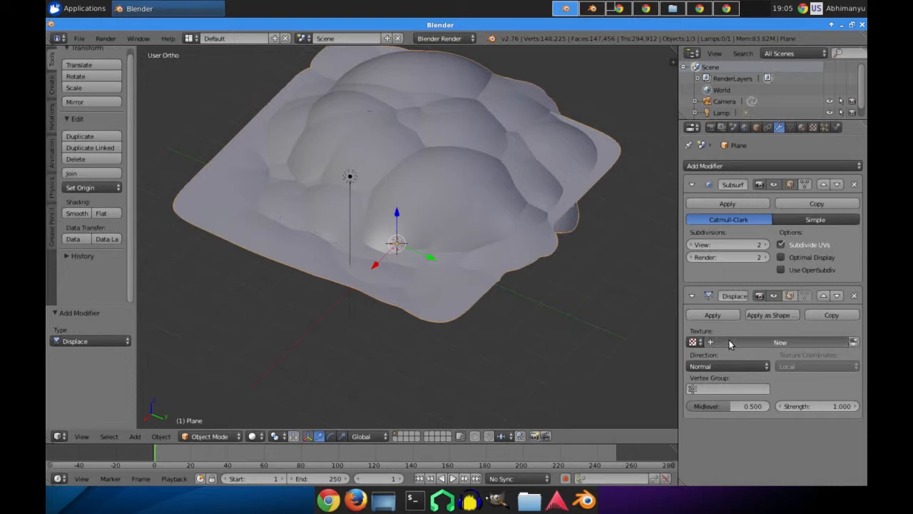
pyautogui.click(729, 342)
pyautogui.moveTo(449, 297); pyautogui.dragTo(460, 271, button='middle')
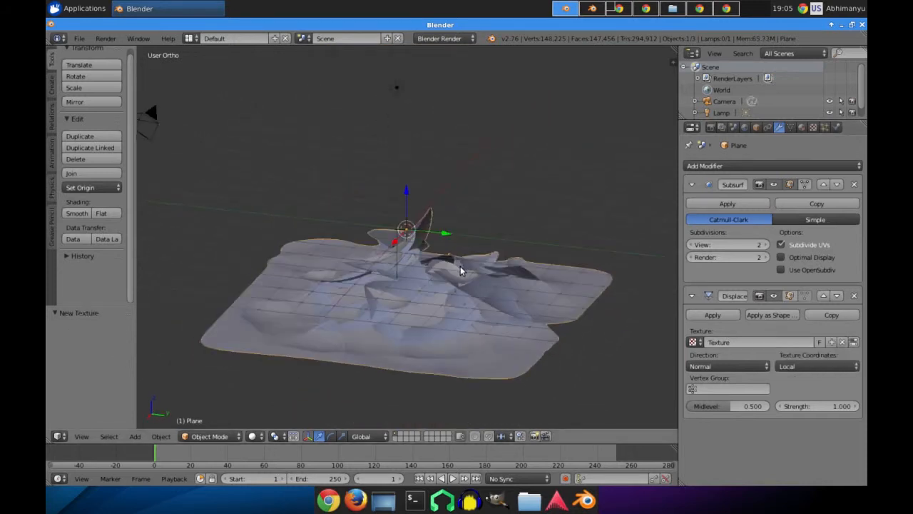
pyautogui.scroll(3, 460, 271)
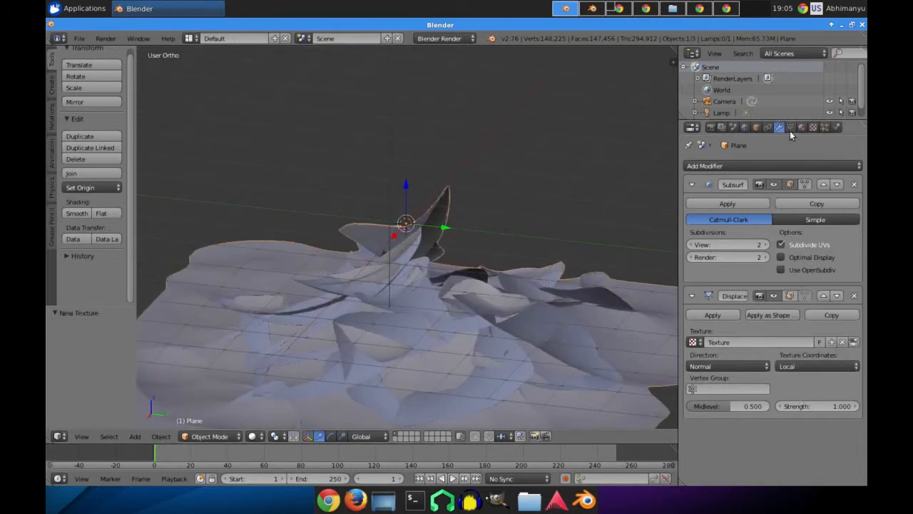
# Open the settings of the Displace modifier's texture and set its type to Blend.
pyautogui.click(813, 127)
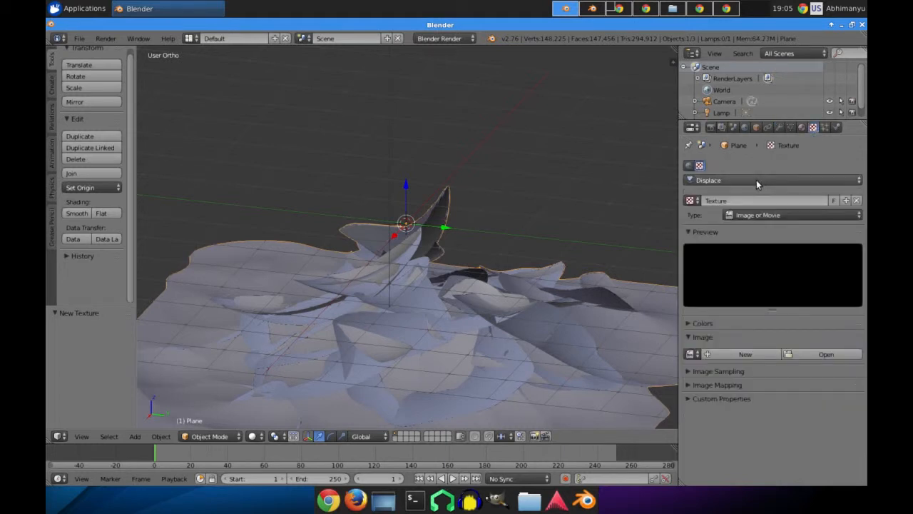
pyautogui.click(757, 182)
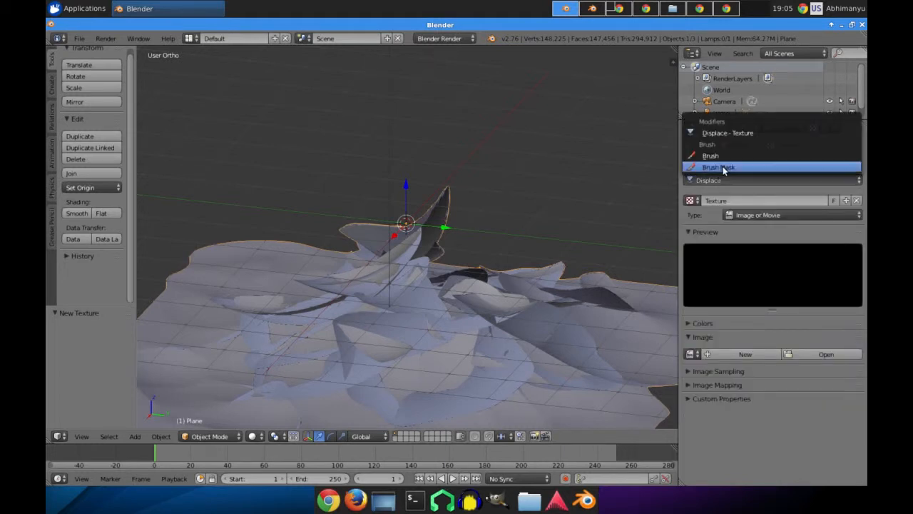
pyautogui.click(739, 133)
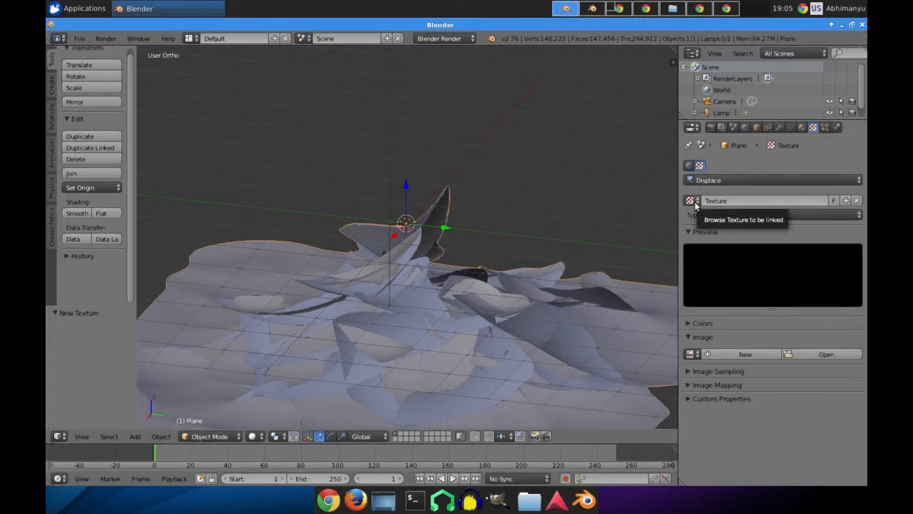
pyautogui.click(767, 215)
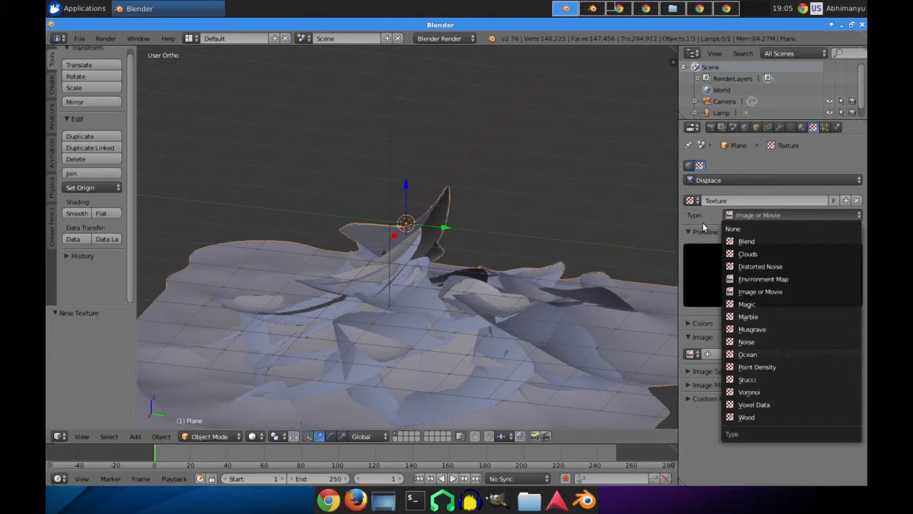
pyautogui.click(767, 215)
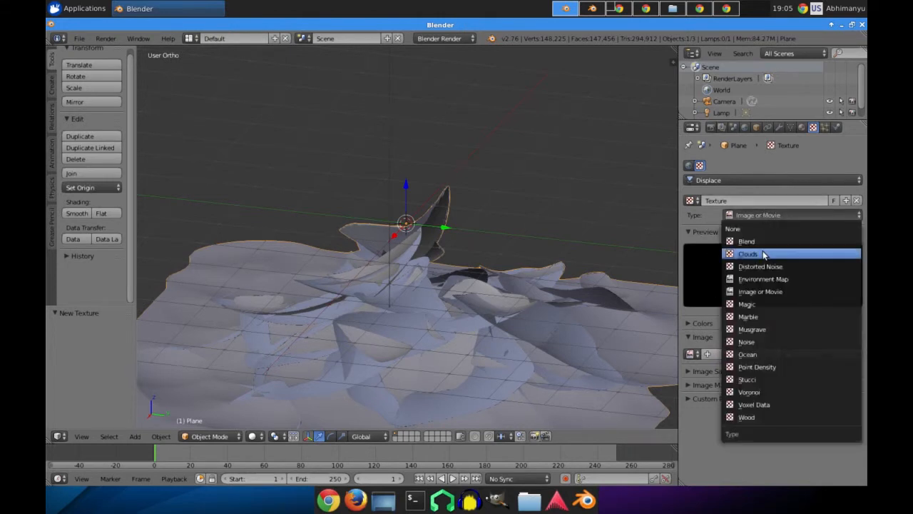
pyautogui.click(746, 241)
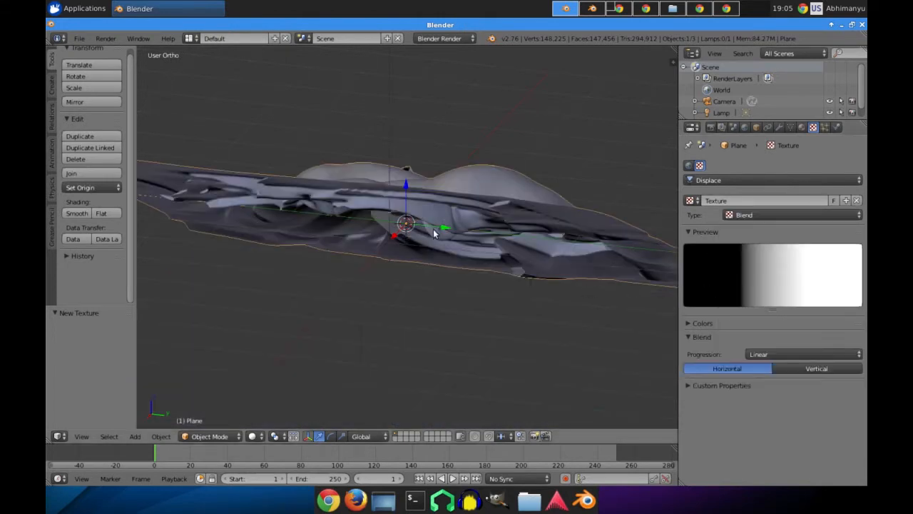
# Change the displacement texture's type to Clouds and set its size to 0.001.
pyautogui.click(761, 214)
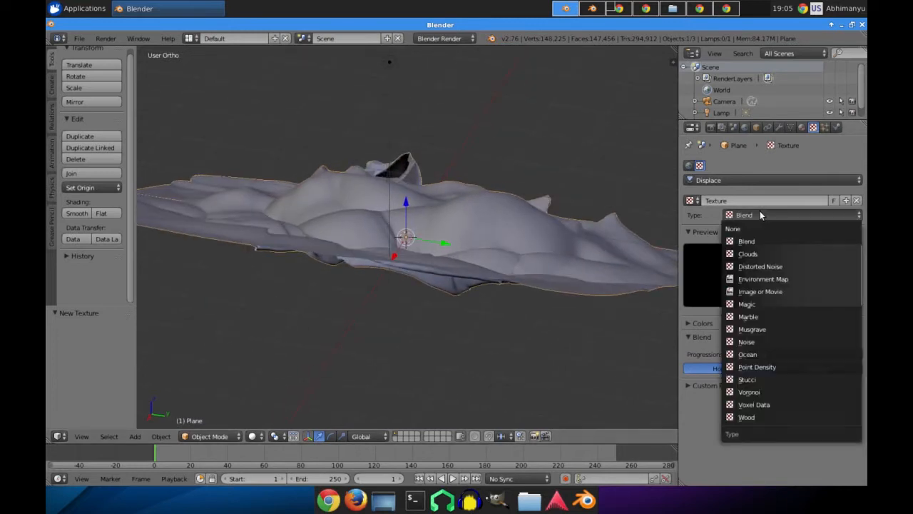
pyautogui.click(768, 254)
pyautogui.moveTo(588, 269); pyautogui.dragTo(545, 248, button='middle')
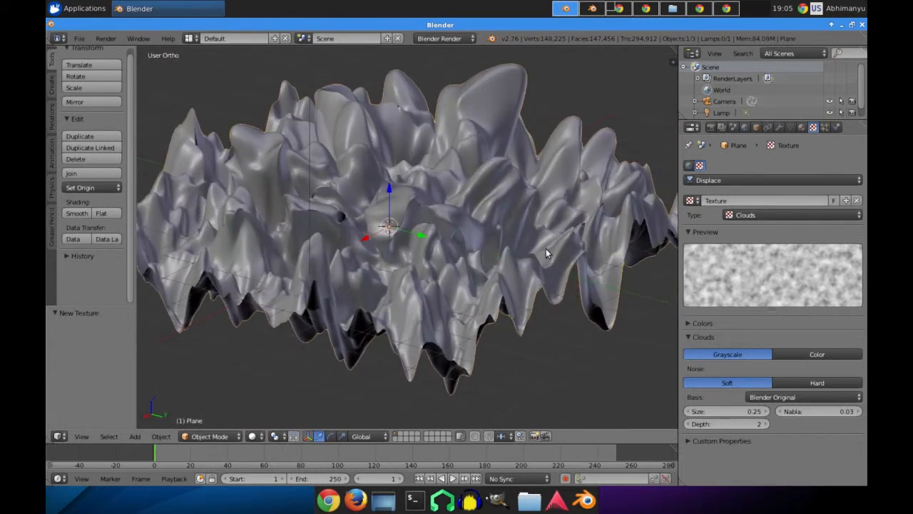
pyautogui.click(733, 411)
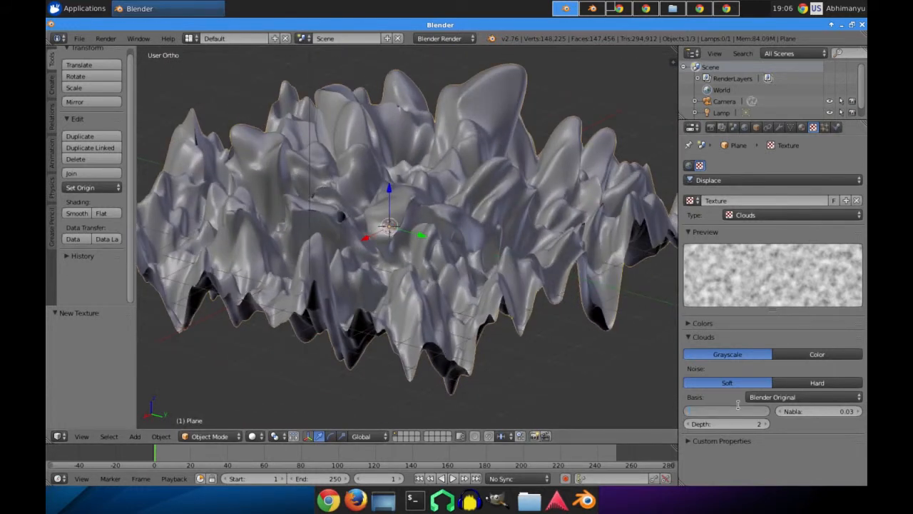
pyautogui.write('.001')
pyautogui.press('Return')
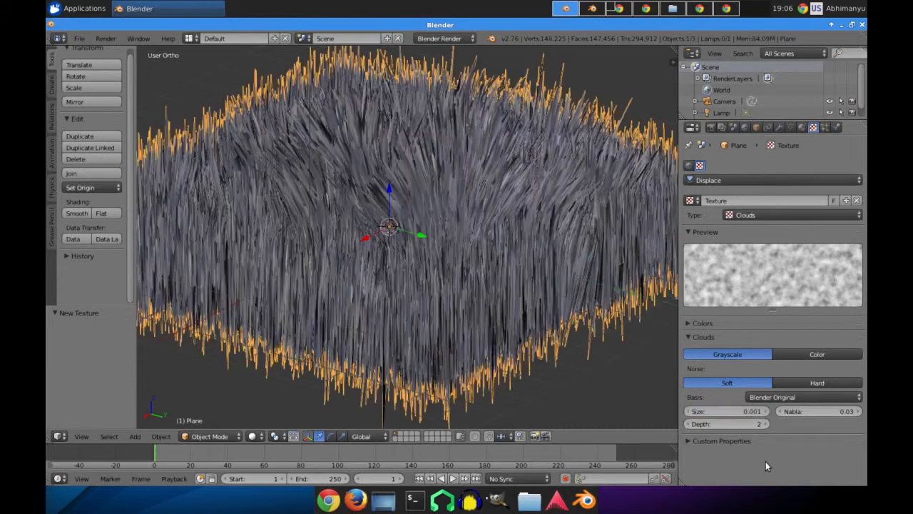
pyautogui.moveTo(478, 280); pyautogui.dragTo(404, 288, button='middle')
pyautogui.scroll(3, 420, 280)
pyautogui.scroll(-2, 421, 280)
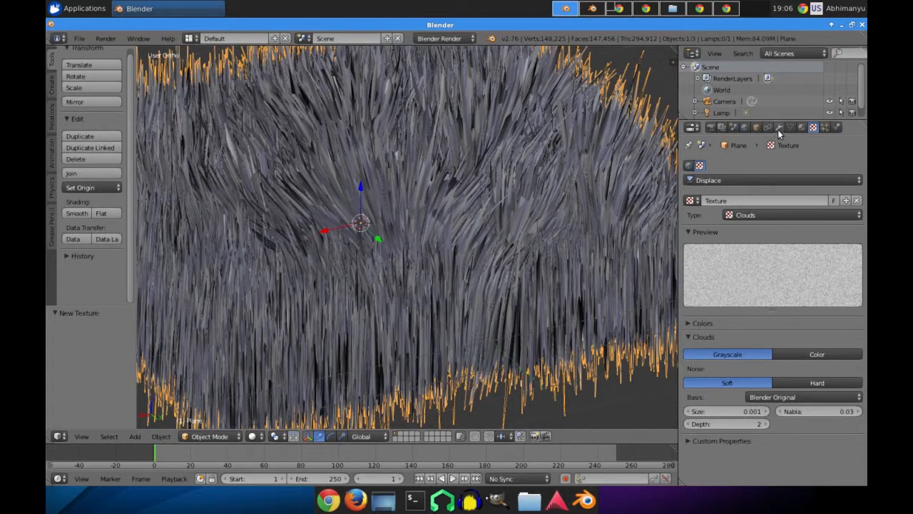
# Return to the plane's modifiers and set the Displace strength to 0.1.
pyautogui.click(779, 128)
pyautogui.click(813, 406)
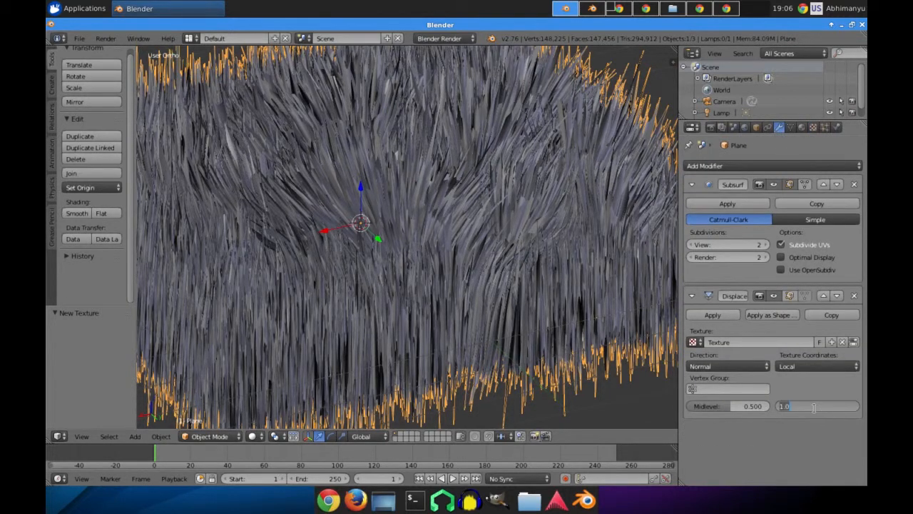
pyautogui.write('0.1')
pyautogui.press('Return')
pyautogui.moveTo(542, 343); pyautogui.dragTo(478, 305, button='middle')
pyautogui.scroll(2, 478, 305)
# Reduce the Displace modifier's strength to 0.01 and check the terrain surface up close.
pyautogui.click(805, 405)
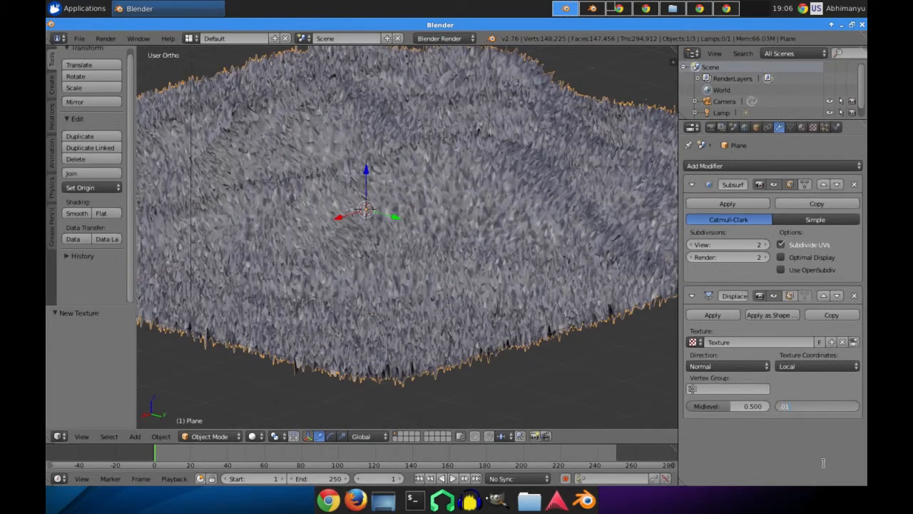
pyautogui.write('.01')
pyautogui.press('Return')
pyautogui.scroll(3, 487, 317)
pyautogui.moveTo(393, 309); pyautogui.dragTo(294, 354, button='middle')
pyautogui.scroll(-3, 356, 254)
pyautogui.moveTo(364, 300); pyautogui.dragTo(517, 273, button='middle')
pyautogui.scroll(3, 510, 274)
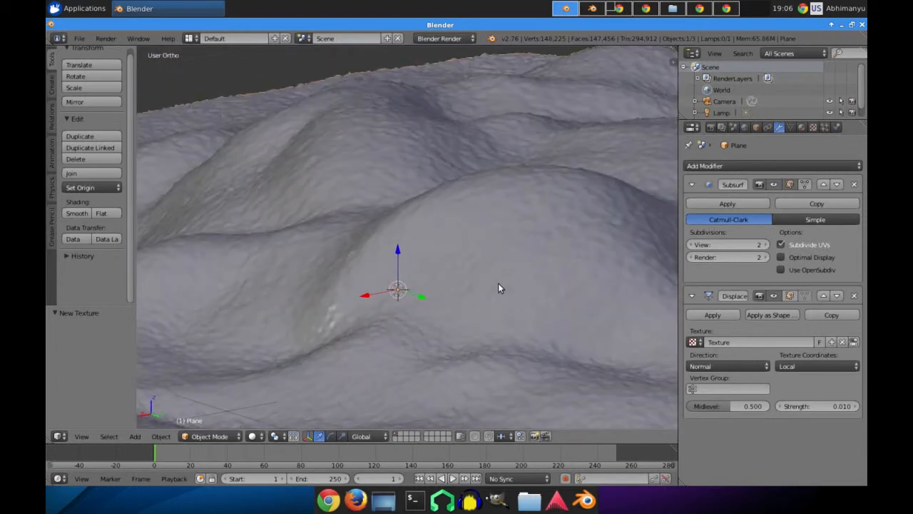
# Reopen the displacement texture's settings and set the Clouds noise basis to Voronoi F4.
pyautogui.click(813, 127)
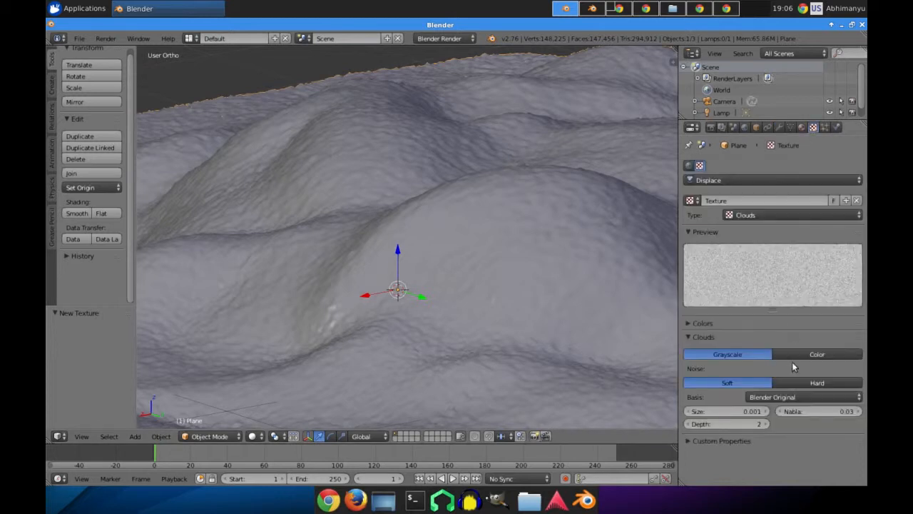
pyautogui.click(789, 398)
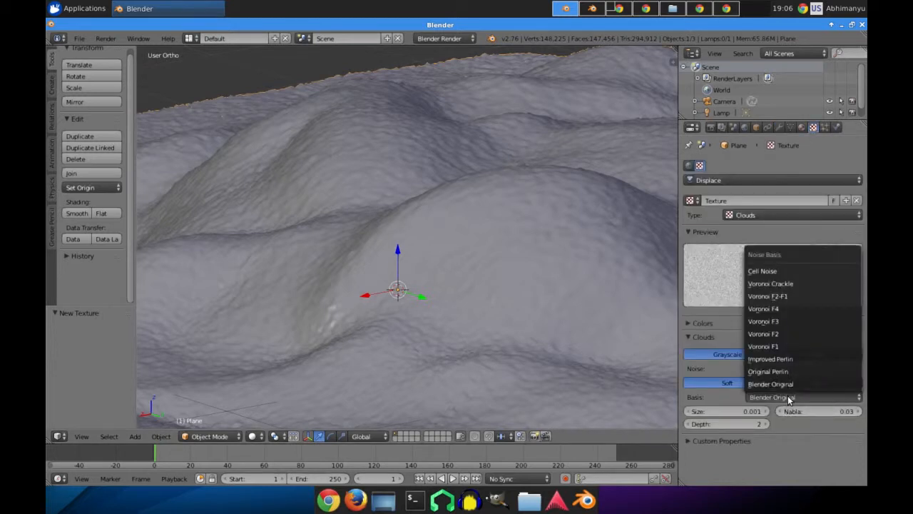
pyautogui.click(796, 309)
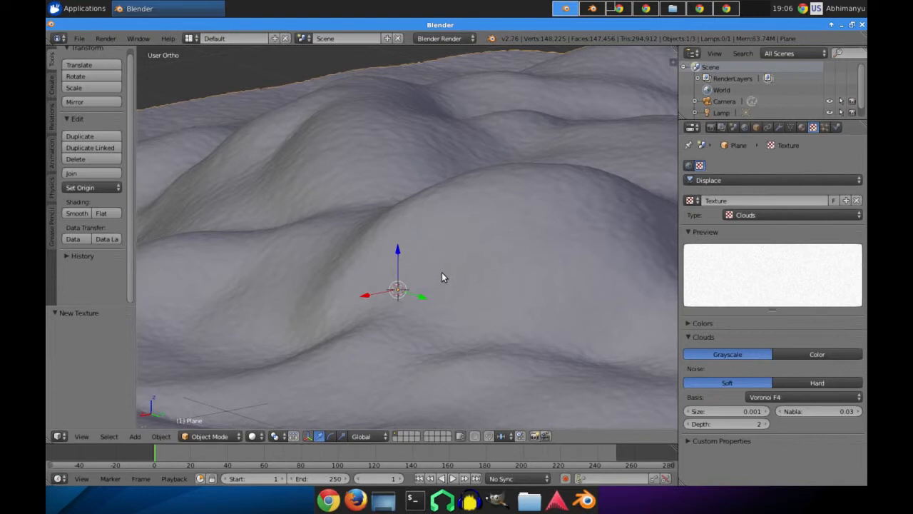
pyautogui.moveTo(441, 271); pyautogui.dragTo(450, 270, button='middle')
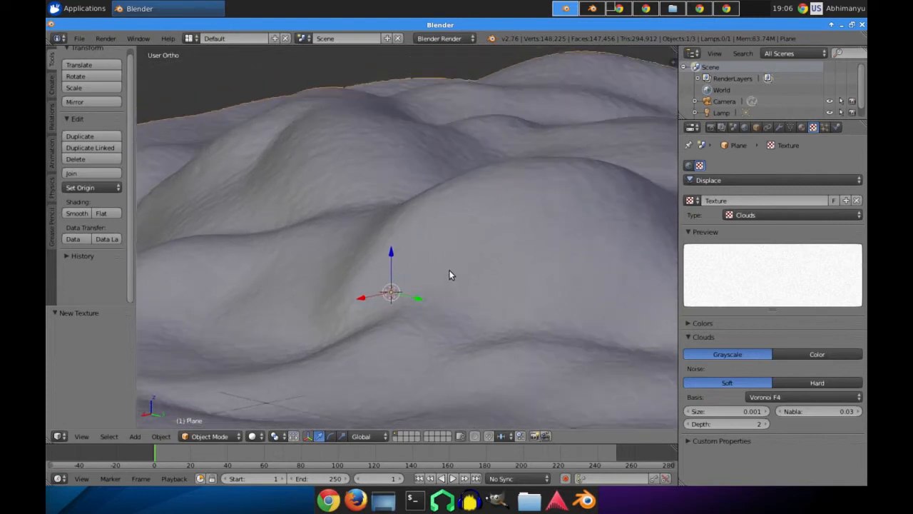
# Change the Clouds noise basis to Improved Perlin and check its effect on the terrain.
pyautogui.click(766, 398)
pyautogui.click(788, 361)
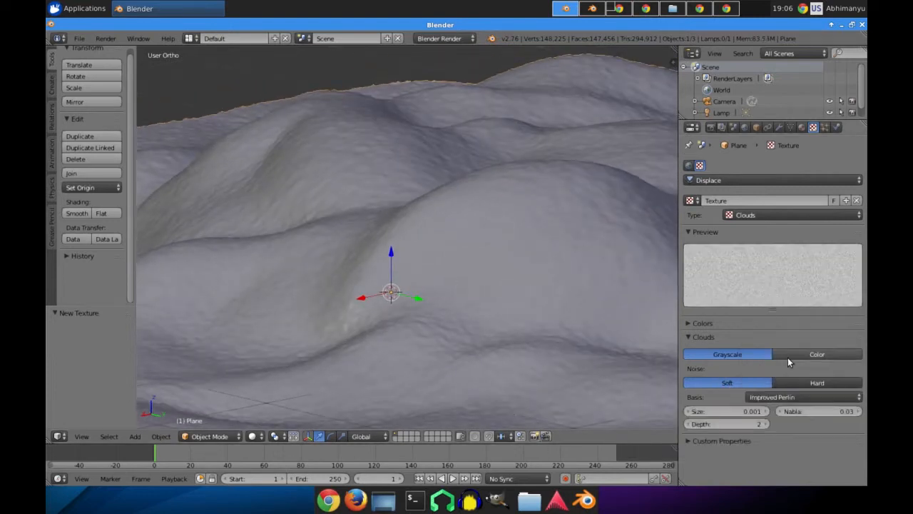
pyautogui.moveTo(498, 299); pyautogui.dragTo(543, 293, button='middle')
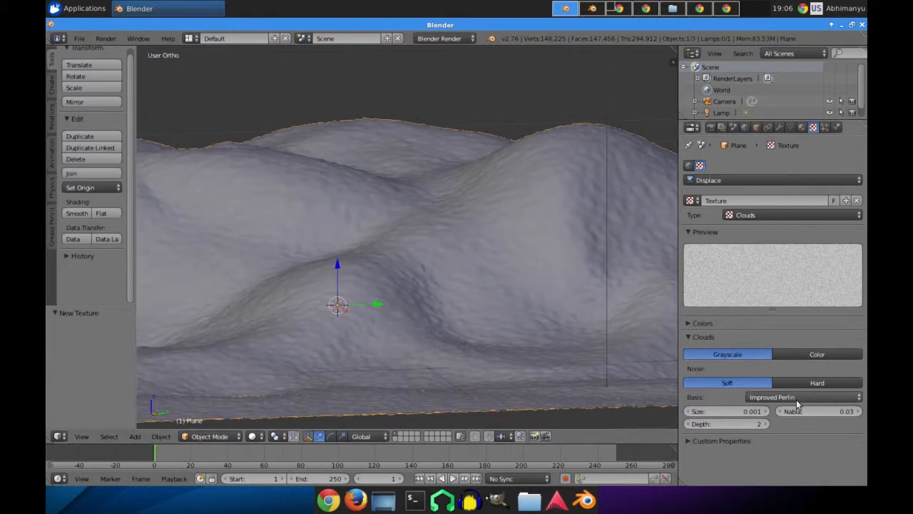
# Set the displacement texture's type to Distorted Noise, with Voronoi F4 as both noise distortion and basis.
pyautogui.click(769, 215)
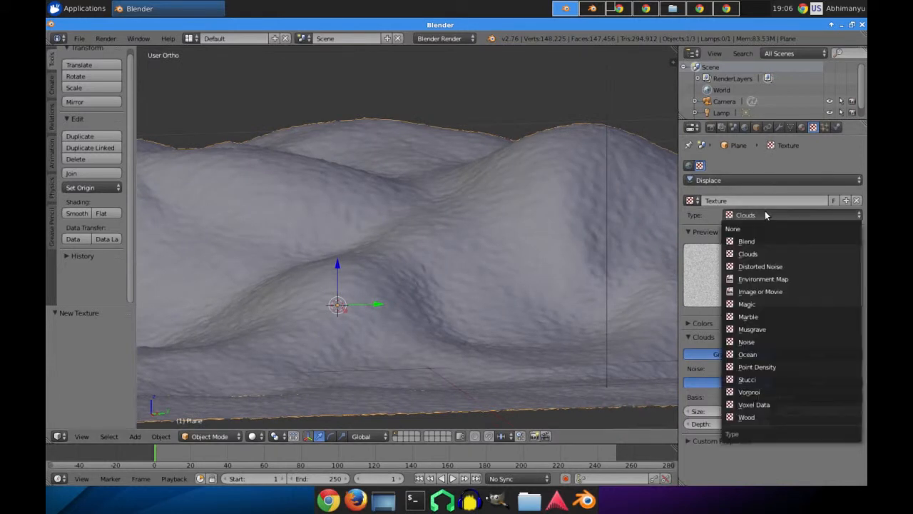
pyautogui.click(764, 266)
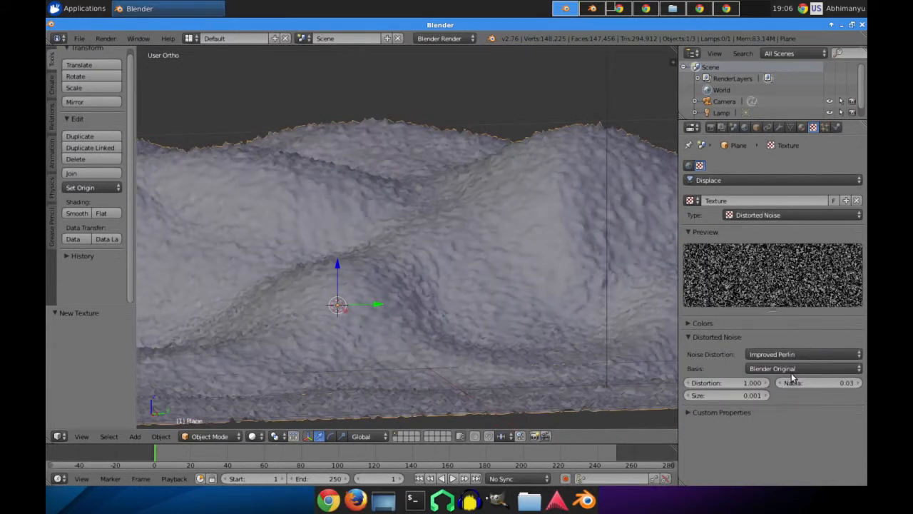
pyautogui.click(800, 354)
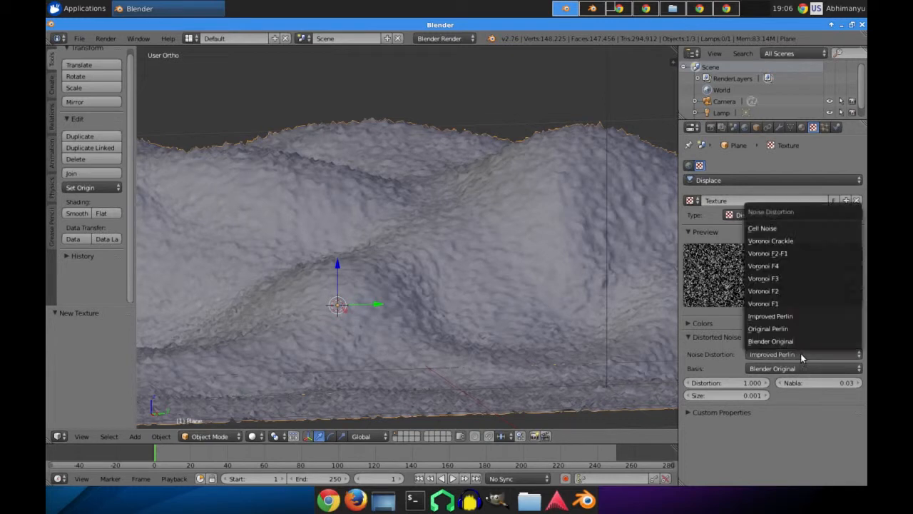
pyautogui.click(792, 268)
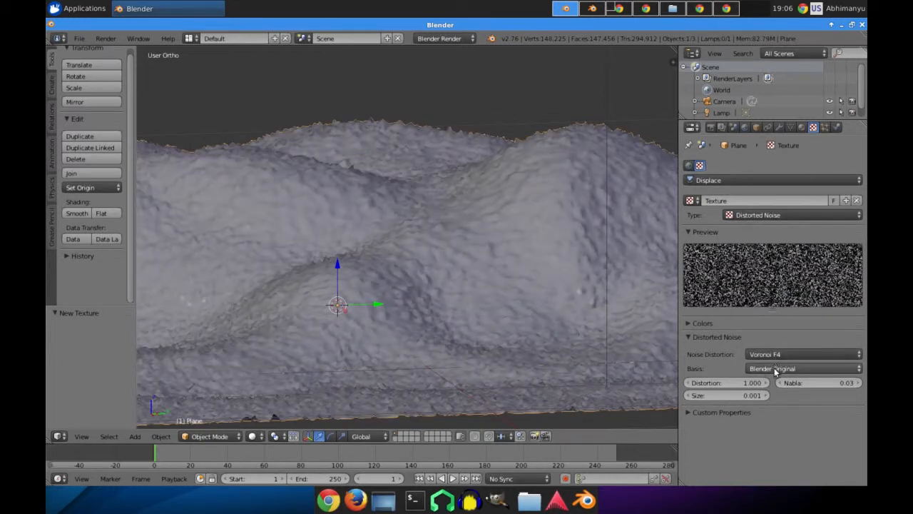
pyautogui.click(774, 368)
pyautogui.click(790, 281)
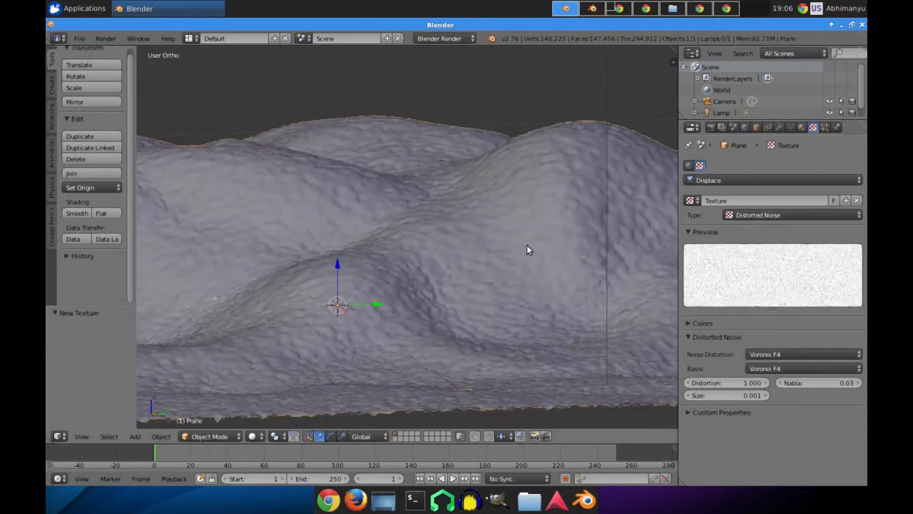
# Try distorted noise texture sizes of 2.00 and 1.00 and check the effect on the terrain.
pyautogui.scroll(5, 471, 272)
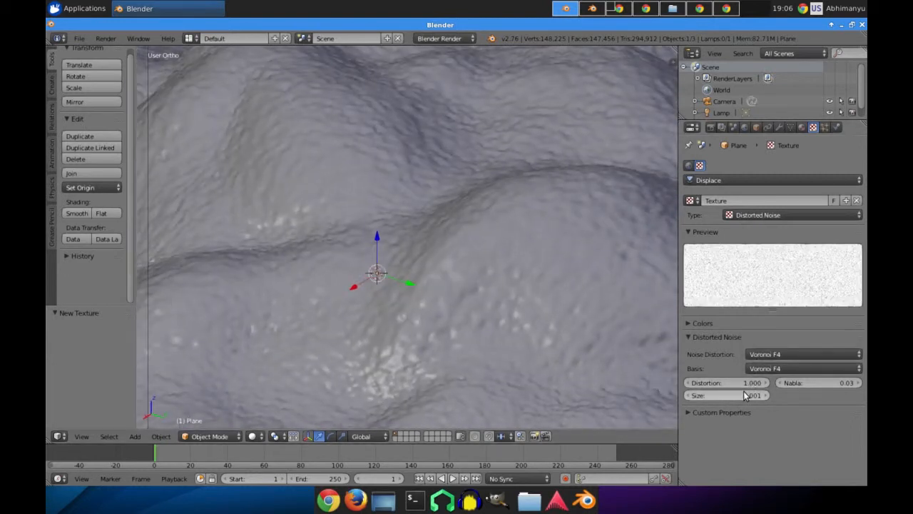
pyautogui.click(734, 396)
pyautogui.moveTo(734, 395); pyautogui.dragTo(860, 395)
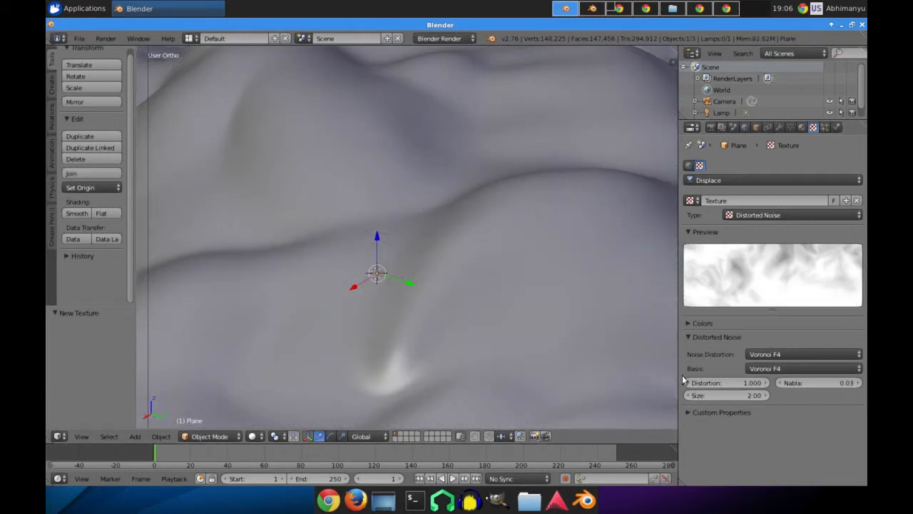
pyautogui.click(722, 392)
pyautogui.write('1')
pyautogui.press('Return')
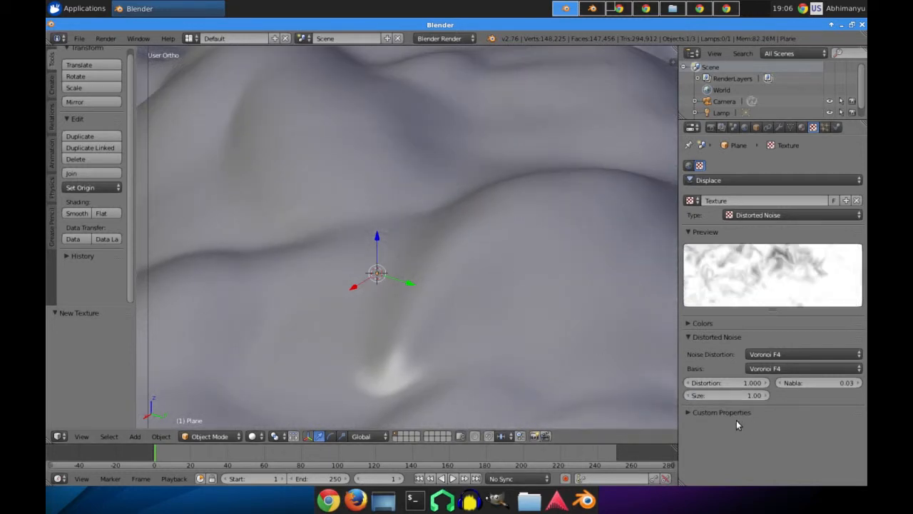
pyautogui.moveTo(500, 214); pyautogui.dragTo(474, 232, button='middle')
pyautogui.scroll(-4, 433, 204)
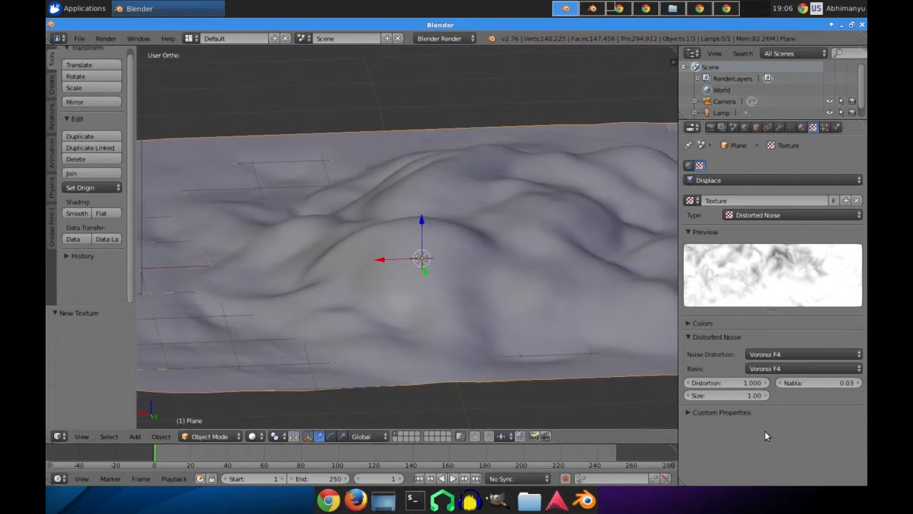
# Set the distorted noise texture's size to 0.4 and inspect the terrain surface.
pyautogui.click(704, 395)
pyautogui.write('.4')
pyautogui.press('Return')
pyautogui.moveTo(420, 265); pyautogui.dragTo(500, 277, button='middle')
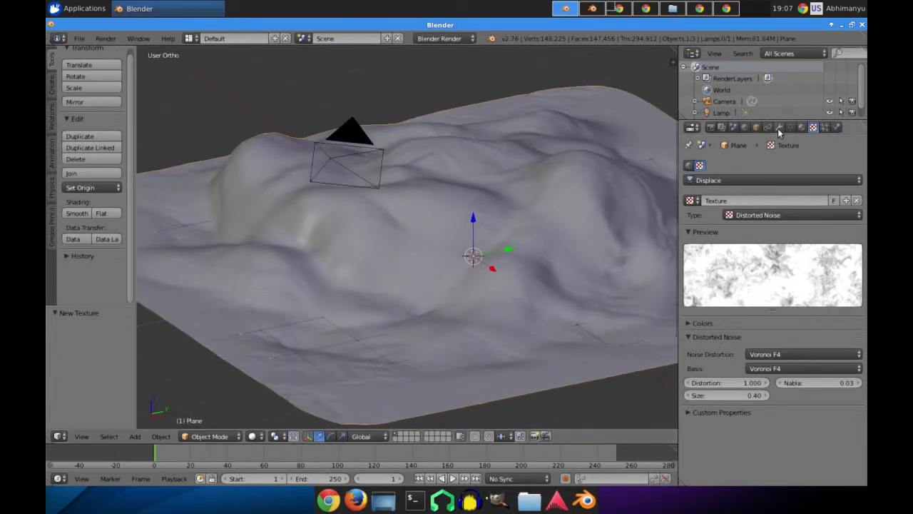
# Toggle the Displace modifier's viewport visibility to compare the terrain with and without displacement.
pyautogui.click(778, 128)
pyautogui.click(775, 296)
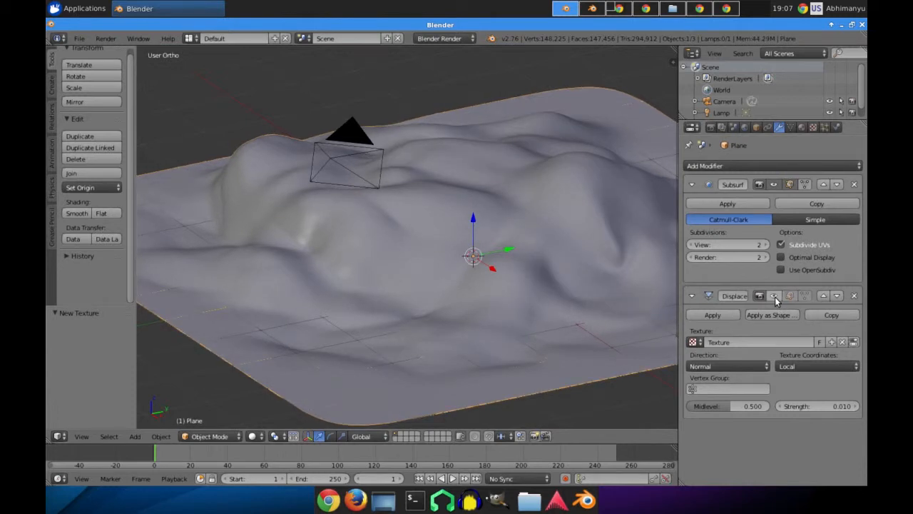
pyautogui.moveTo(585, 244); pyautogui.dragTo(491, 249, button='middle')
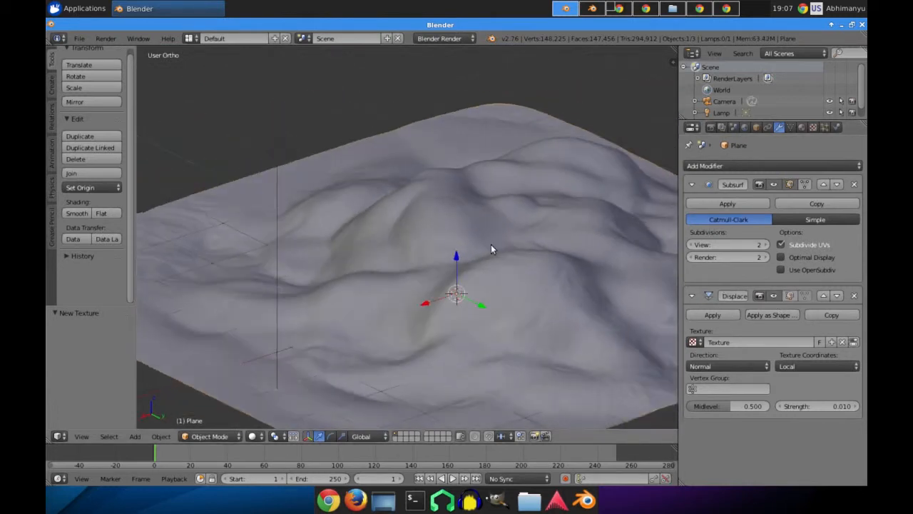
# Return to the displacement texture's settings and set its size to 0.20, checking the terrain up close.
pyautogui.click(802, 128)
pyautogui.click(813, 127)
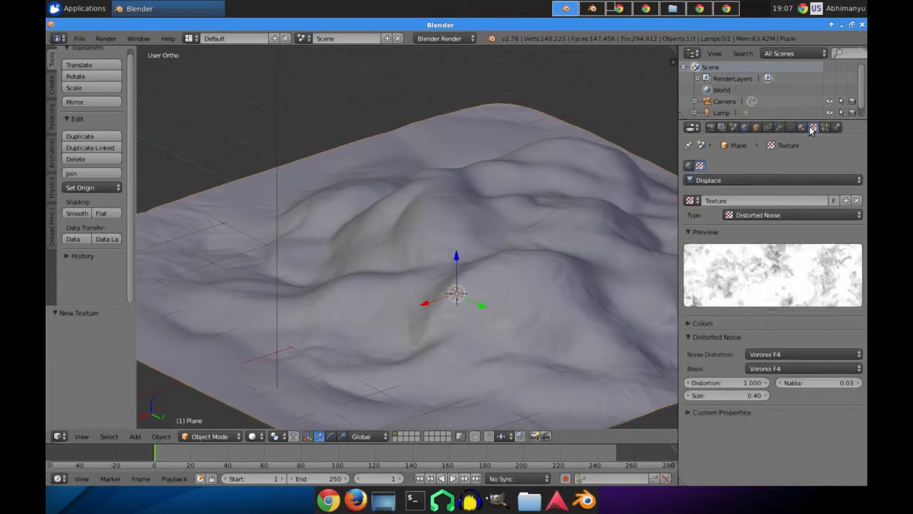
pyautogui.click(736, 395)
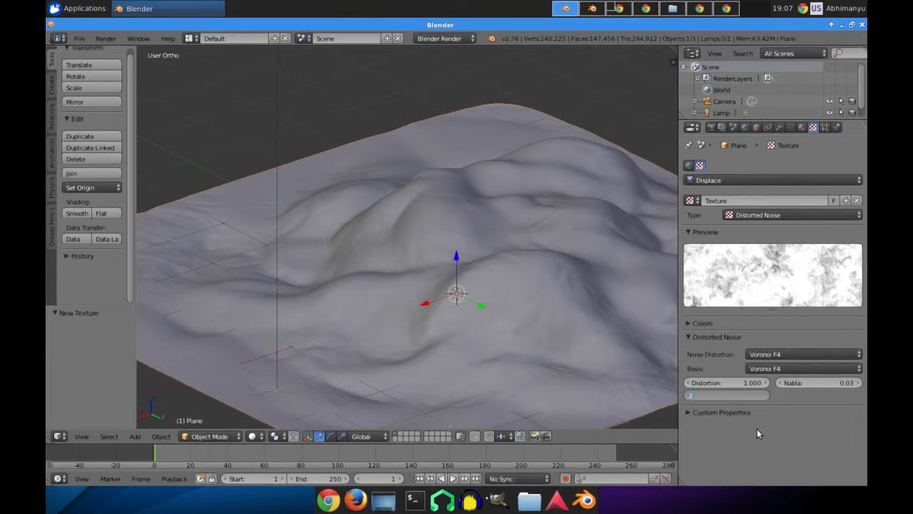
pyautogui.press('Return')
pyautogui.moveTo(428, 306)
pyautogui.mouseDown(button='middle')
pyautogui.moveTo(502, 304)
pyautogui.moveTo(424, 314)
pyautogui.mouseUp(button='middle')
pyautogui.scroll(3, 501, 303)
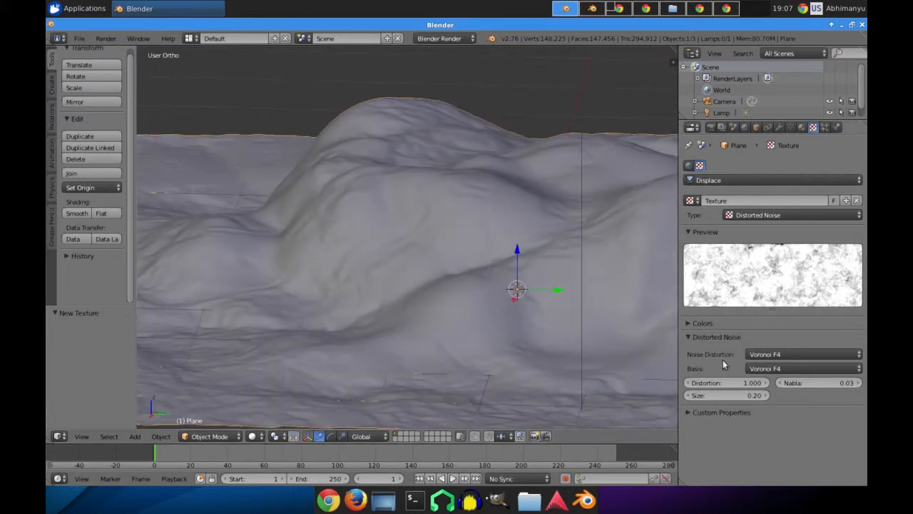
# Change the texture's noise distortion to Improved Perlin and view the effect on the terrain.
pyautogui.click(764, 354)
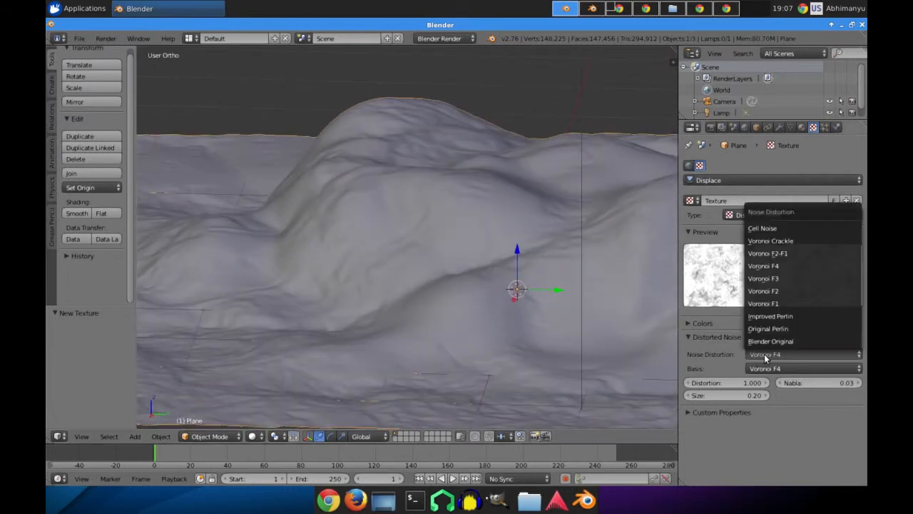
pyautogui.click(779, 316)
pyautogui.moveTo(414, 321); pyautogui.dragTo(757, 289, button='middle')
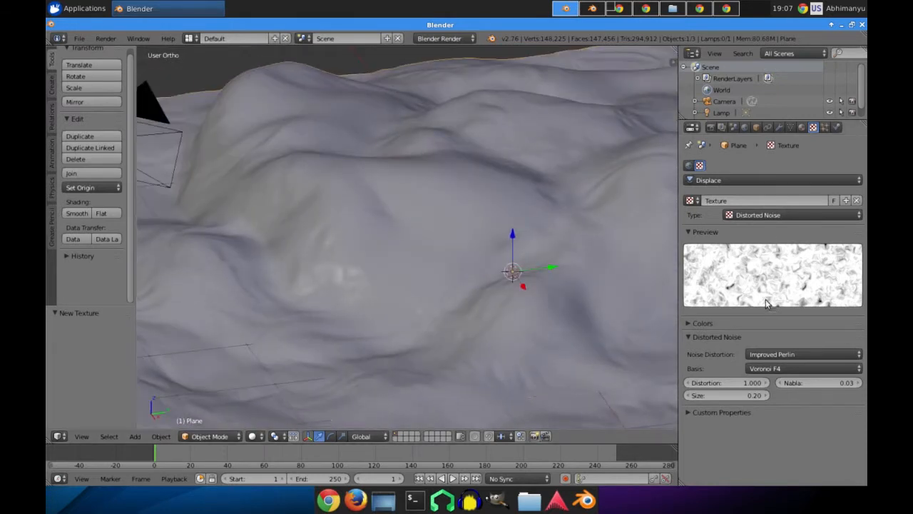
# Change the texture's noise distortion to Cell Noise and inspect the terrain from several angles.
pyautogui.click(778, 354)
pyautogui.click(766, 230)
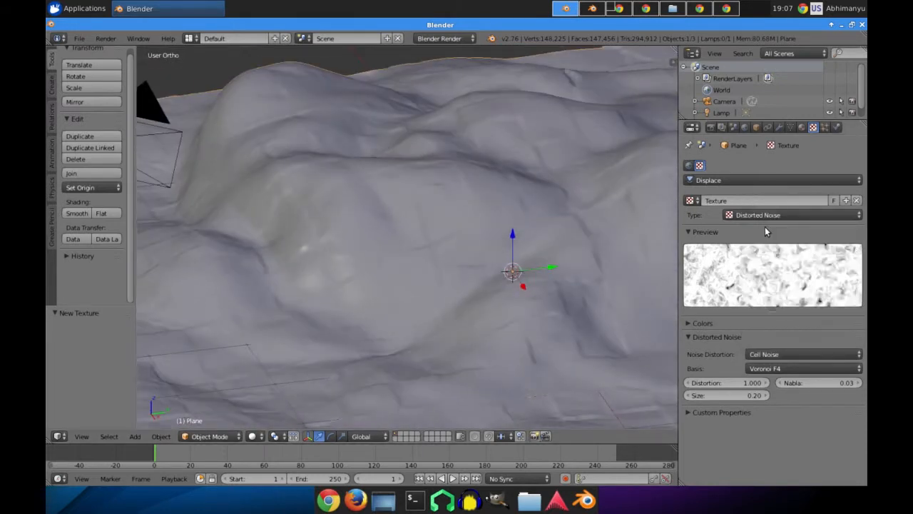
pyautogui.moveTo(438, 267); pyautogui.dragTo(501, 267, button='middle')
pyautogui.scroll(-4, 501, 267)
pyautogui.moveTo(428, 284); pyautogui.dragTo(444, 269, button='middle')
pyautogui.scroll(4, 485, 272)
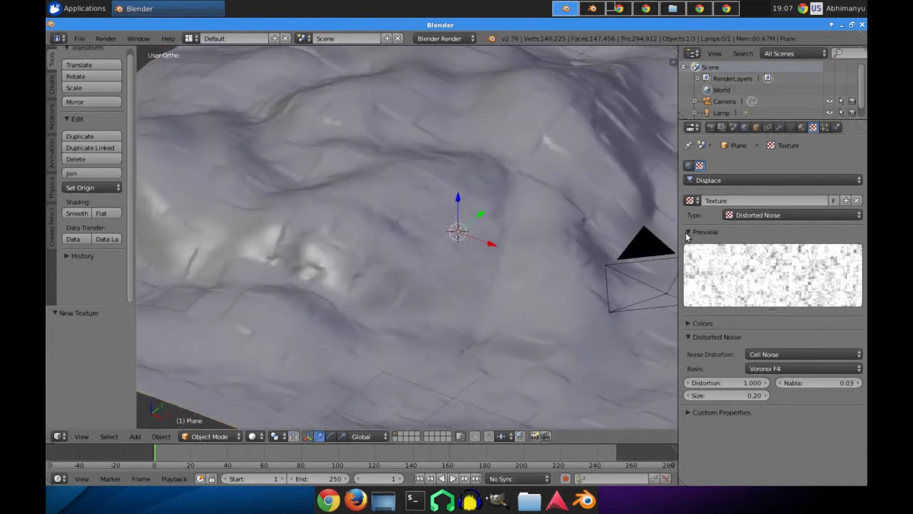
# Set the texture's noise distortion to Blender Original and look over the terrain.
pyautogui.click(801, 353)
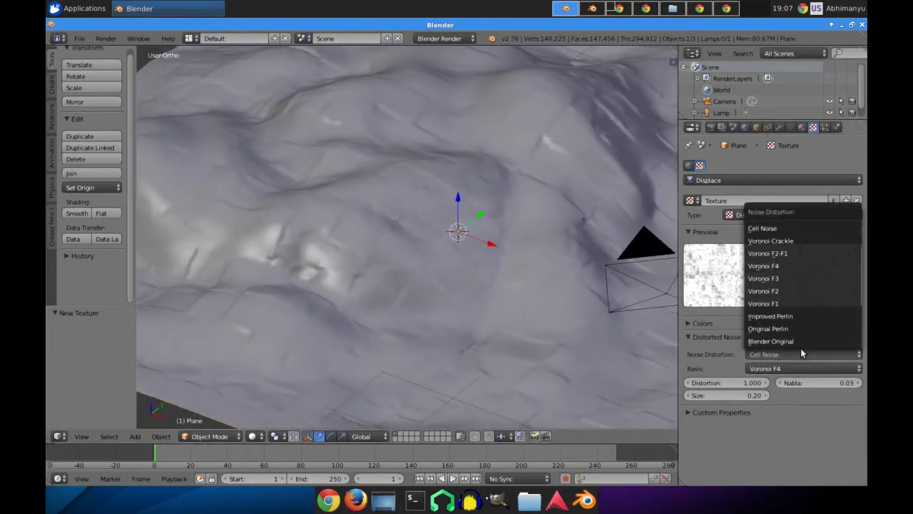
pyautogui.click(805, 340)
pyautogui.moveTo(514, 236); pyautogui.dragTo(480, 226, button='middle')
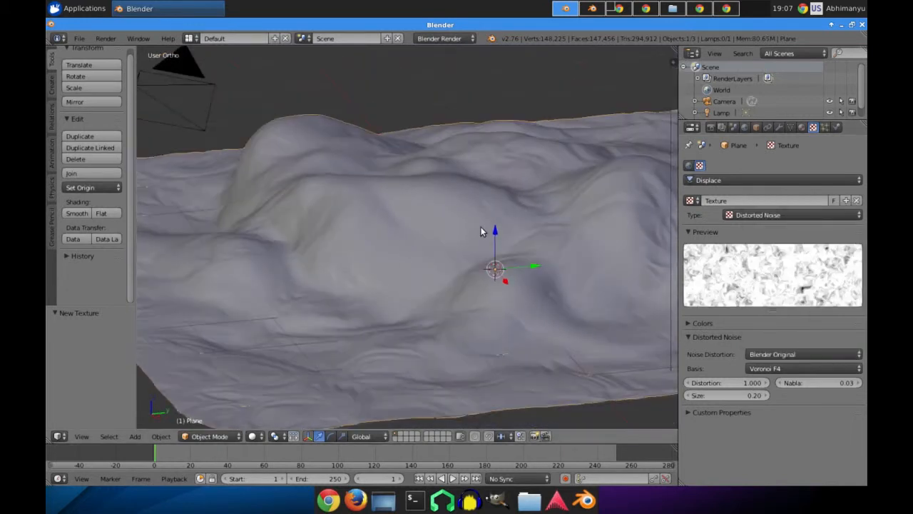
# Try Voronoi Crackle, followed by Voronoi F2-F1, as the texture's noise basis and compare the terrain surfaces.
pyautogui.click(766, 368)
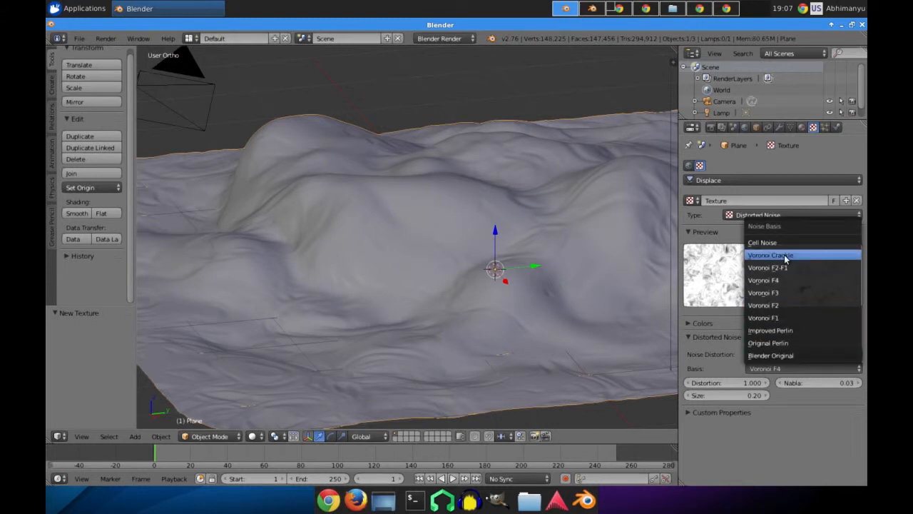
pyautogui.click(785, 255)
pyautogui.moveTo(435, 281); pyautogui.dragTo(329, 291, button='middle')
pyautogui.click(754, 369)
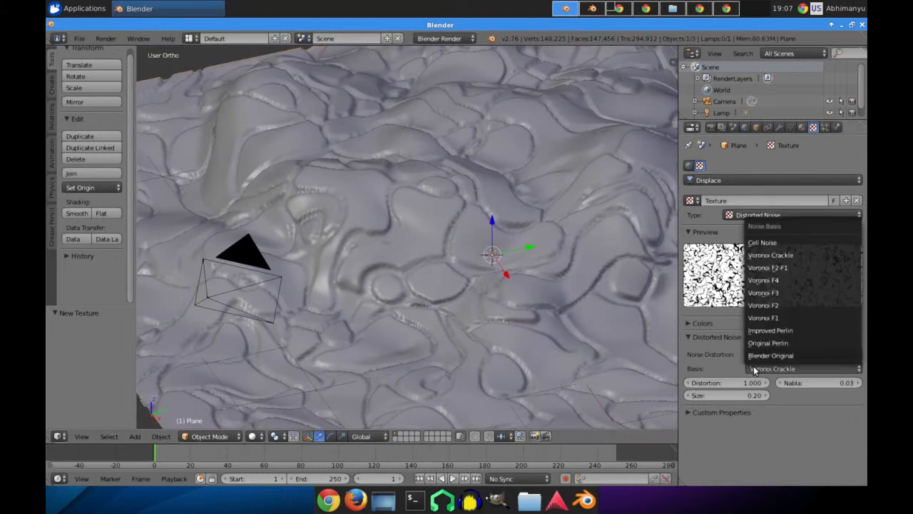
pyautogui.click(795, 269)
pyautogui.moveTo(431, 303); pyautogui.dragTo(462, 275, button='middle')
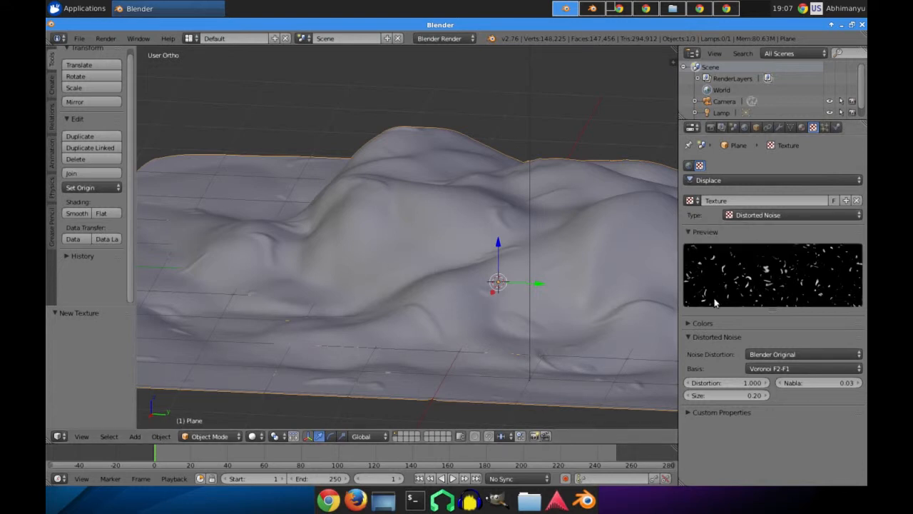
# Raise the Displace modifier's strength to 0.110 and view the terrain from another angle.
pyautogui.click(779, 127)
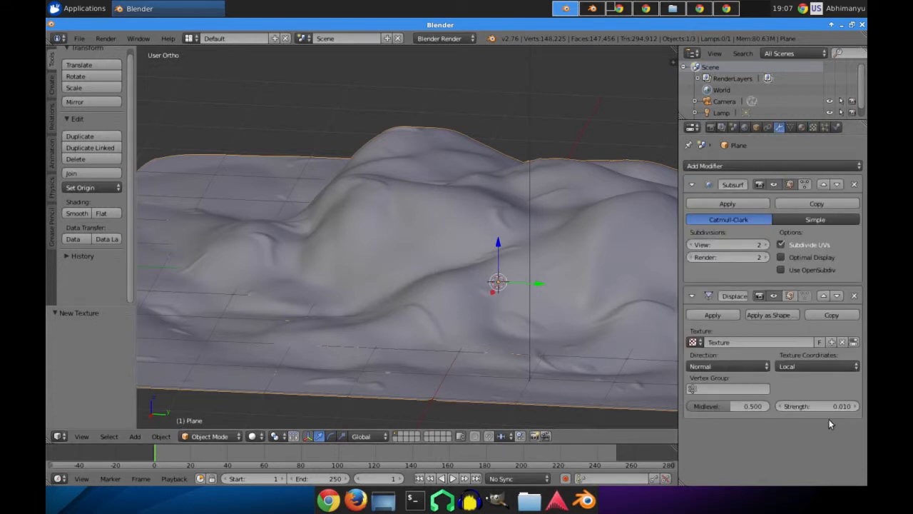
pyautogui.click(856, 407)
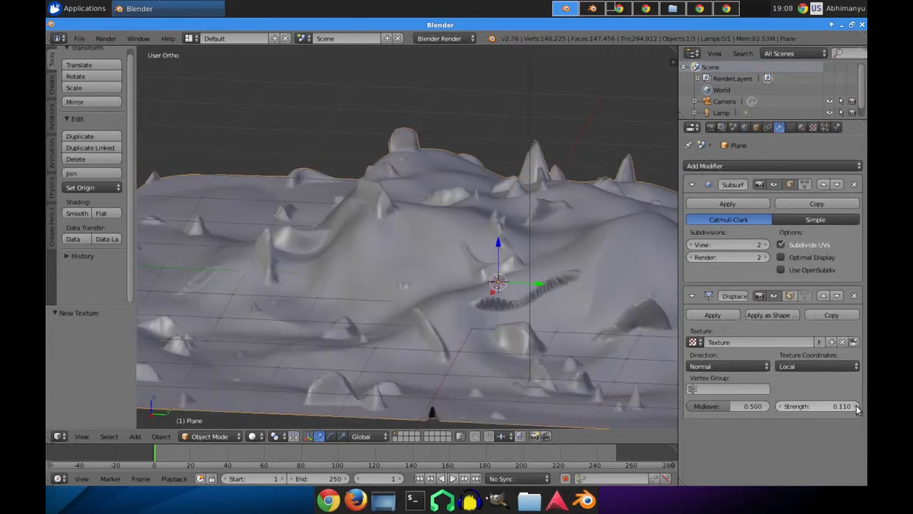
pyautogui.moveTo(466, 355); pyautogui.dragTo(634, 265, button='middle')
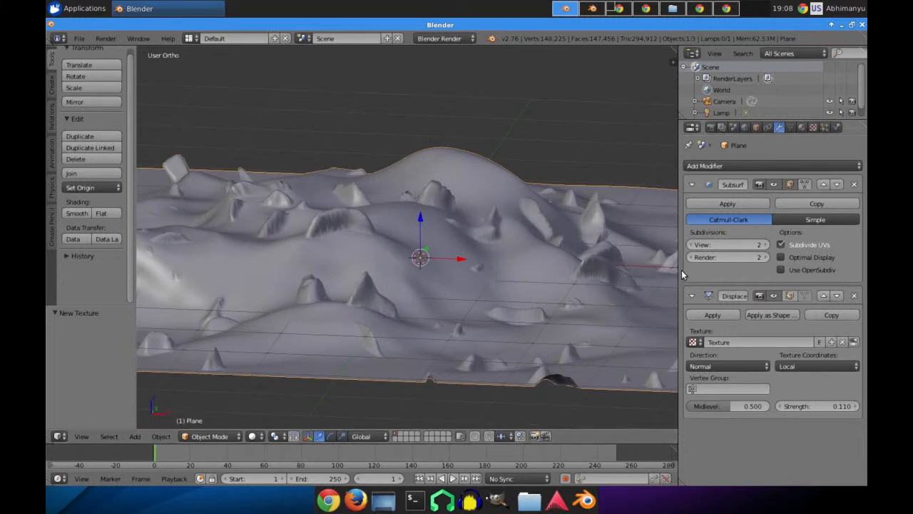
# Reopen the displacement texture's settings and reduce the noise distortion amount to 0.000.
pyautogui.click(812, 127)
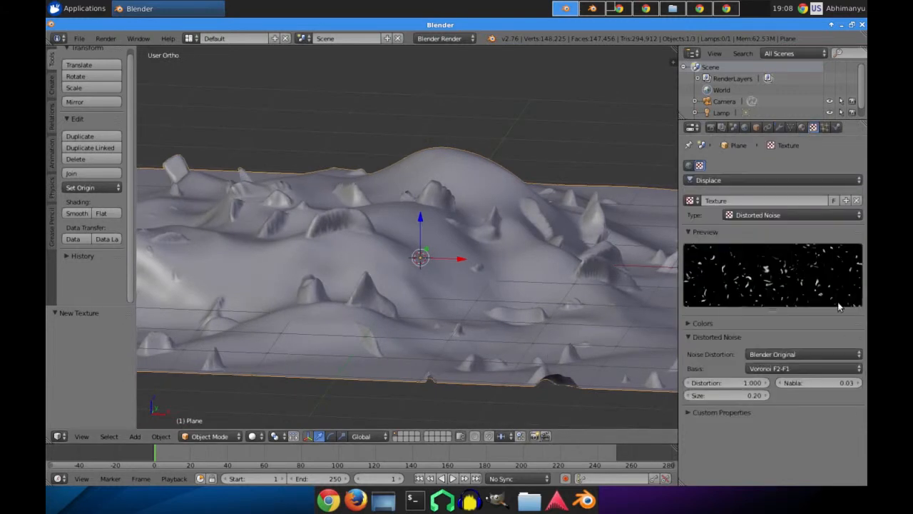
pyautogui.moveTo(742, 385); pyautogui.dragTo(703, 384)
pyautogui.moveTo(532, 244); pyautogui.dragTo(419, 228, button='middle')
# Try Voronoi F3, followed by Voronoi F4, as the texture's noise basis and compare the terrain surfaces.
pyautogui.click(772, 353)
pyautogui.click(772, 351)
pyautogui.click(768, 366)
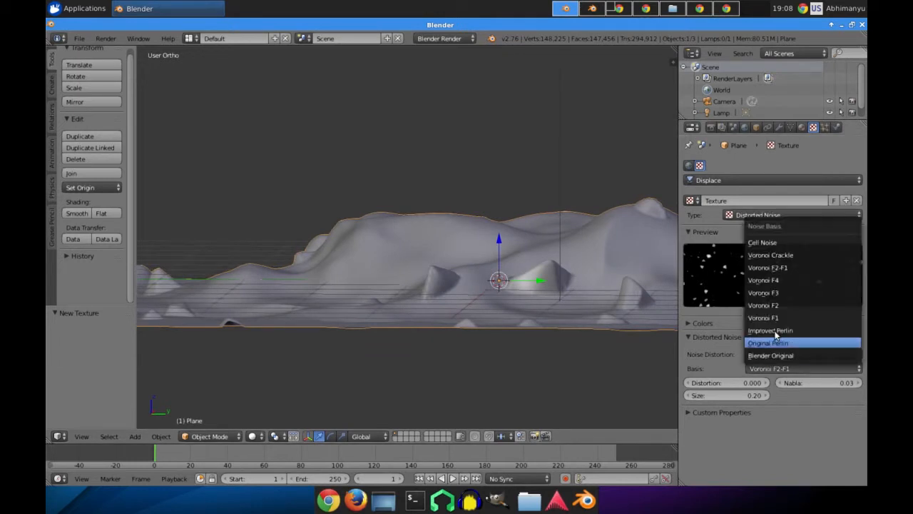
pyautogui.click(785, 295)
pyautogui.moveTo(478, 276); pyautogui.dragTo(553, 304, button='middle')
pyautogui.click(791, 367)
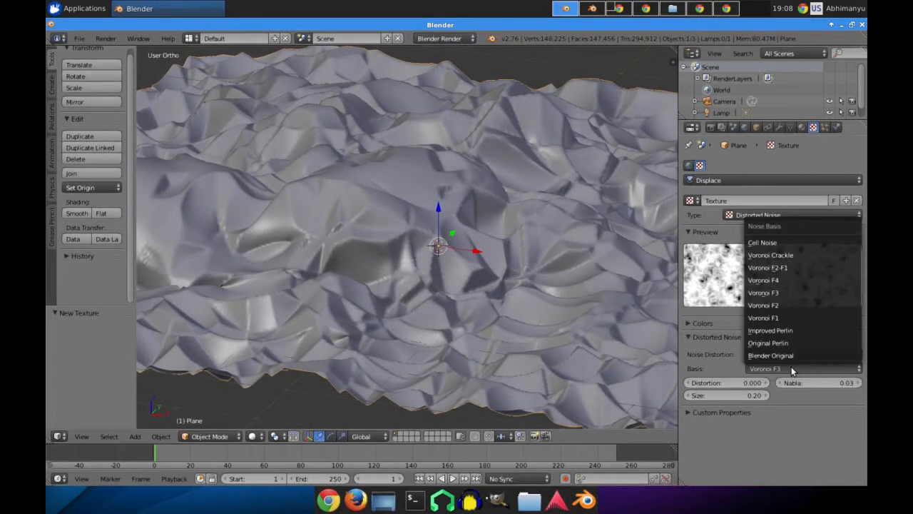
pyautogui.click(796, 280)
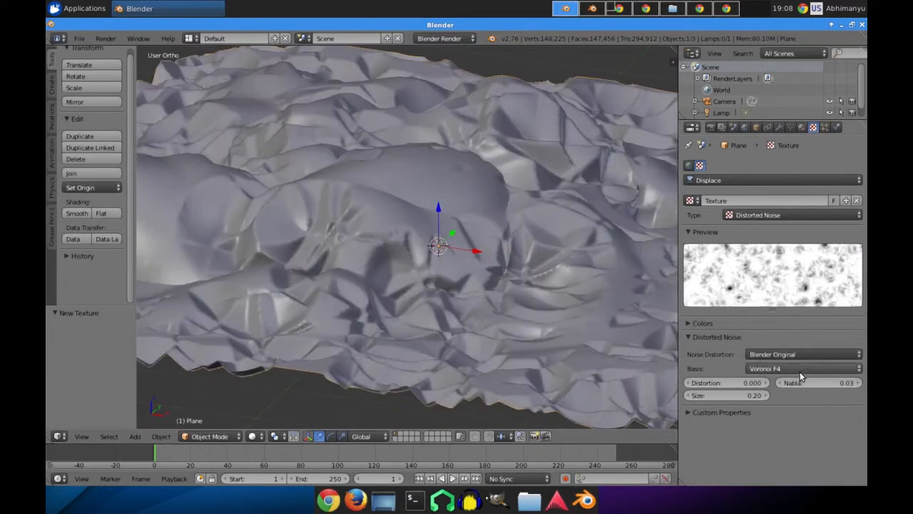
# Raise the texture's distortion amount to 2.200, inspect the terrain, and return it to 0.000.
pyautogui.moveTo(737, 384); pyautogui.dragTo(746, 381)
pyautogui.moveTo(626, 325); pyautogui.dragTo(395, 254, button='middle')
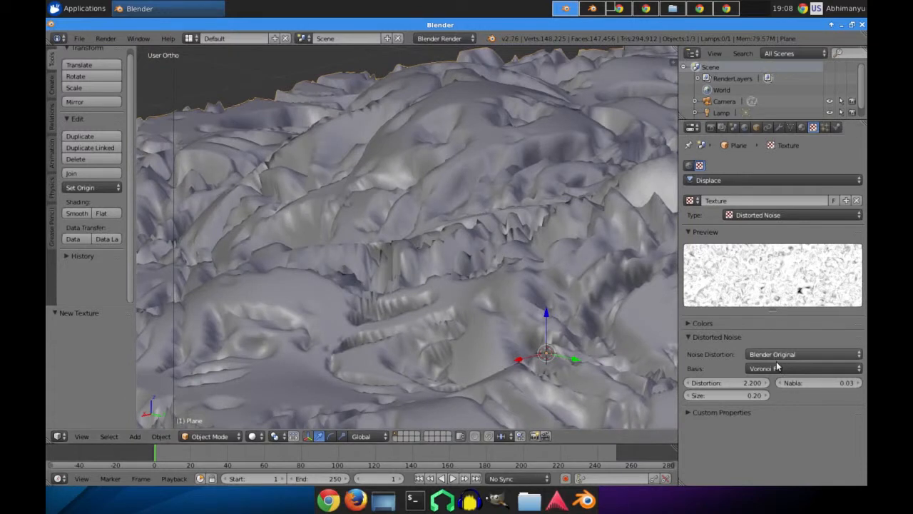
pyautogui.moveTo(726, 382); pyautogui.dragTo(687, 383)
pyautogui.scroll(-4, 479, 259)
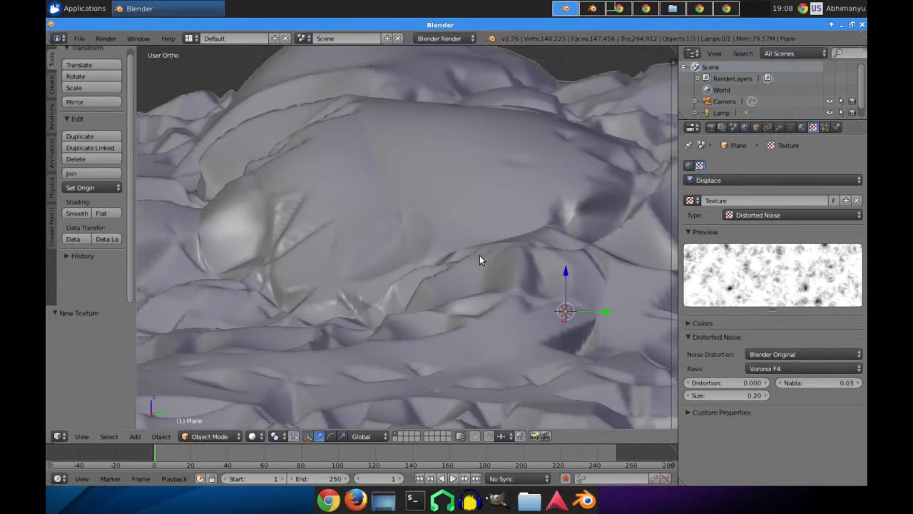
# Set the texture's noise basis to Original Perlin and inspect the whole terrain.
pyautogui.click(773, 368)
pyautogui.click(775, 368)
pyautogui.click(775, 370)
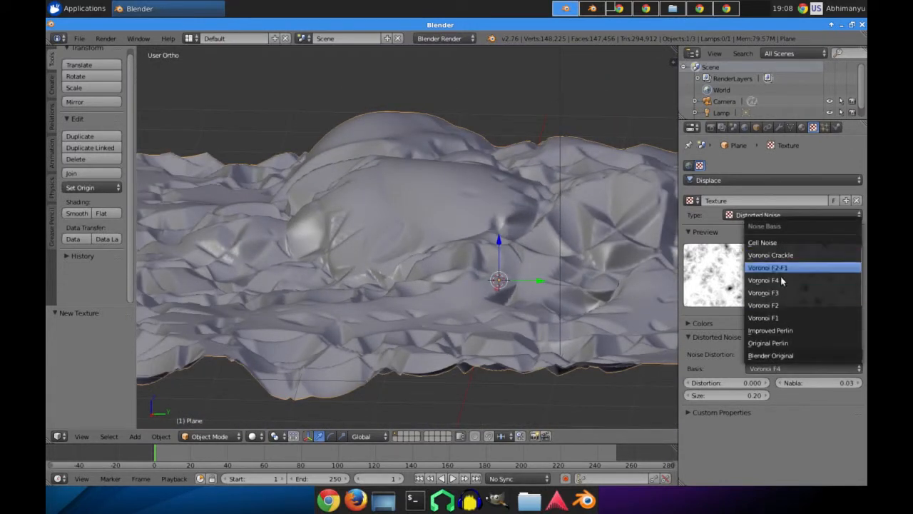
pyautogui.click(768, 345)
pyautogui.moveTo(514, 307); pyautogui.dragTo(547, 289, button='middle')
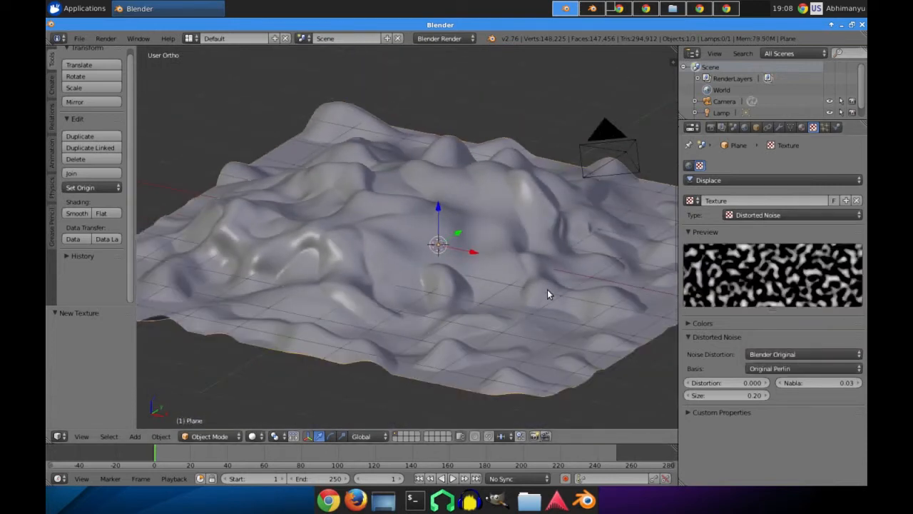
# Set the Displace modifier's strength to 0.1, reduce it further to 0.01, and check the terrain.
pyautogui.click(779, 128)
pyautogui.click(801, 406)
pyautogui.press('BackSpace')
pyautogui.write('0.1')
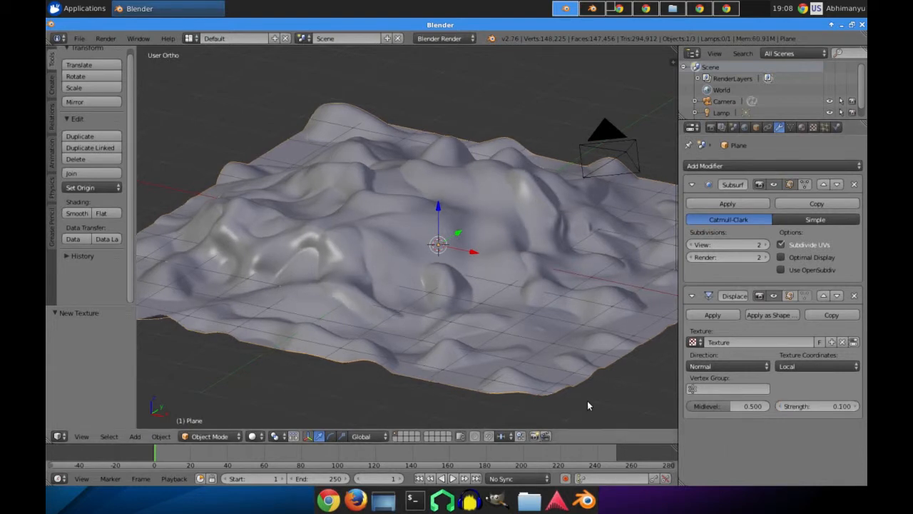
pyautogui.press('BackSpace')
pyautogui.press('BackSpace')
pyautogui.press('BackSpace')
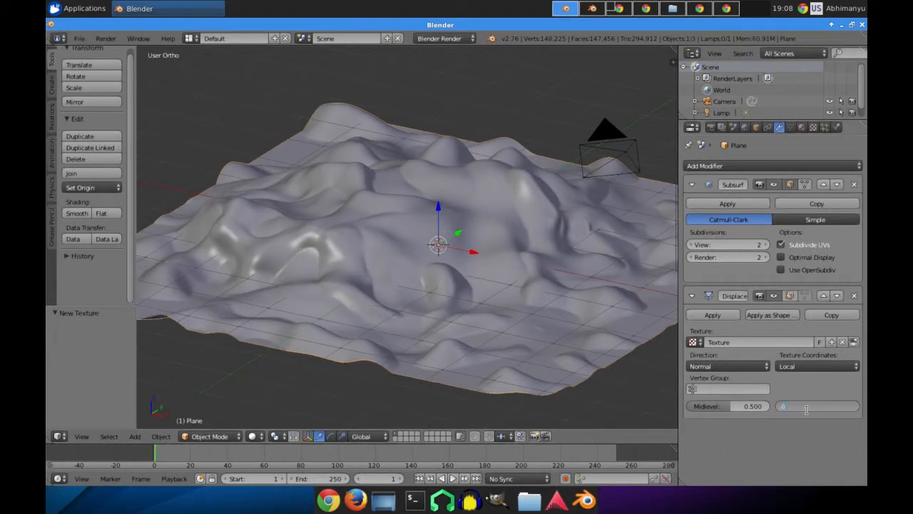
pyautogui.press('Return')
pyautogui.moveTo(524, 302); pyautogui.dragTo(389, 315, button='middle')
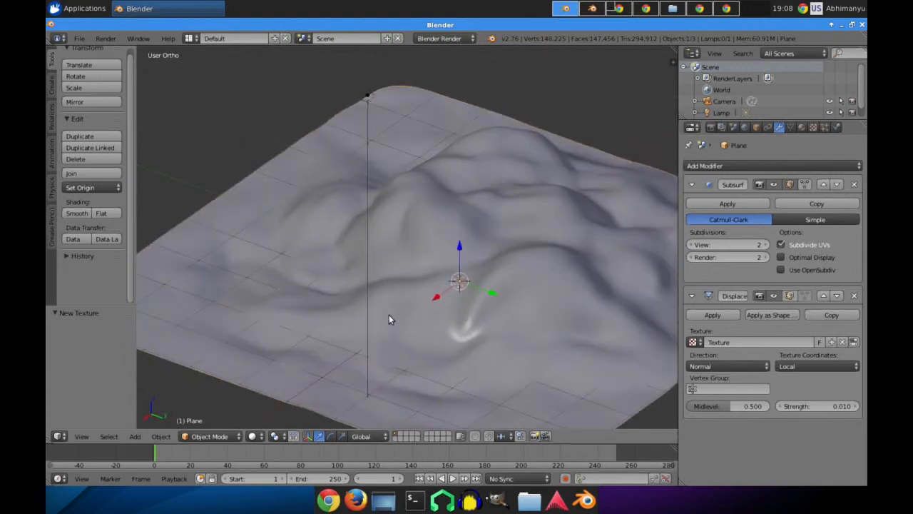
# Set the Distorted Noise texture's size to 4 and inspect the terrain from a lower angle.
pyautogui.scroll(2, 532, 366)
pyautogui.click(812, 127)
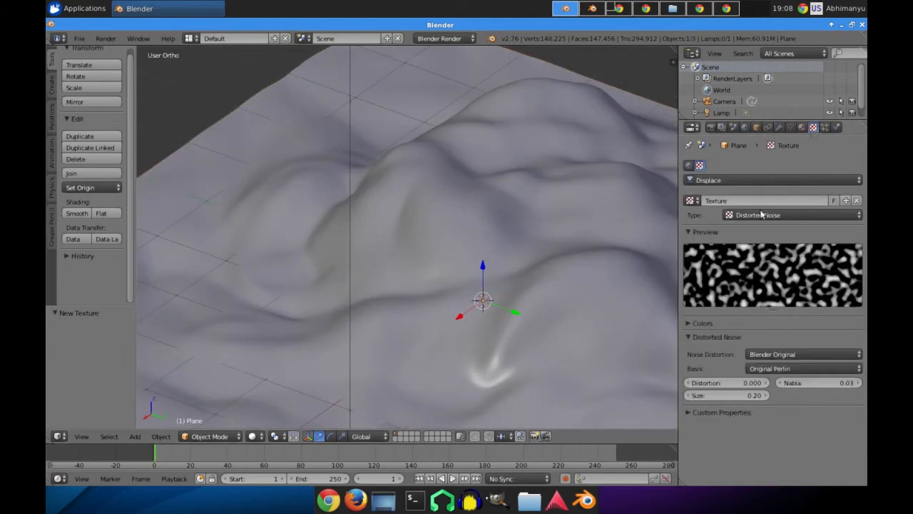
pyautogui.click(735, 393)
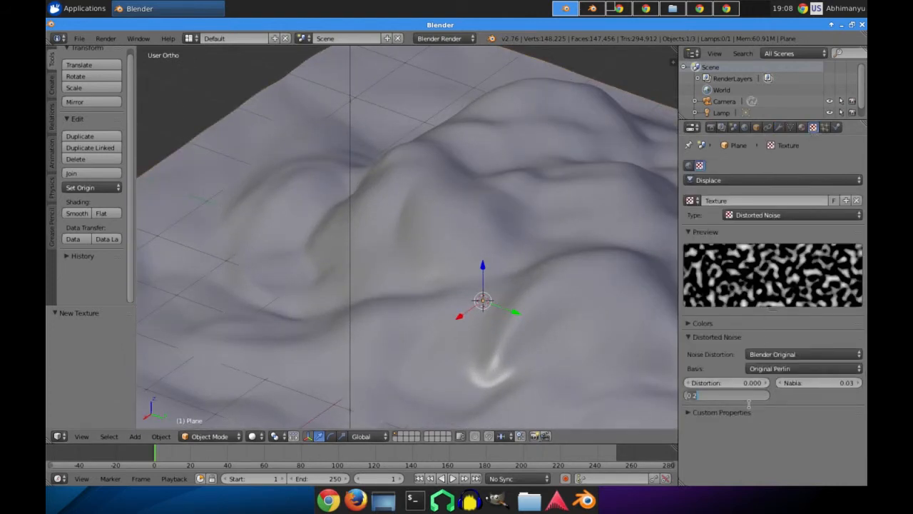
pyautogui.write('4')
pyautogui.press('Return')
pyautogui.moveTo(496, 326); pyautogui.dragTo(537, 303, button='middle')
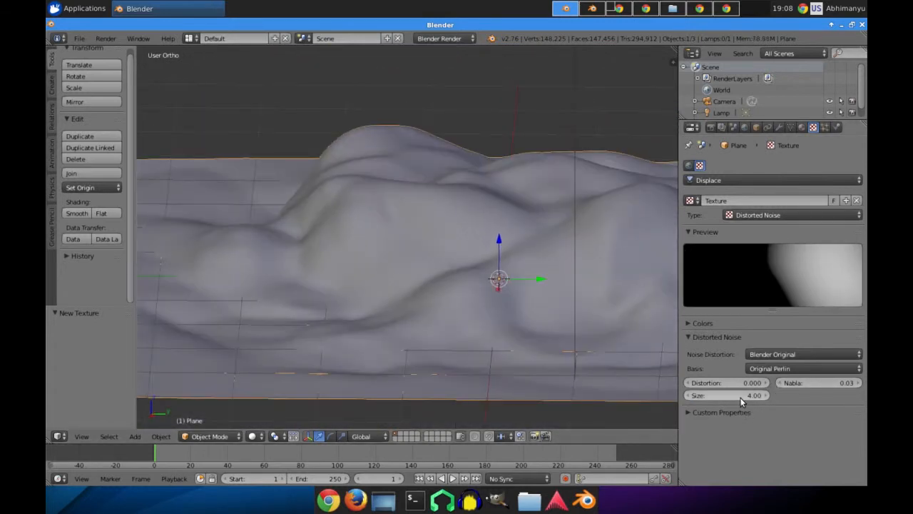
# Change the displacement texture's type to Clouds, set its size to 0.01, and check the terrain up close.
pyautogui.click(784, 215)
pyautogui.click(785, 253)
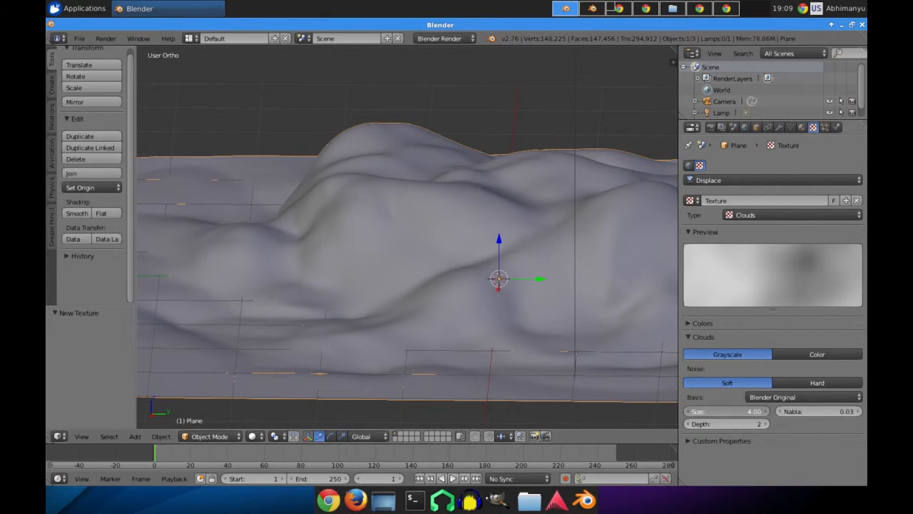
pyautogui.click(720, 412)
pyautogui.press('BackSpace')
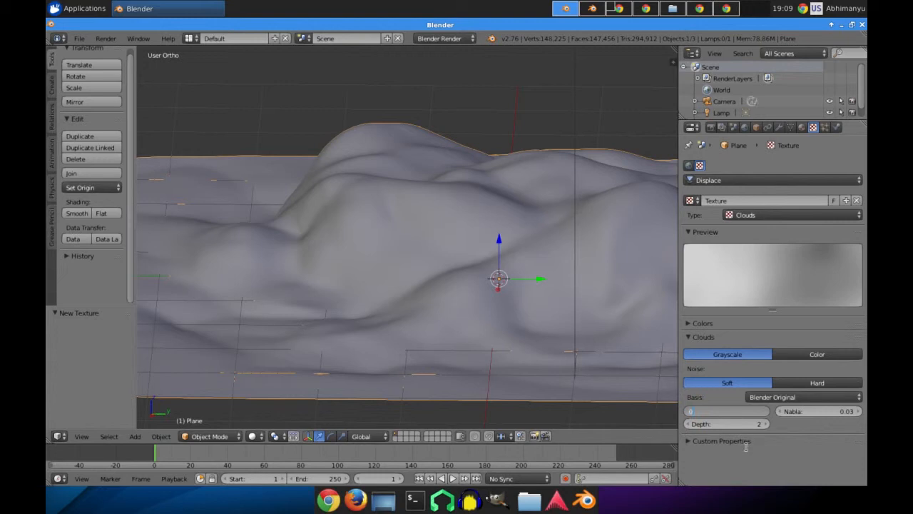
pyautogui.write('.01')
pyautogui.press('Return')
pyautogui.moveTo(409, 340)
pyautogui.mouseDown(button='middle')
pyautogui.moveTo(509, 357)
pyautogui.moveTo(413, 314)
pyautogui.moveTo(414, 345)
pyautogui.mouseUp(button='middle')
pyautogui.scroll(3, 506, 356)
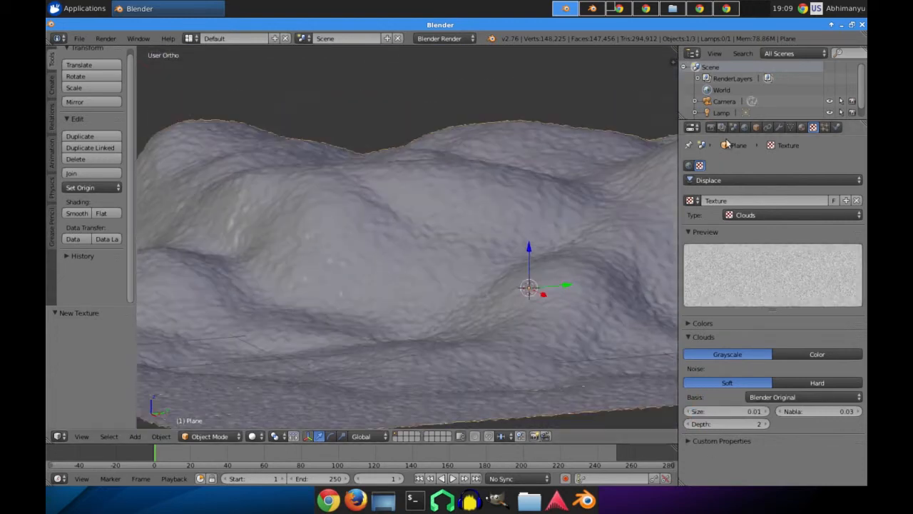
# Show the terrain's modifier settings and inspect the roughened surface from several angles, both close up and as a whole.
pyautogui.click(779, 127)
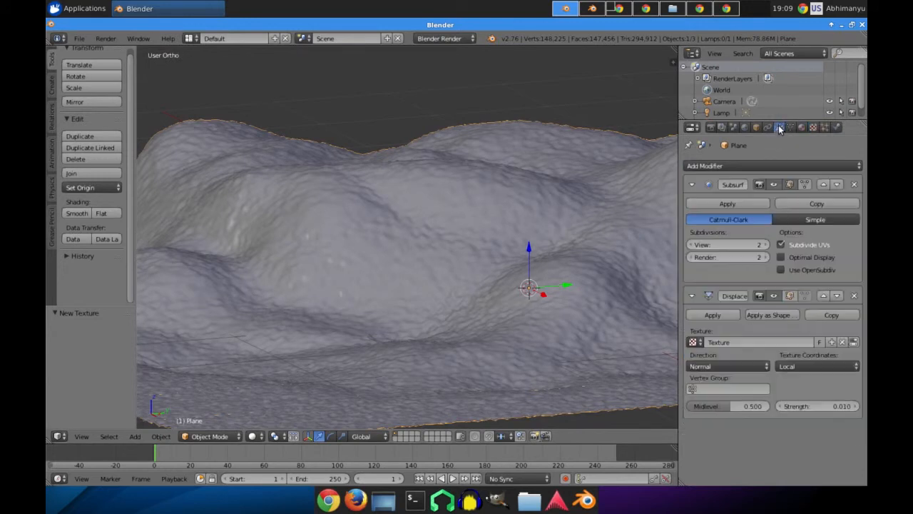
pyautogui.click(759, 169)
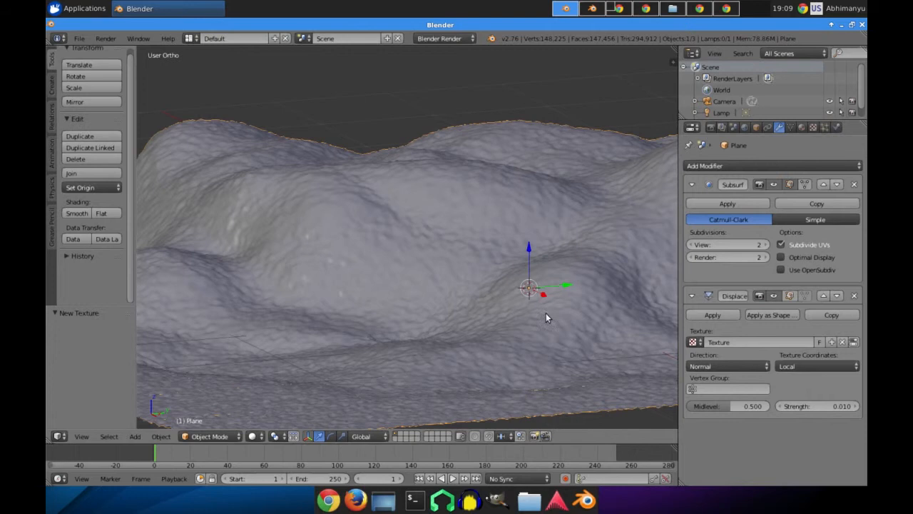
pyautogui.moveTo(345, 290); pyautogui.dragTo(392, 314, button='middle')
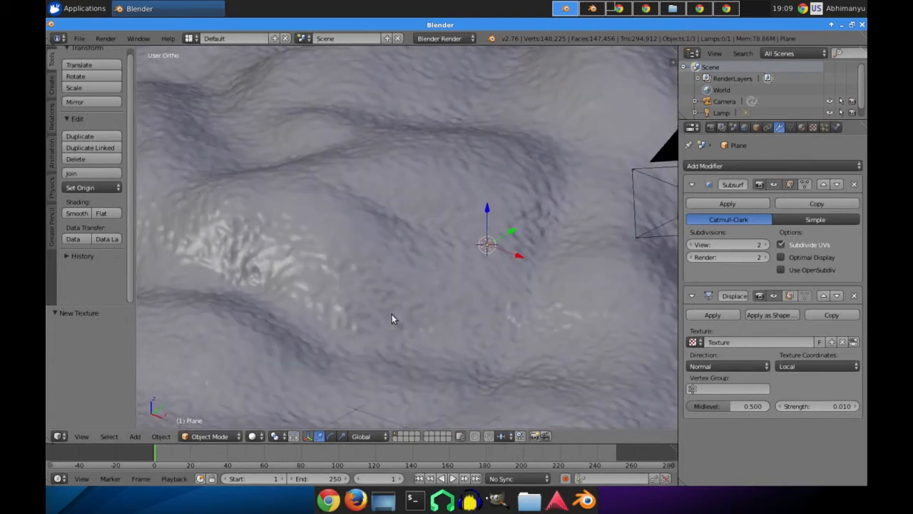
pyautogui.scroll(-4, 392, 314)
pyautogui.moveTo(309, 300); pyautogui.dragTo(277, 293, button='middle')
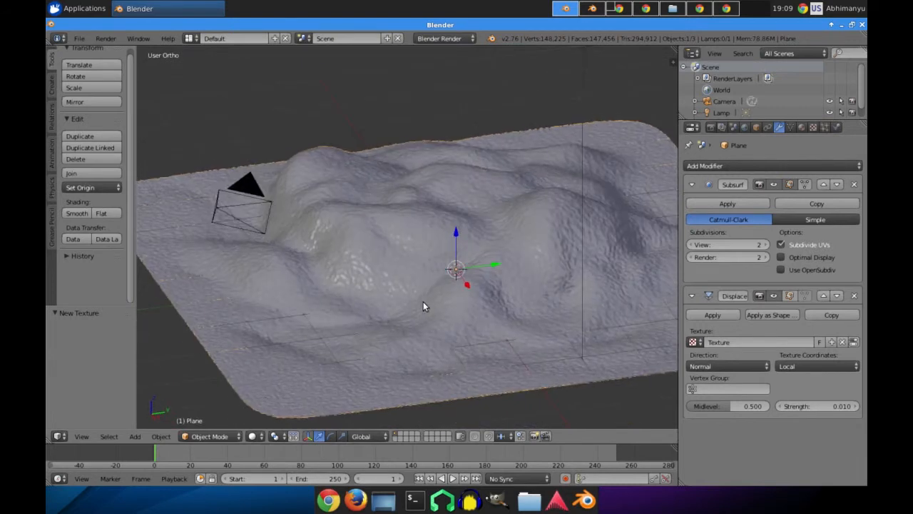
pyautogui.moveTo(423, 307); pyautogui.dragTo(340, 311, button='middle')
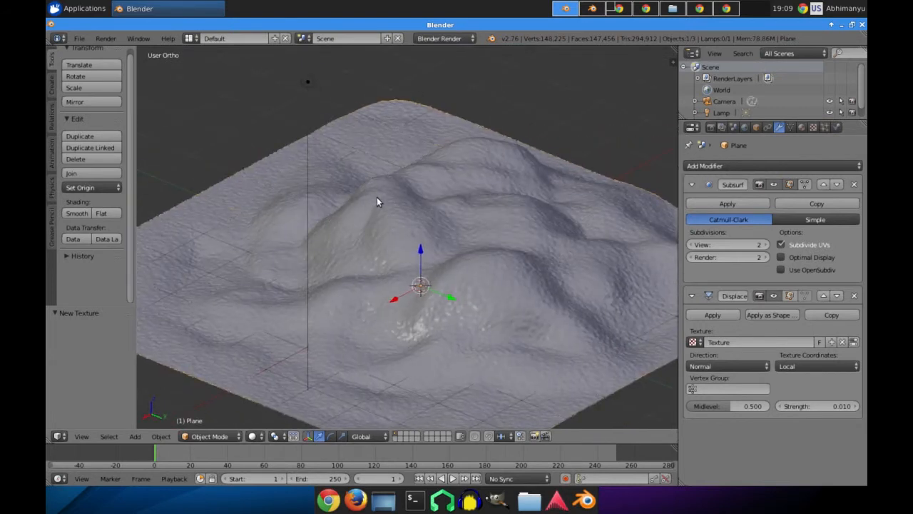
# Delete the terrain plane and add a cube mesh in its place.
pyautogui.press('x')
pyautogui.click(428, 201)
pyautogui.hotkey('shift', 'a')
pyautogui.moveTo(399, 215)
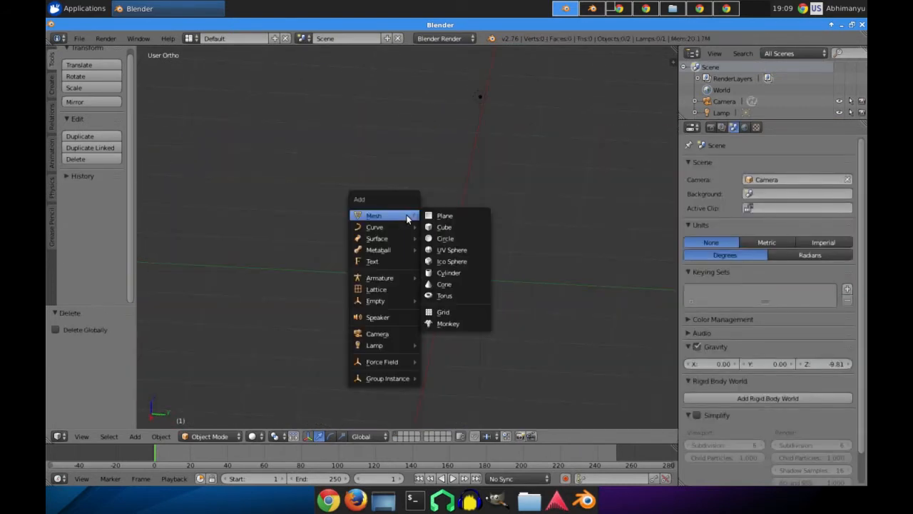
pyautogui.click(448, 226)
# Open the list of modifiers available for the cube.
pyautogui.click(773, 164)
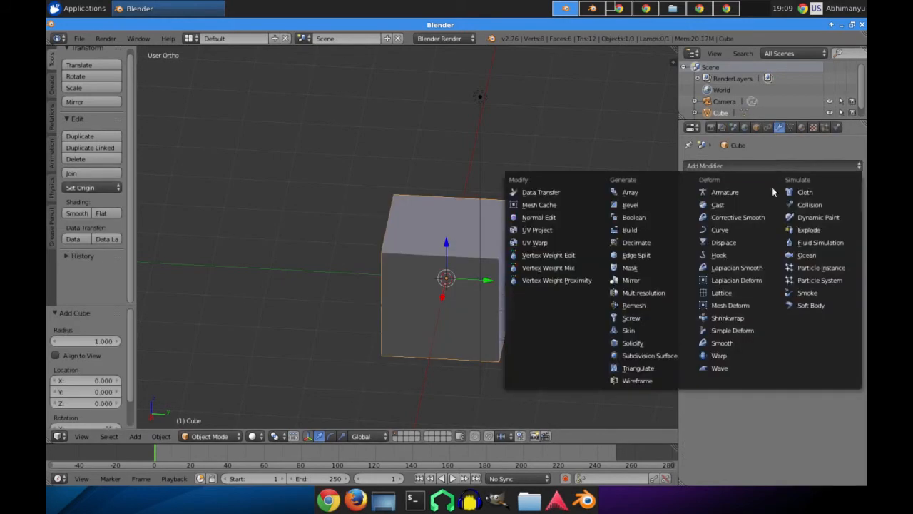